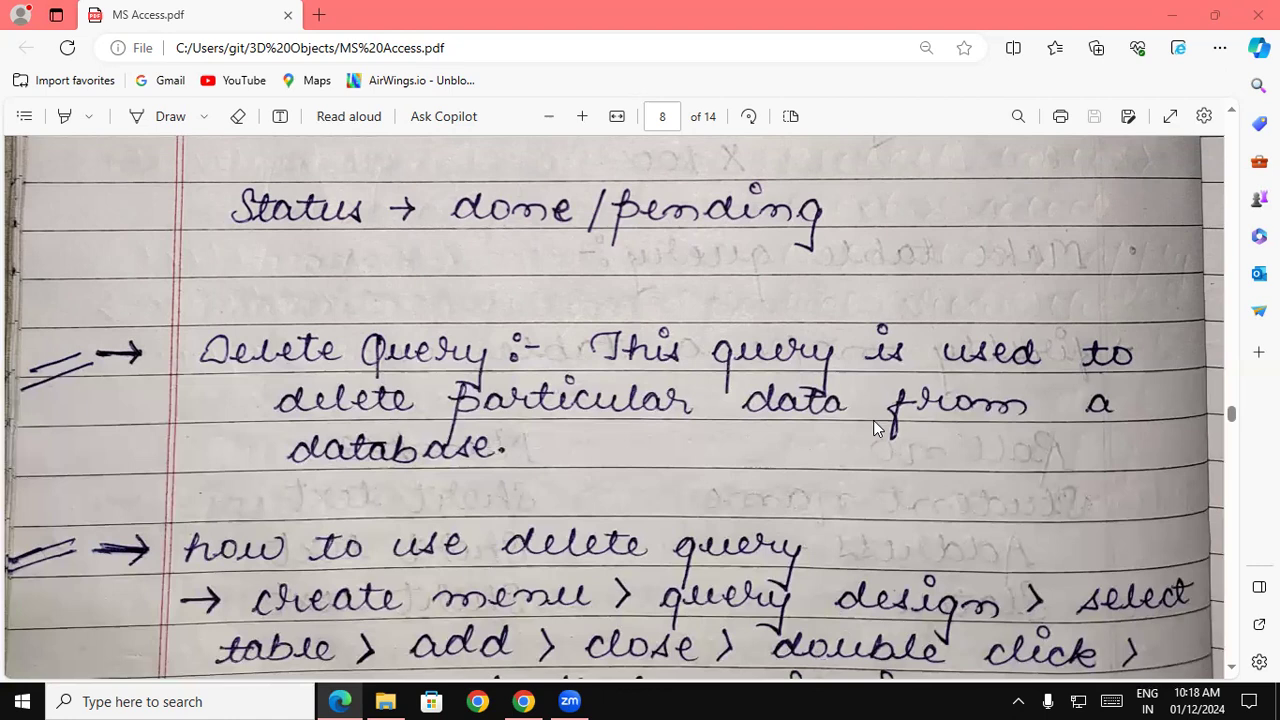
- Scroll the PDF notes down to the delete query steps and bring up the Windows Run prompt
scroll(896, 439, "down", 3)
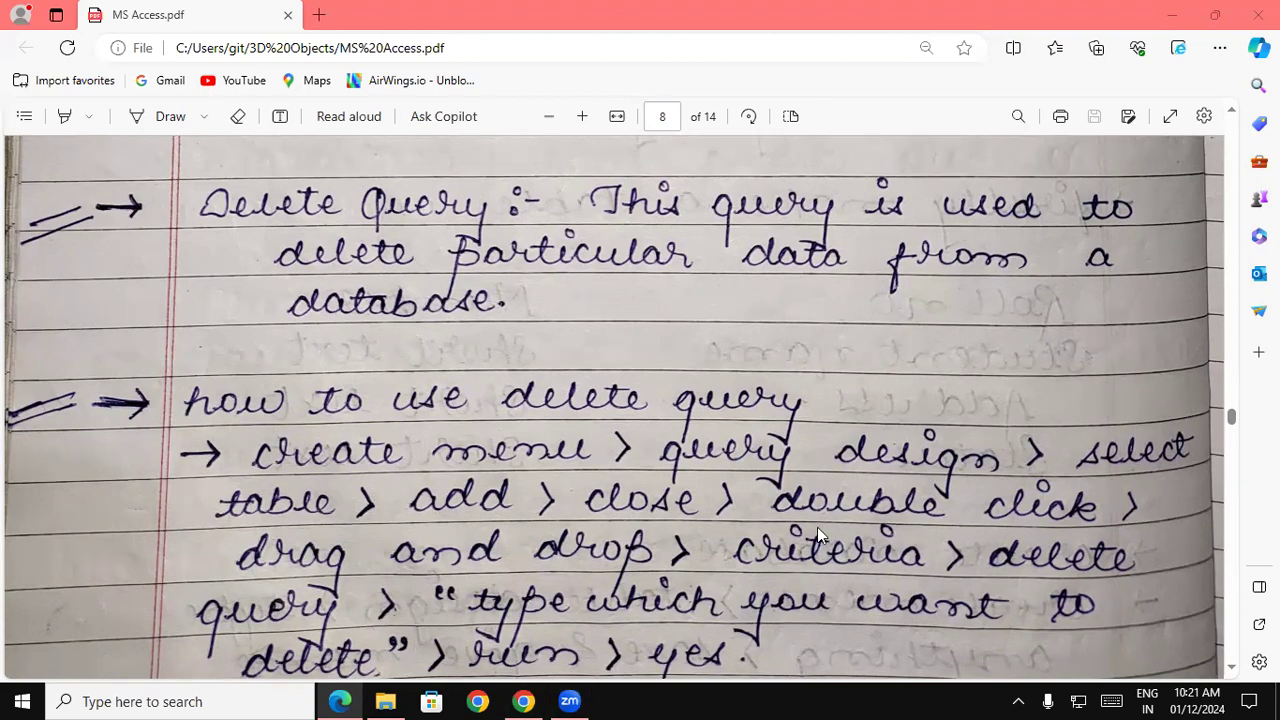
key("super+r")
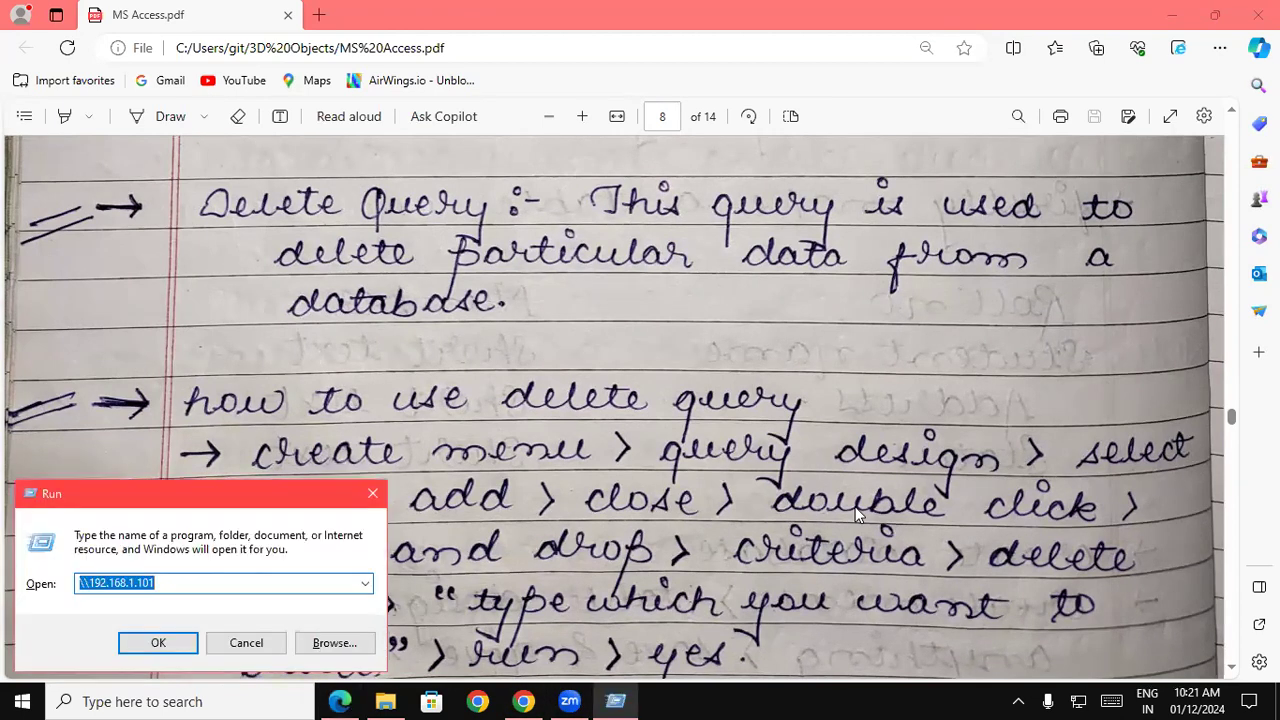
- Launch Access with 'ms' from Run, then open Database3 from the recent databases list
type("m")
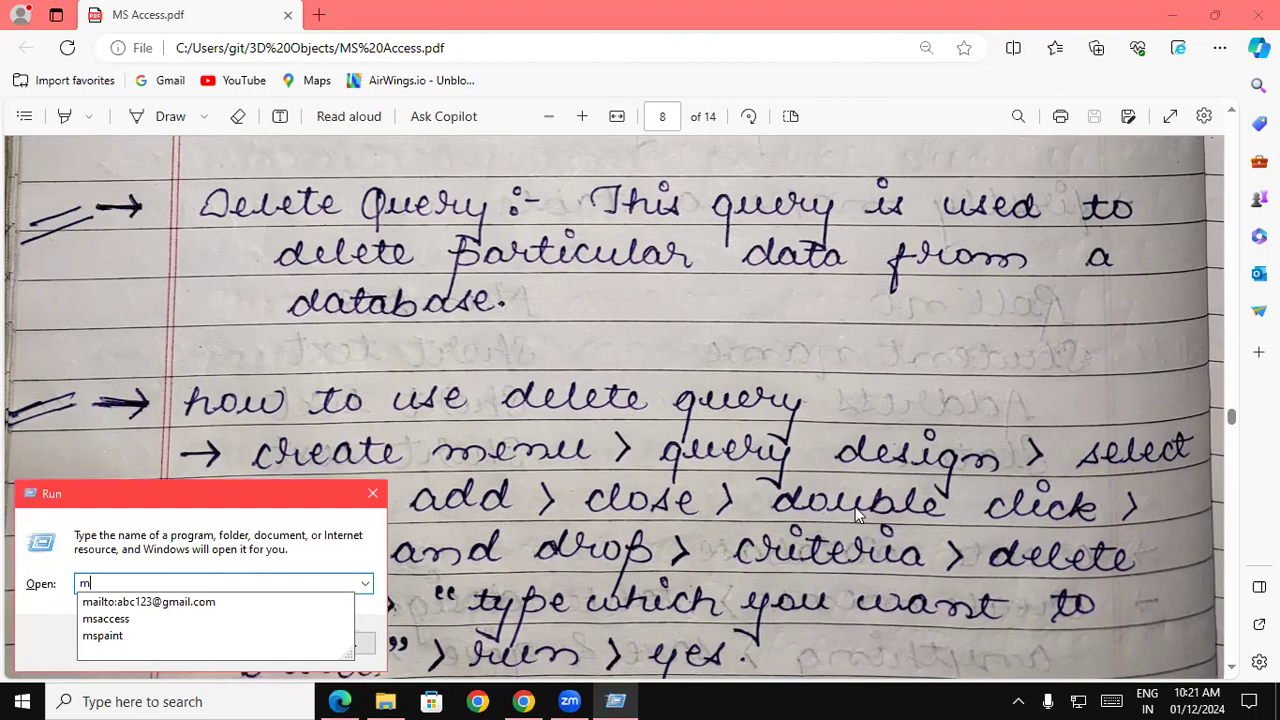
type("saccess")
key("Return")
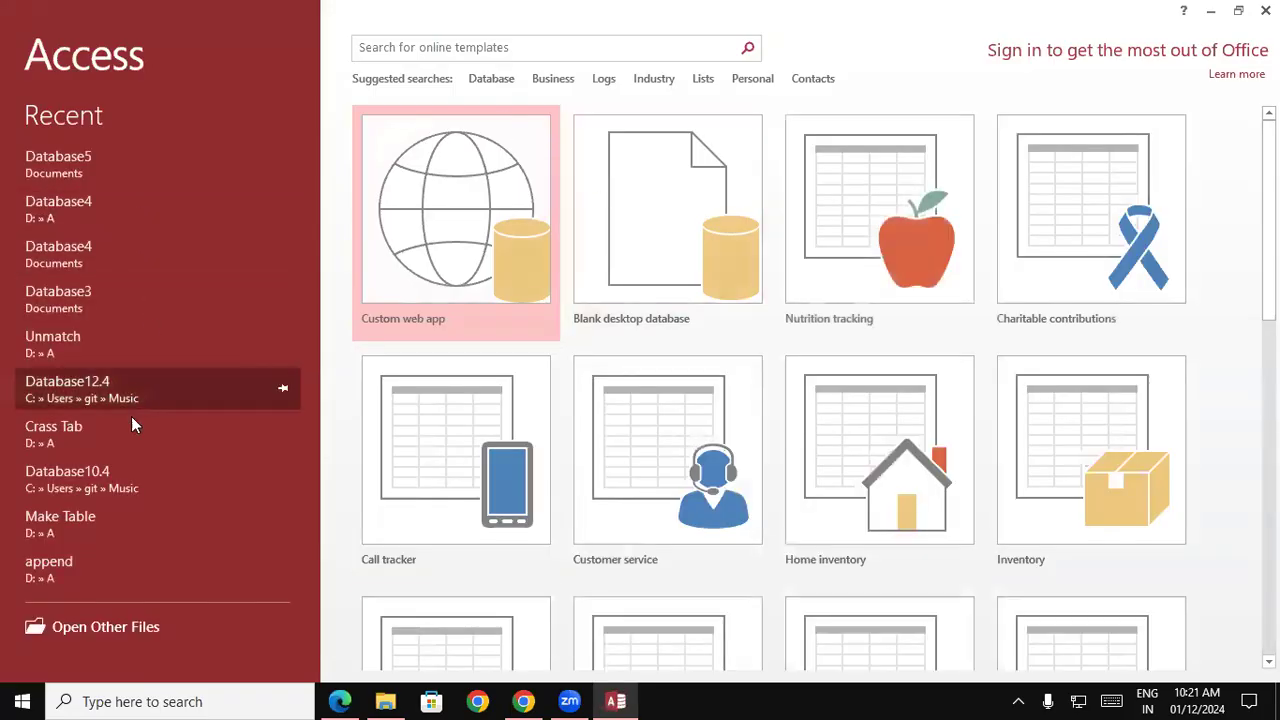
left_click(112, 472)
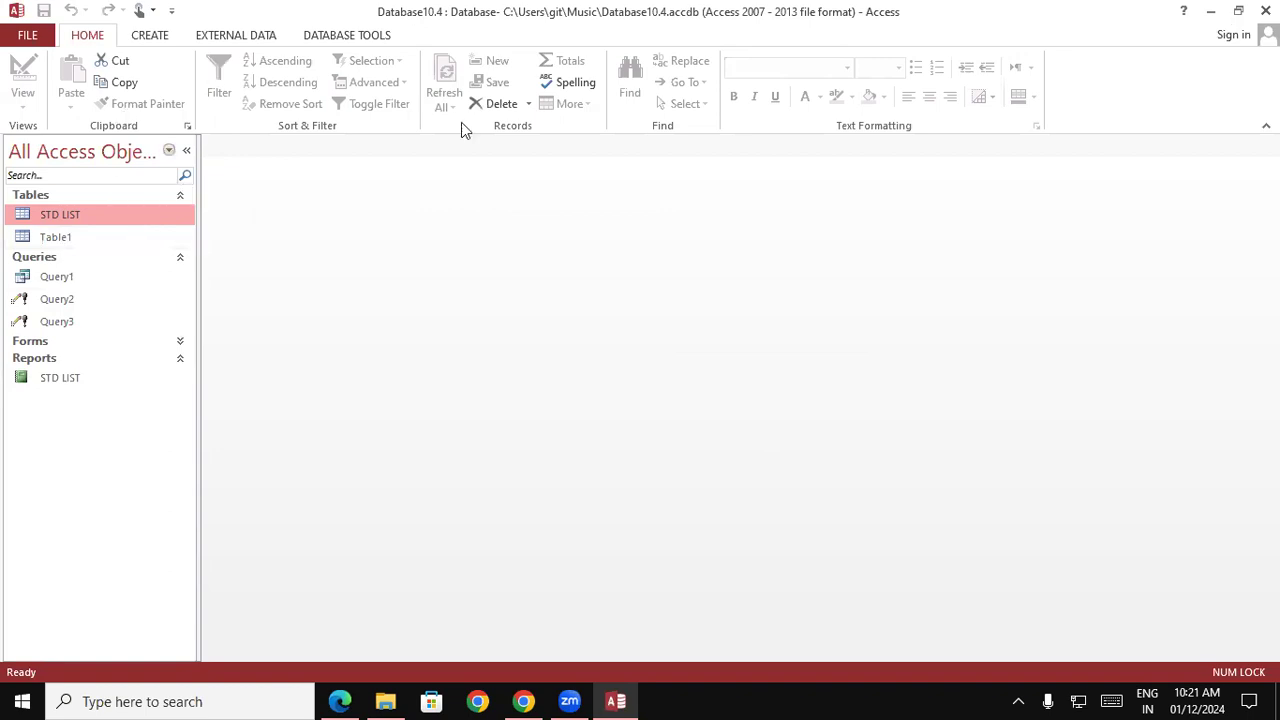
left_click(27, 36)
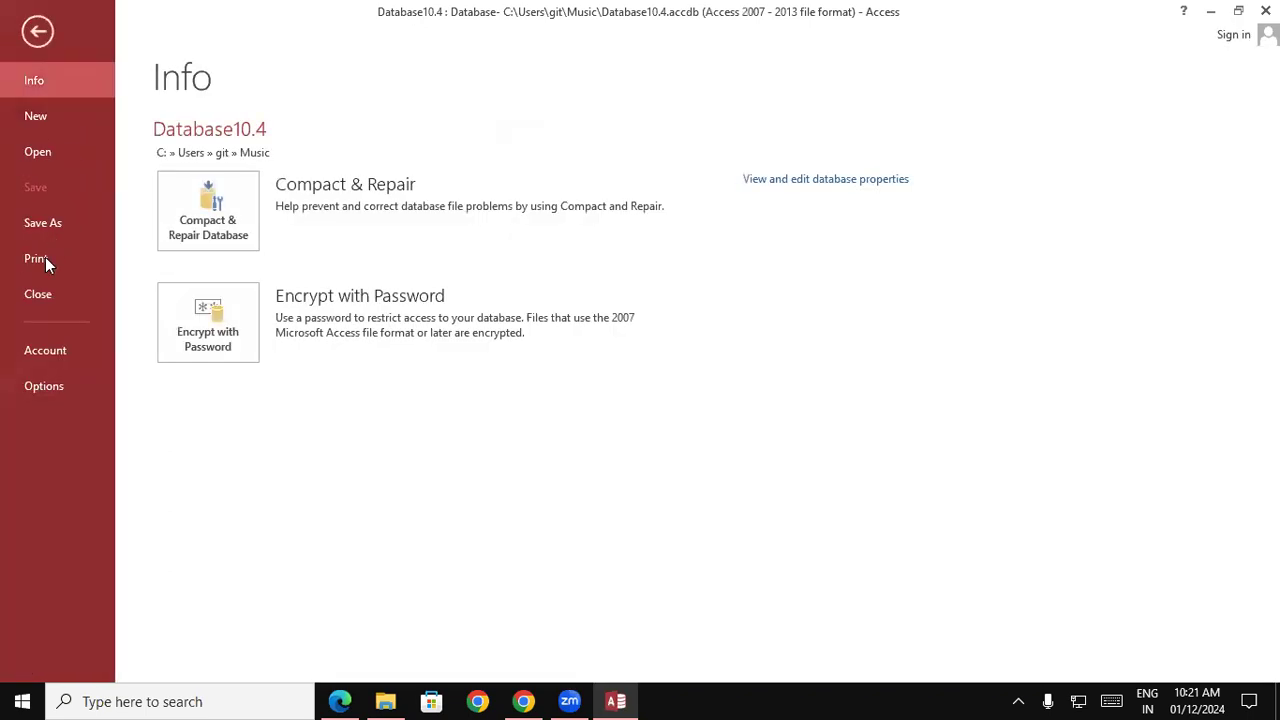
left_click(53, 153)
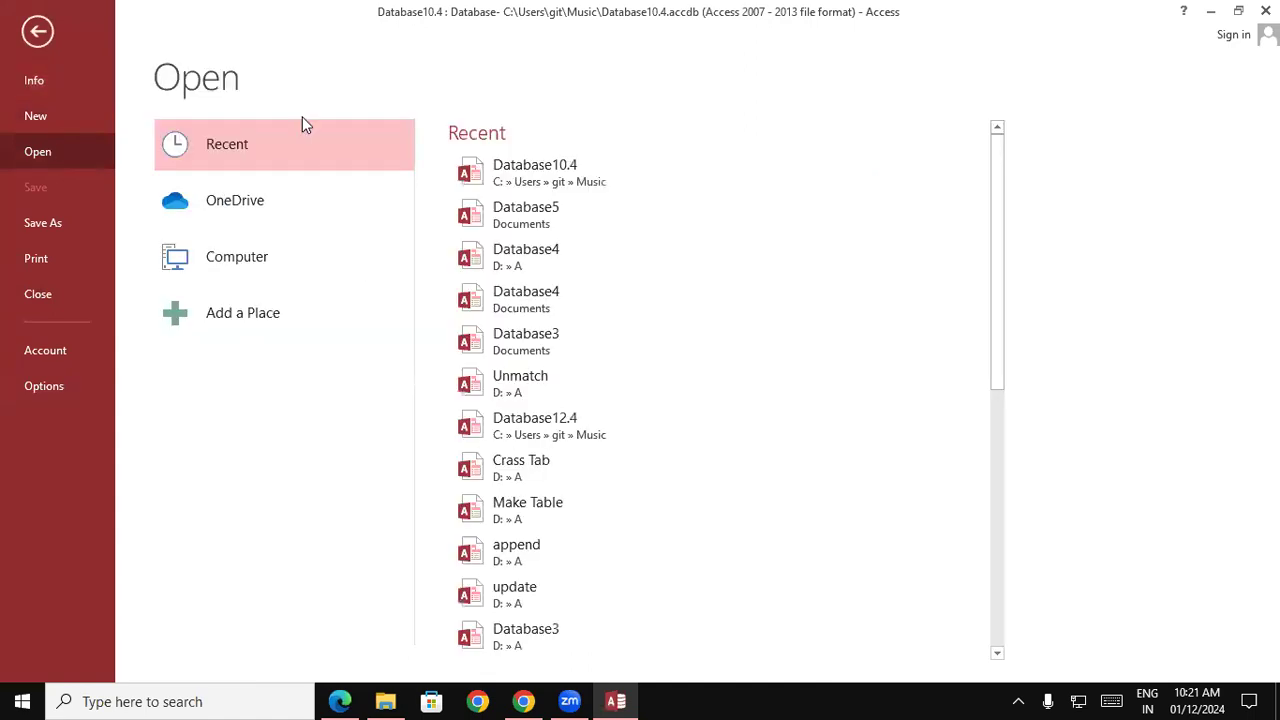
left_click(531, 345)
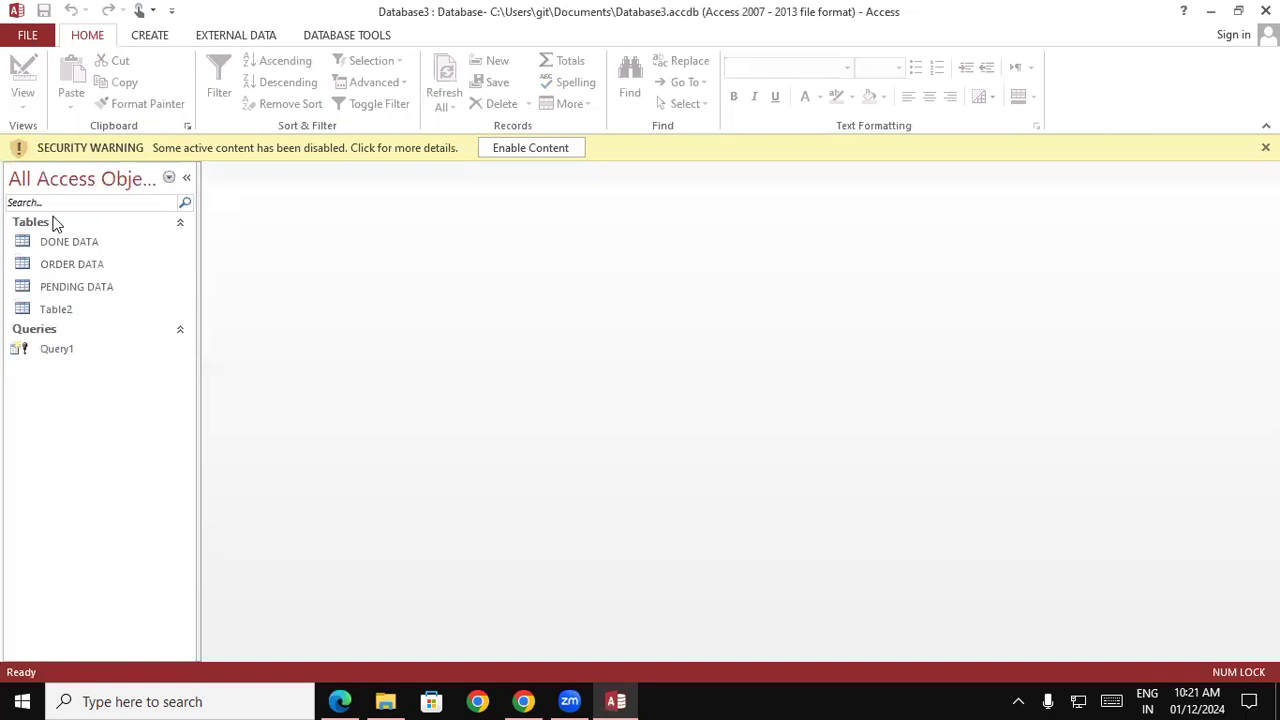
- Enable the database content and view the PENDING DATA, ORDER DATA and DONE DATA tables
left_click(558, 150)
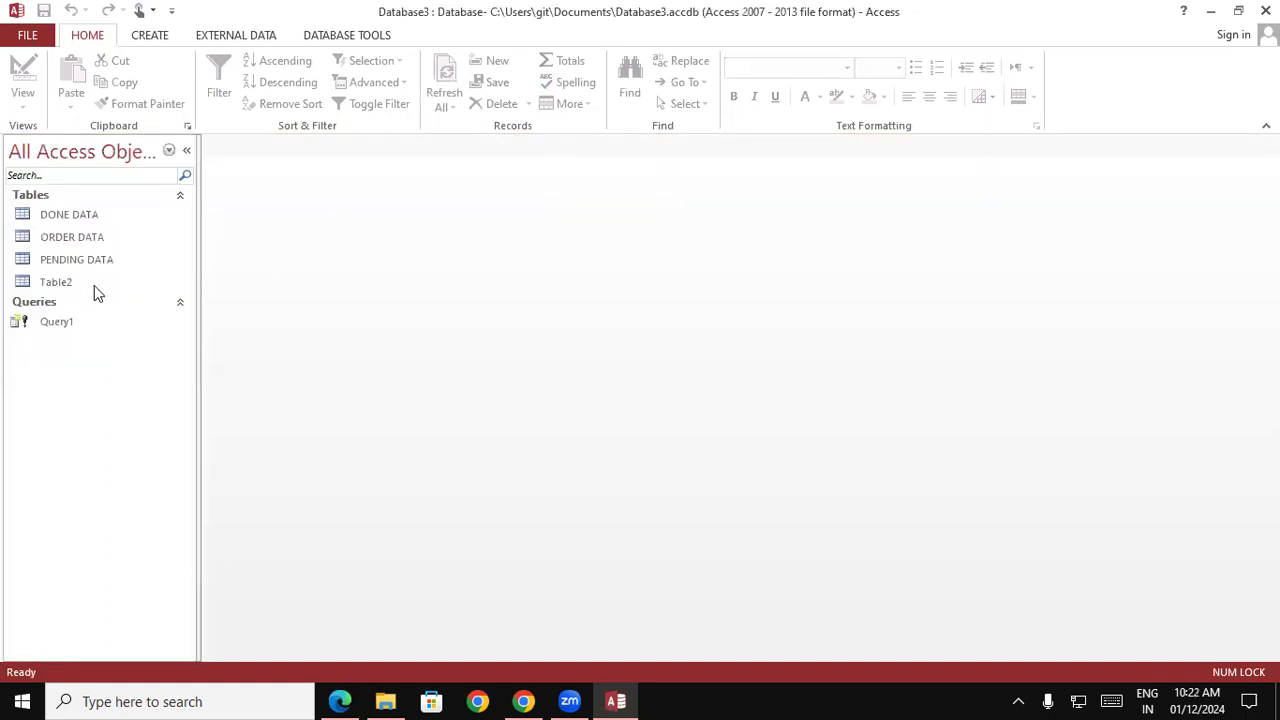
double_click(73, 264)
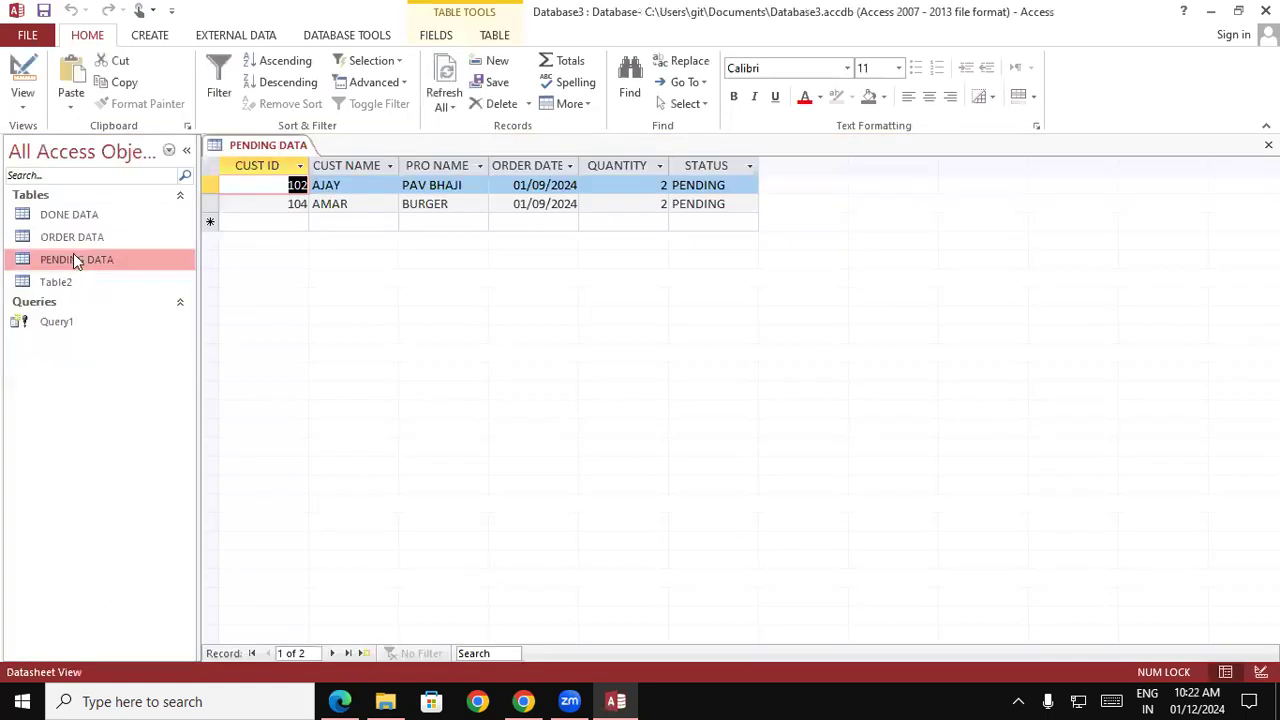
double_click(77, 238)
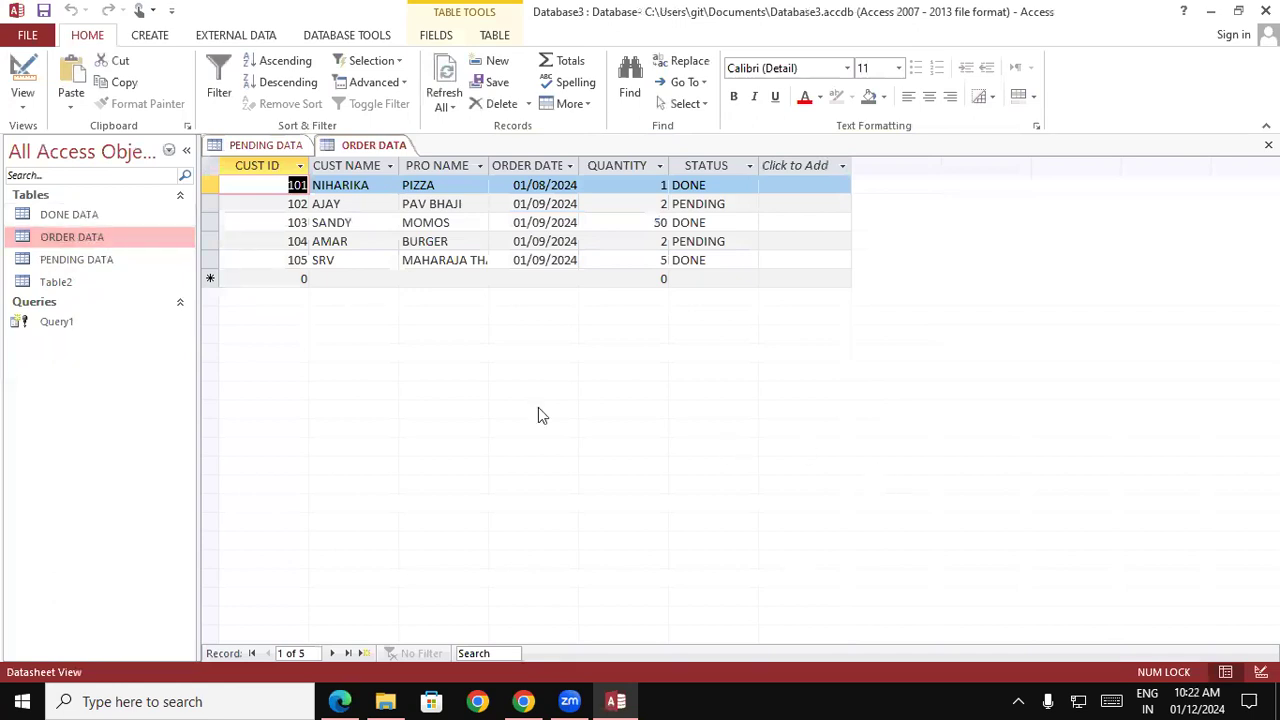
double_click(92, 215)
double_click(98, 264)
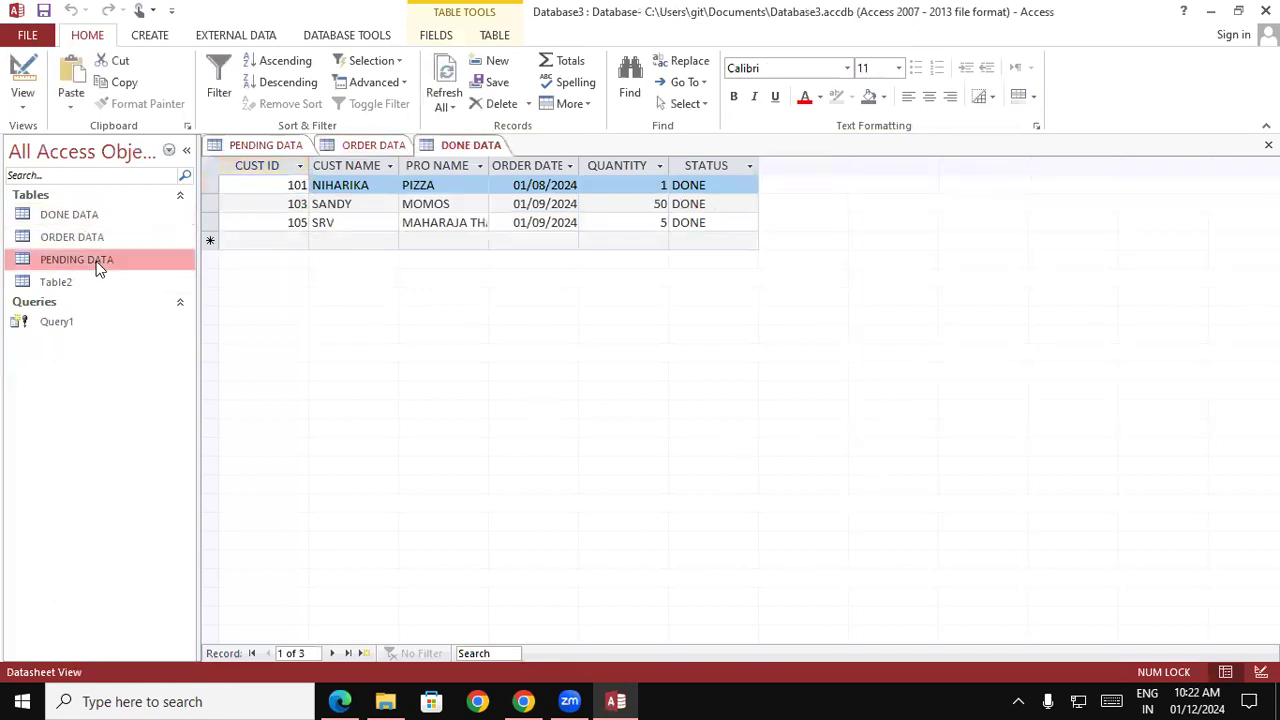
double_click(94, 233)
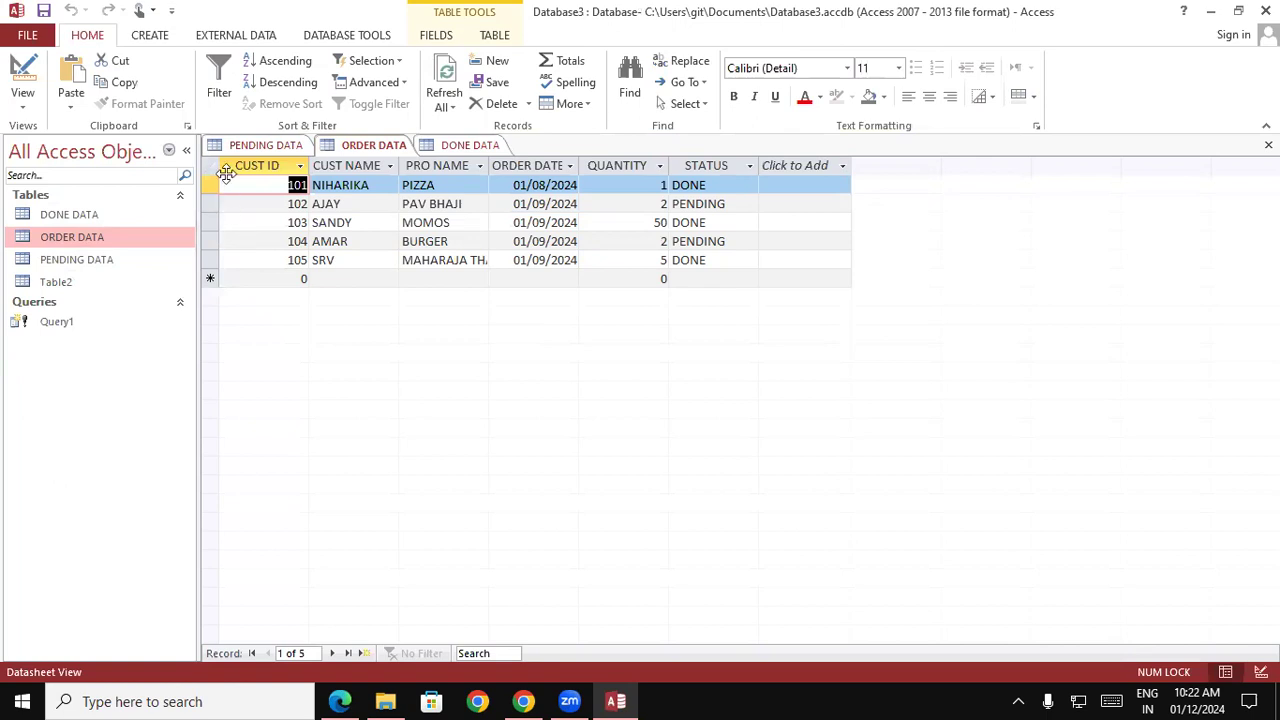
- Close the open DONE DATA, ORDER DATA and PENDING DATA datasheet tabs
right_click(350, 150)
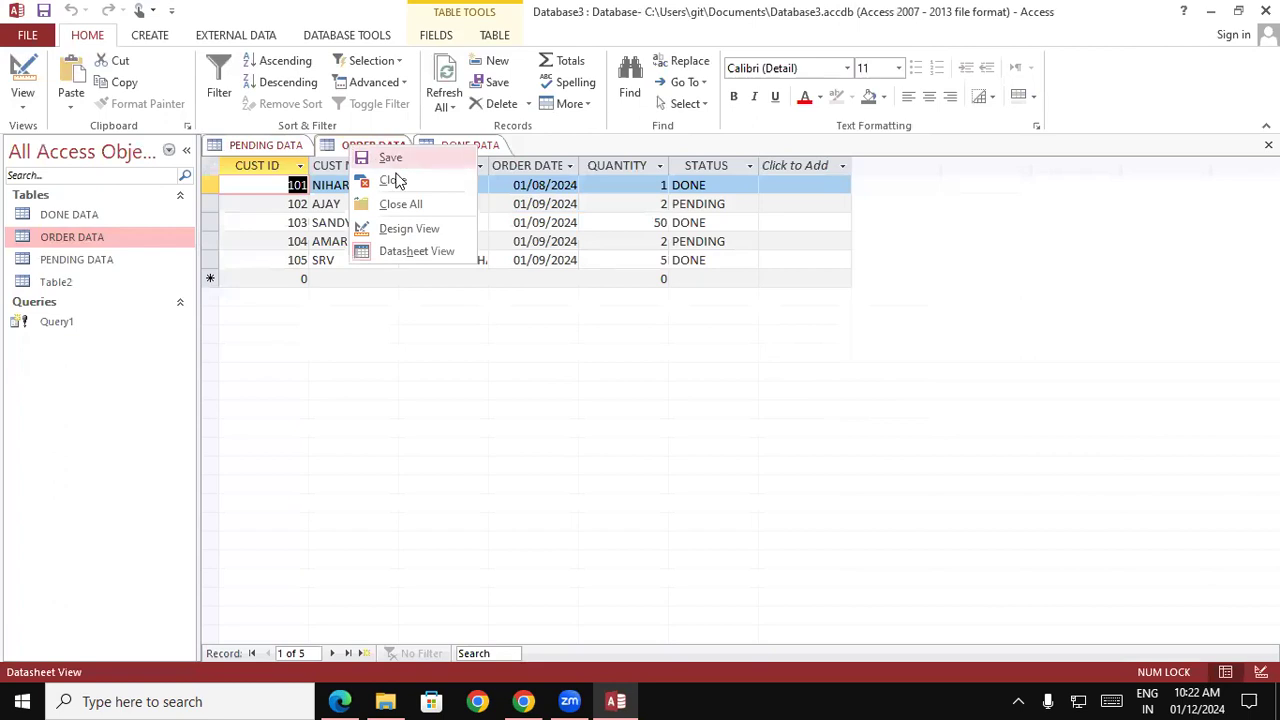
left_click(138, 342)
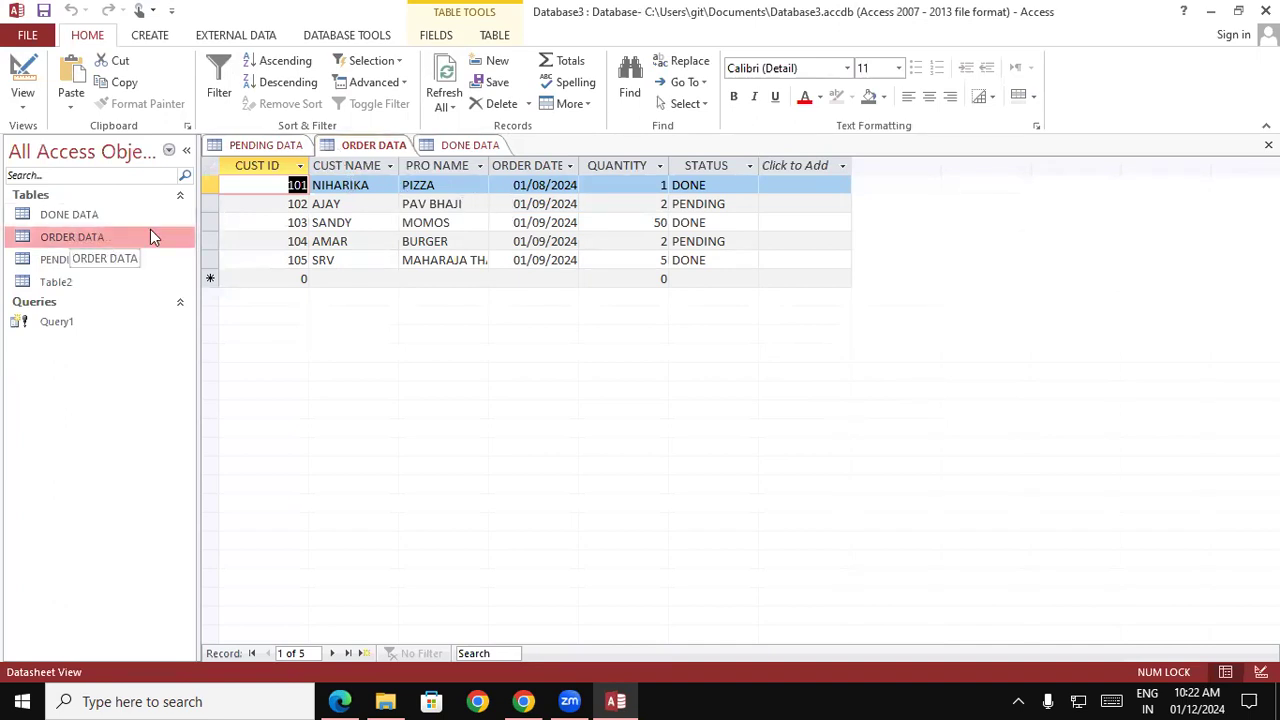
left_click(505, 178)
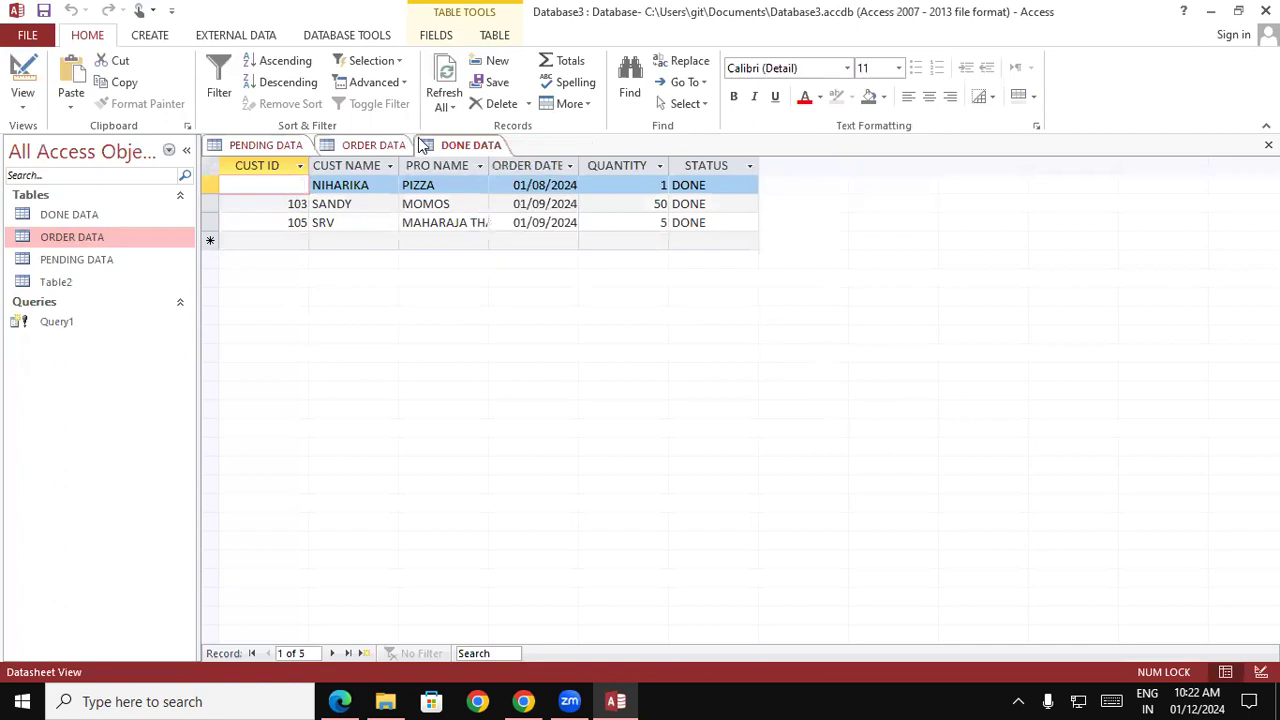
right_click(390, 145)
left_click(426, 175)
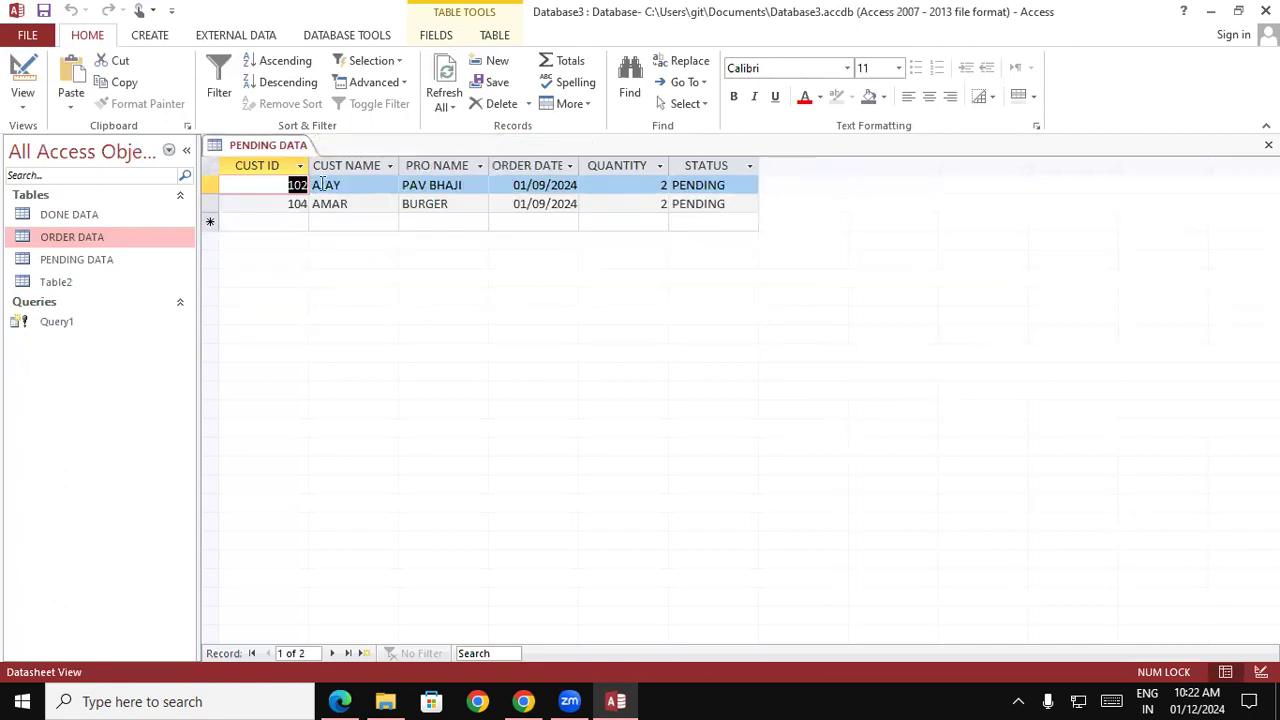
right_click(241, 146)
left_click(286, 181)
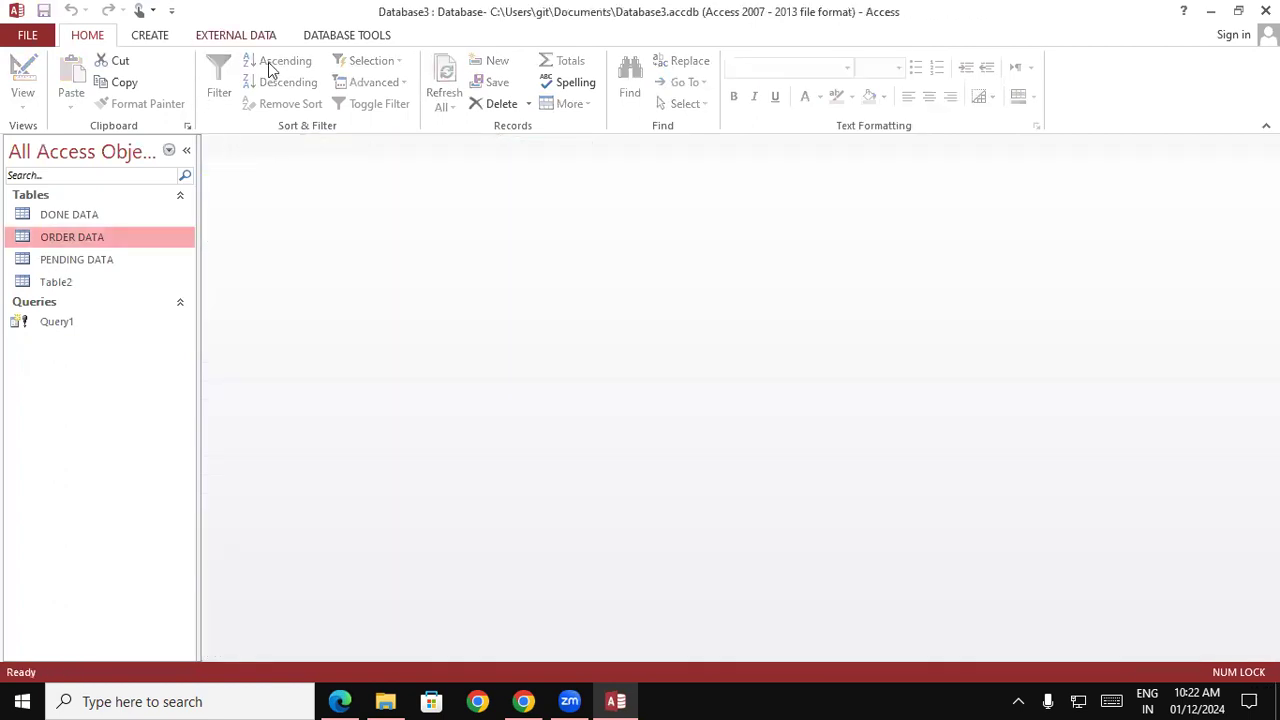
- Start a new query design and add the ORDER DATA table to it
left_click(155, 38)
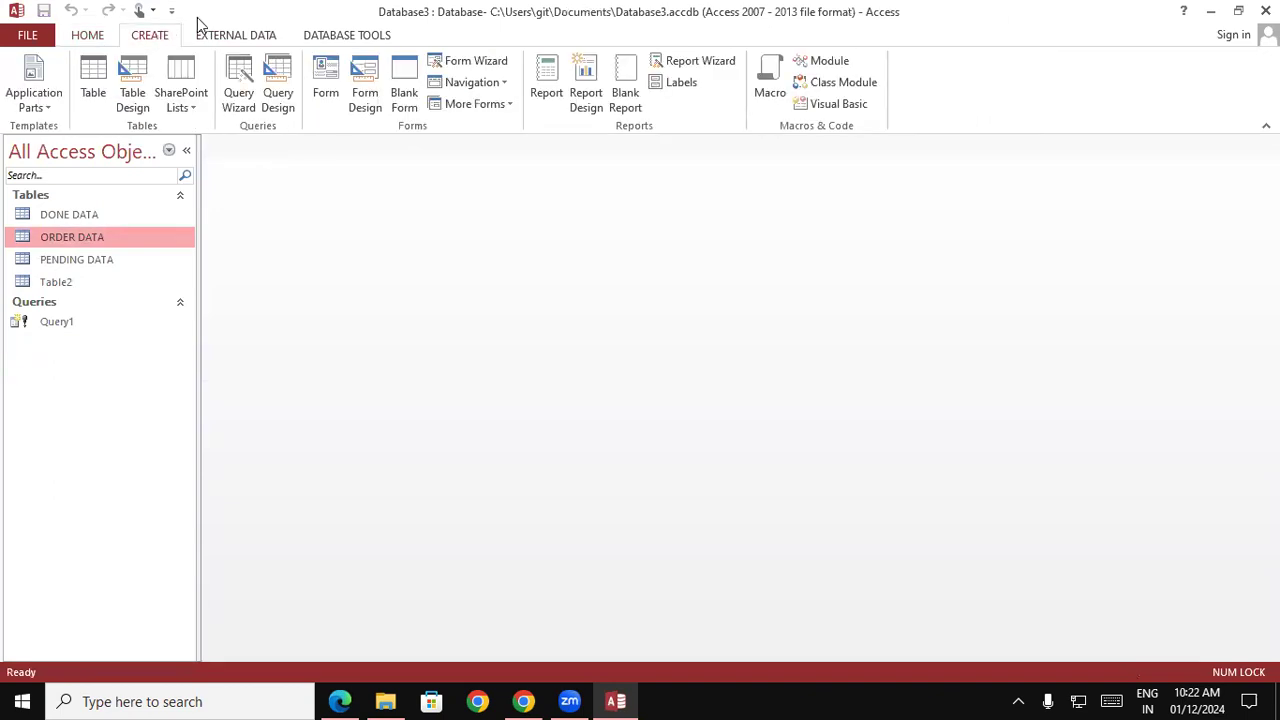
left_click(278, 90)
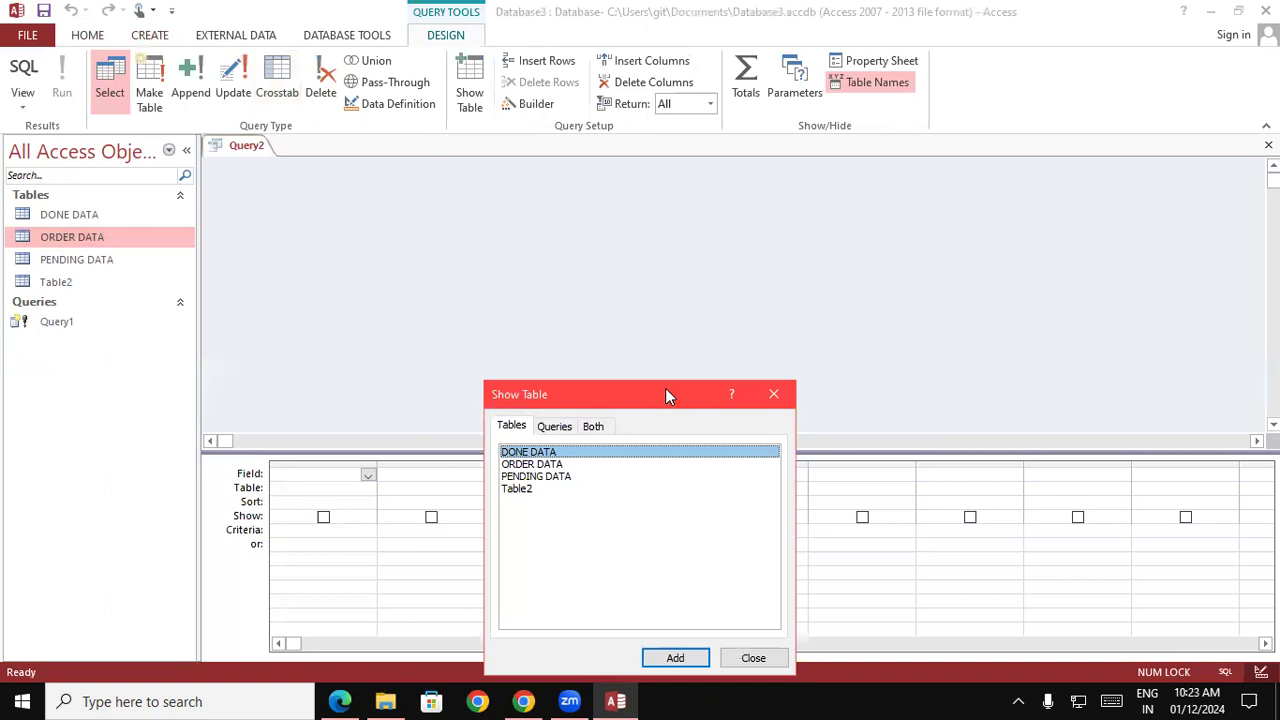
left_click_drag(665, 386, 791, 153)
left_click(667, 231)
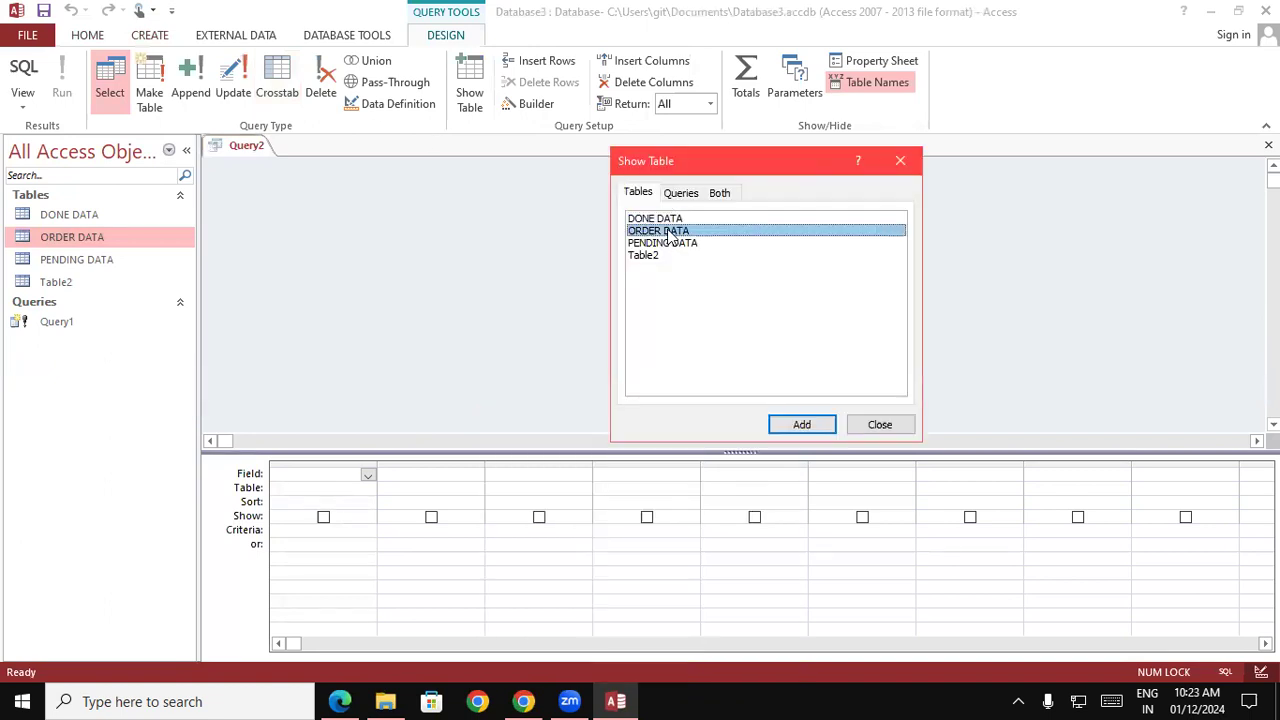
left_click(816, 424)
left_click(882, 424)
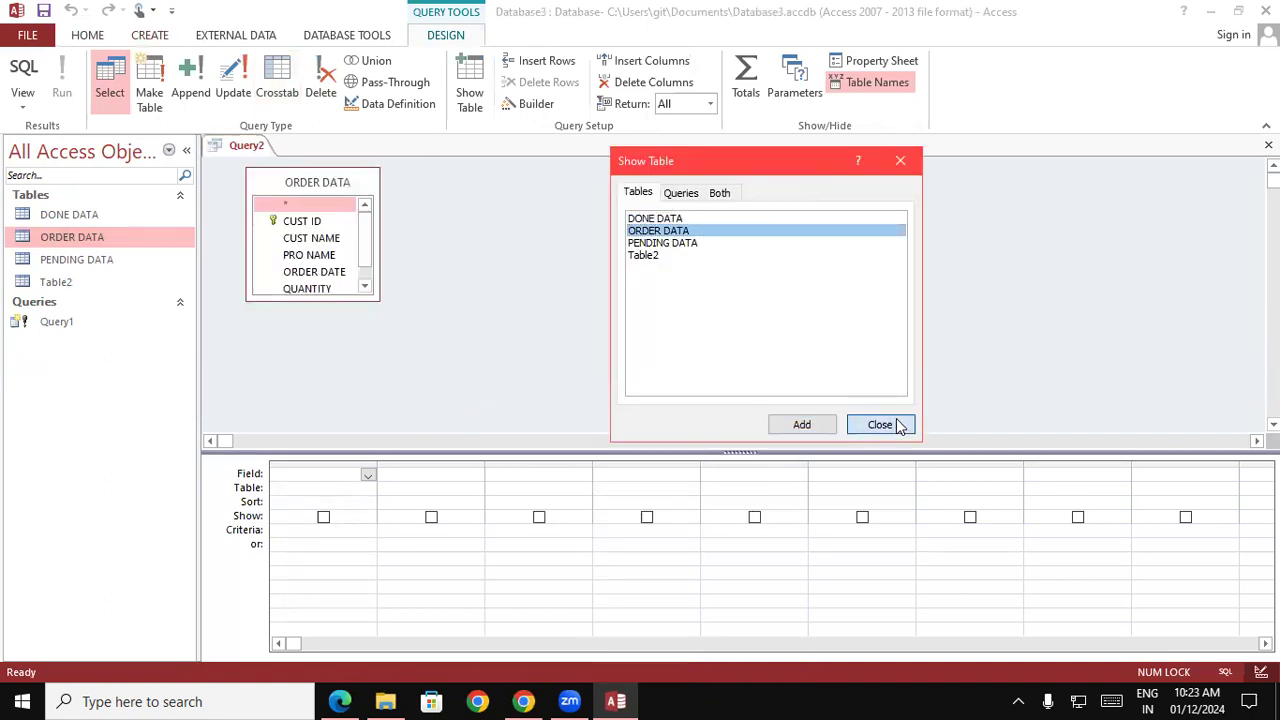
- Place all six ORDER DATA fields in the grid and begin a STATUS criterion for done
double_click(300, 187)
left_click_drag(300, 205, 365, 478)
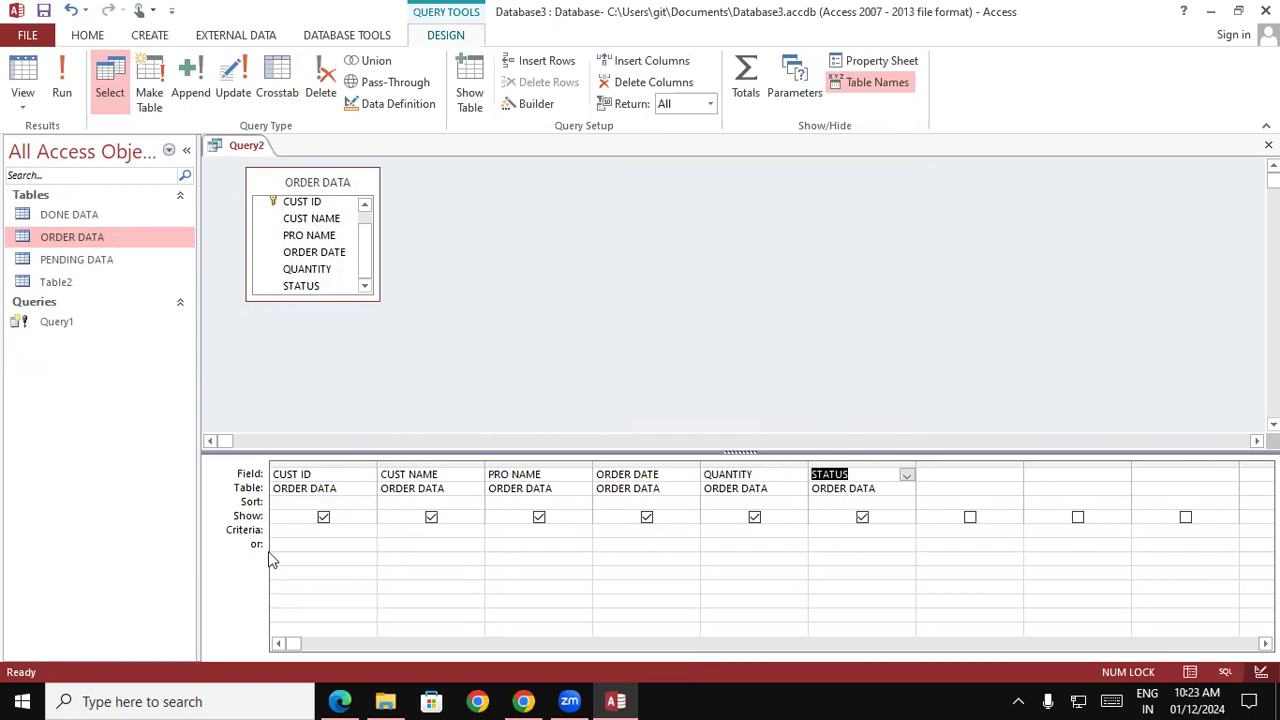
left_click(834, 529)
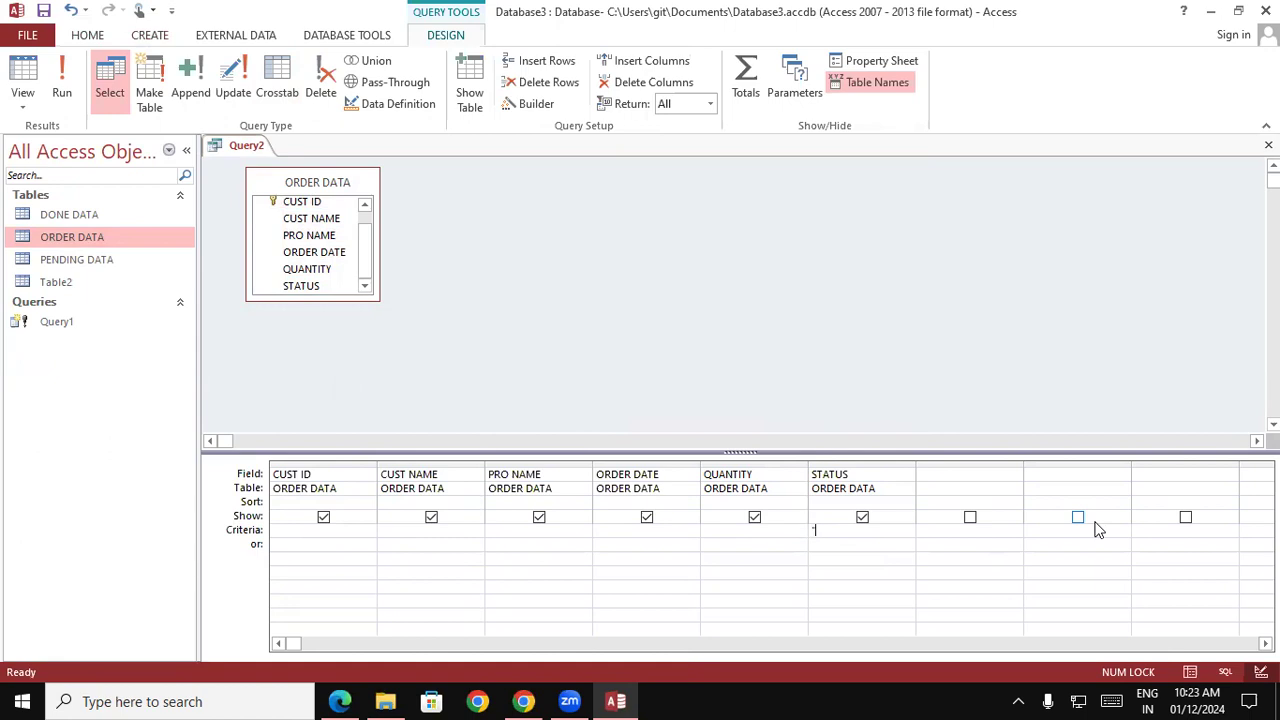
type("\"done")
key("BackSpace")
key("BackSpace")
key("BackSpace")
key("BackSpace")
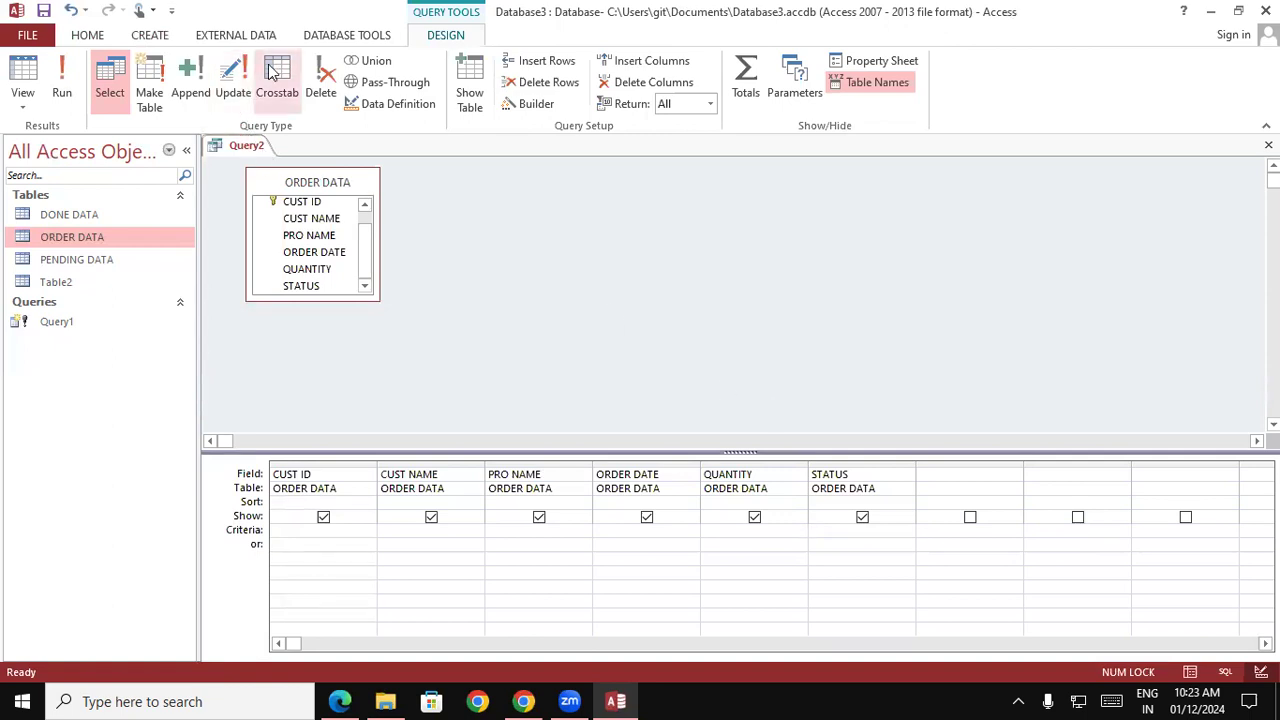
- Make it a delete query with STATUS criterion "done" and run it, deleting 3 rows
left_click(318, 90)
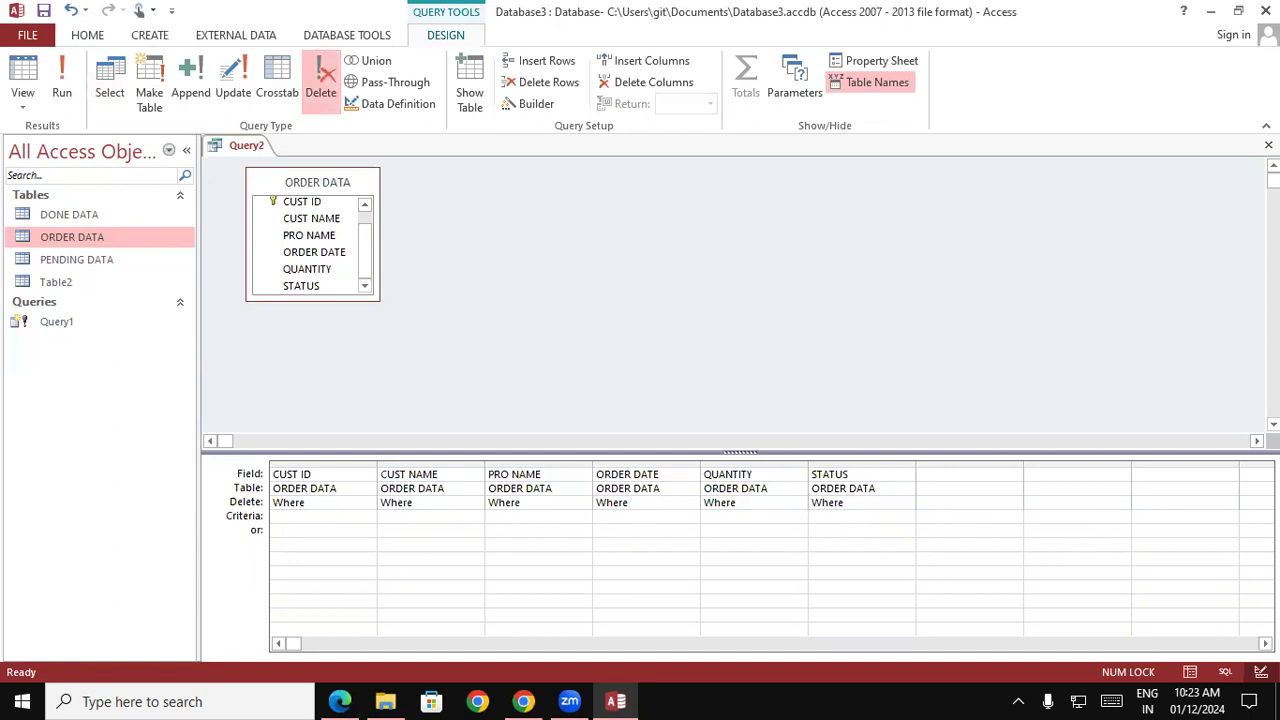
type("done\"")
left_click(66, 70)
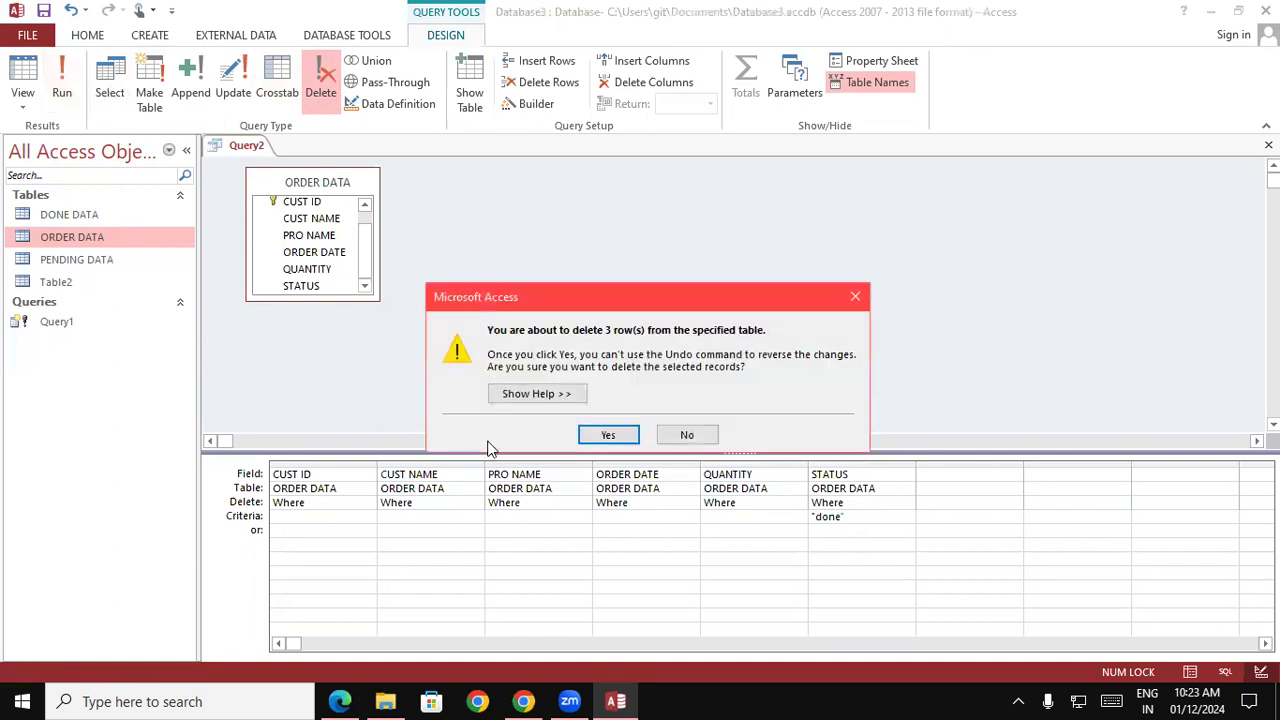
left_click(603, 435)
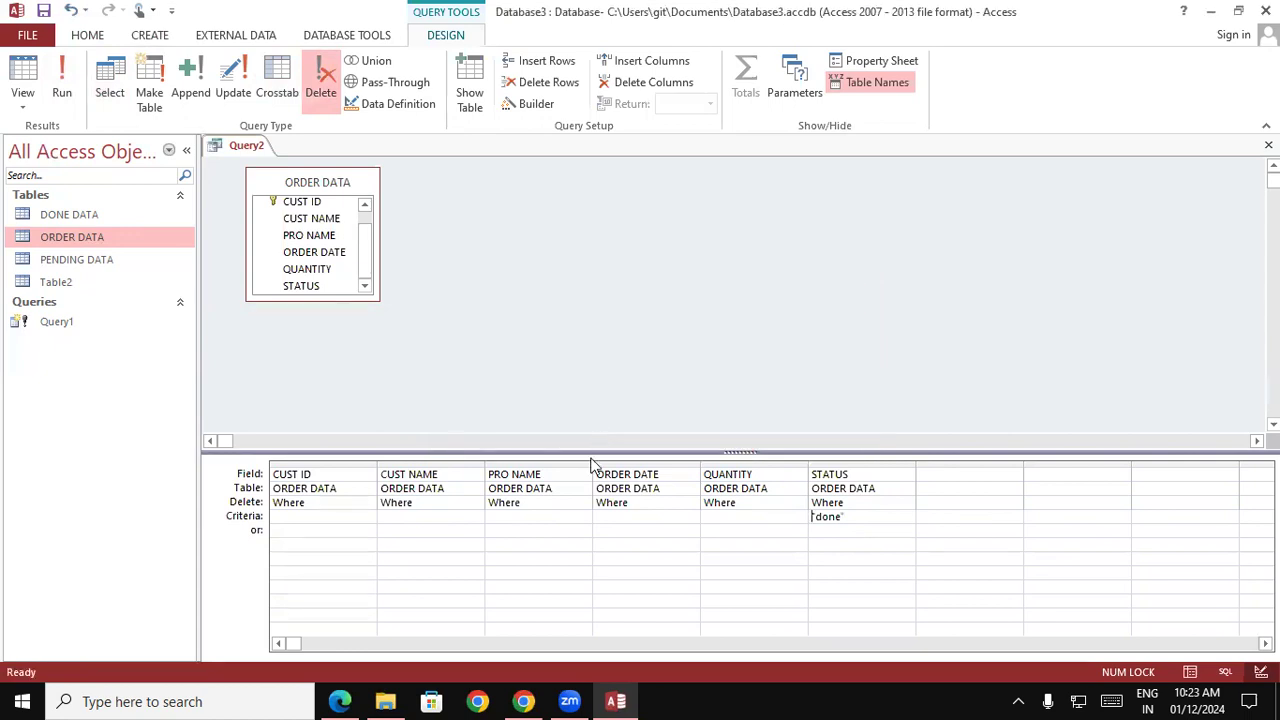
- Save the query as 'delete query' and close it
right_click(234, 145)
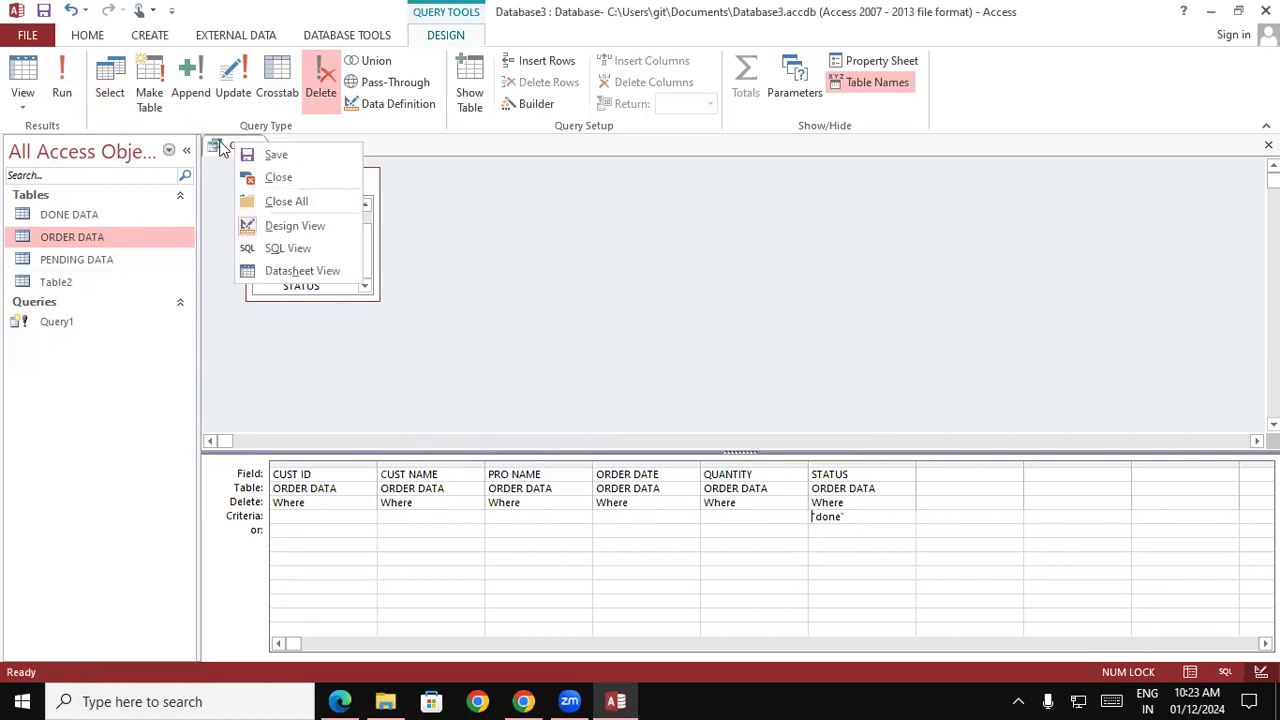
left_click(270, 156)
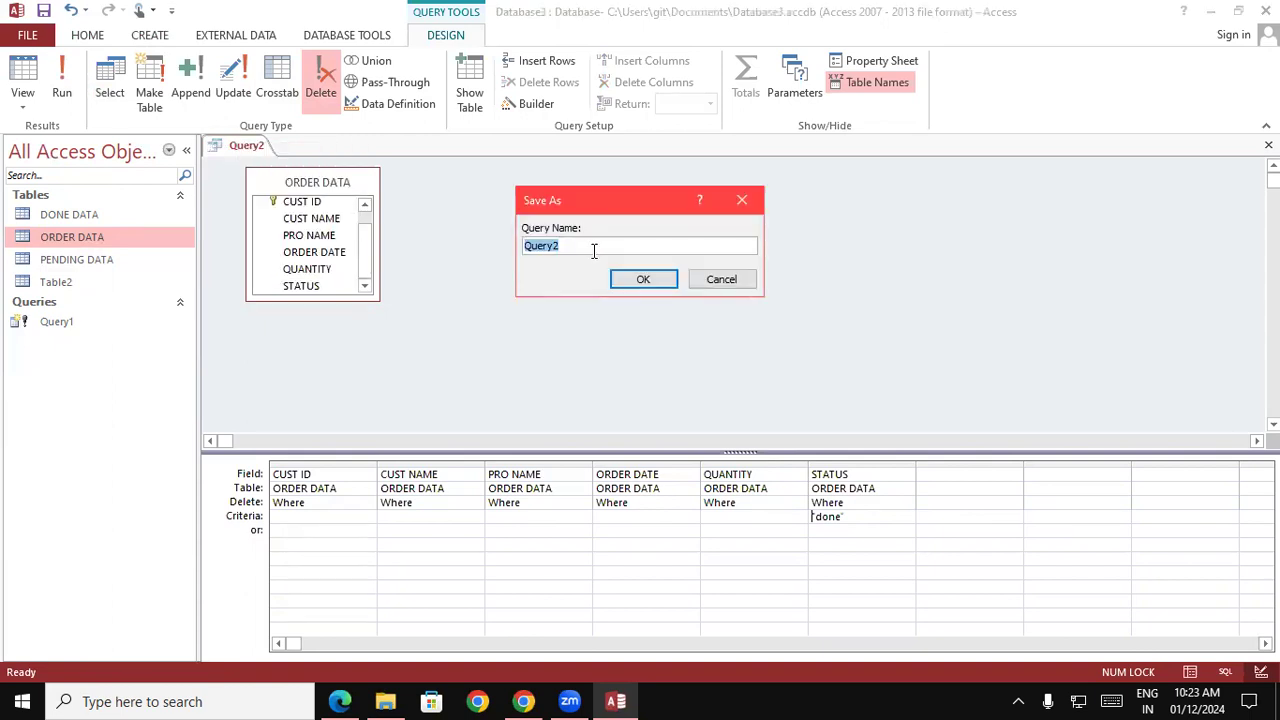
type("delete query")
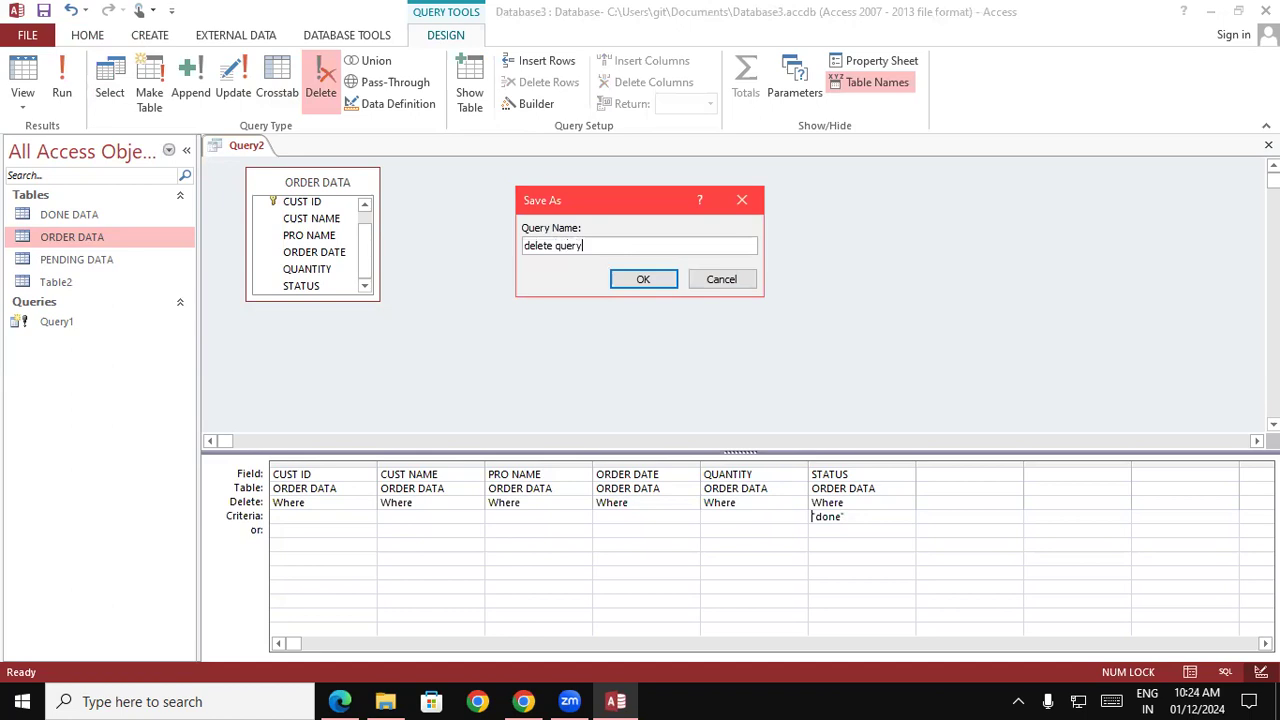
left_click(628, 282)
right_click(262, 145)
left_click(323, 165)
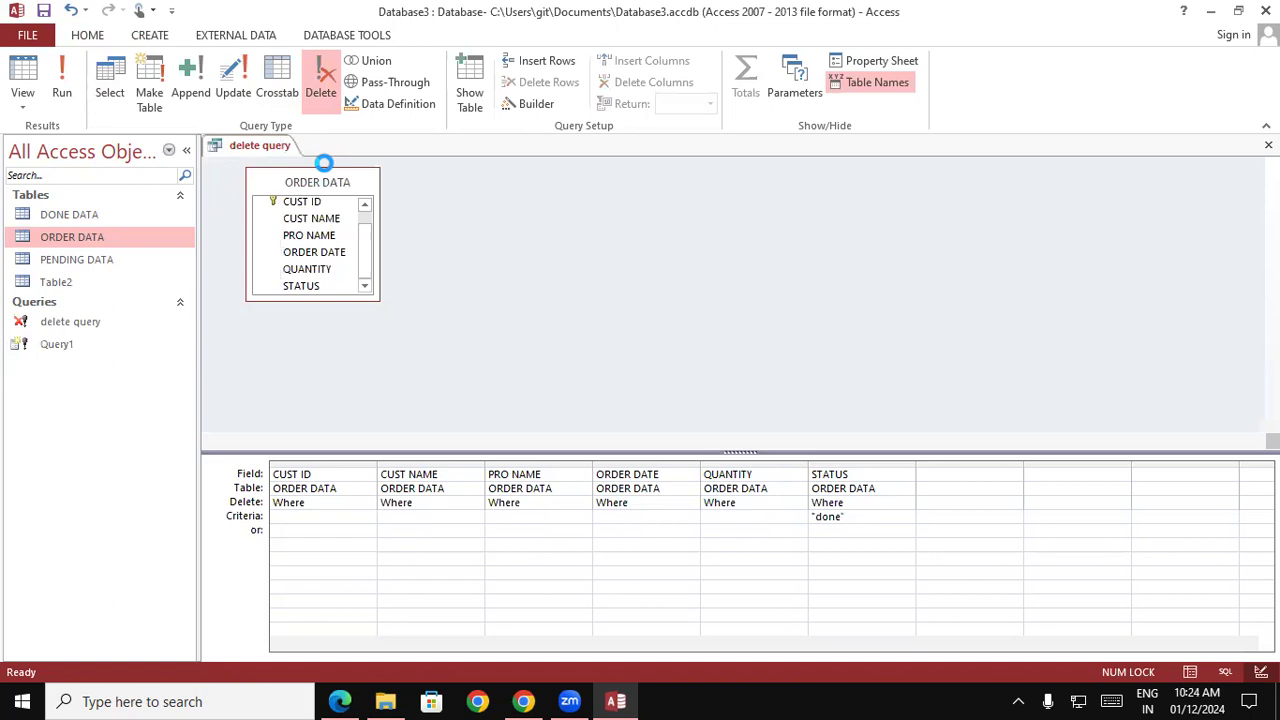
- Open the ORDER DATA, DONE DATA and PENDING DATA tables, returning to ORDER DATA's new-record row
double_click(101, 237)
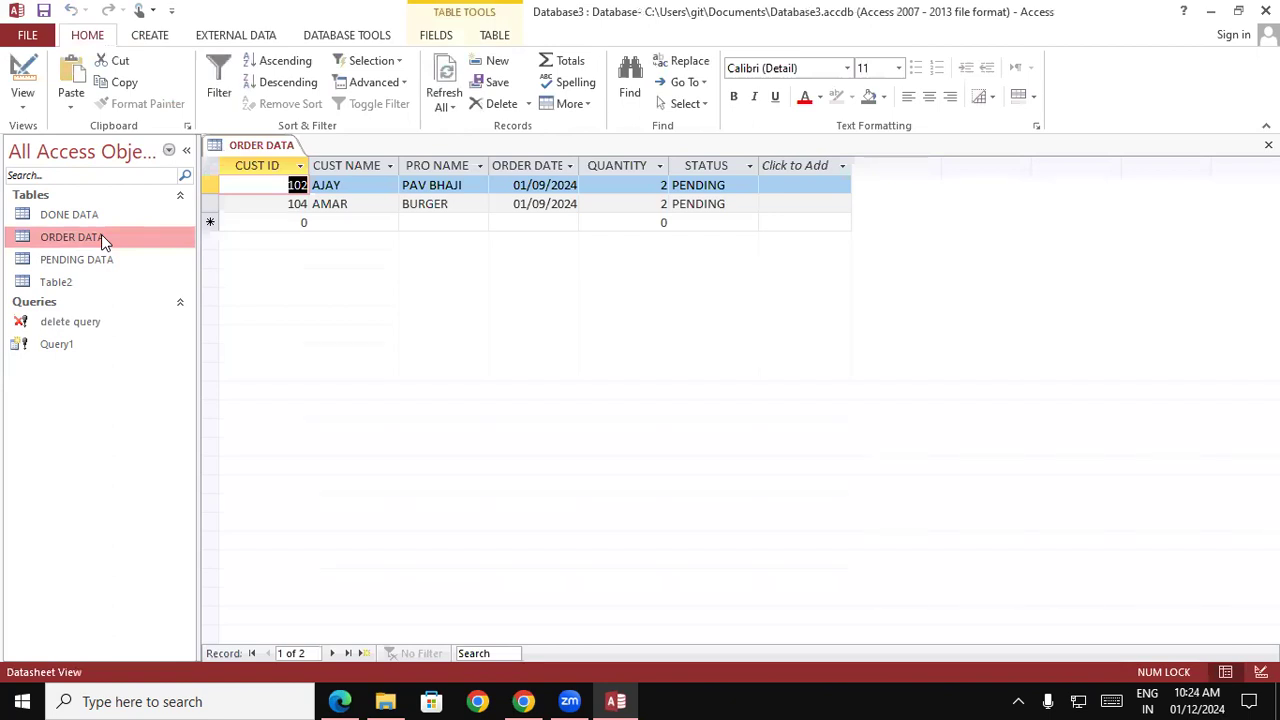
left_click(297, 223)
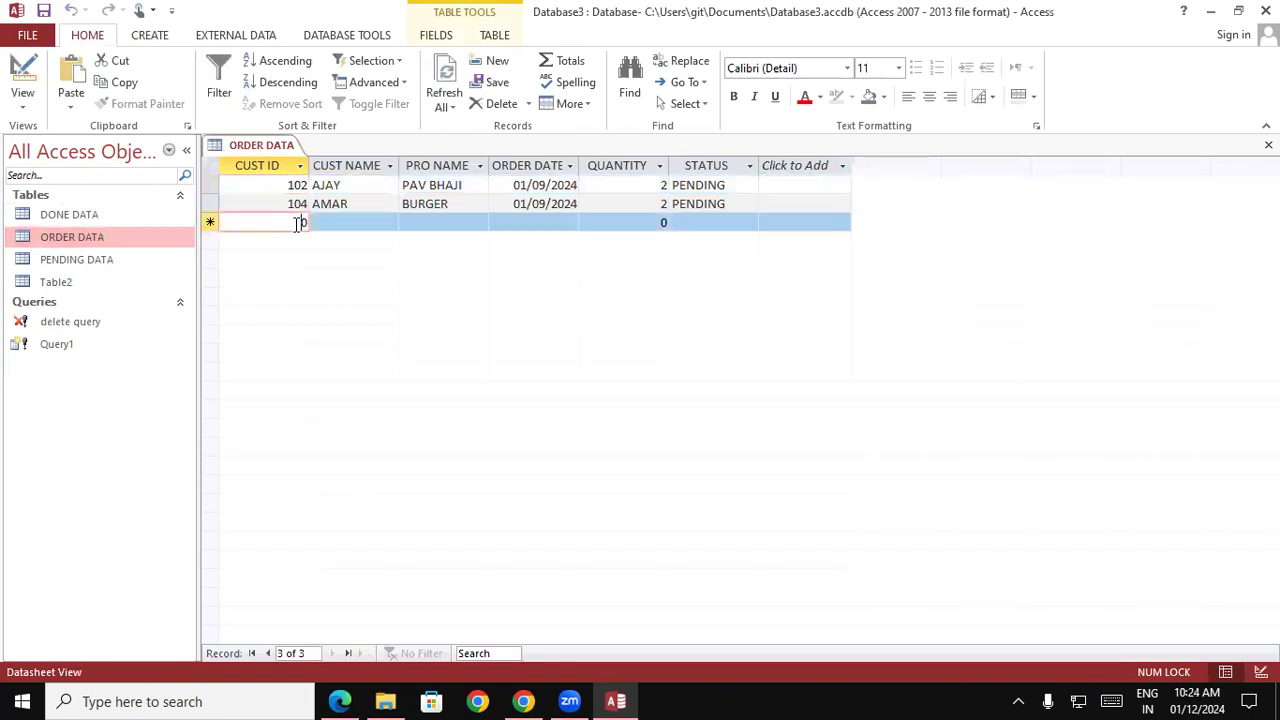
key("BackSpace")
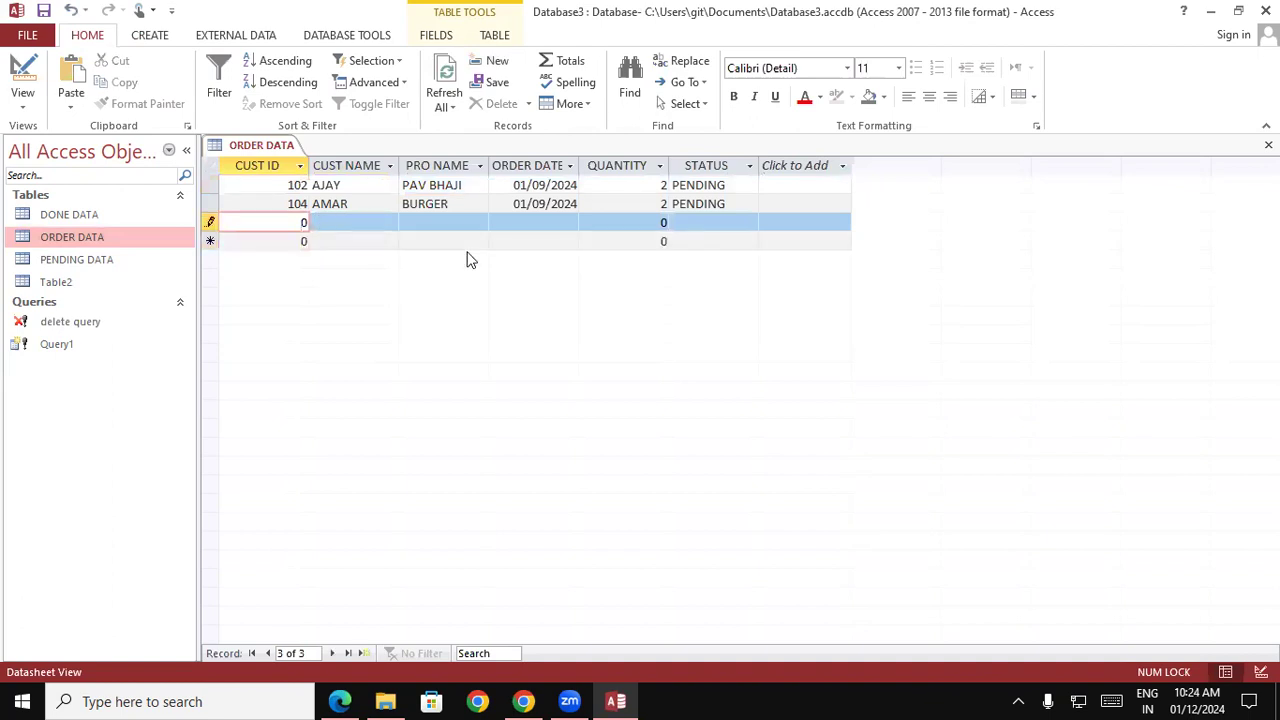
double_click(88, 216)
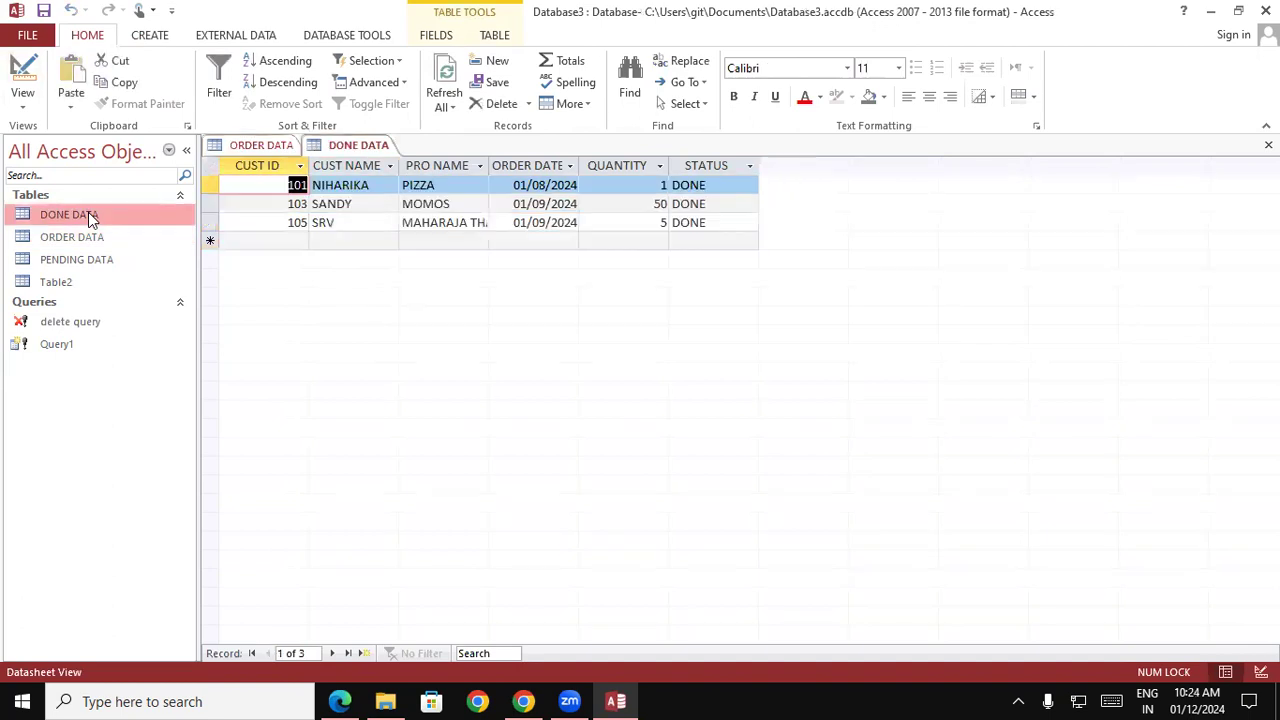
double_click(74, 261)
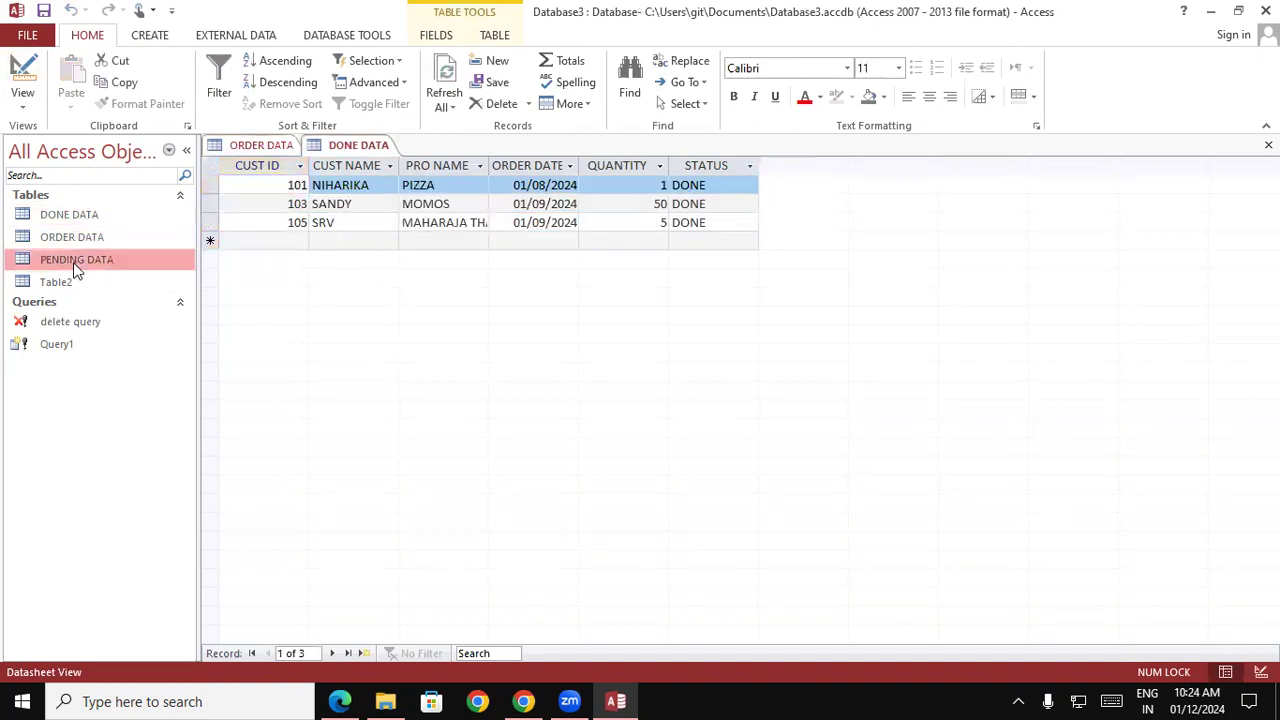
double_click(71, 238)
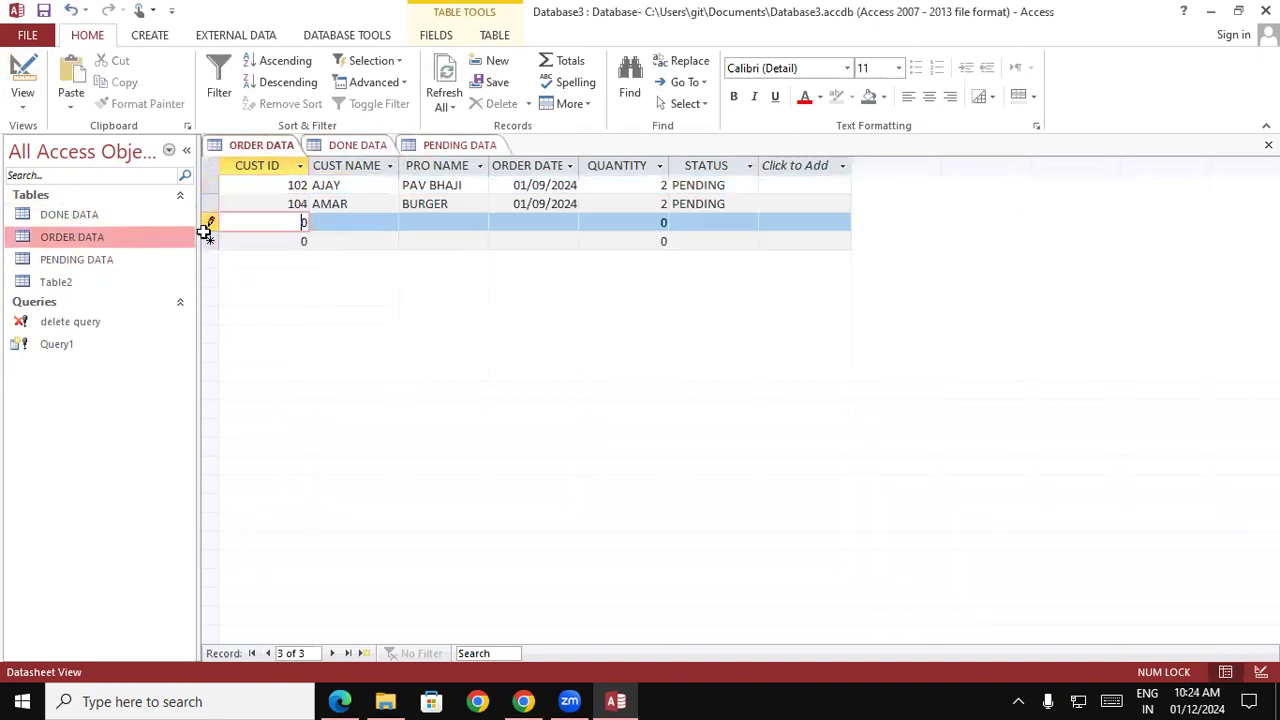
- Start a new ORDER DATA record with the customer ID, customer's name and a product name
type("40")
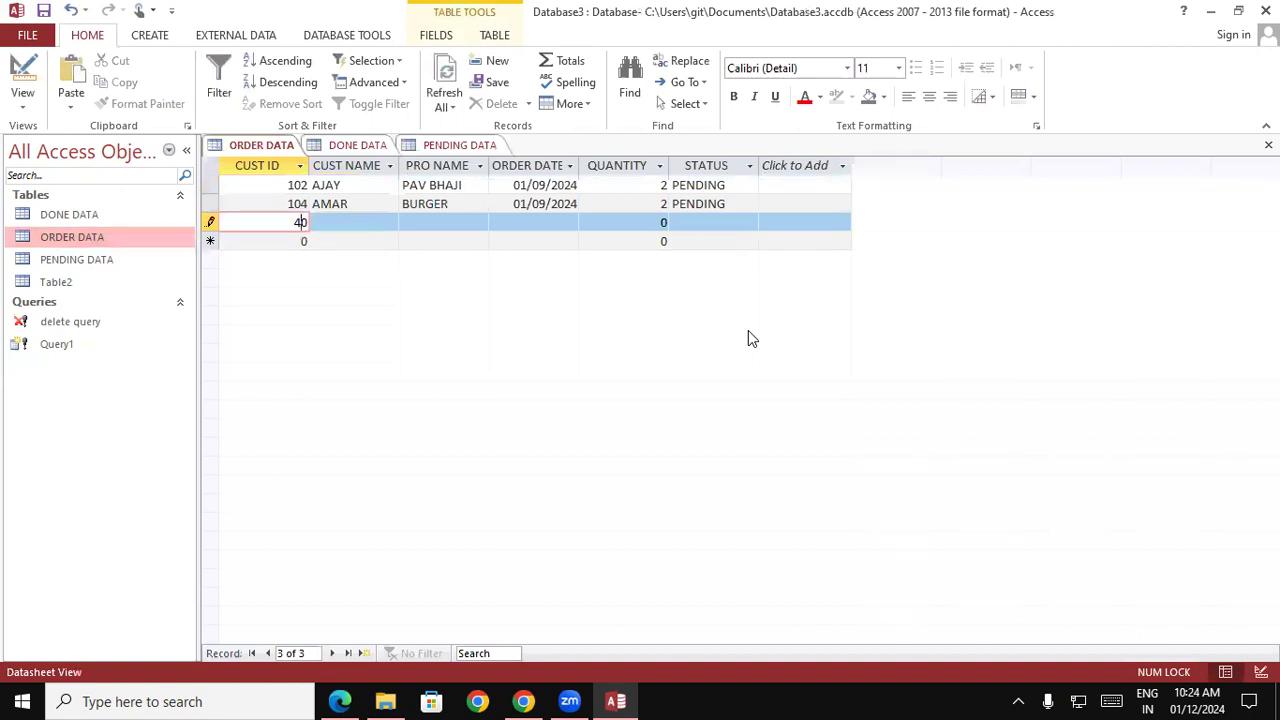
type("100")
key("BackSpace")
type("6")
key("Tab")
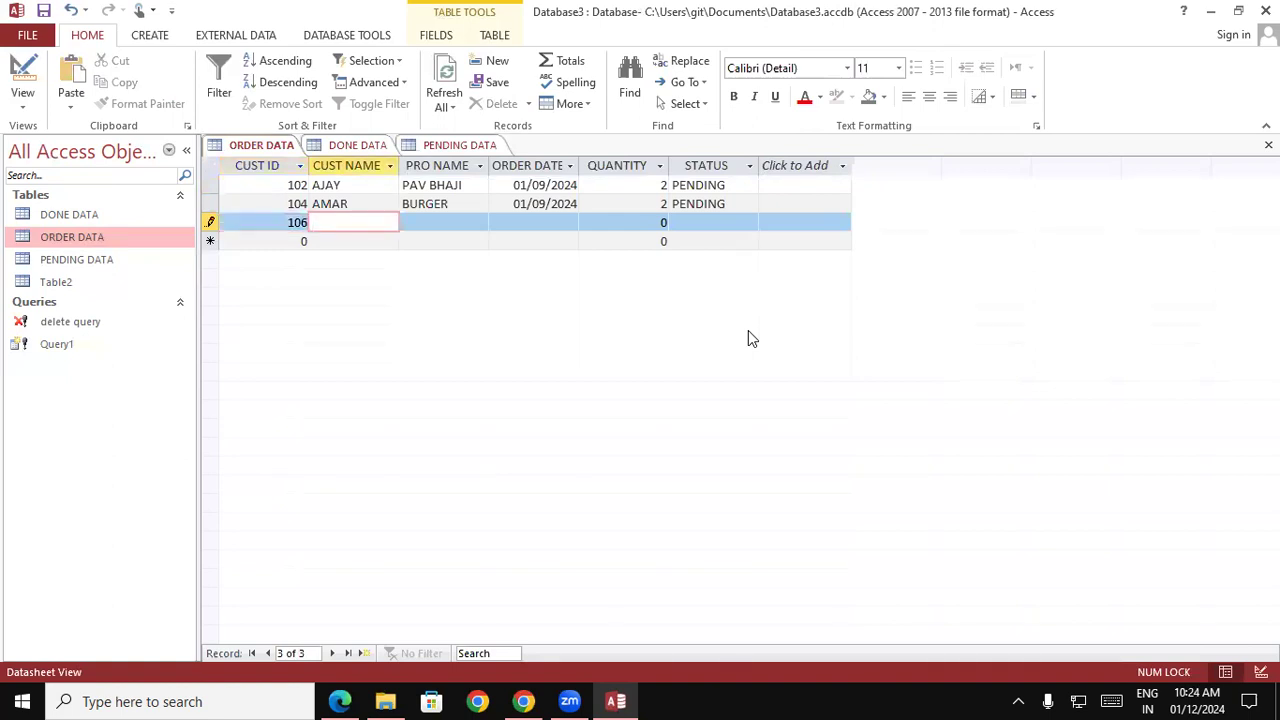
type("Vaishnavi")
key("Tab")
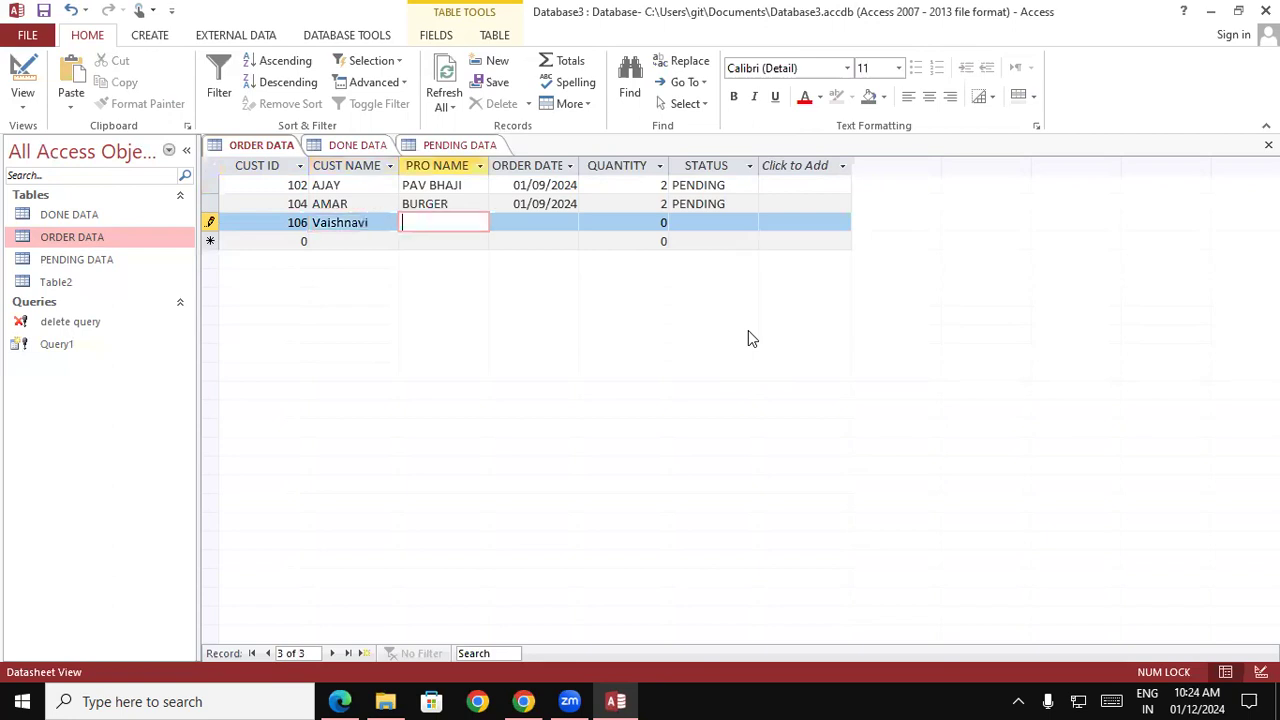
type("Sharma")
- Set the new order's date to 01/12/2024, quantity to 1 and status to pending
key("Tab")
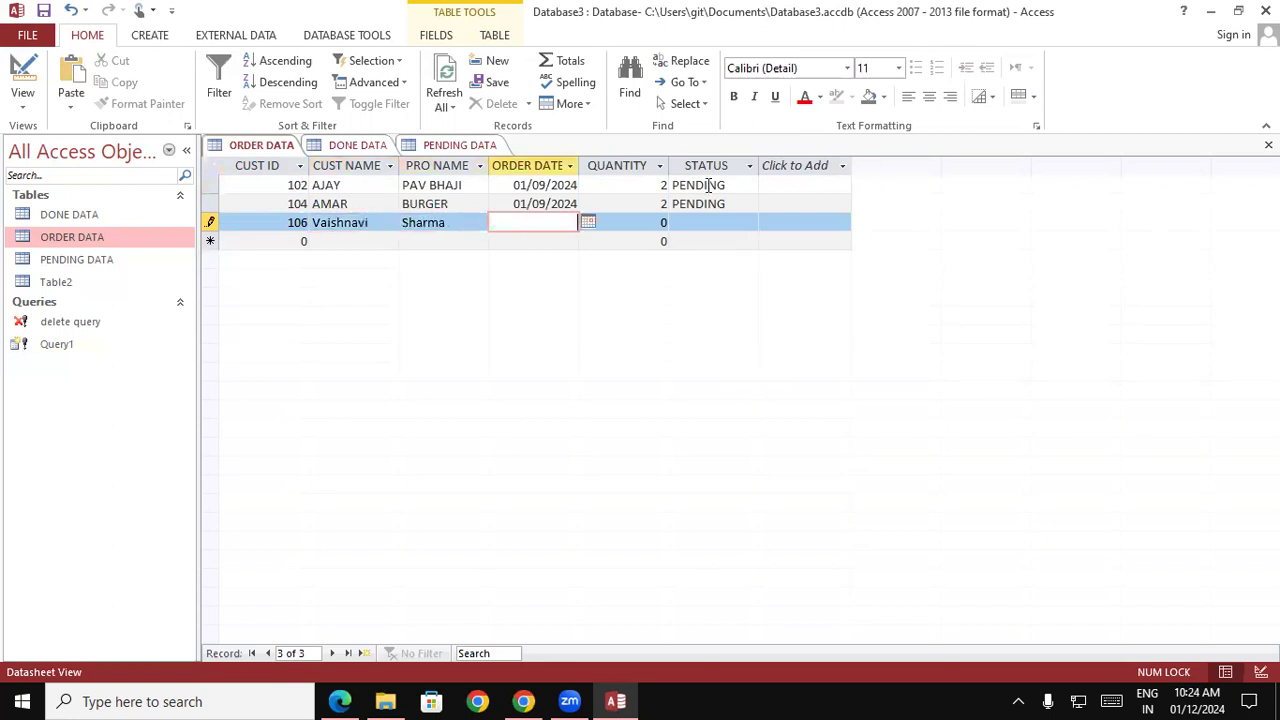
left_click(588, 222)
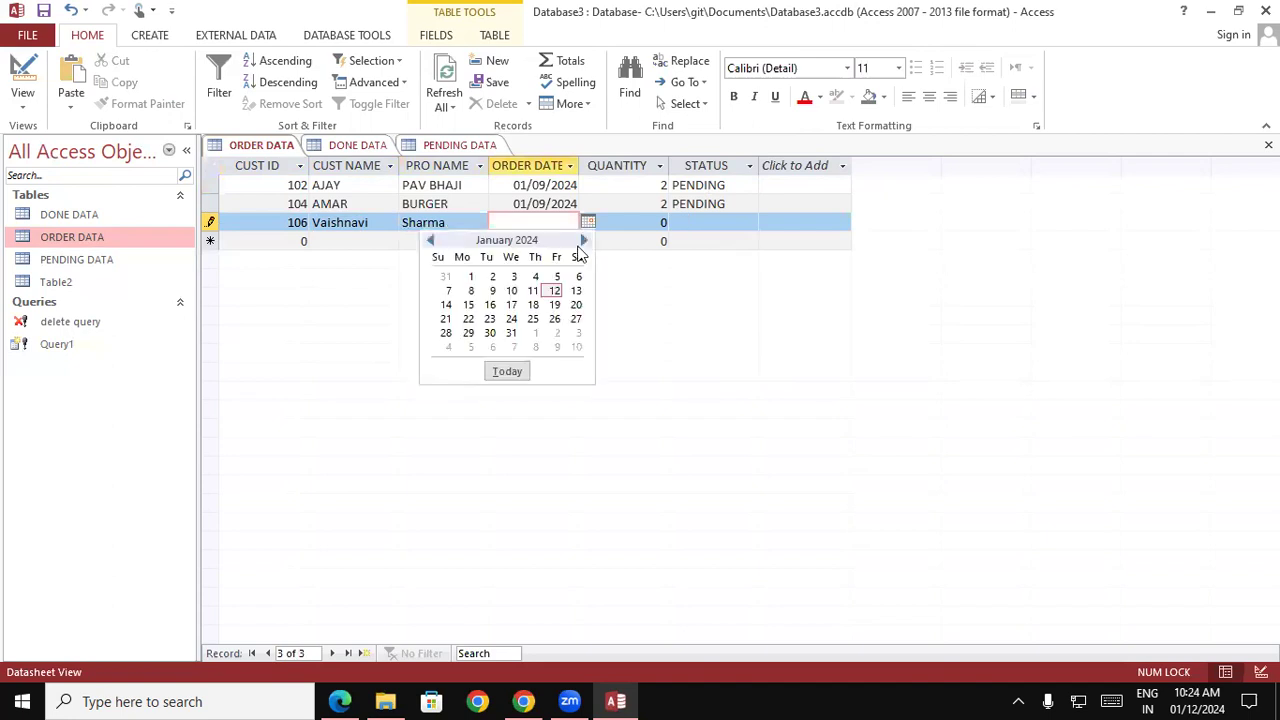
left_click(555, 292)
key("Tab")
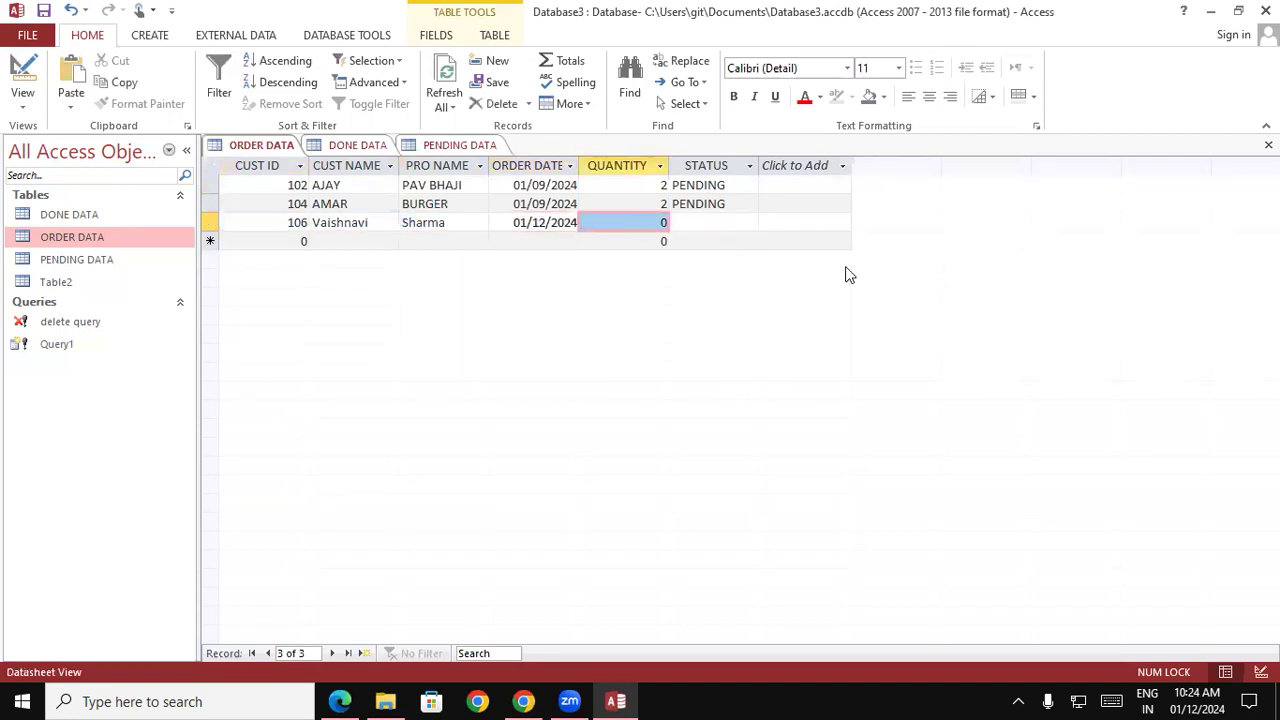
type("1")
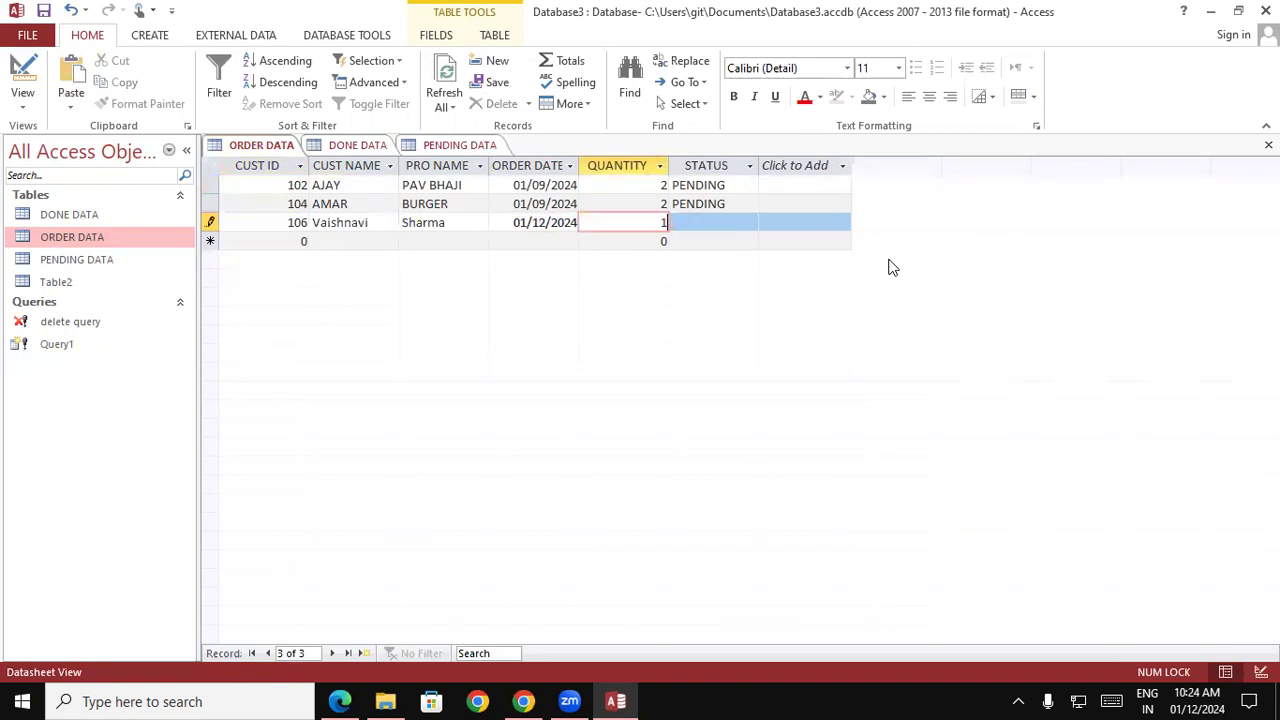
left_click(727, 220)
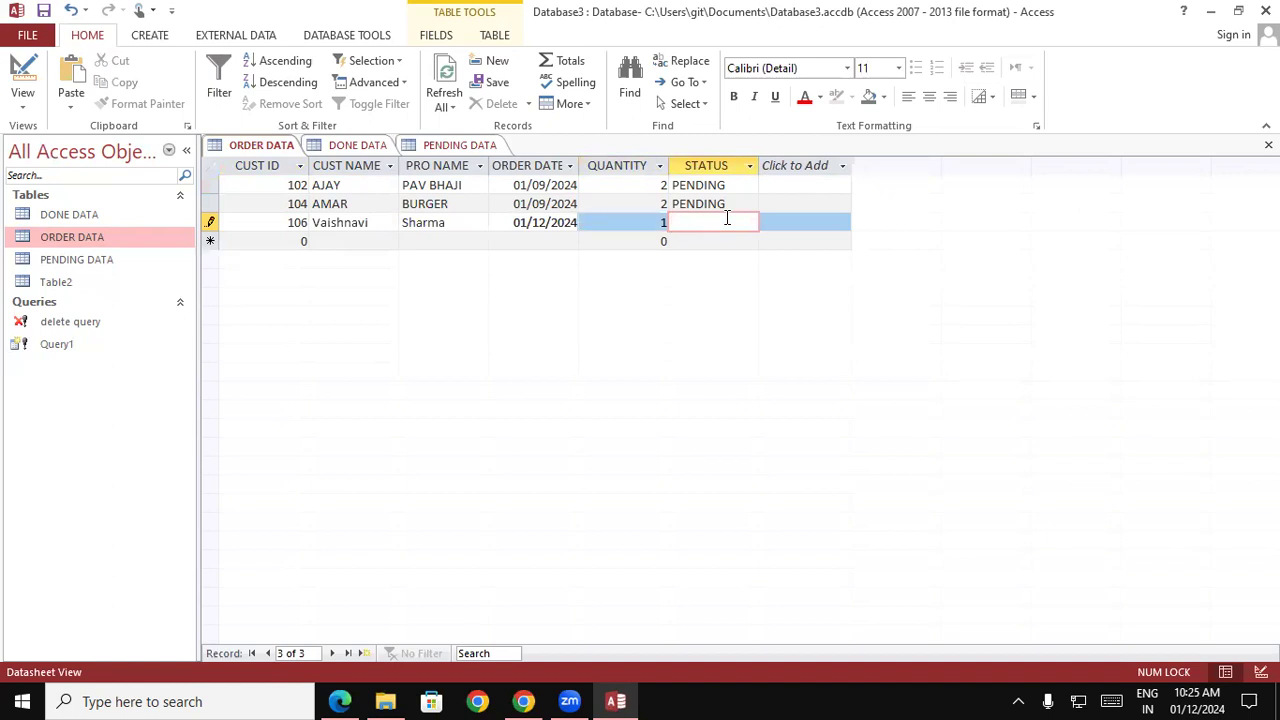
type("pending")
- Save the new pending order, then close the DONE DATA, PENDING DATA and ORDER DATA tables
right_click(277, 144)
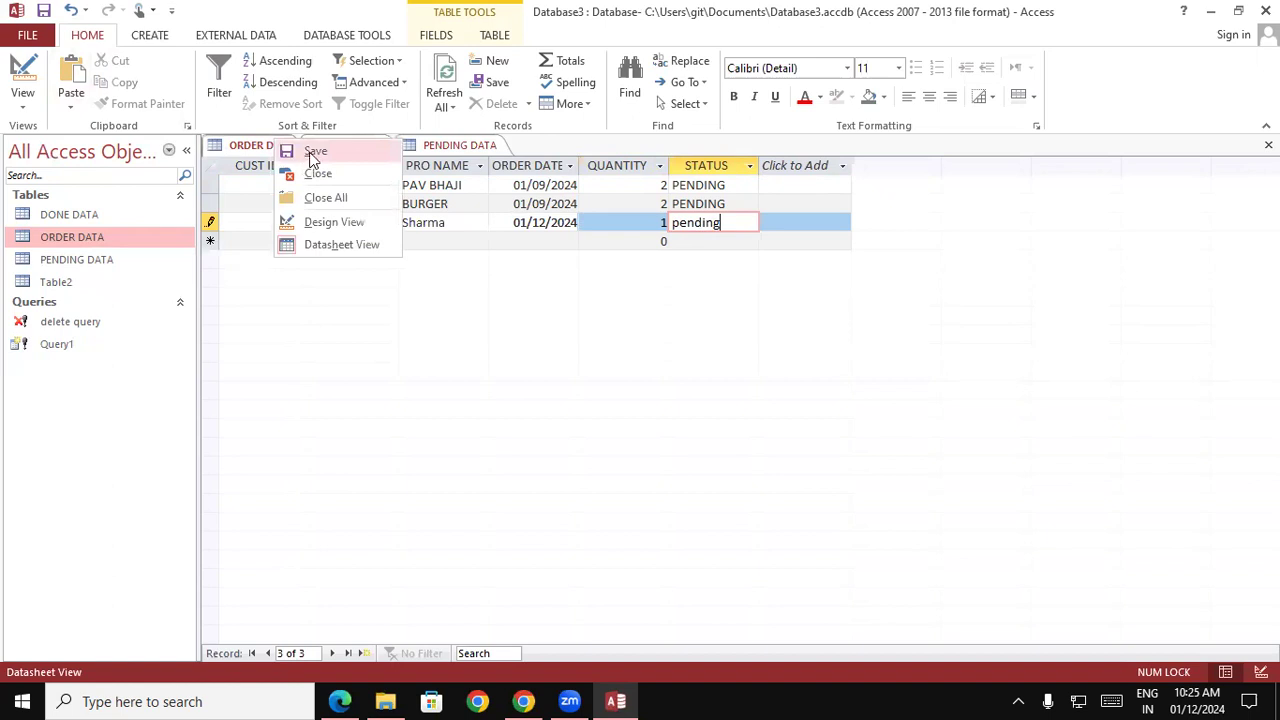
left_click(313, 156)
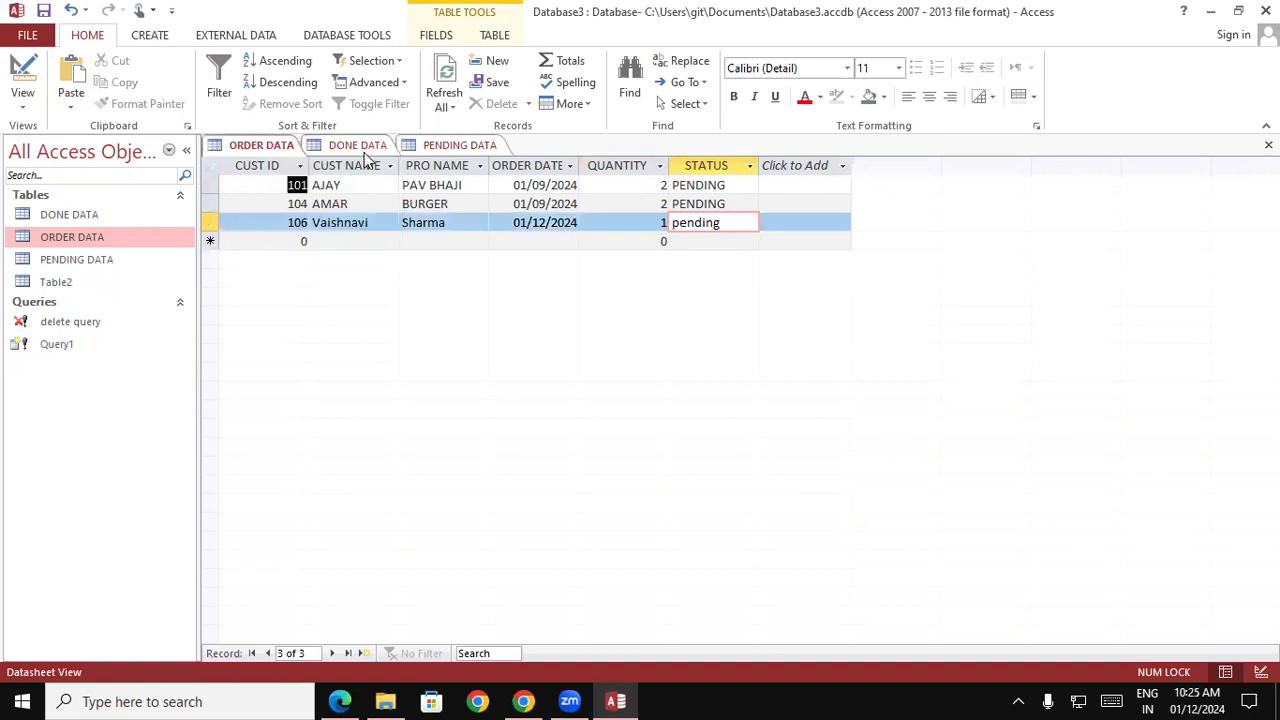
left_click(381, 176)
right_click(383, 152)
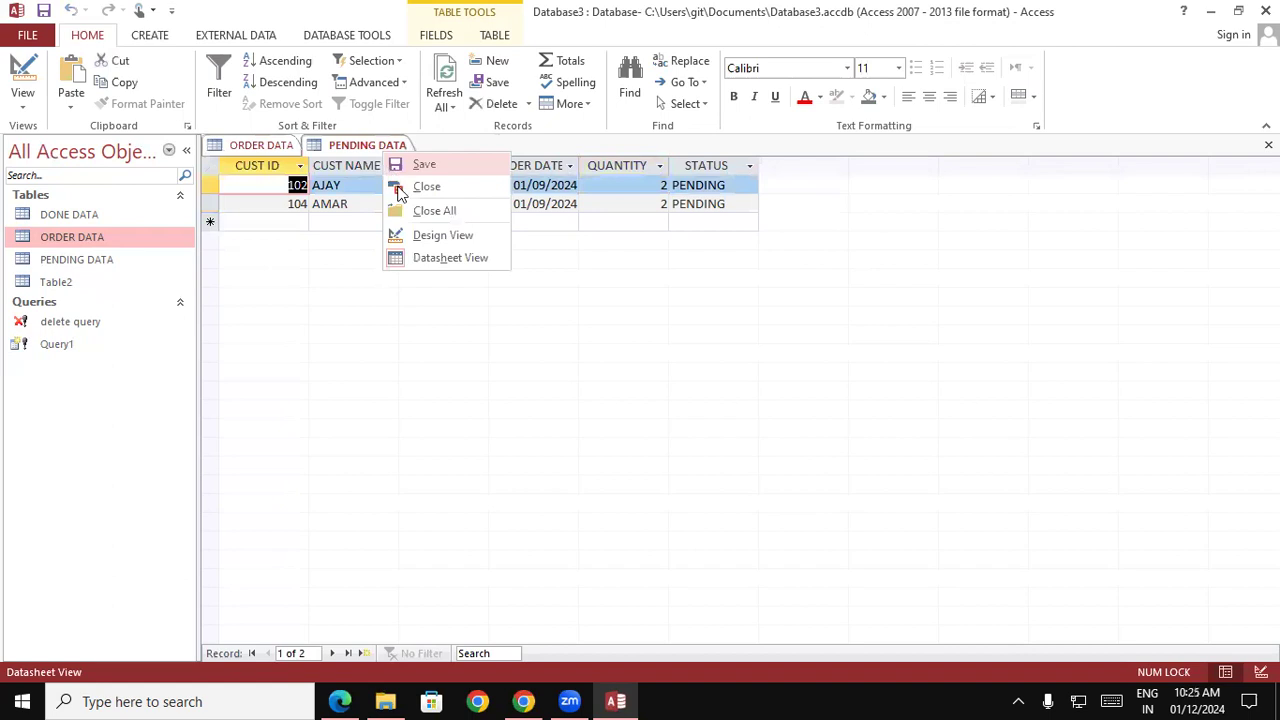
left_click(400, 188)
right_click(274, 152)
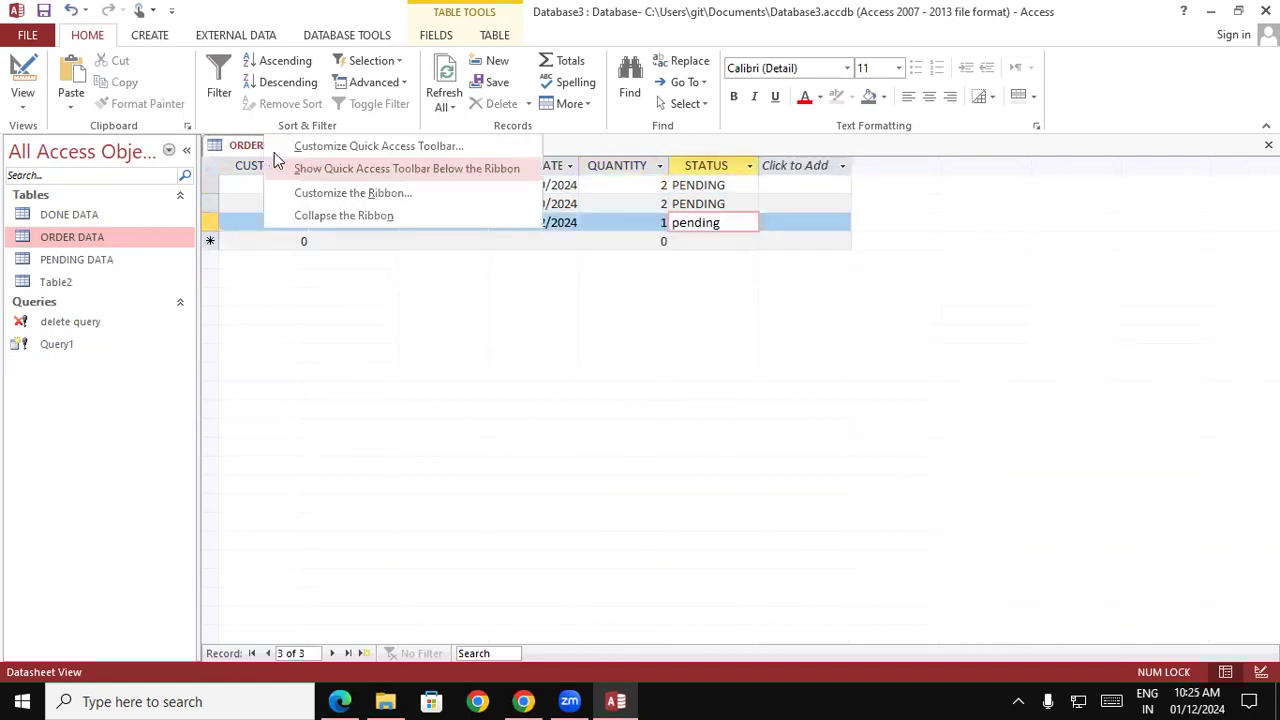
left_click(255, 149)
right_click(258, 150)
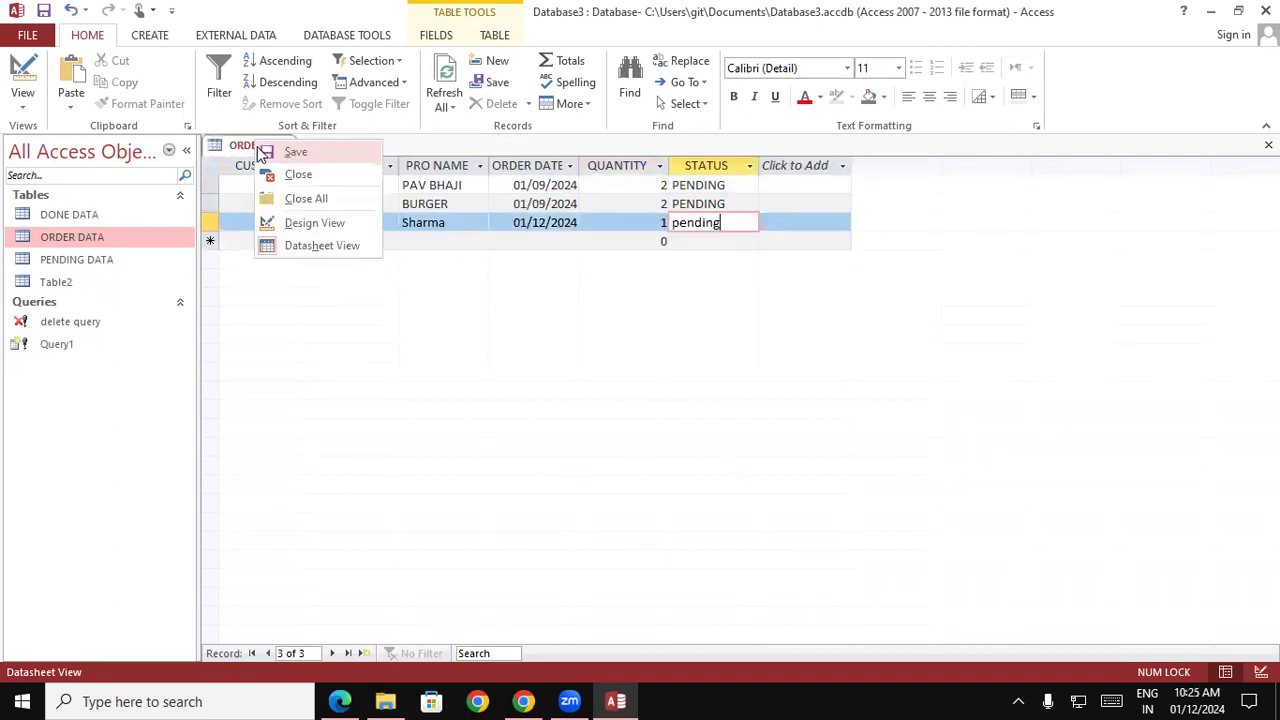
left_click(287, 178)
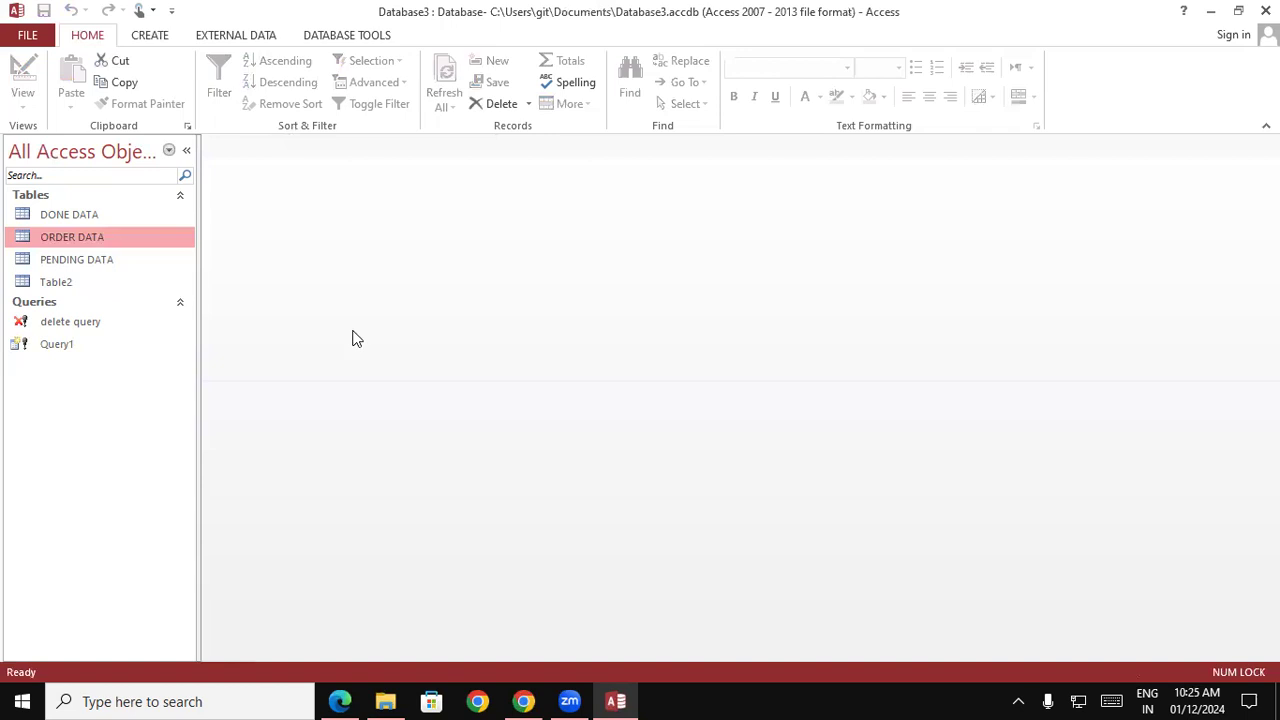
- Reopen DONE DATA, PENDING DATA and ORDER DATA in Datasheet View
double_click(64, 218)
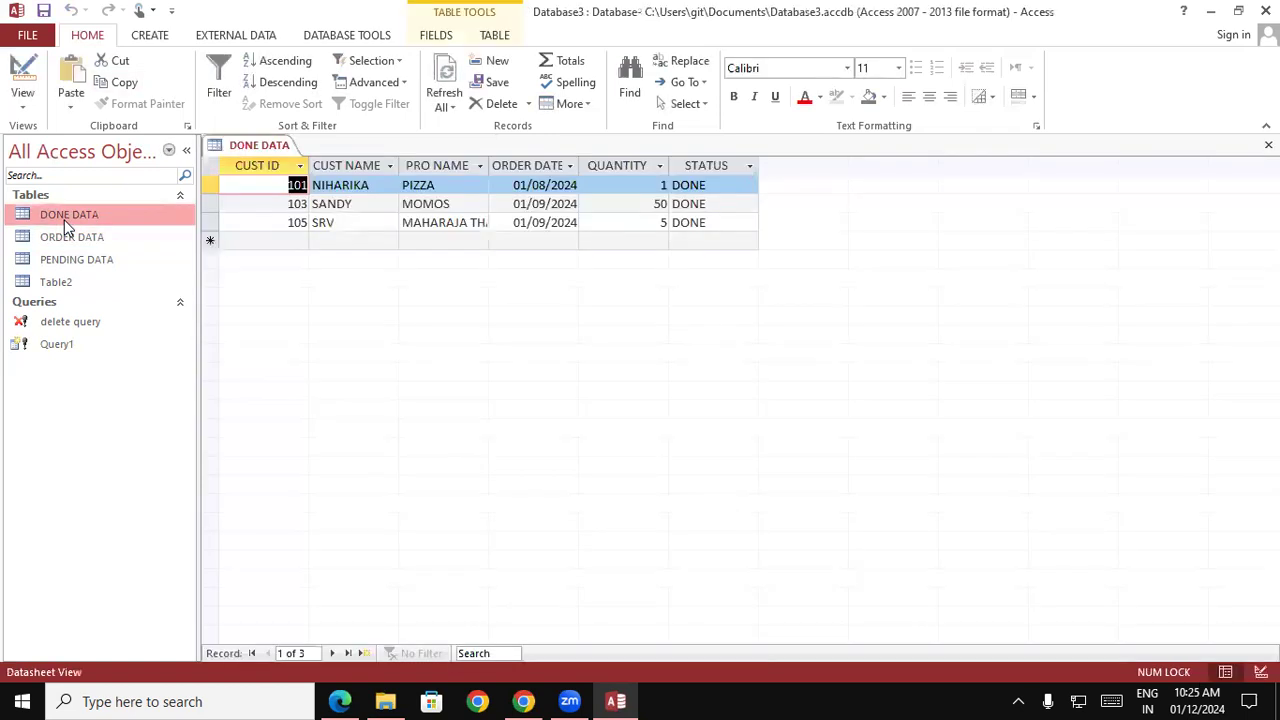
double_click(63, 261)
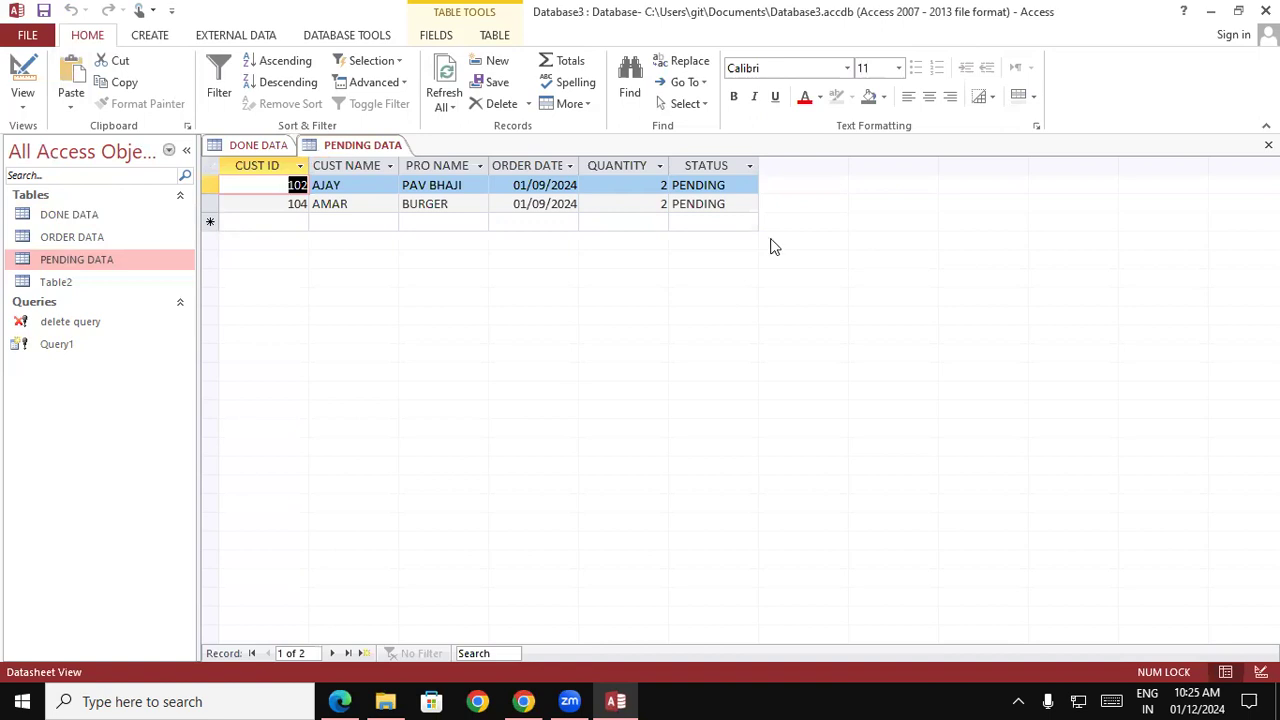
double_click(86, 238)
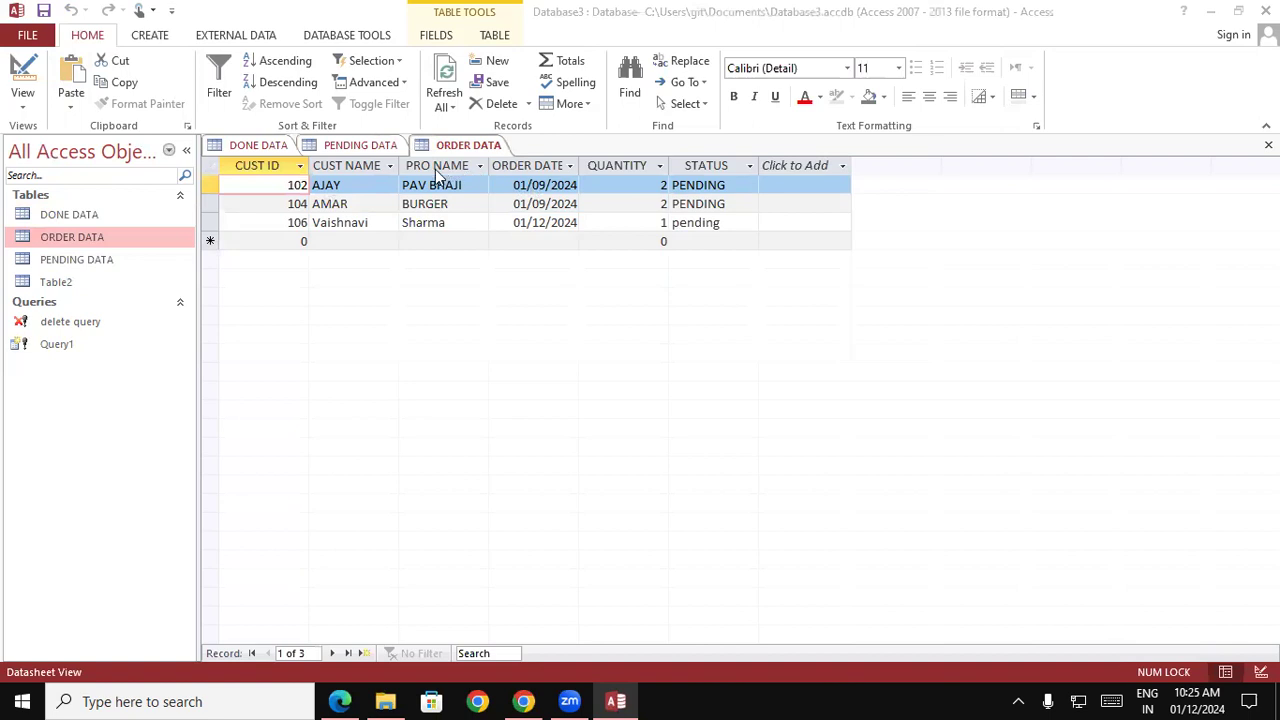
- Replace the third order's product name with Pizza and save ORDER DATA
left_click(451, 223)
left_click_drag(451, 223, 403, 222)
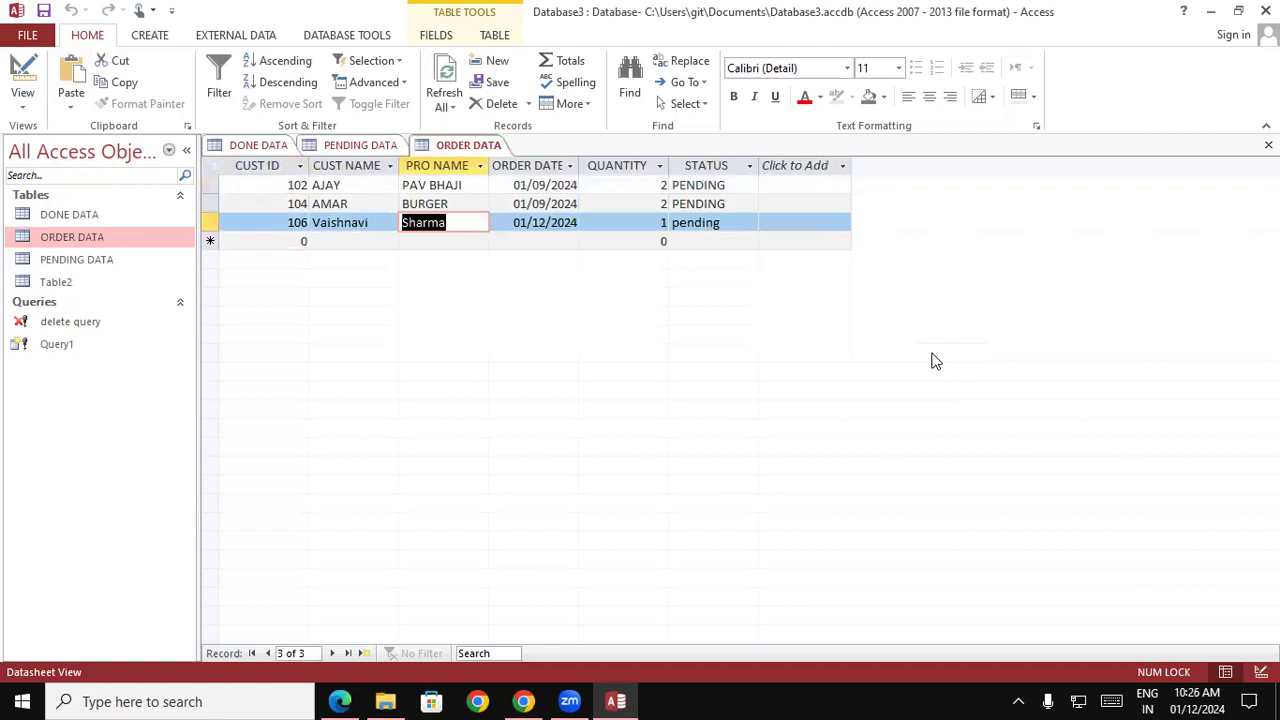
type("Pizza")
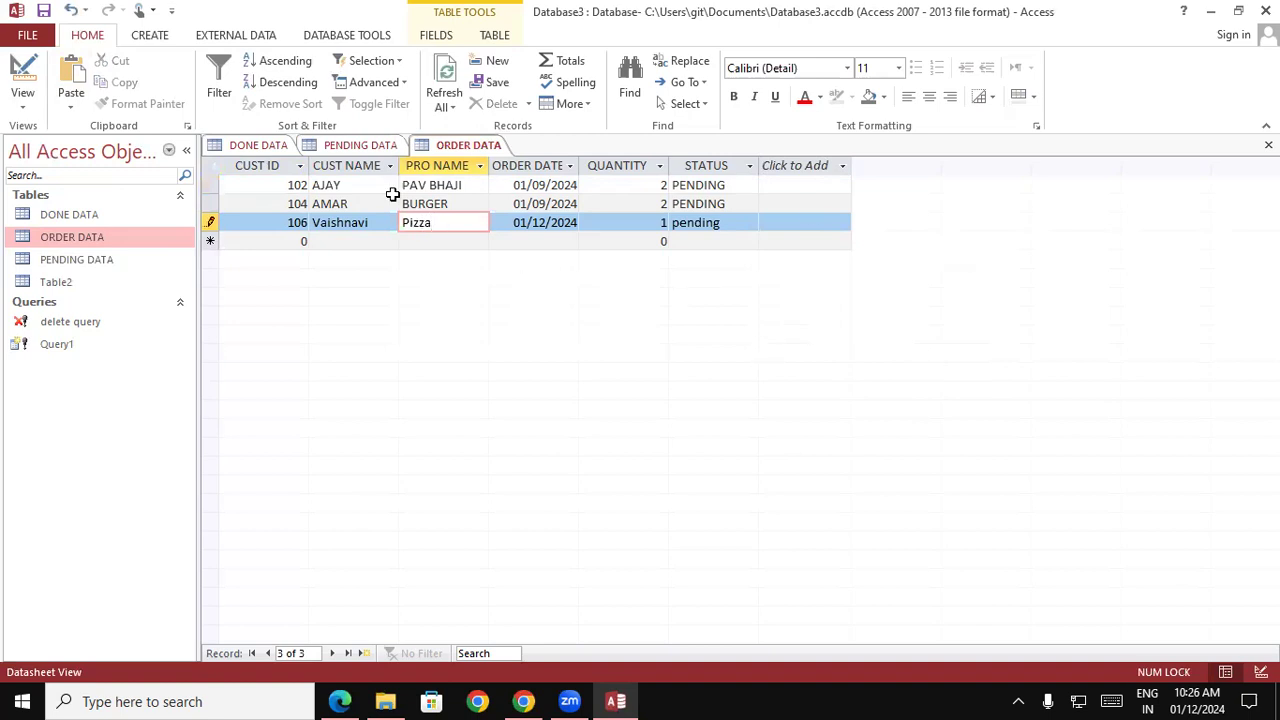
right_click(450, 145)
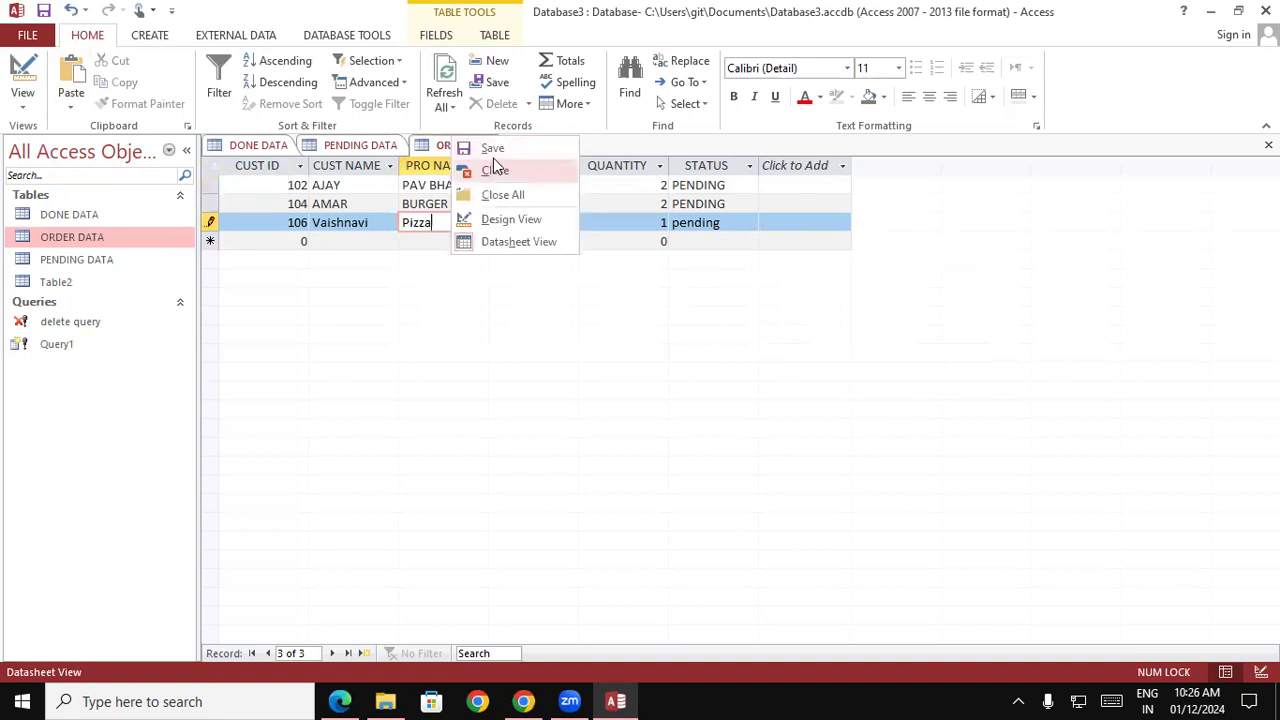
left_click(490, 152)
- Close the ORDER DATA, PENDING DATA and DONE DATA tables
right_click(460, 145)
left_click(462, 180)
right_click(382, 152)
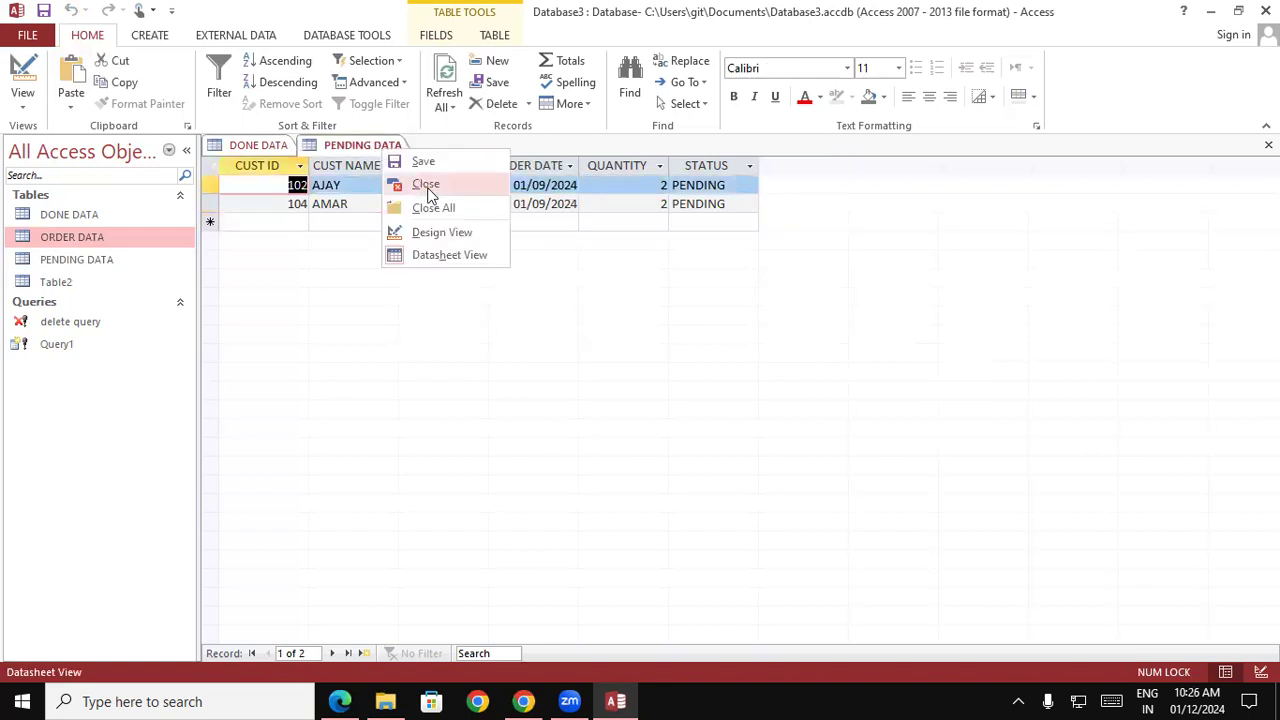
left_click(423, 184)
right_click(255, 152)
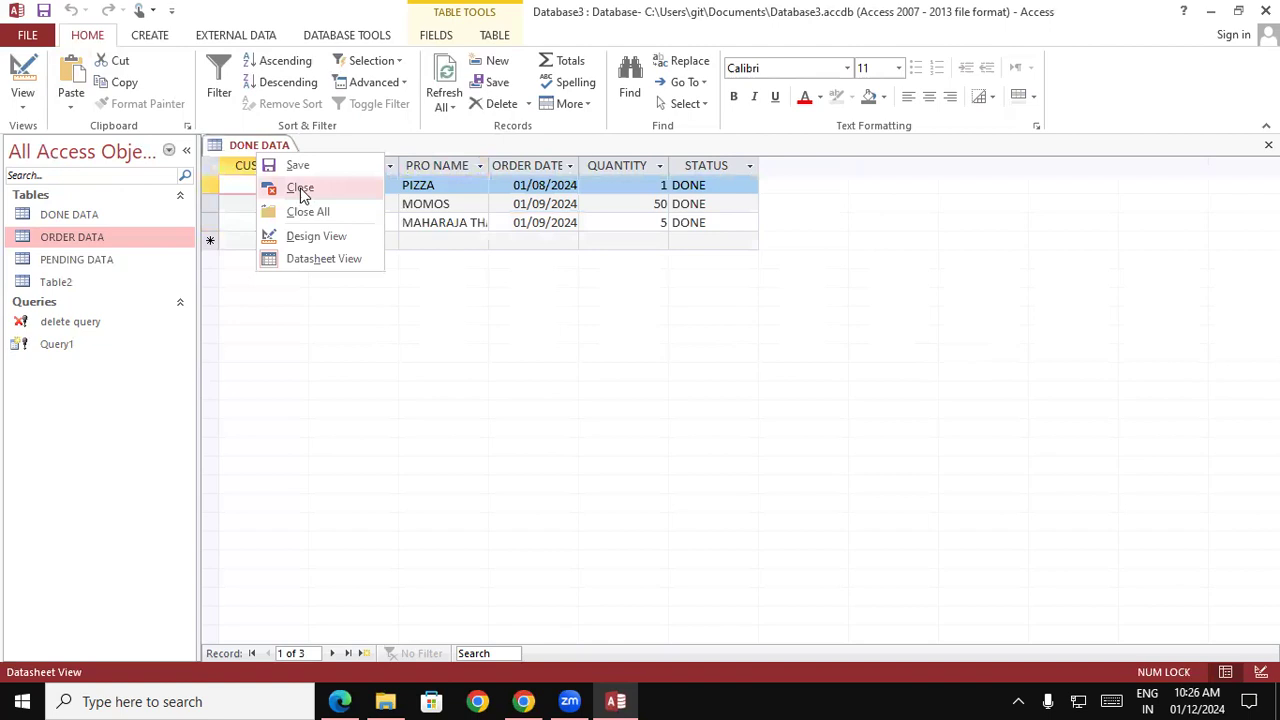
left_click(290, 187)
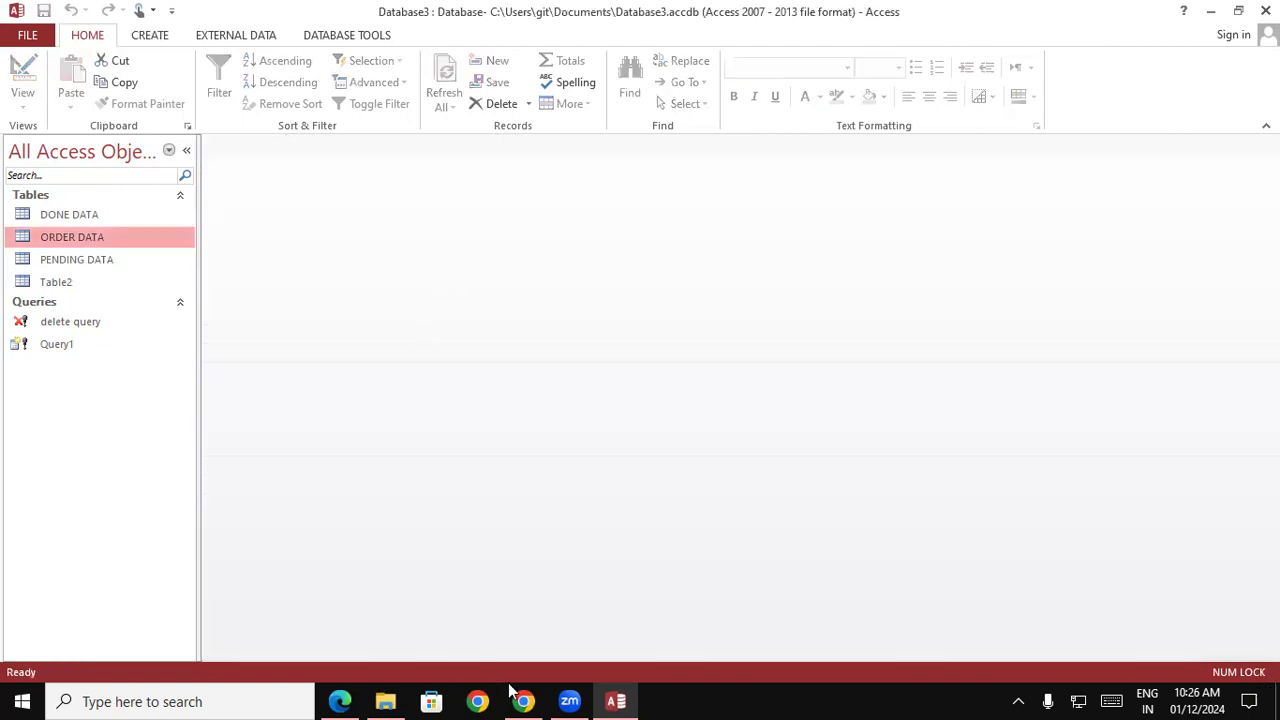
- Scroll the MS Access.pdf notes to the Append Query definition on page 9, then return to Access
left_click(340, 700)
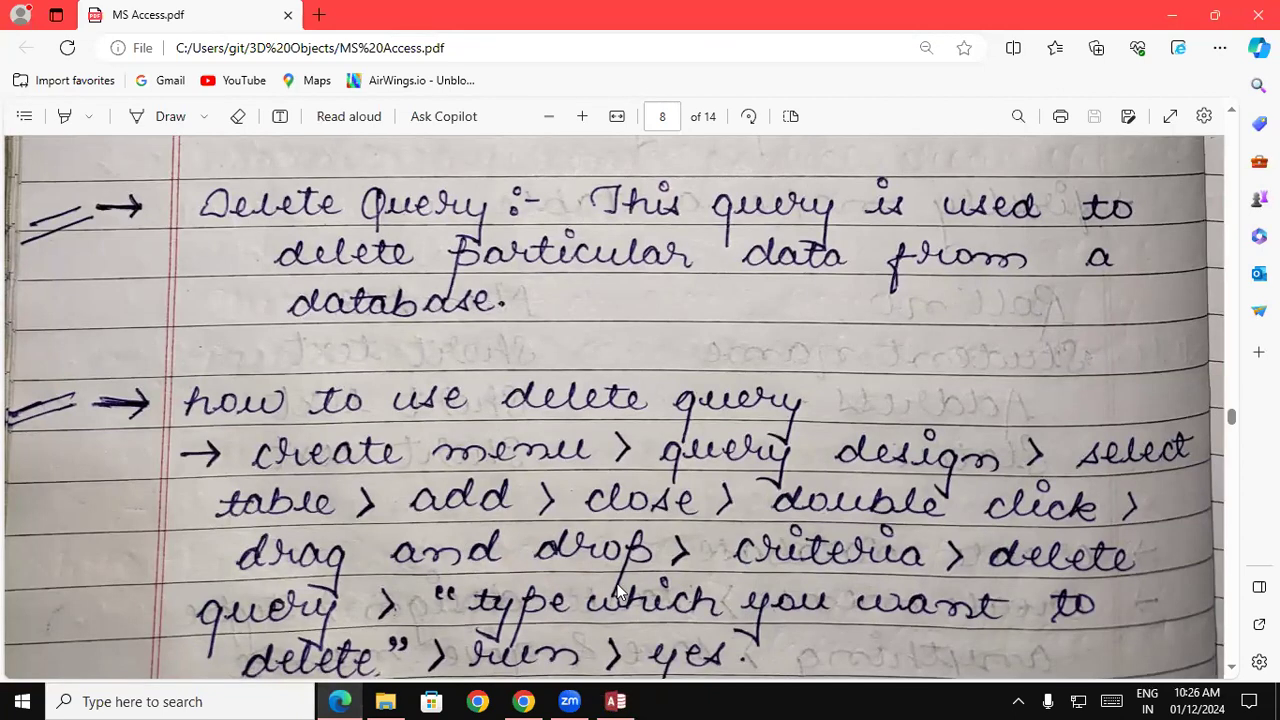
scroll(617, 585, "down", 5)
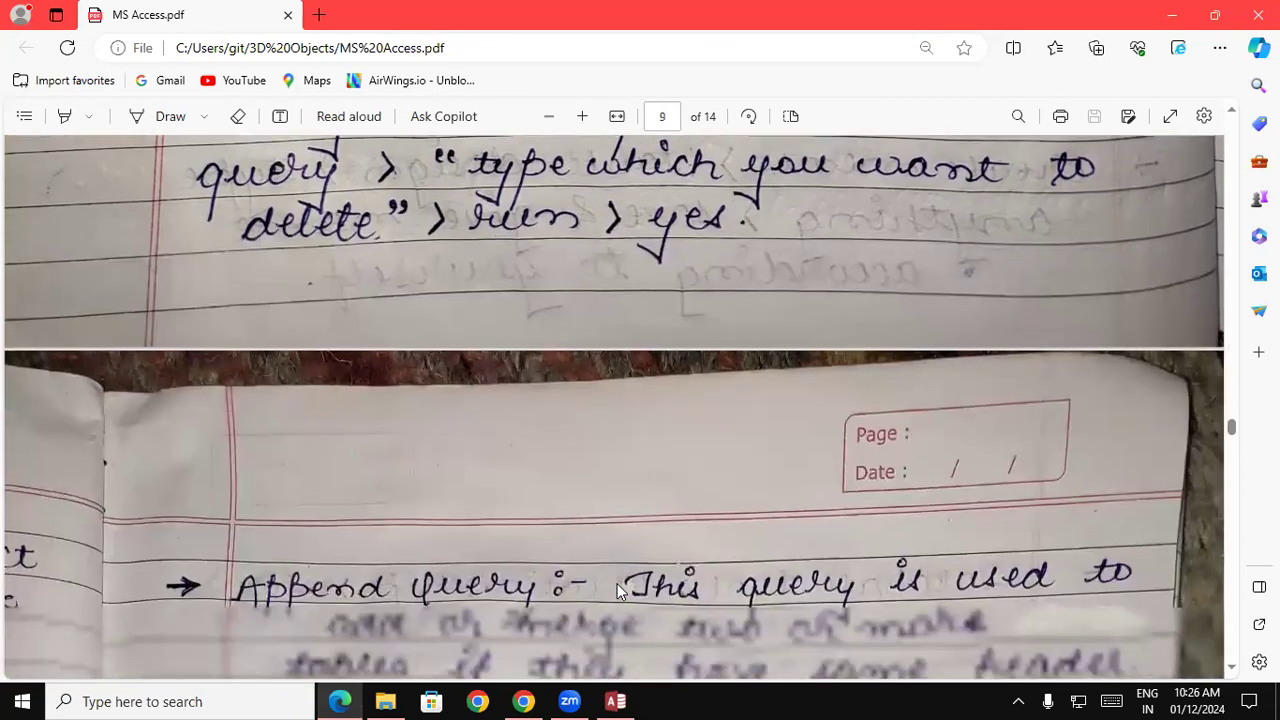
scroll(617, 590, "down", 2)
scroll(617, 590, "down", 1)
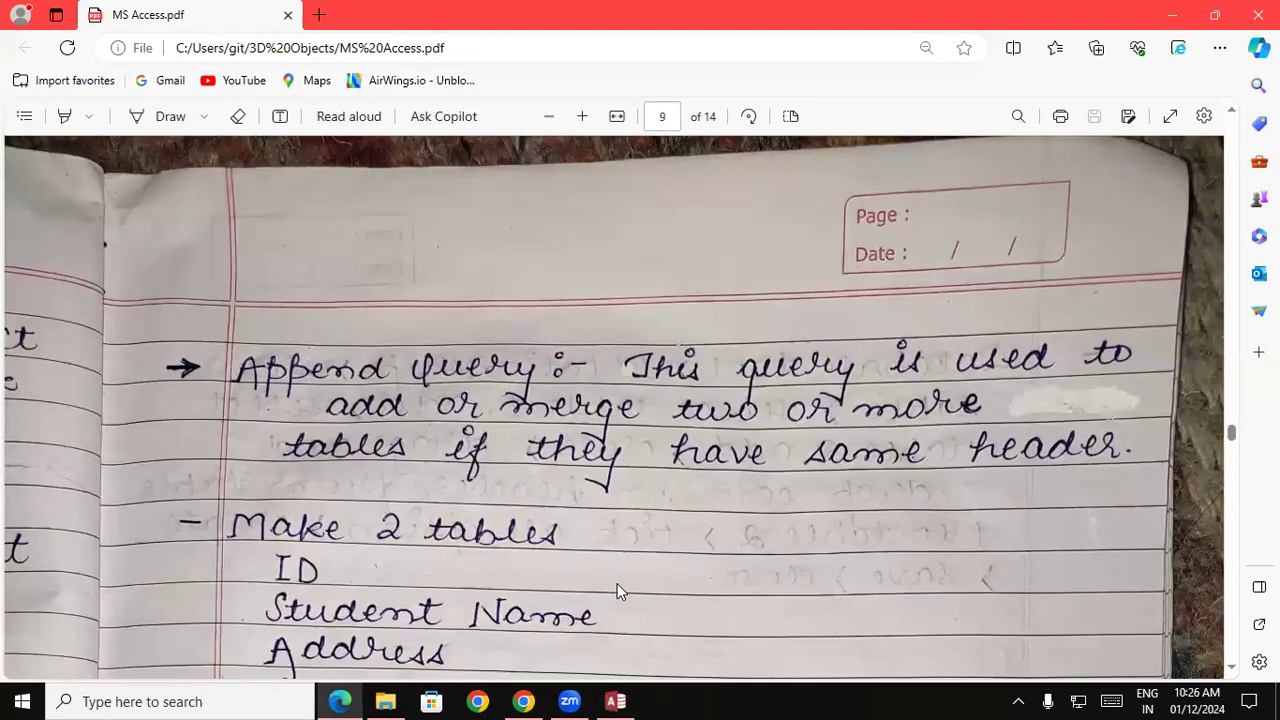
scroll(617, 583, "up", 2)
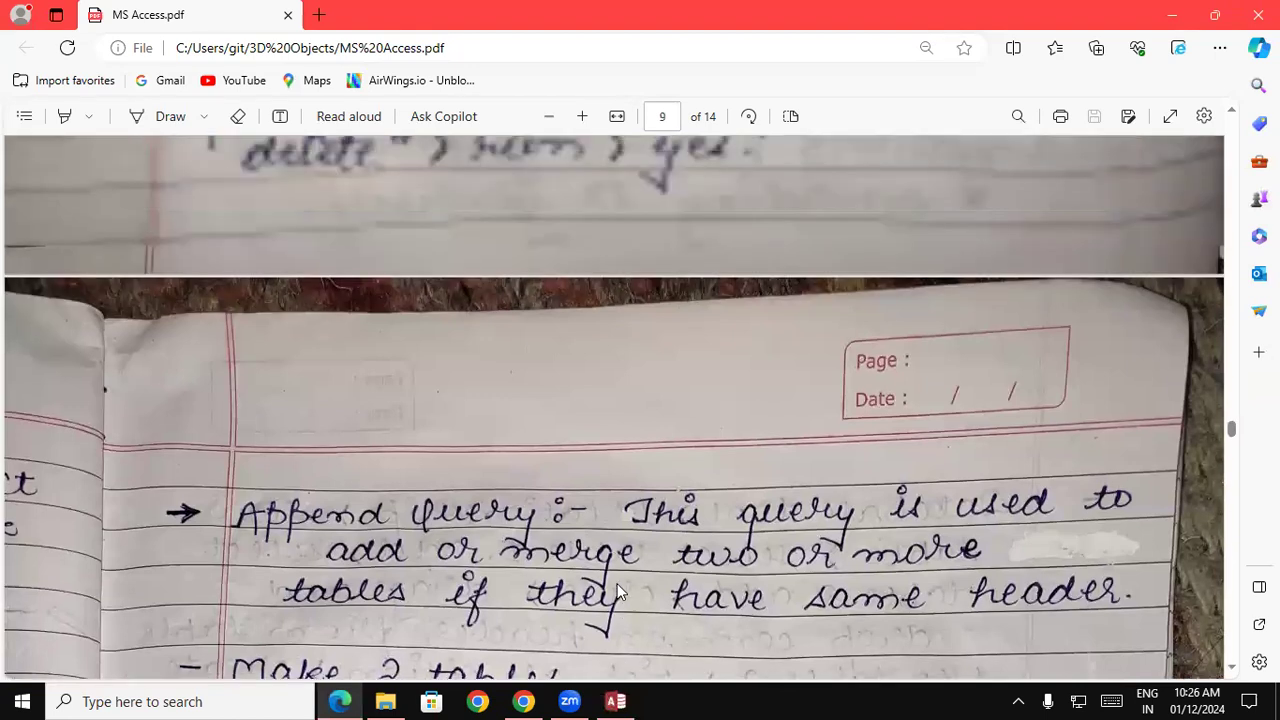
scroll(617, 587, "up", 4)
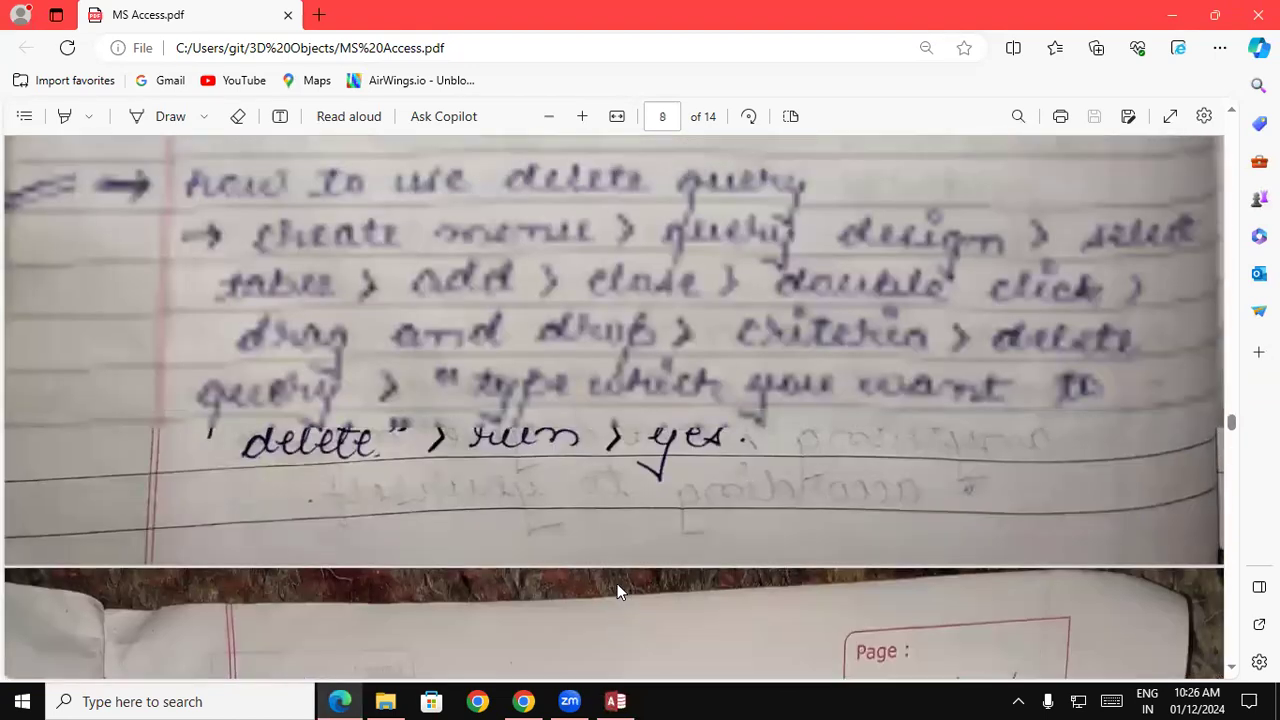
scroll(617, 590, "down", 3)
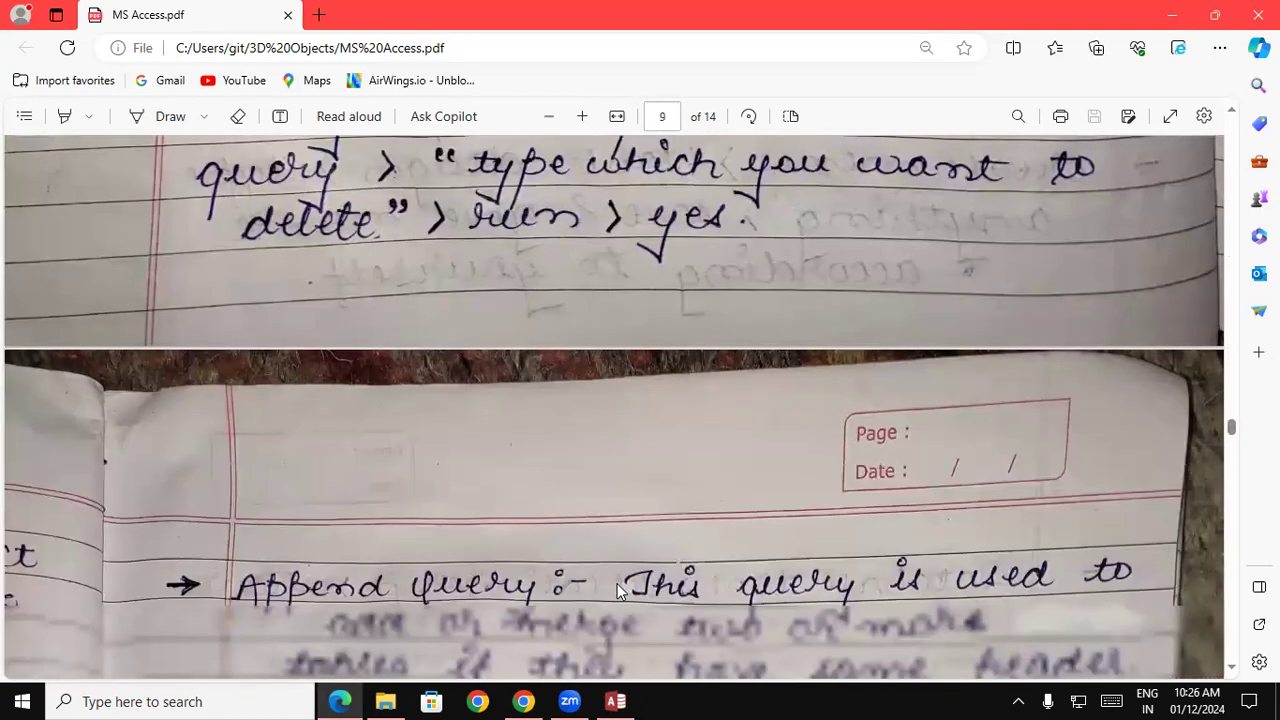
scroll(617, 590, "down", 1)
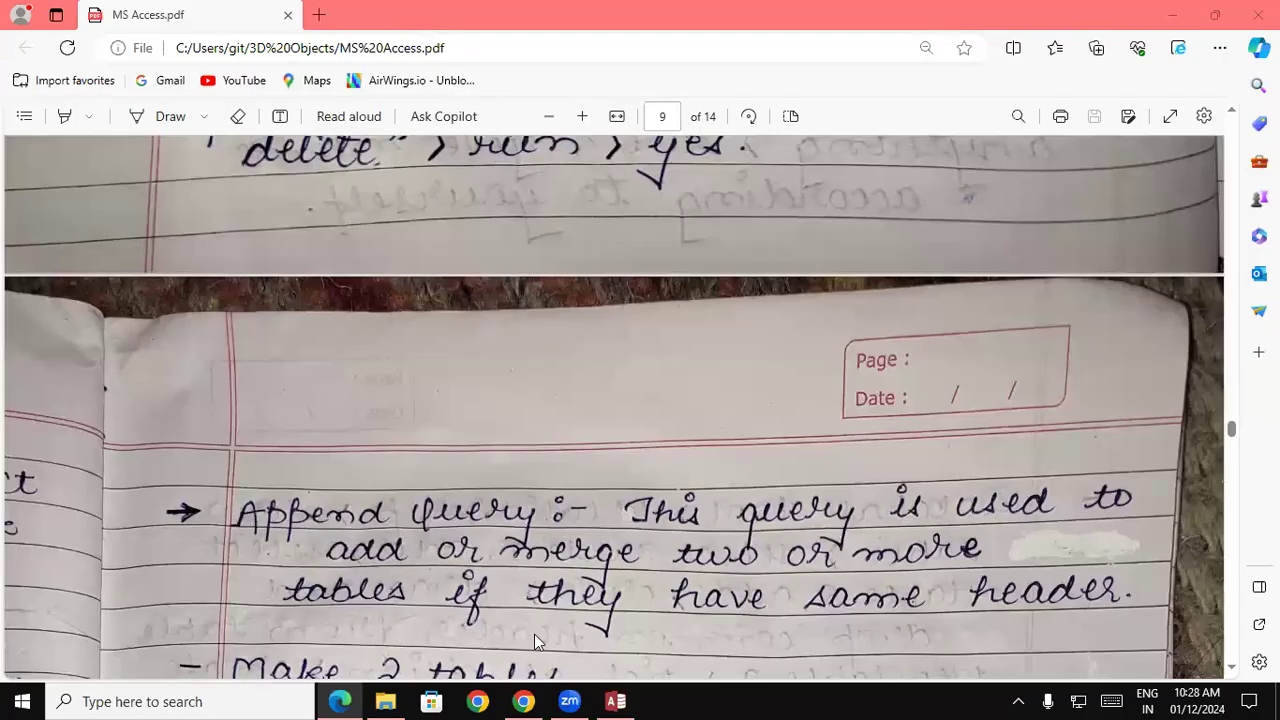
mouse_move(576, 695)
left_click(617, 700)
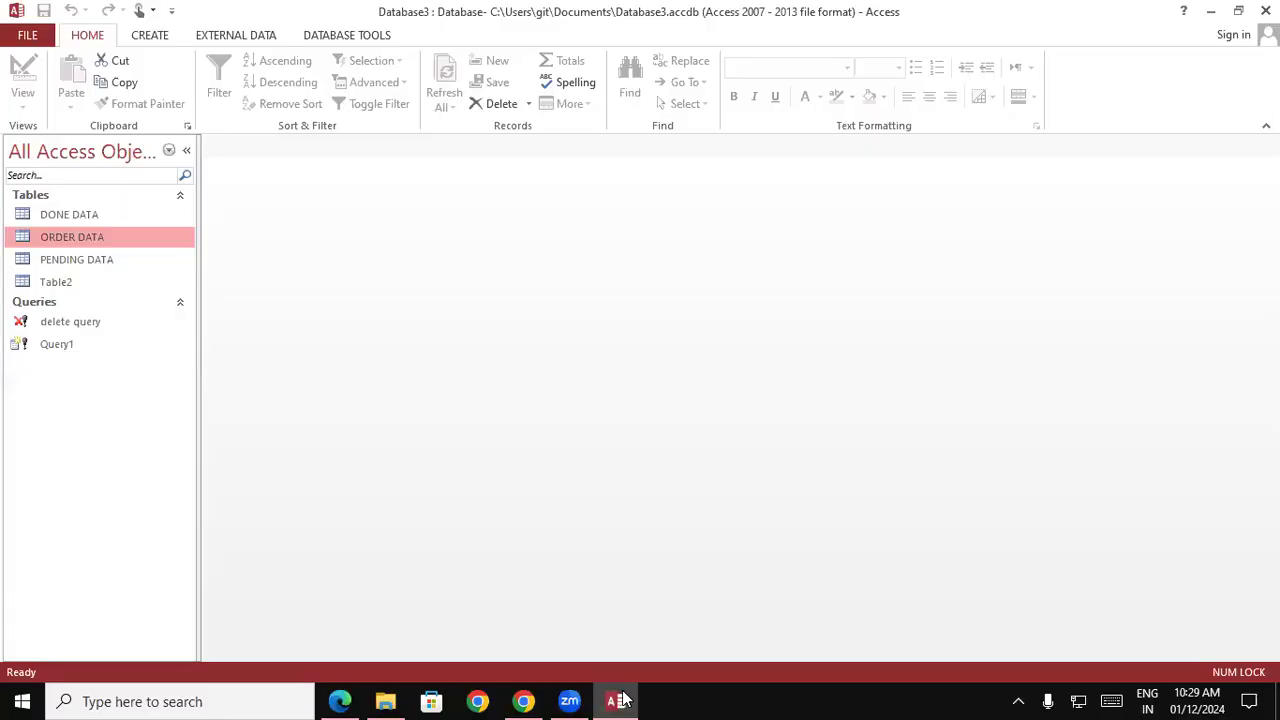
- Open the DONE DATA and ORDER DATA tables side by side to compare orders
left_click(85, 224)
double_click(85, 224)
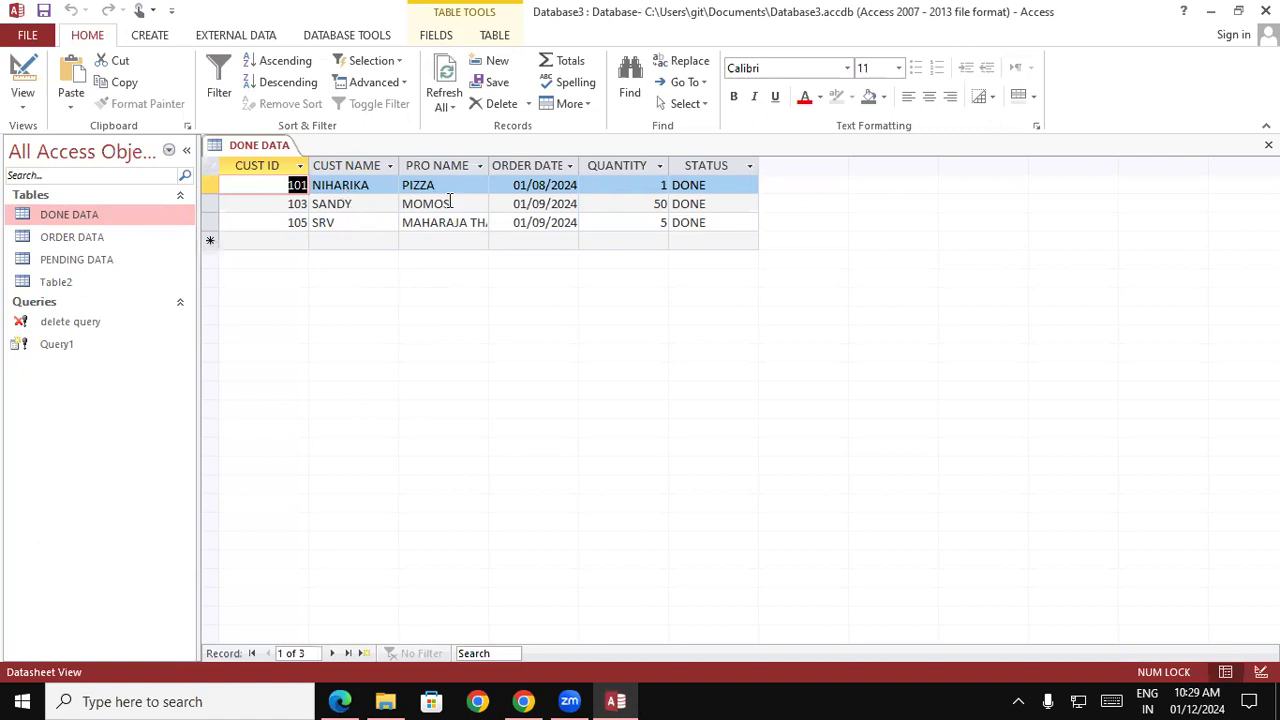
double_click(100, 238)
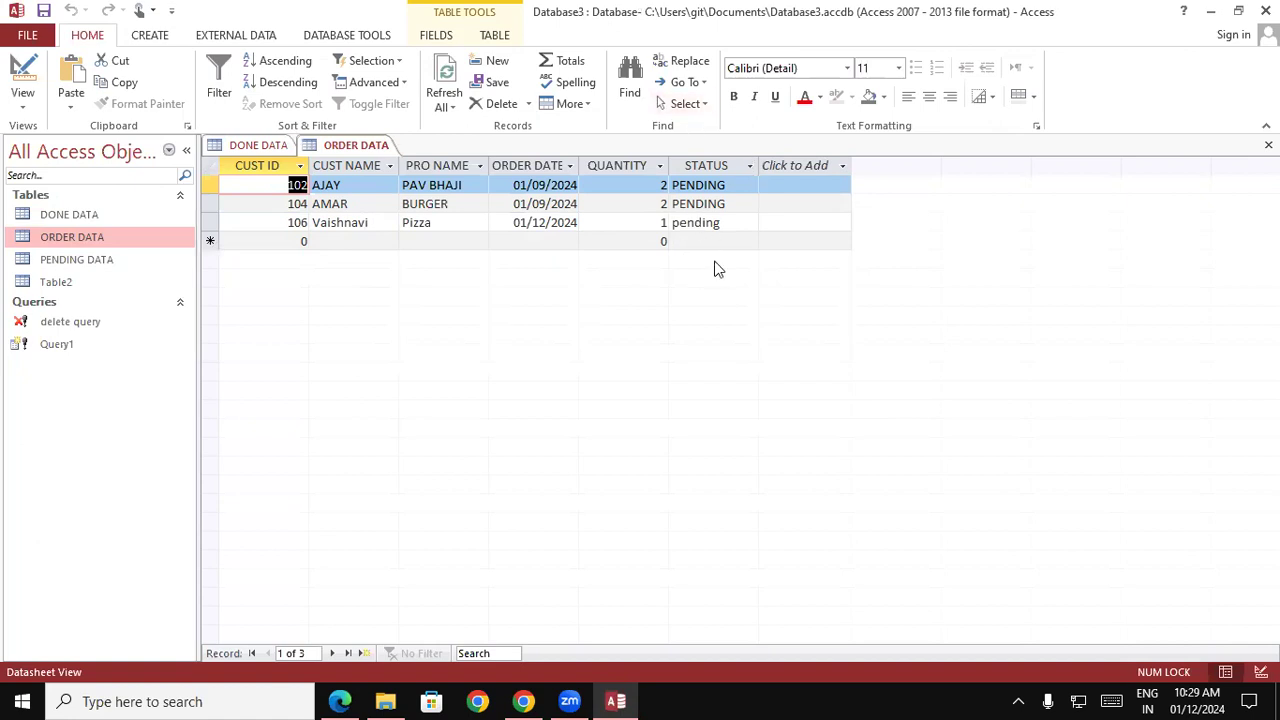
- Change order 106's STATUS from PENDING to DONE and save ORDER DATA
left_click_drag(736, 224, 688, 200)
key("Caps_Lock")
type("DONE")
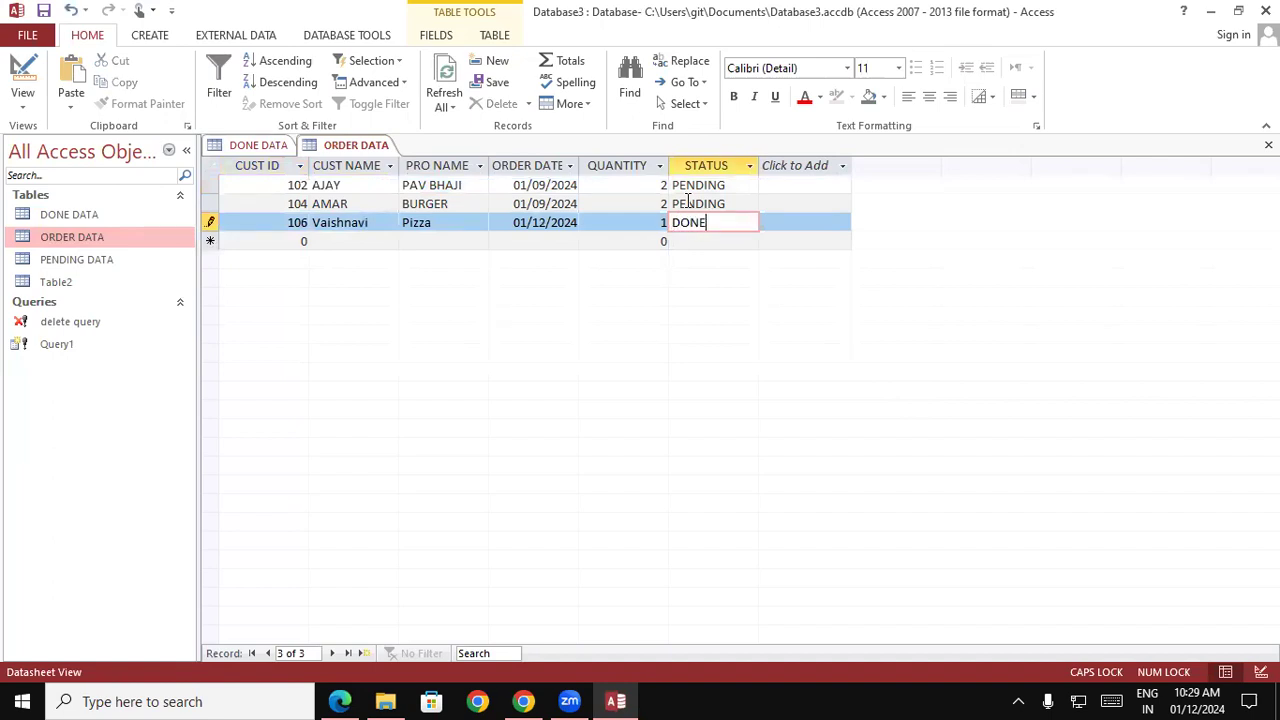
right_click(665, 346)
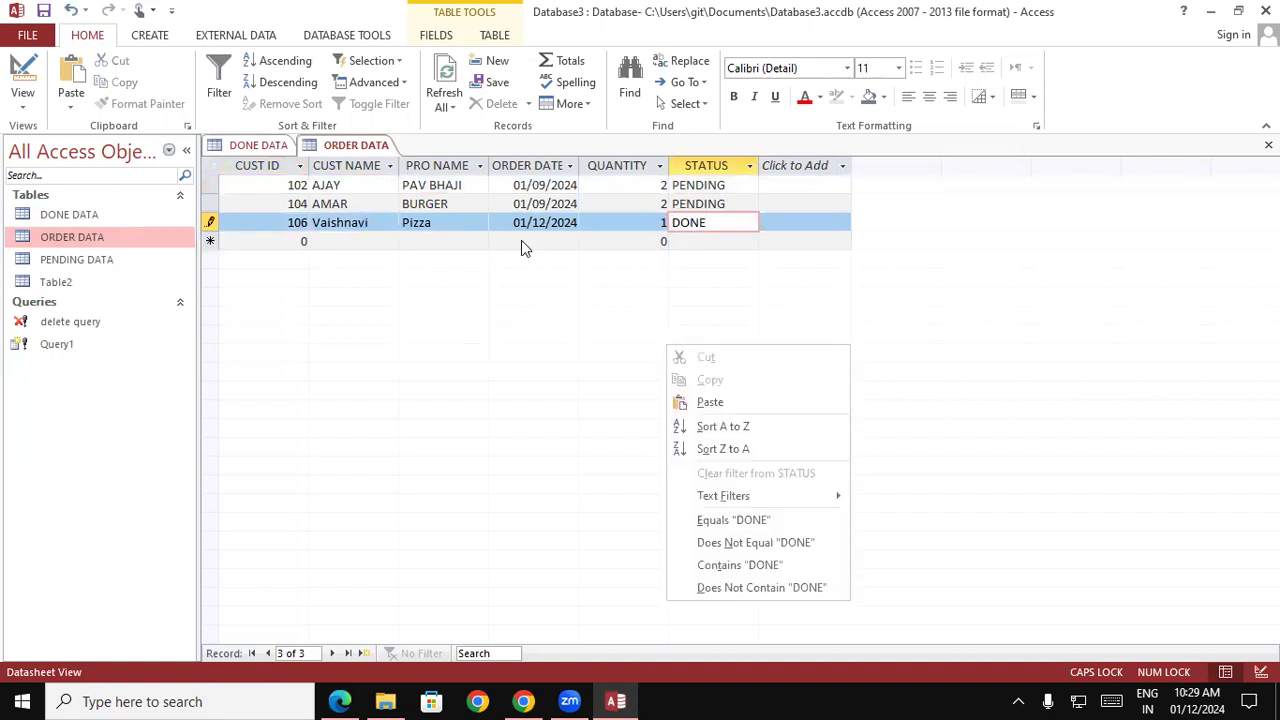
left_click(517, 314)
right_click(366, 145)
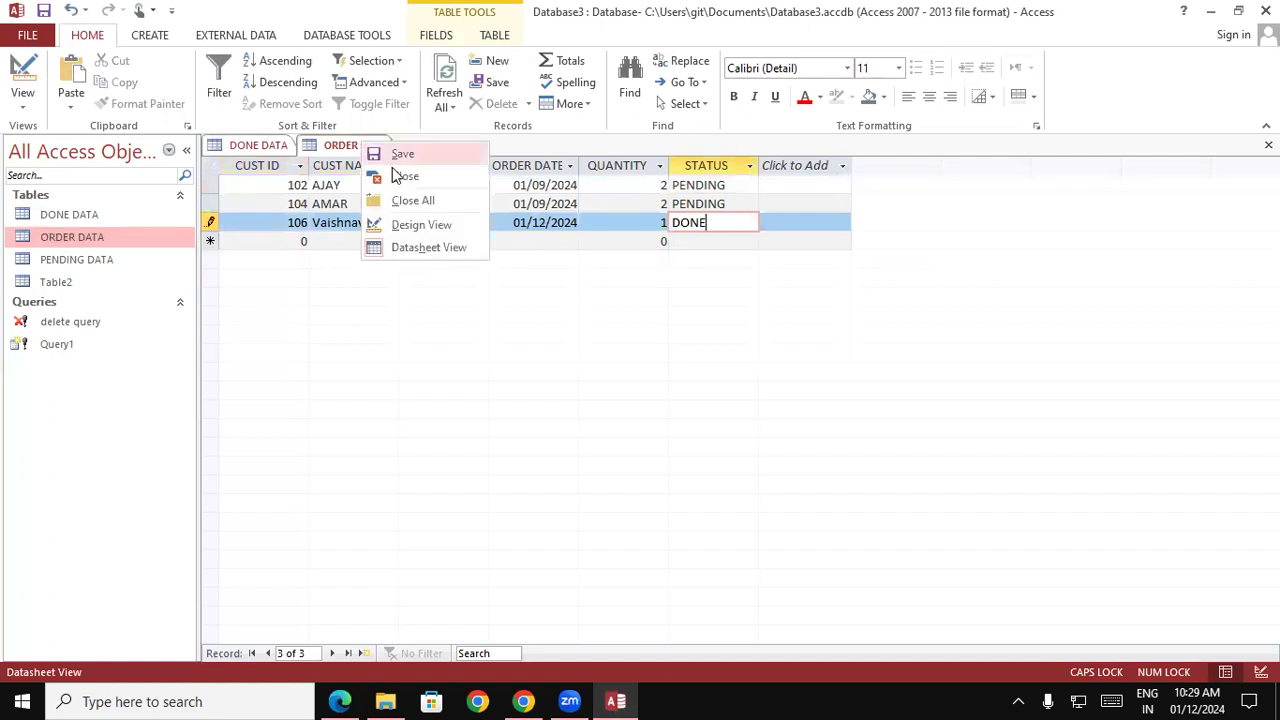
left_click(400, 156)
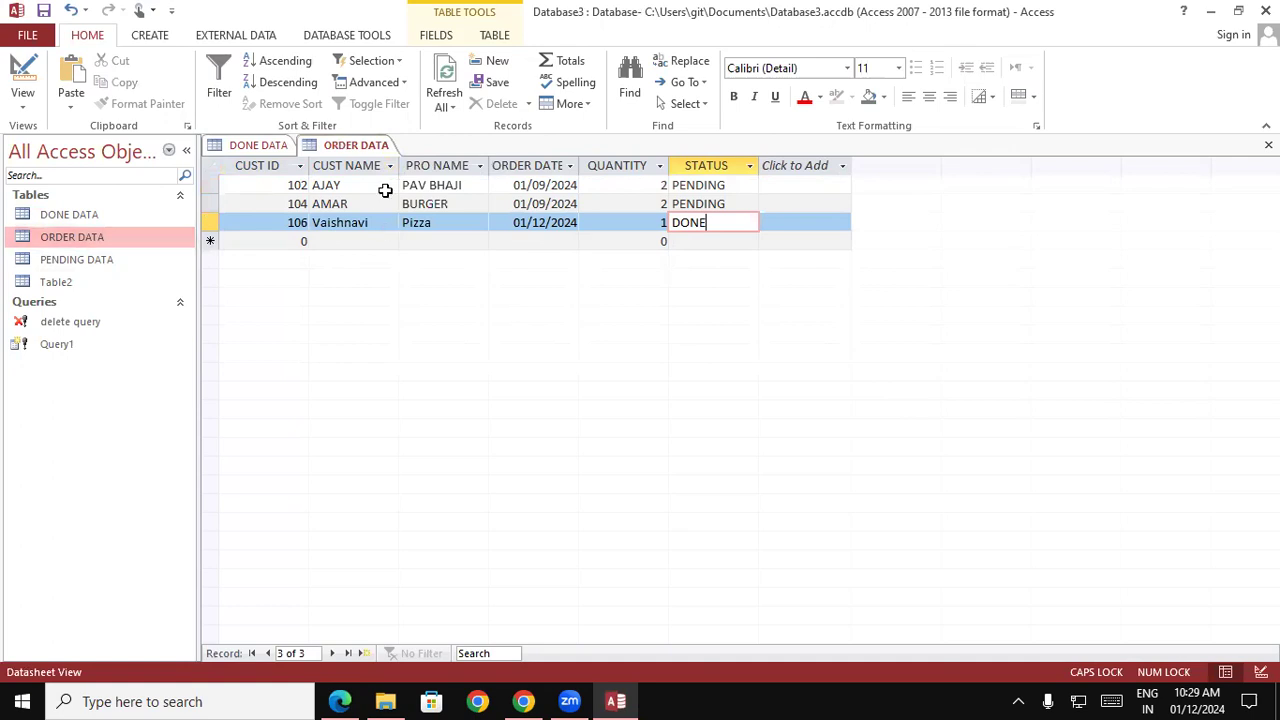
- Close the ORDER DATA and DONE DATA tables and bring up the Create commands
double_click(75, 213)
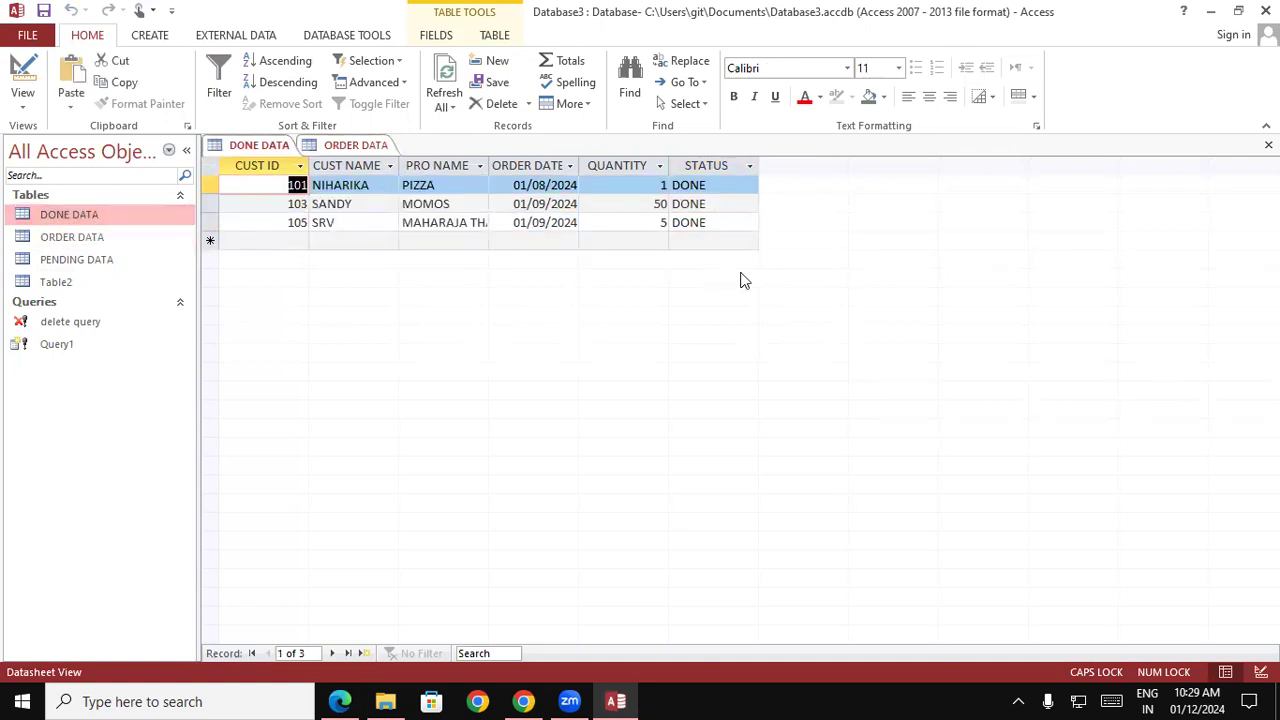
double_click(86, 238)
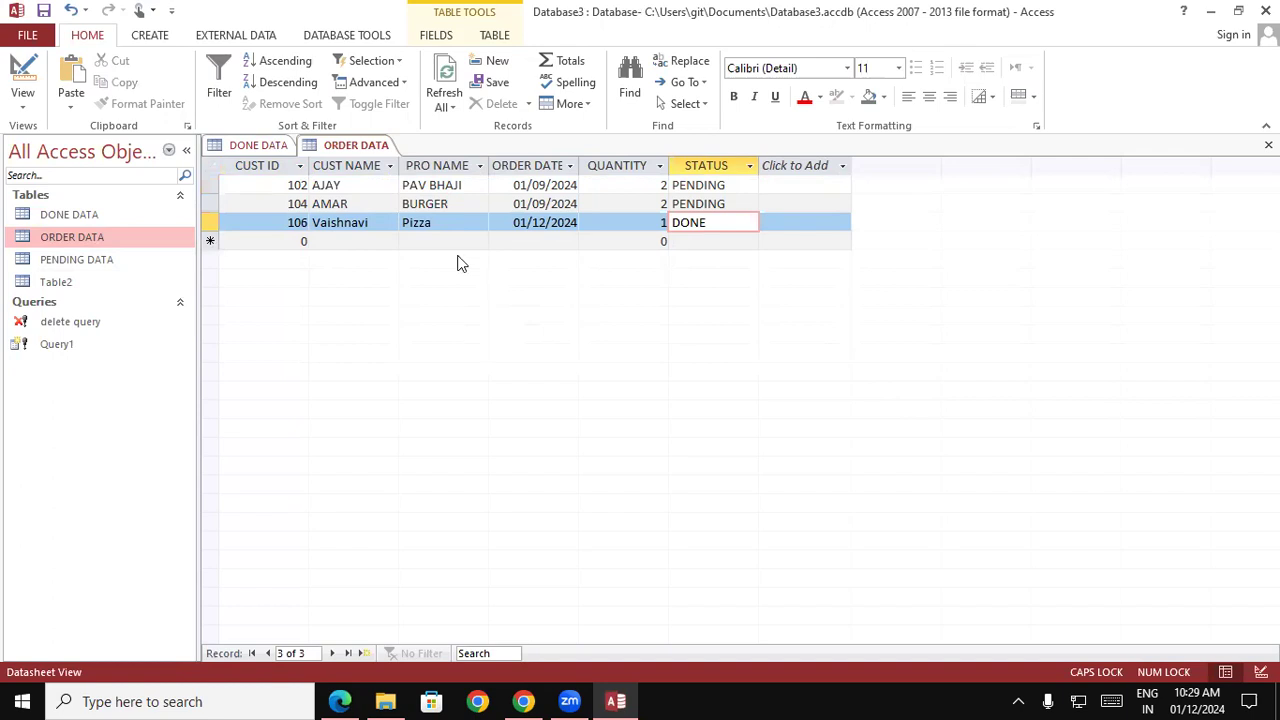
right_click(338, 147)
left_click(418, 250)
right_click(337, 154)
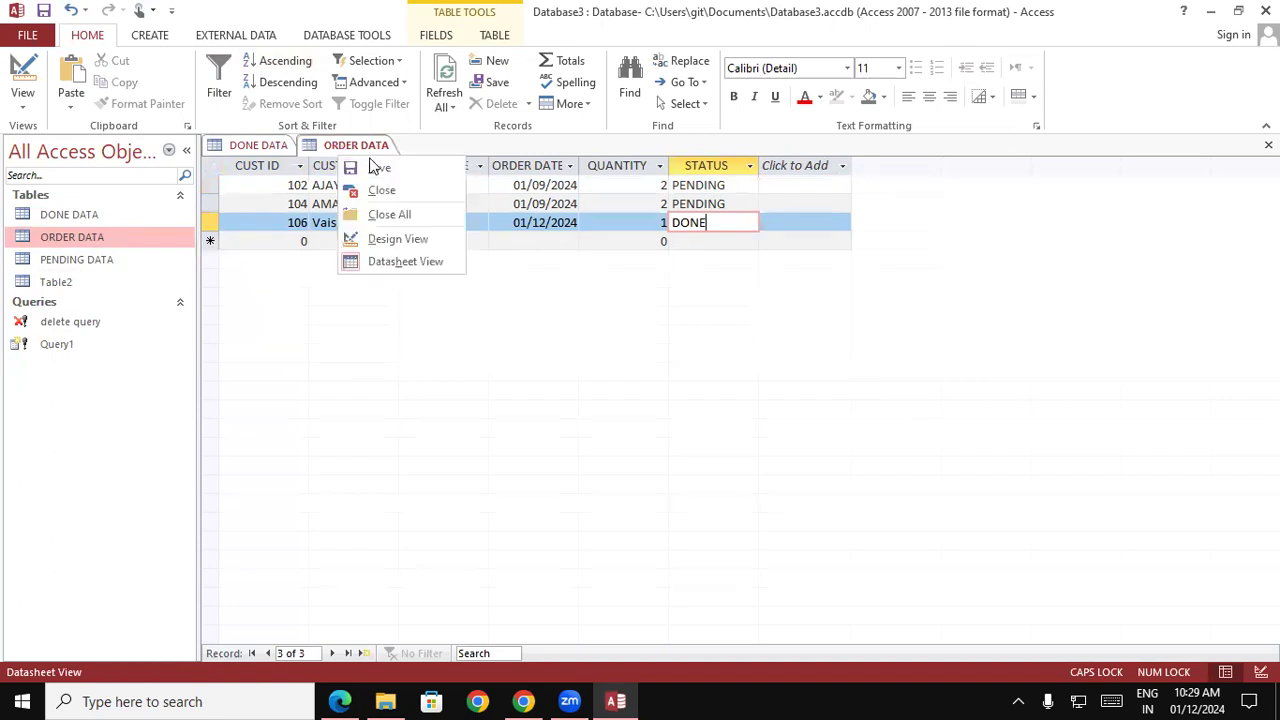
right_click(361, 146)
left_click(398, 178)
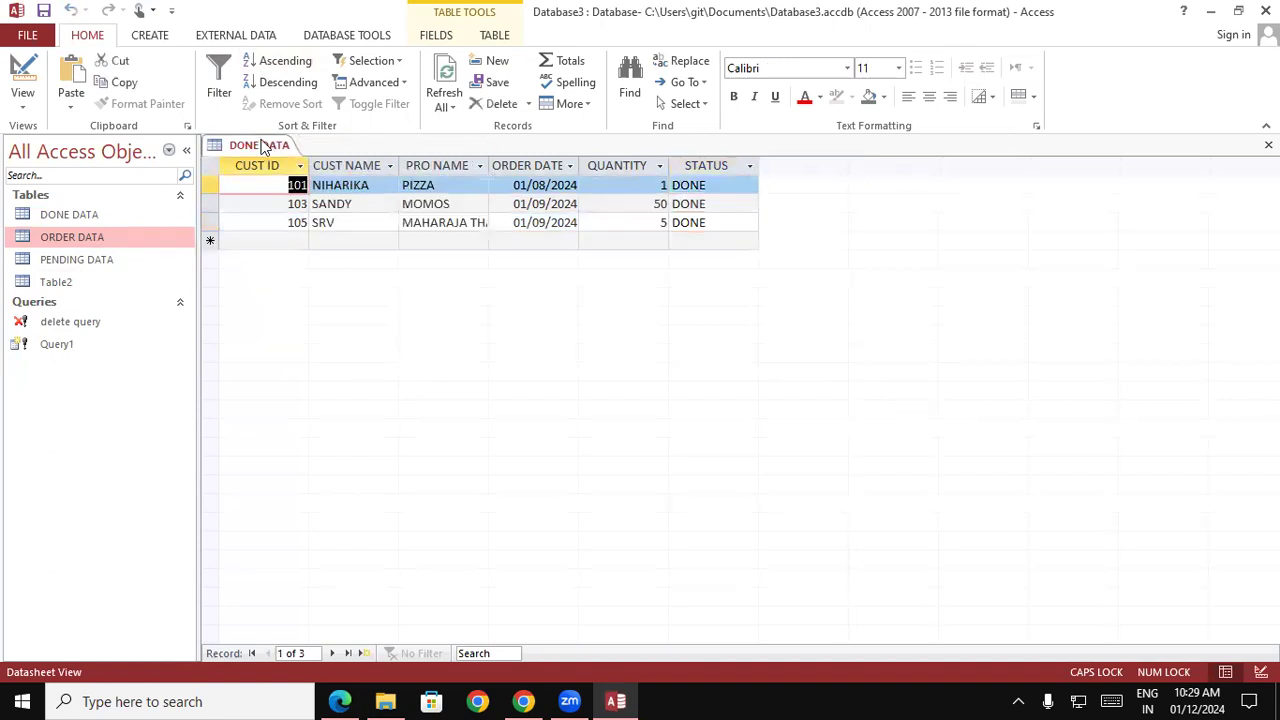
right_click(263, 145)
left_click(305, 176)
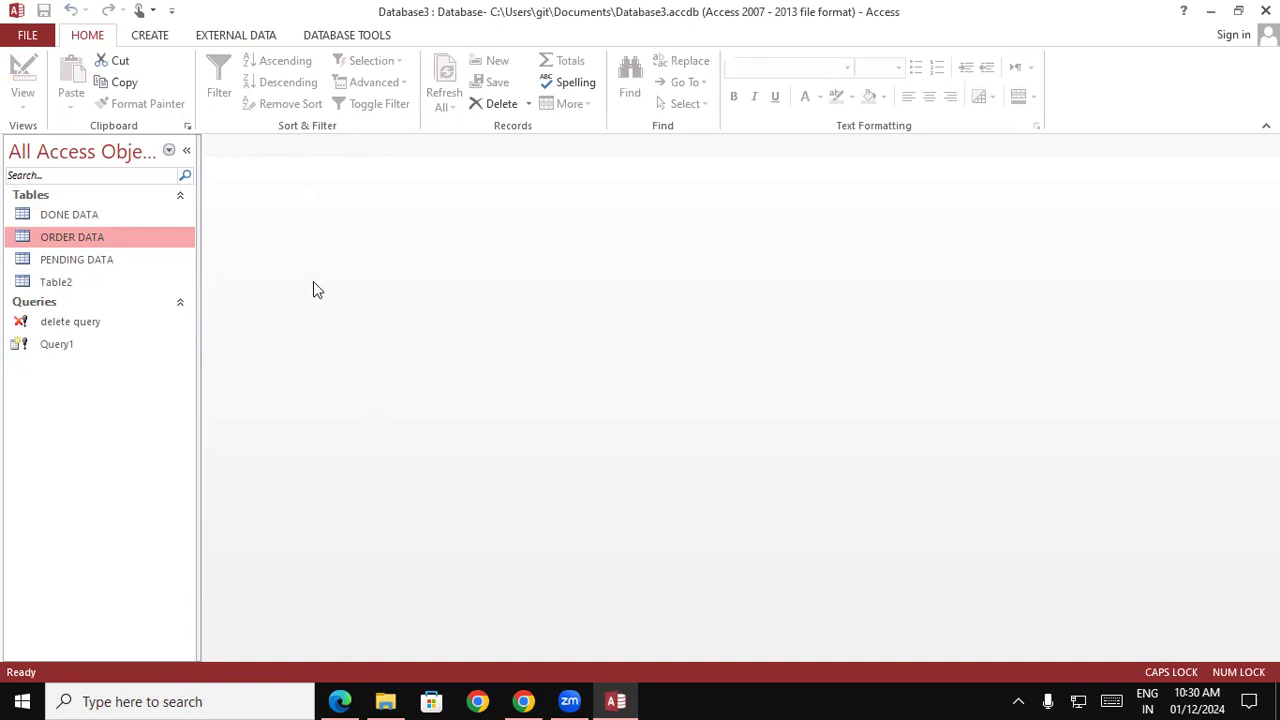
left_click(150, 36)
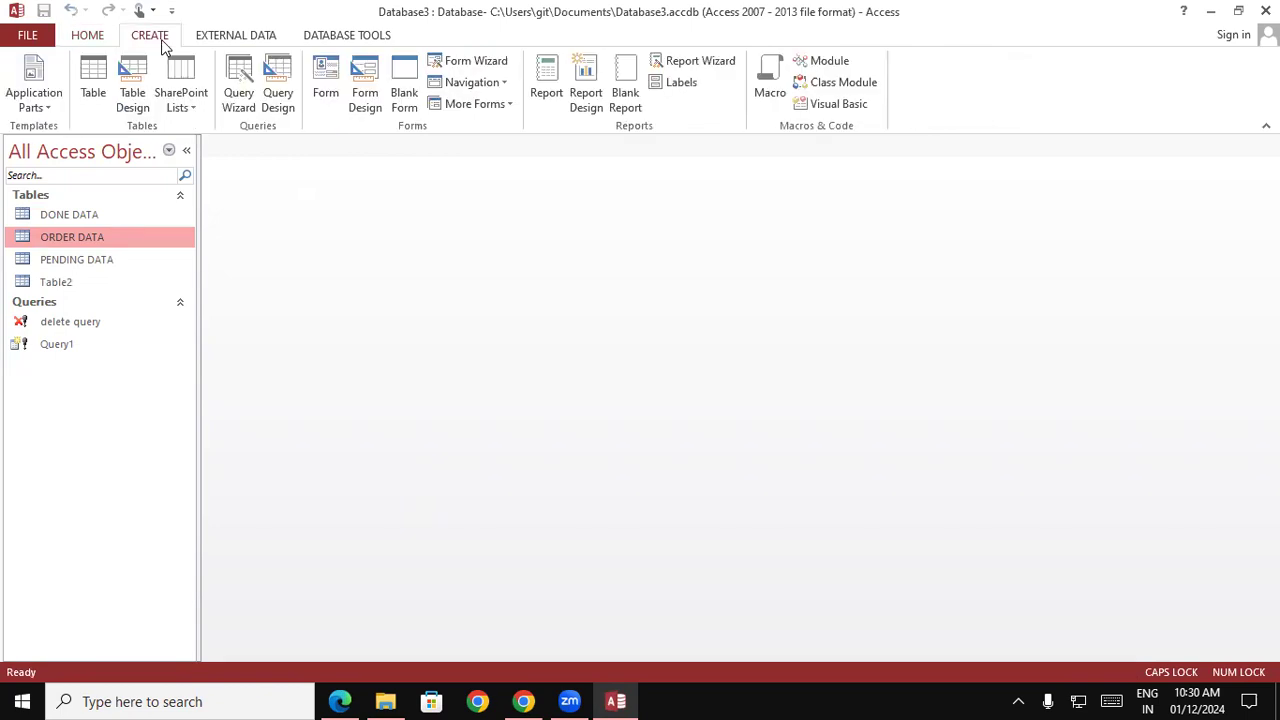
- Start a new query design on ORDER DATA with all six fields in the grid
left_click(280, 100)
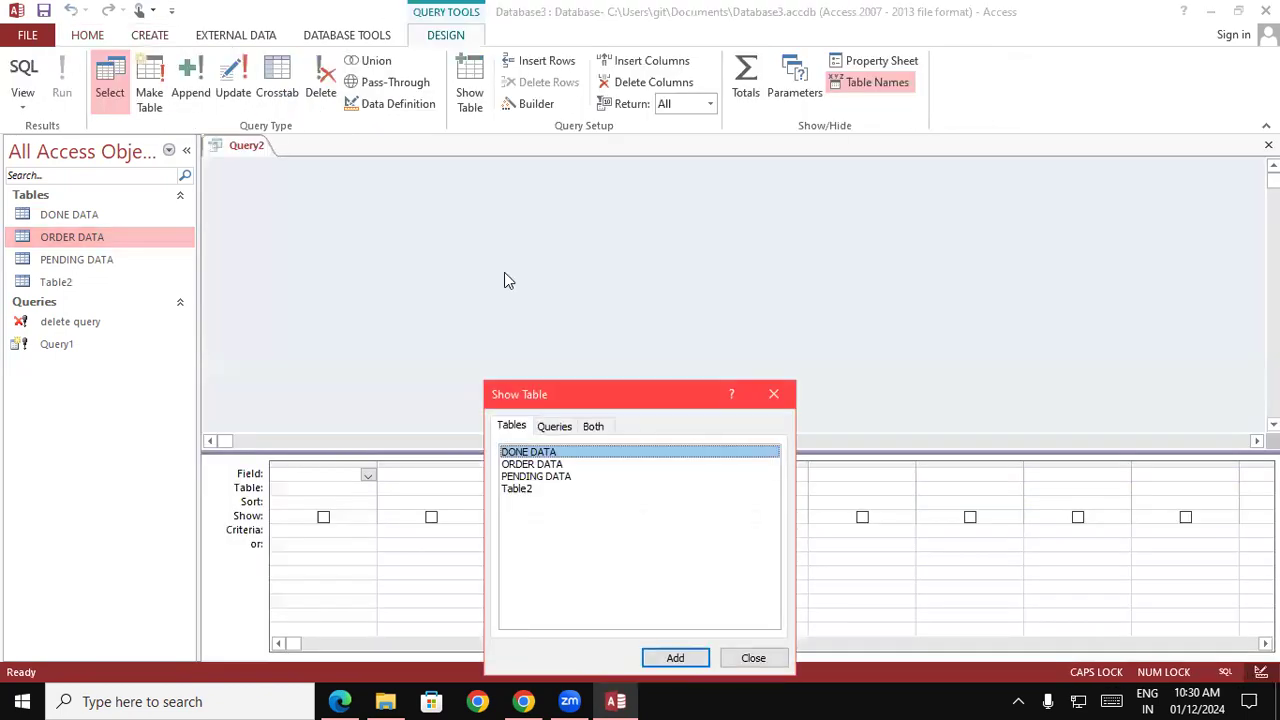
left_click_drag(600, 394, 754, 158)
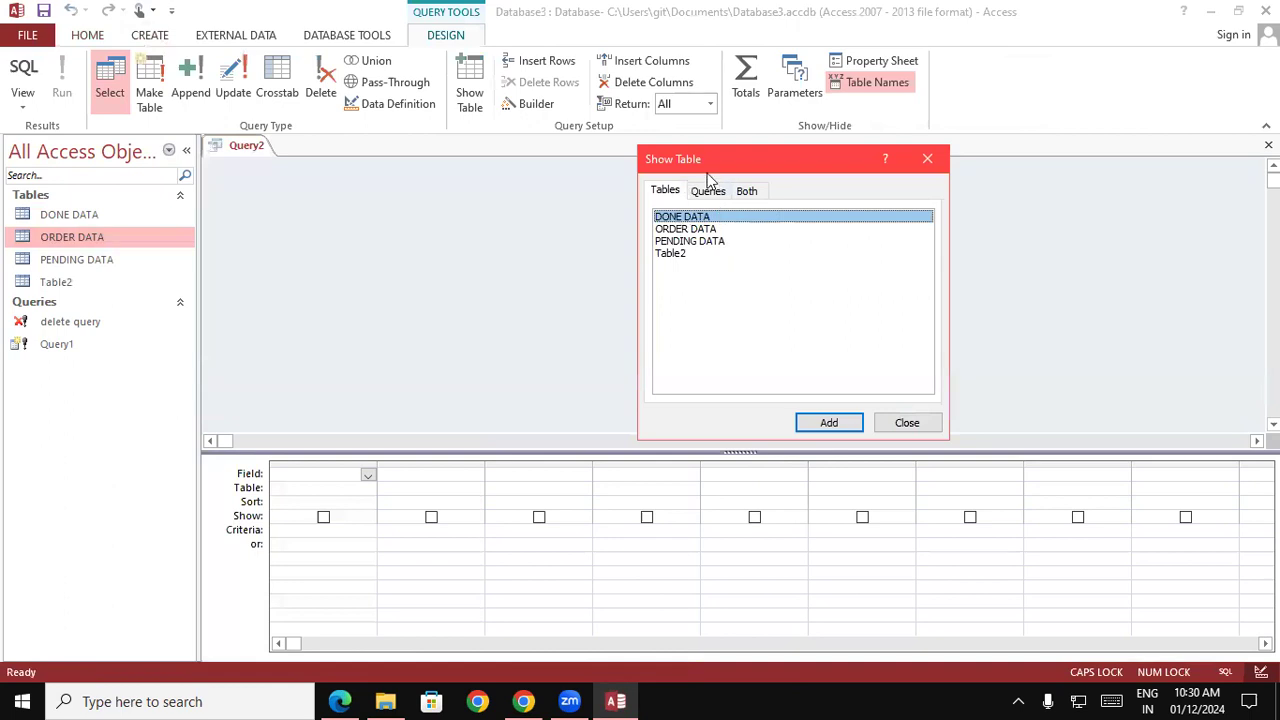
left_click(713, 229)
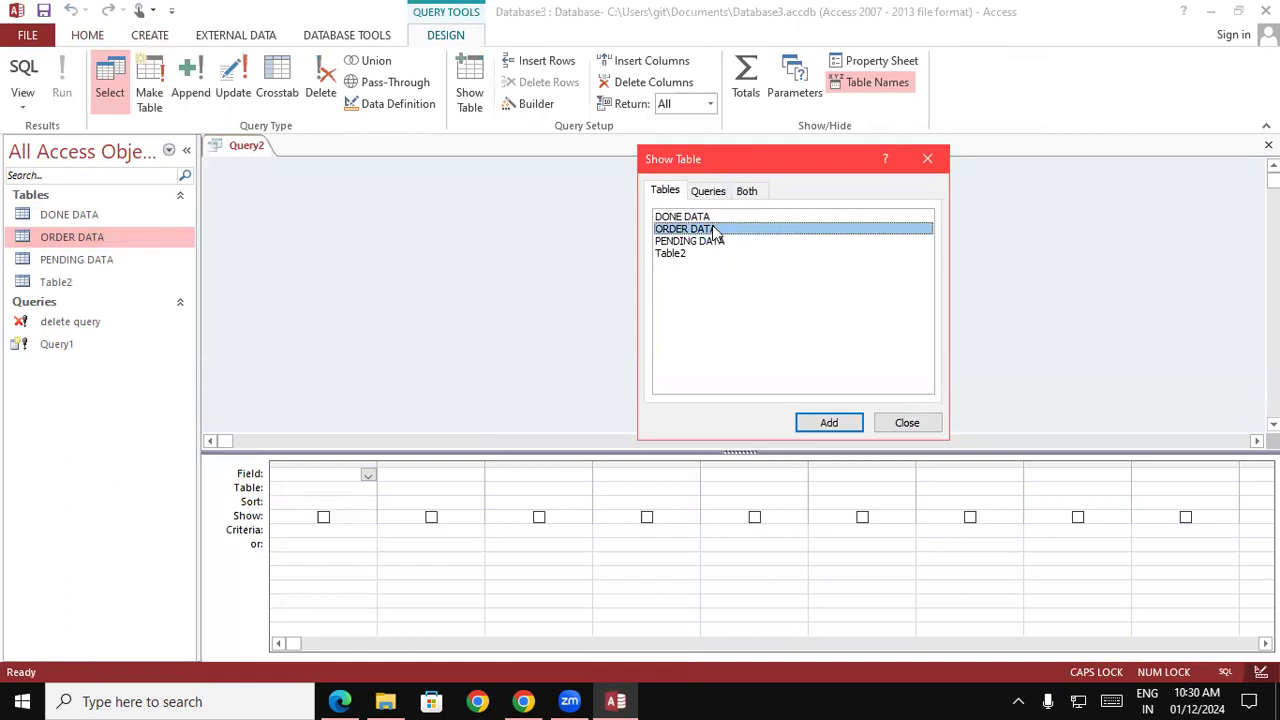
left_click(832, 421)
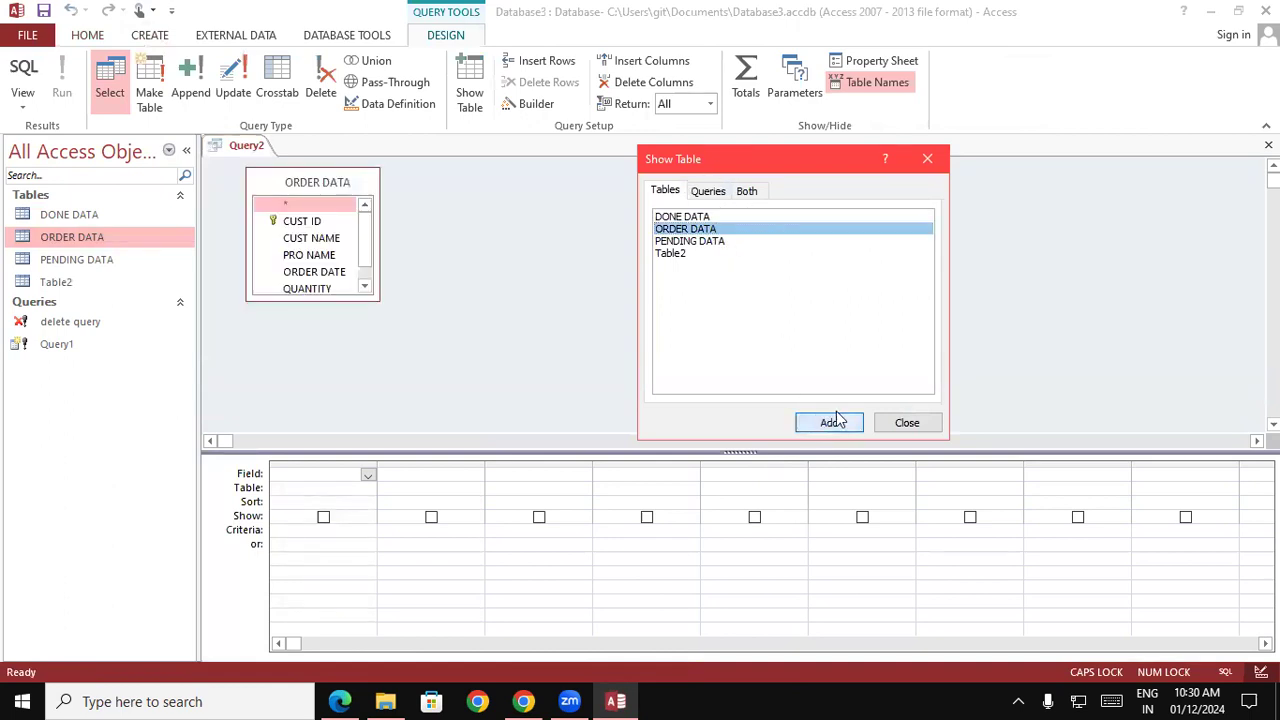
left_click(907, 423)
double_click(328, 182)
left_click_drag(322, 202, 343, 488)
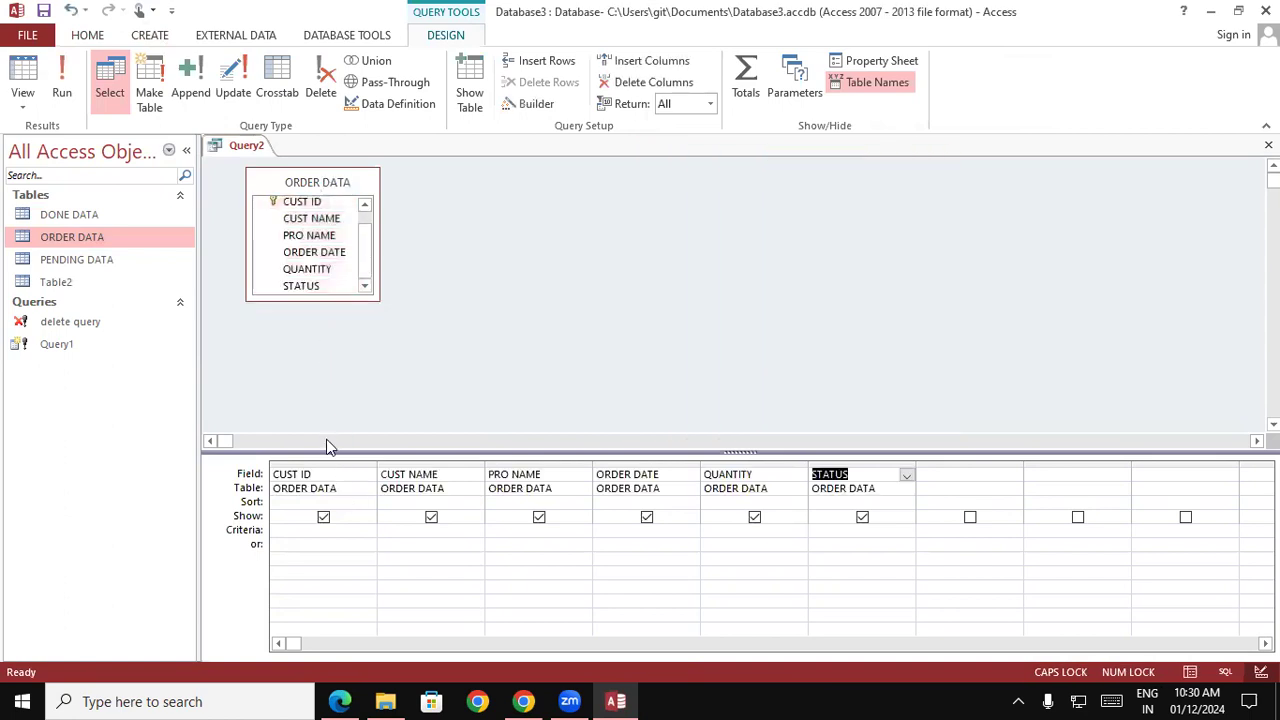
- Make it an append query into DONE DATA and run it, appending 3 rows
left_click(192, 84)
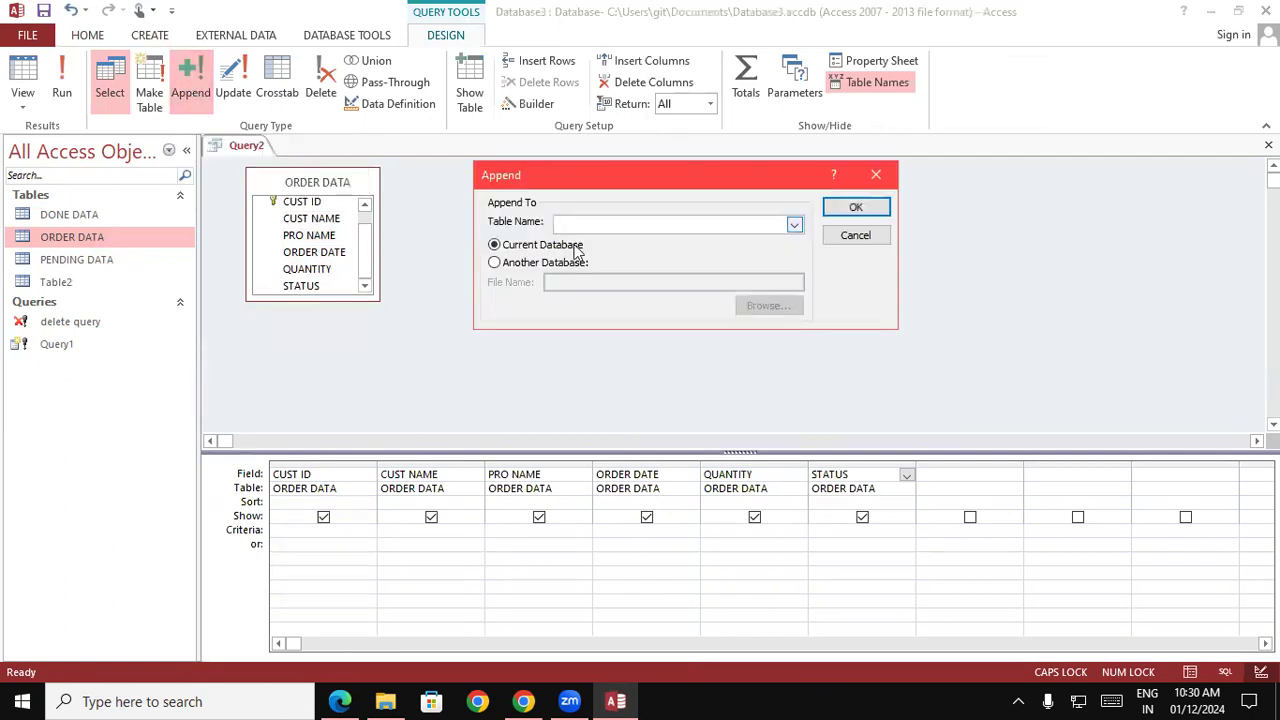
left_click(794, 226)
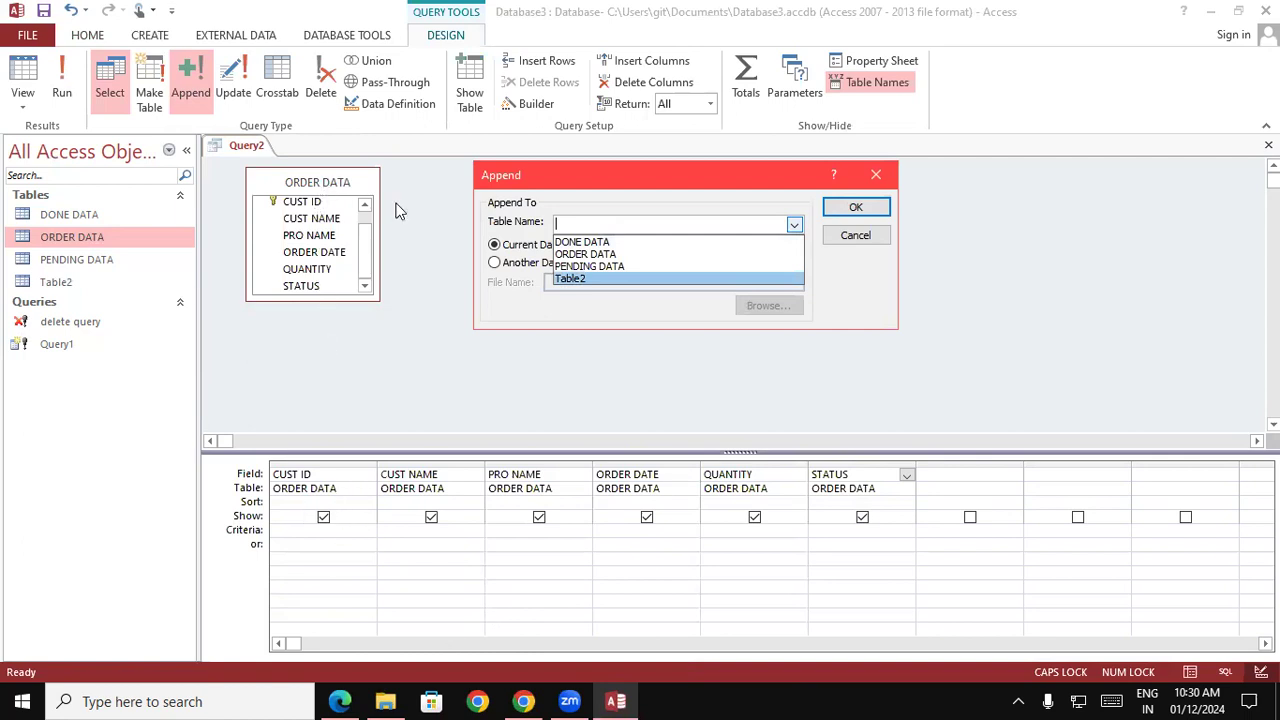
left_click(577, 244)
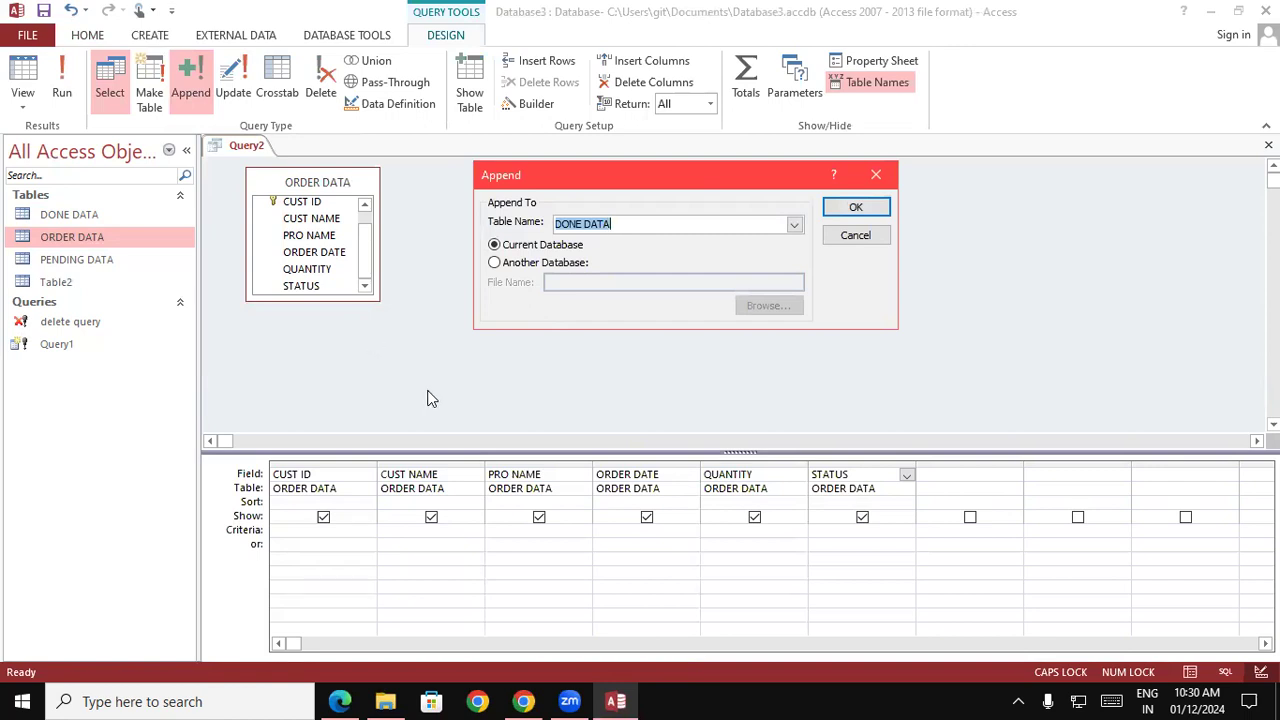
left_click(852, 208)
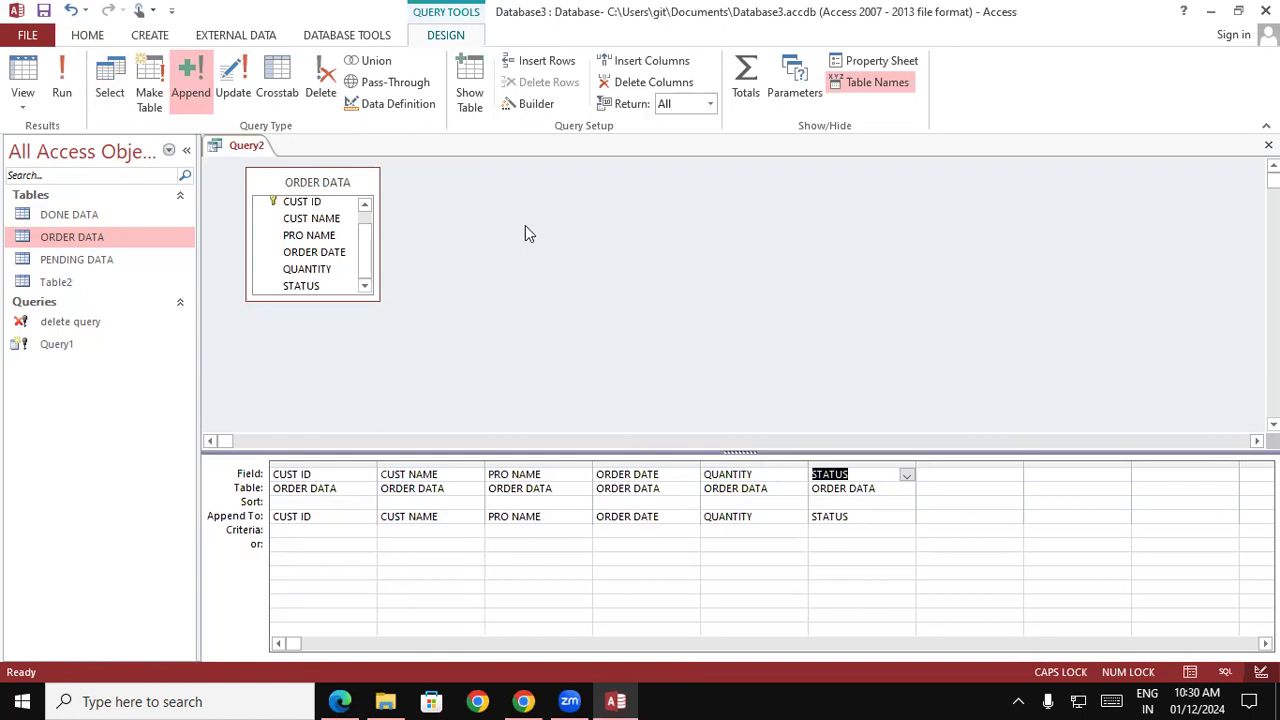
left_click(62, 78)
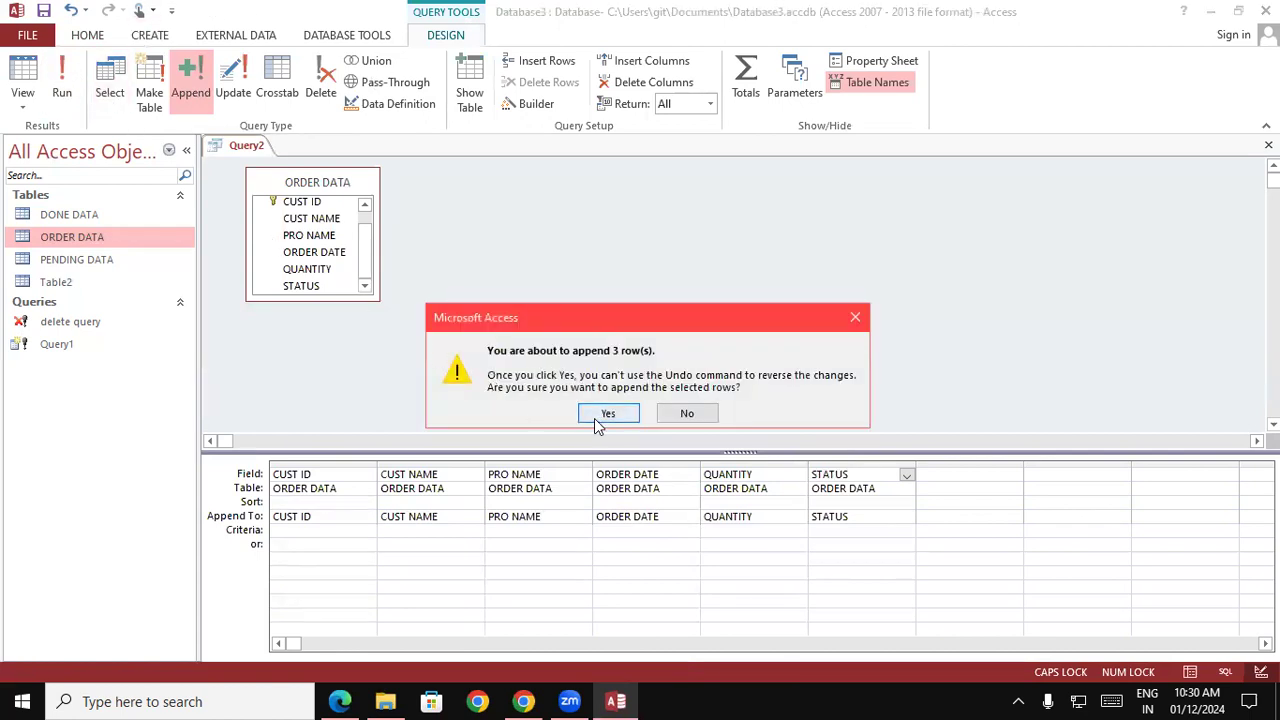
left_click(598, 419)
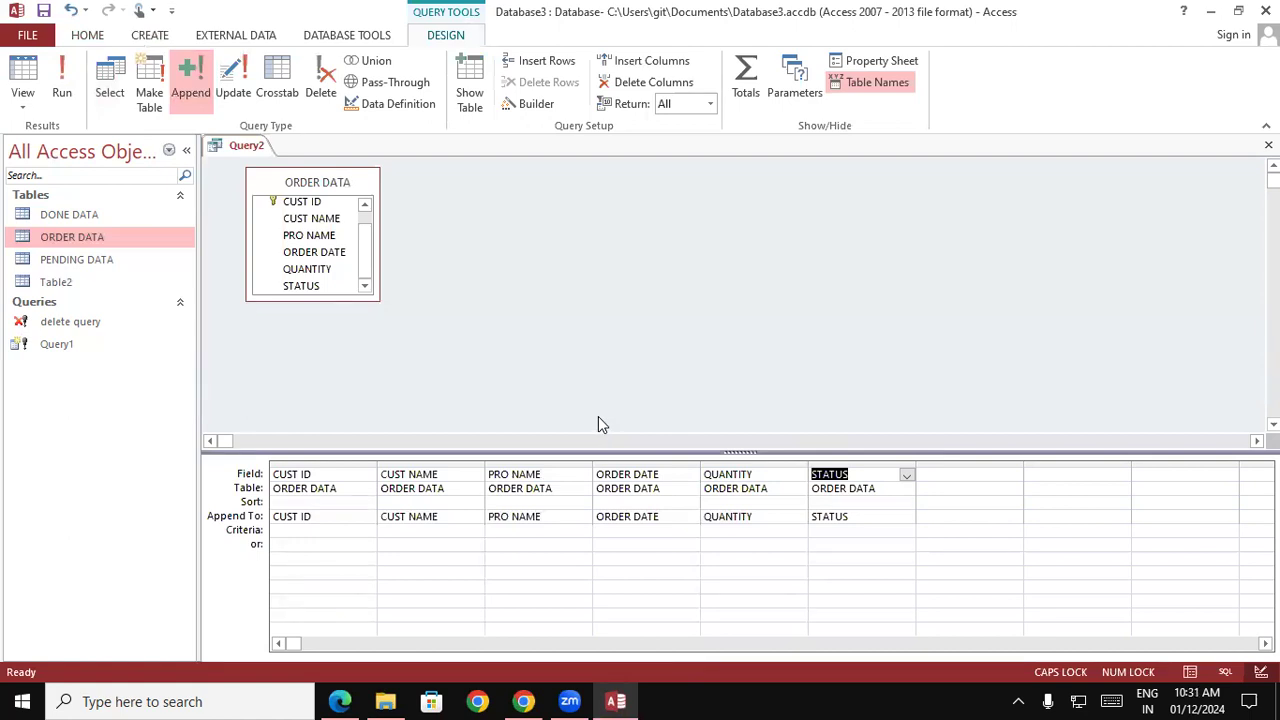
- Close Query2 without saving its design and return to the Create commands
right_click(228, 149)
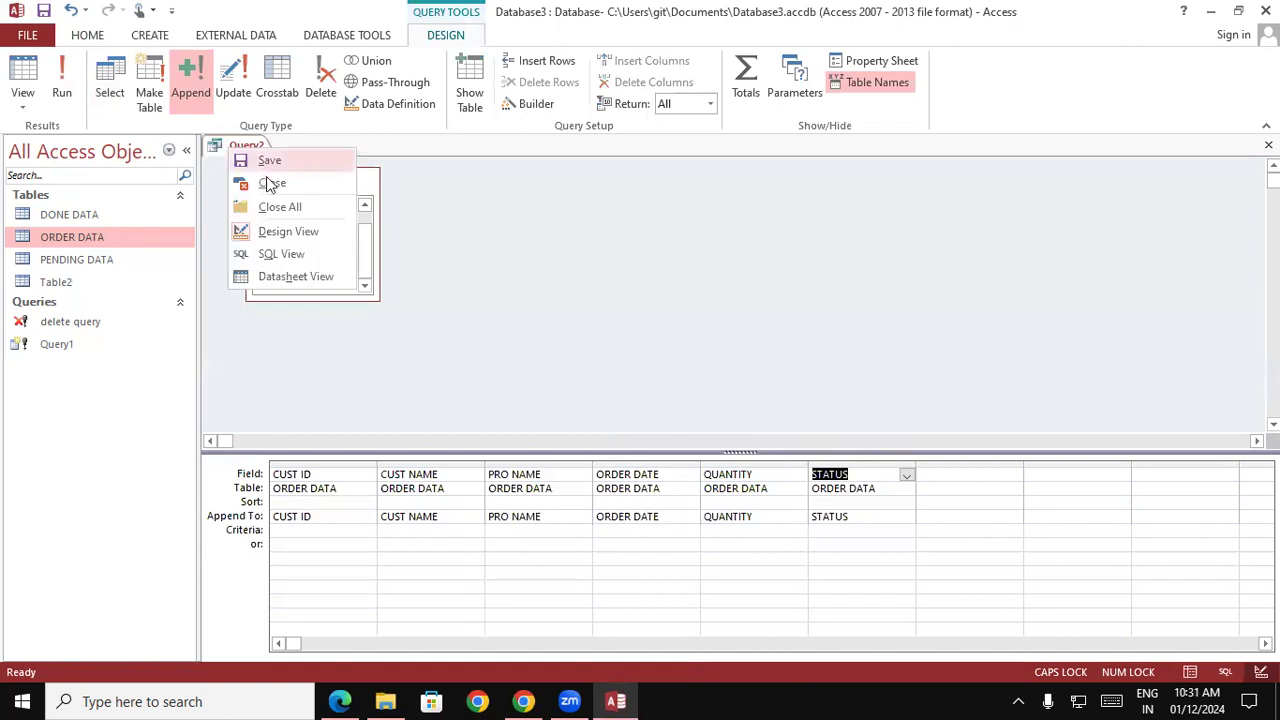
left_click(270, 183)
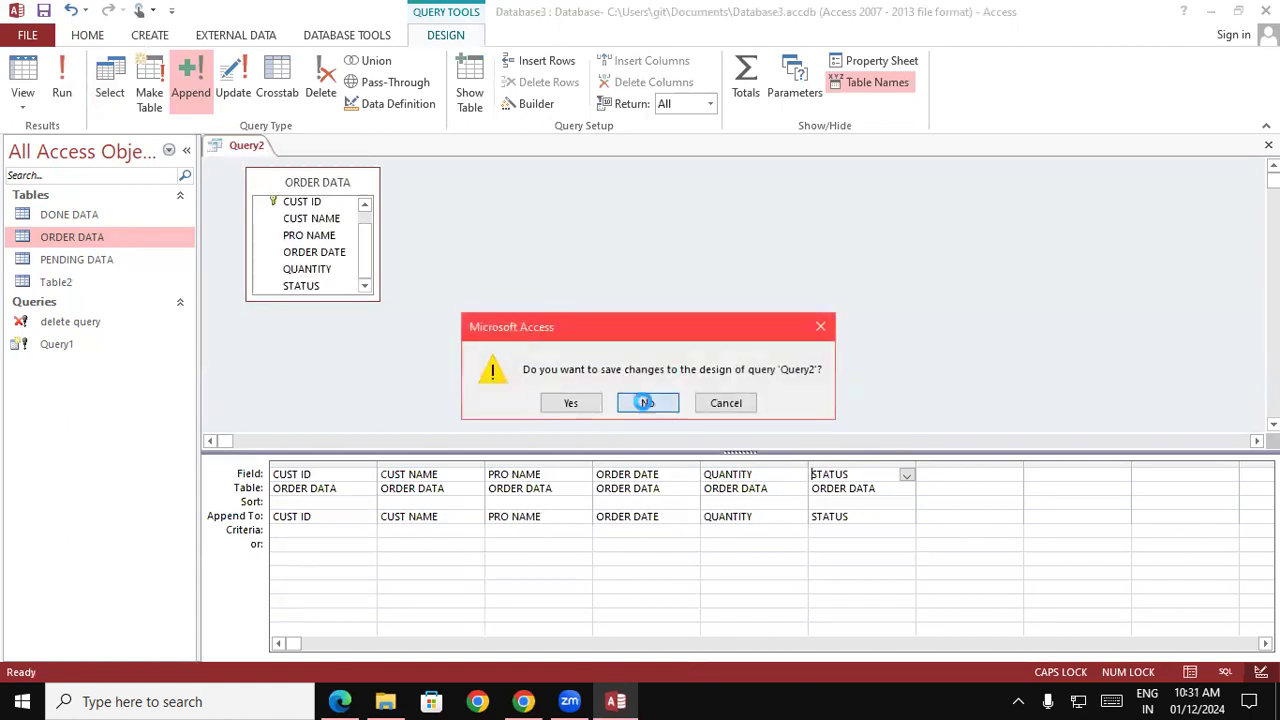
left_click(643, 401)
left_click(164, 40)
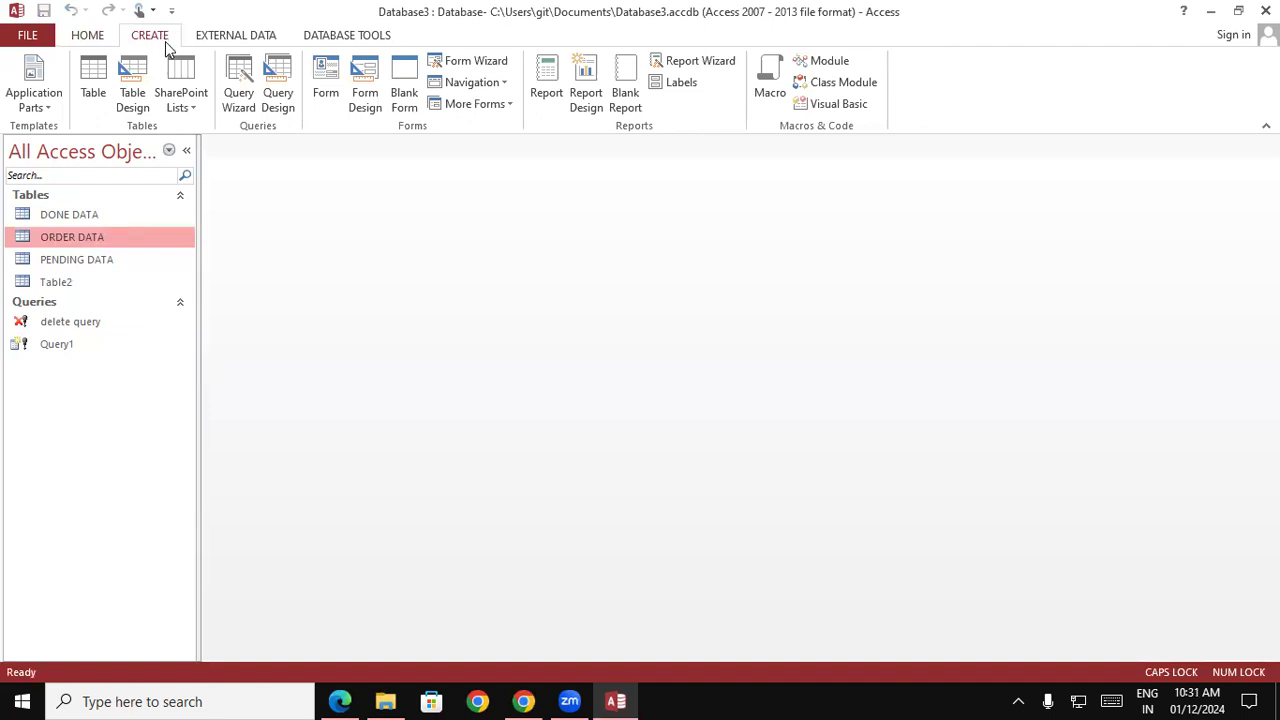
double_click(122, 212)
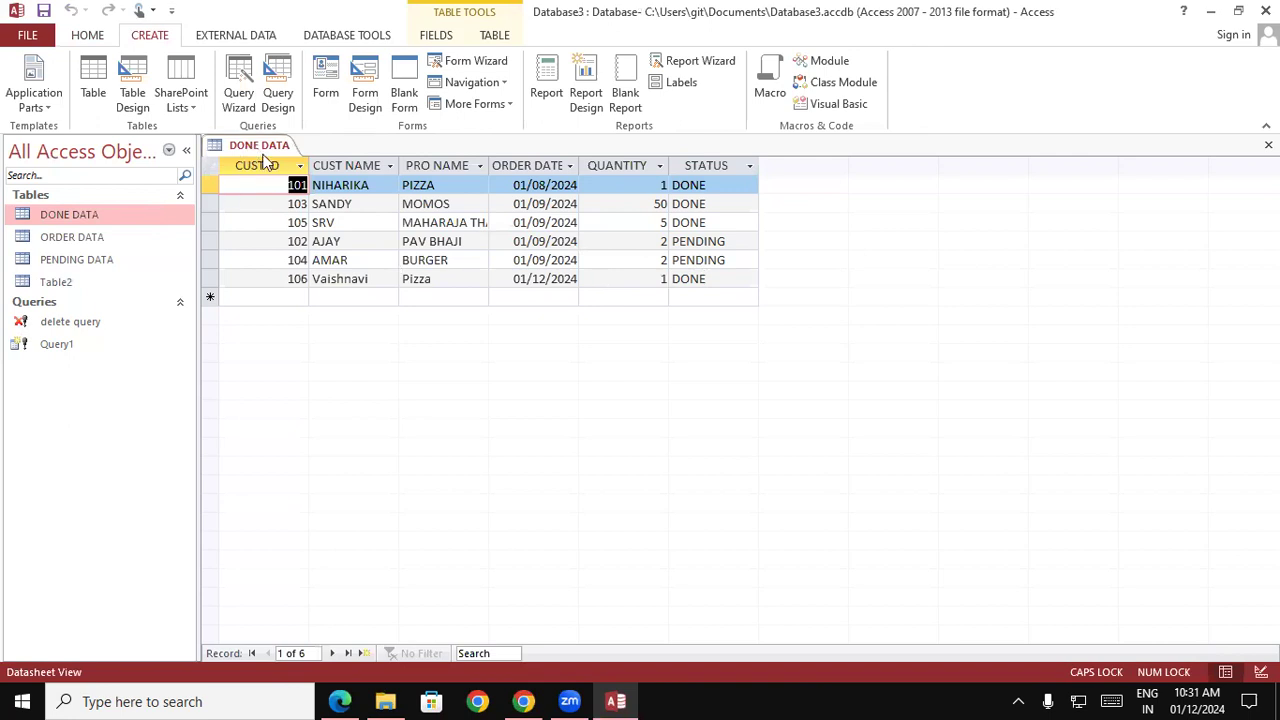
left_click(437, 297)
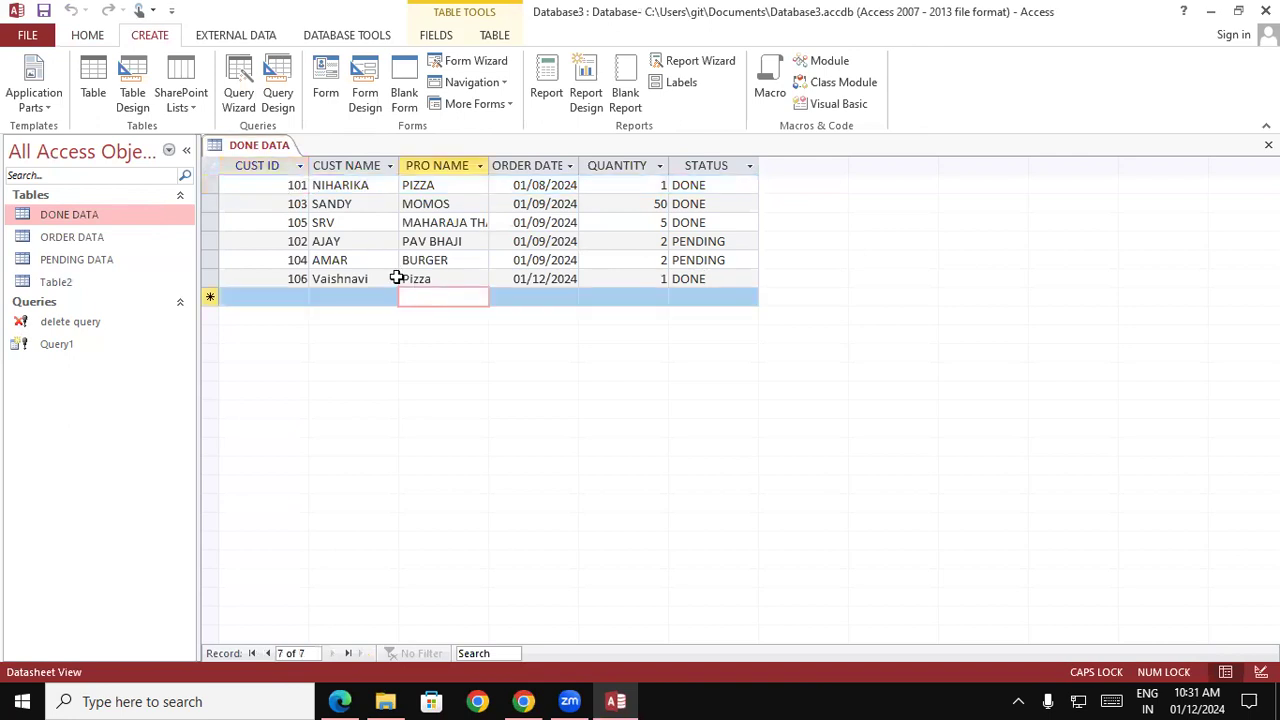
left_click(213, 241)
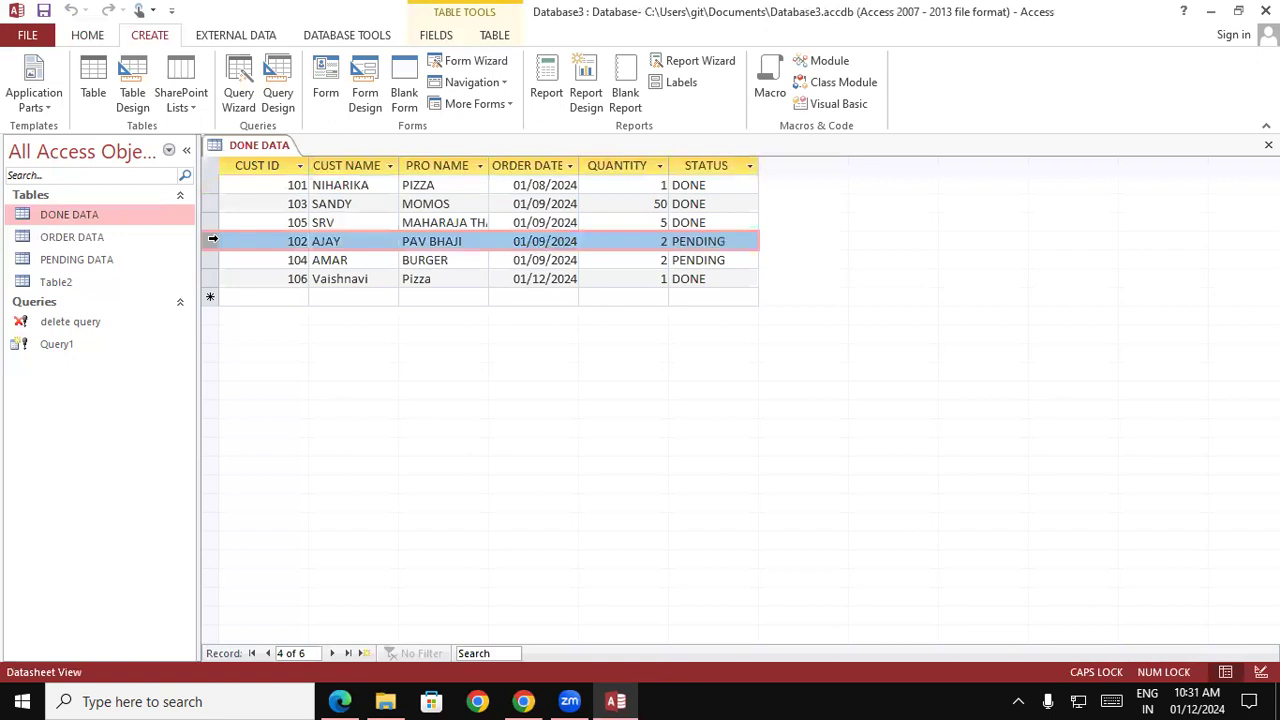
left_click(95, 240)
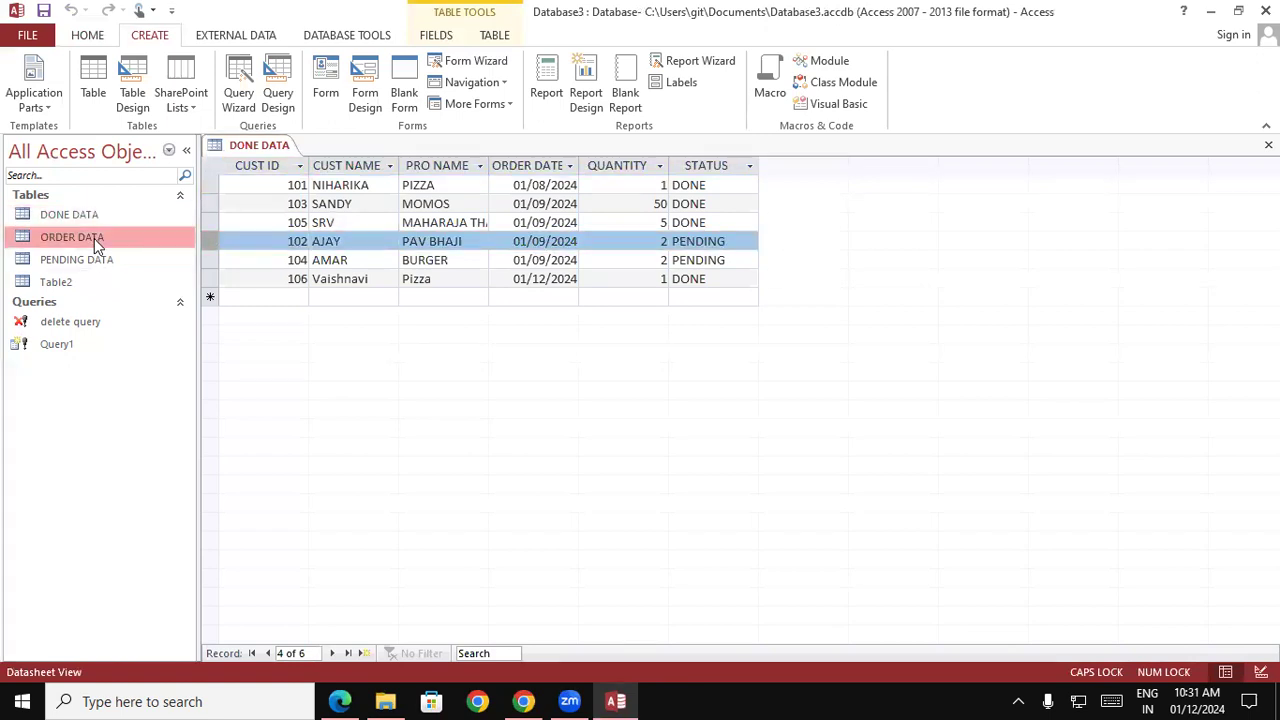
double_click(94, 238)
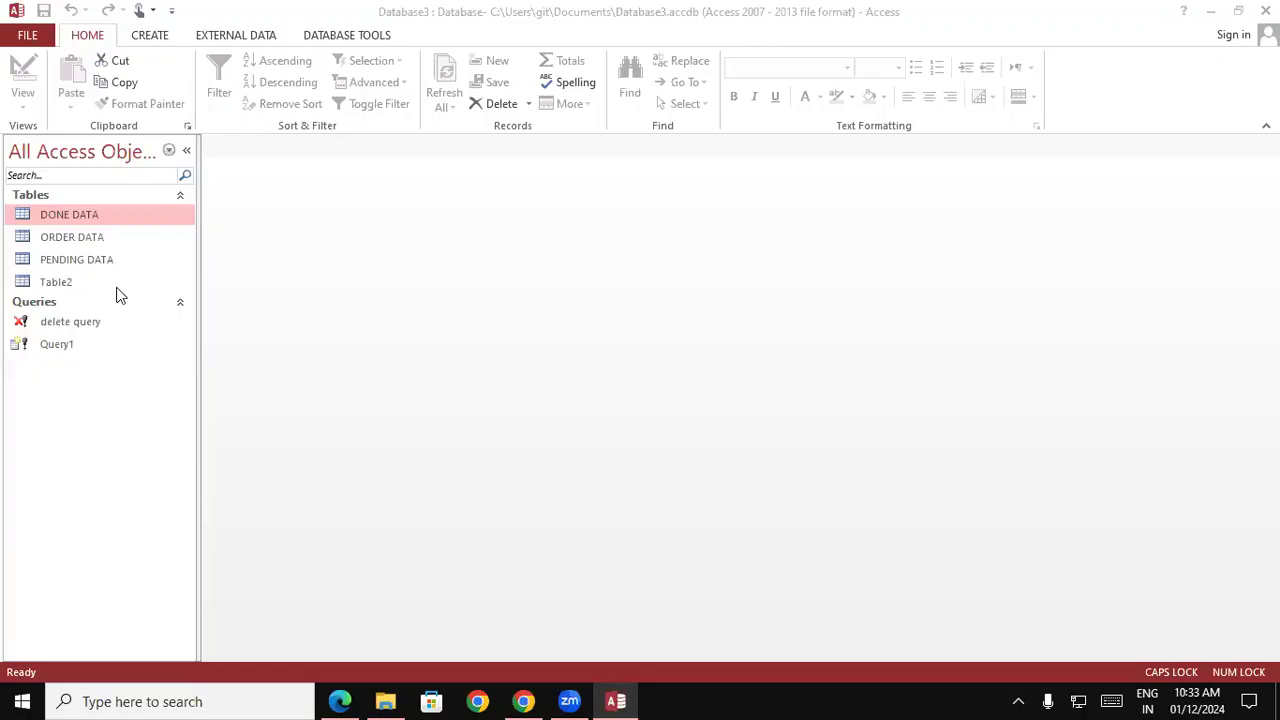
double_click(86, 238)
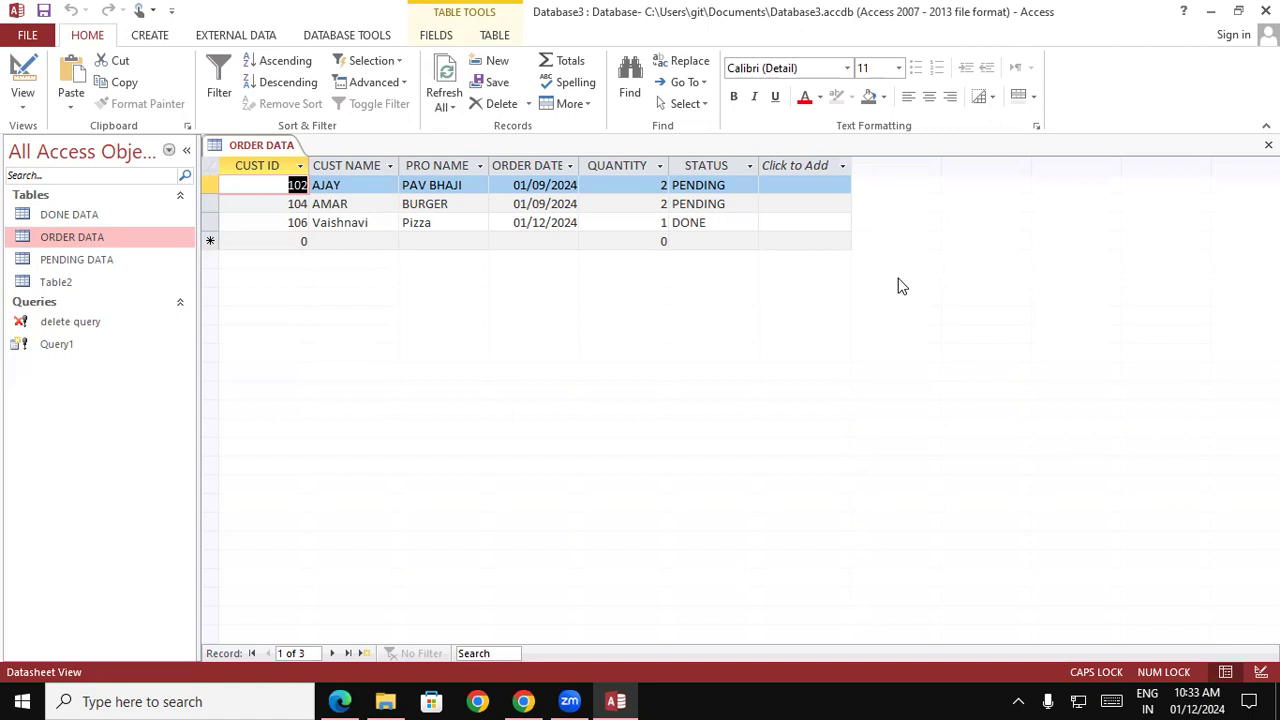
right_click(289, 143)
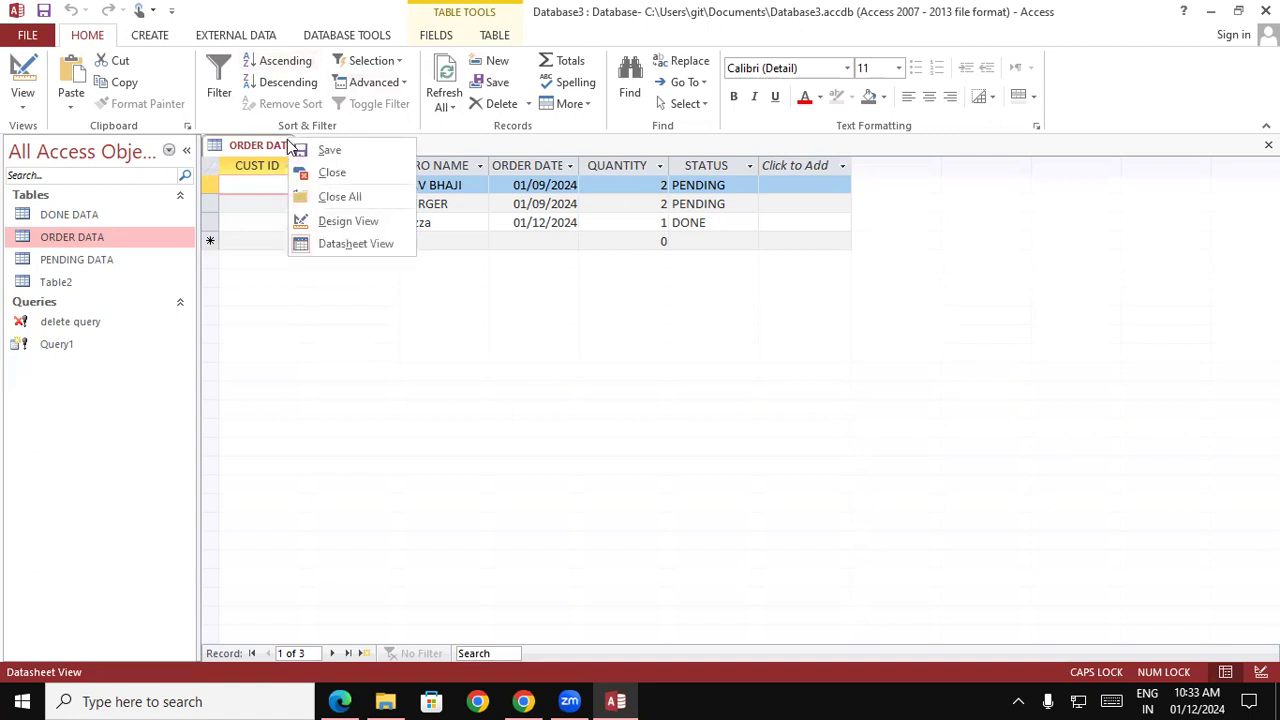
left_click(323, 177)
- Start another query design on ORDER DATA with all its fields in the grid
left_click(149, 37)
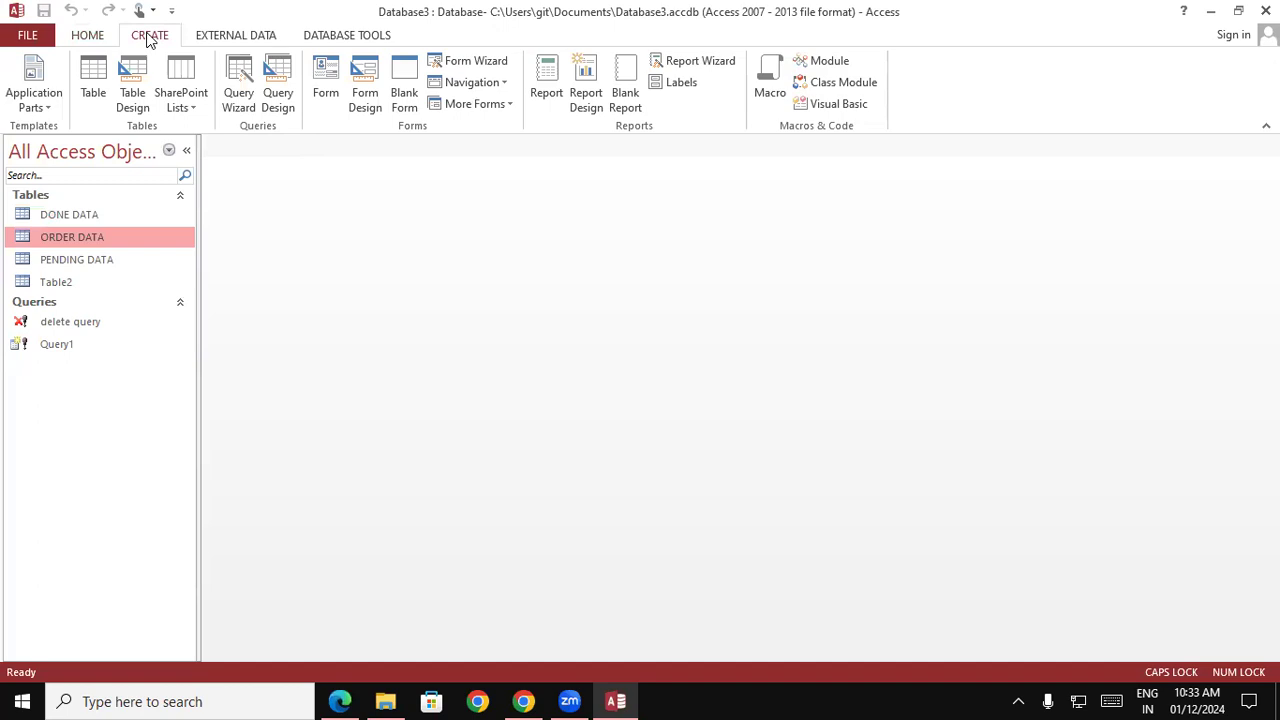
left_click(280, 88)
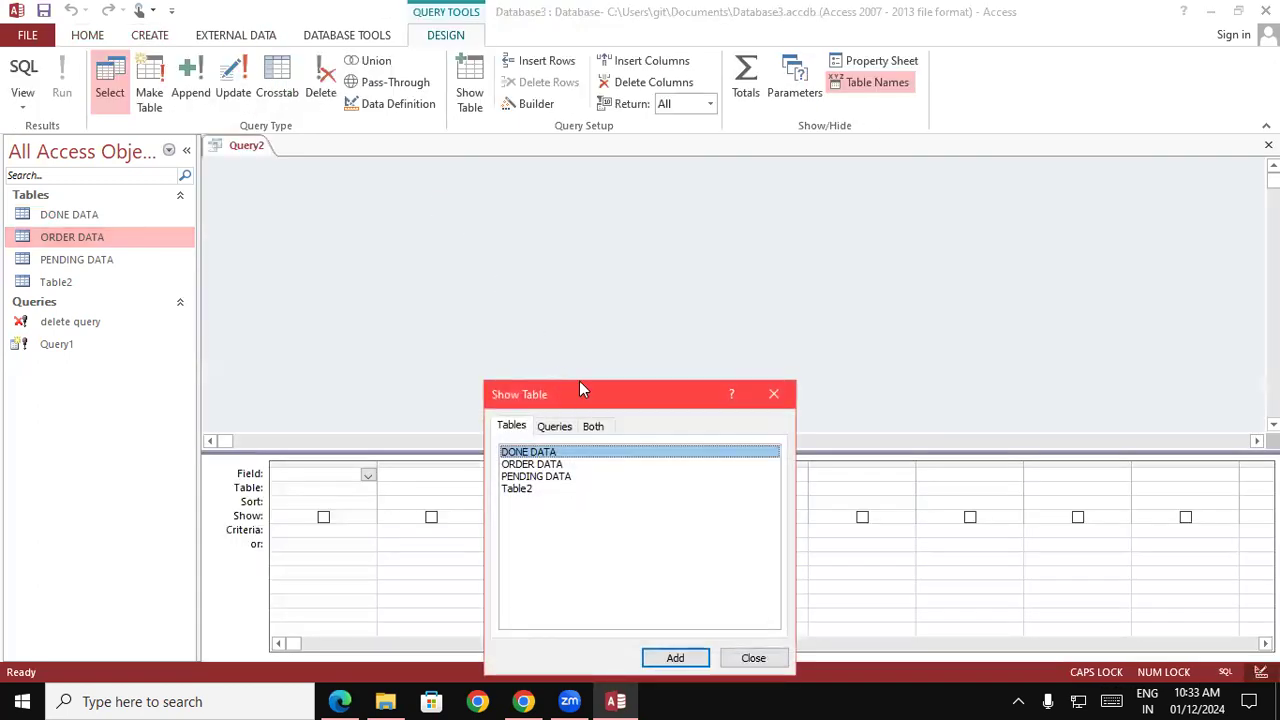
left_click_drag(582, 390, 822, 118)
left_click(776, 192)
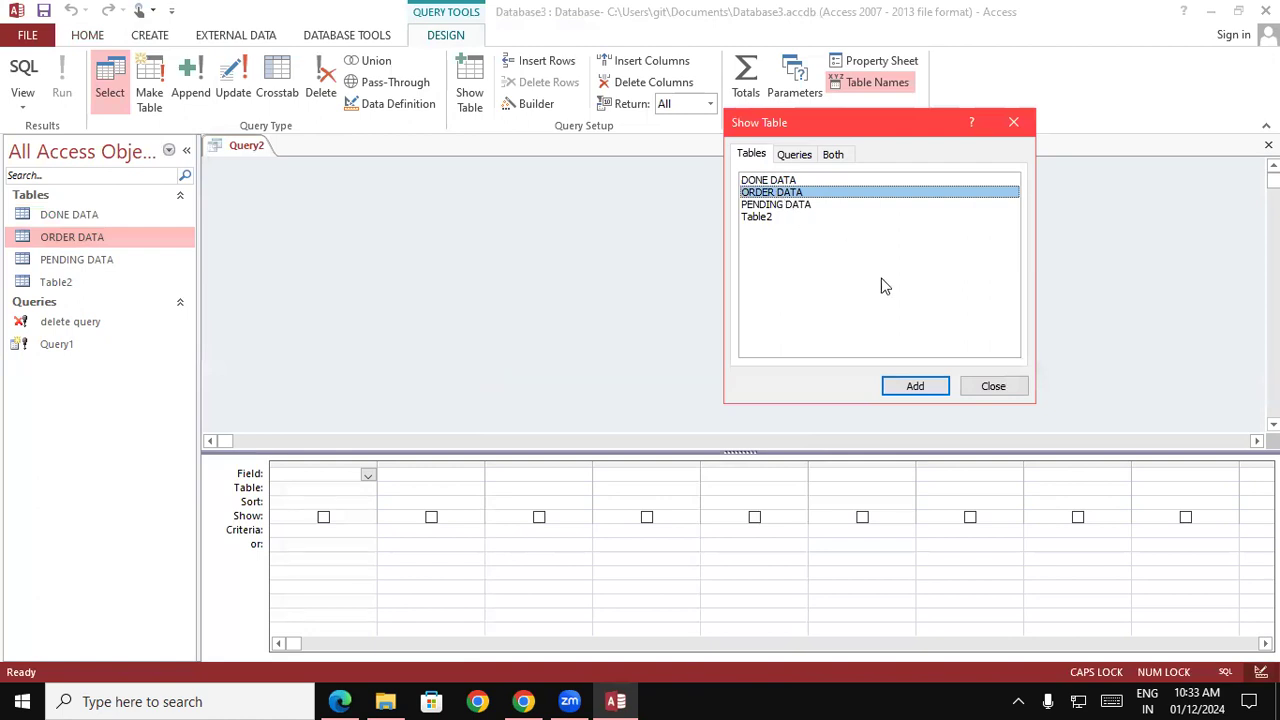
left_click(922, 390)
left_click(988, 385)
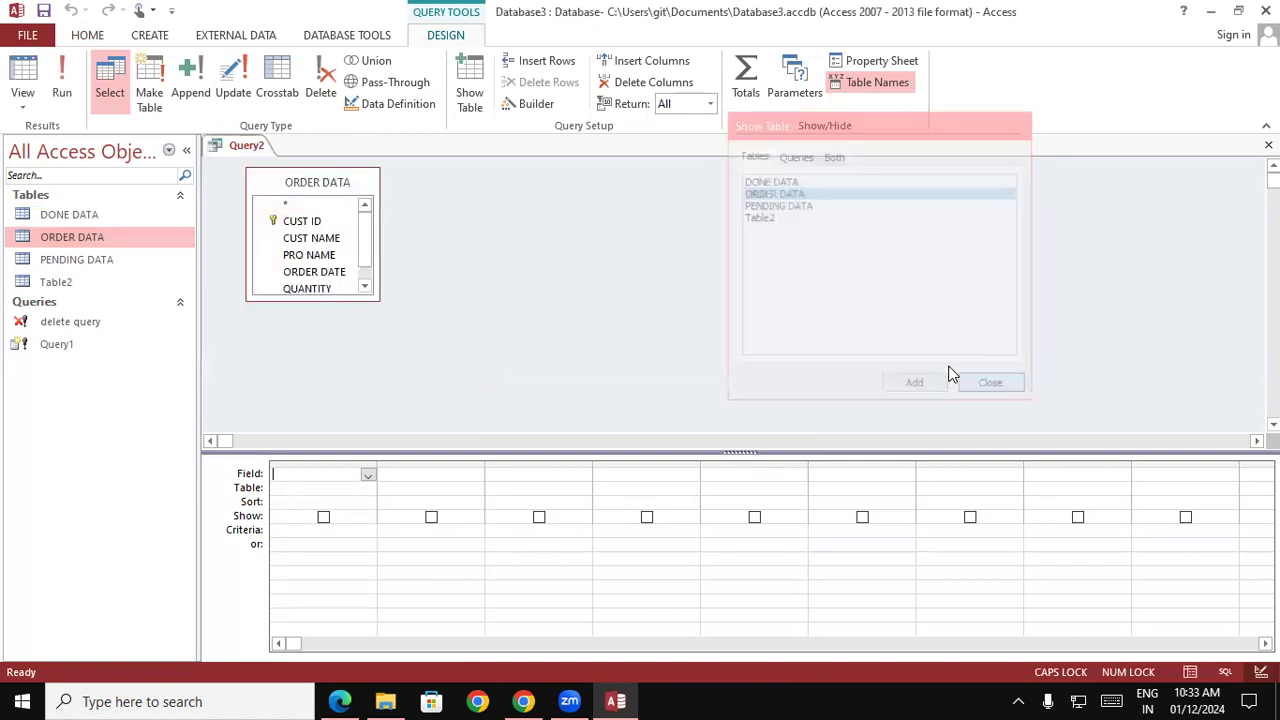
double_click(343, 183)
left_click_drag(330, 208, 344, 474)
- Append to DONE DATA where STATUS is "DONE" and run it, appending one row
left_click(198, 80)
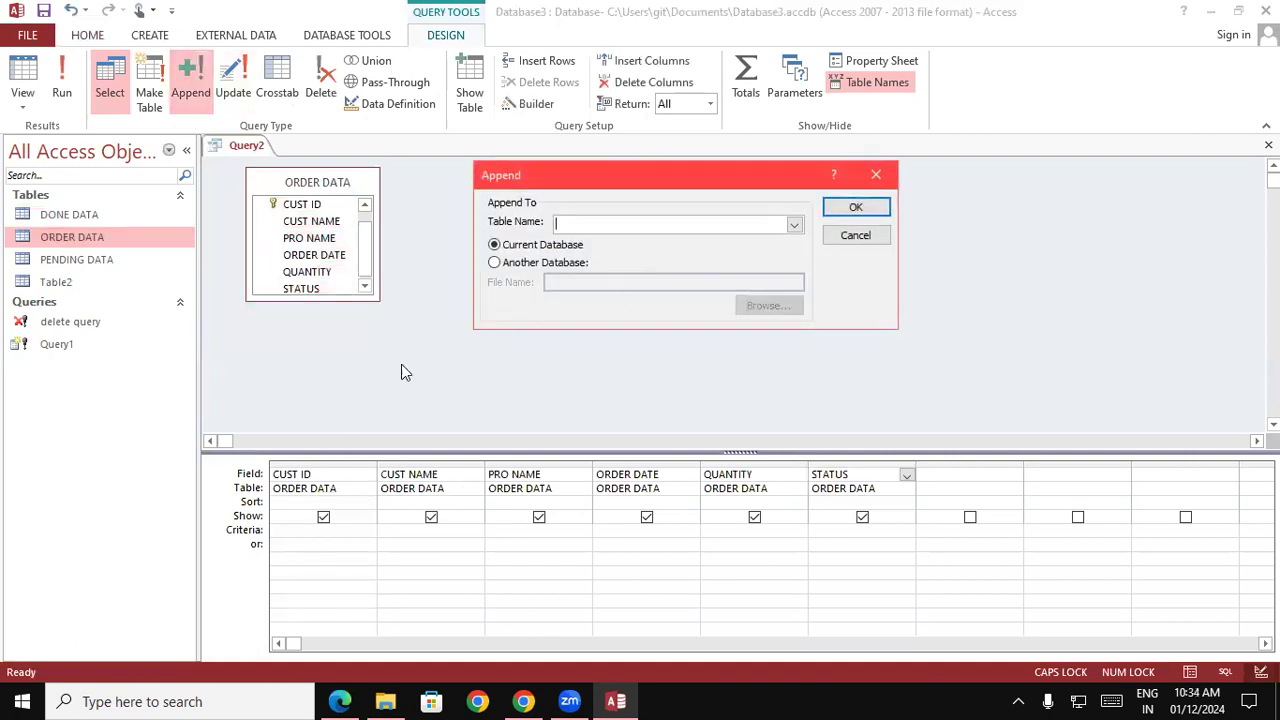
left_click(796, 225)
left_click(683, 242)
left_click(840, 210)
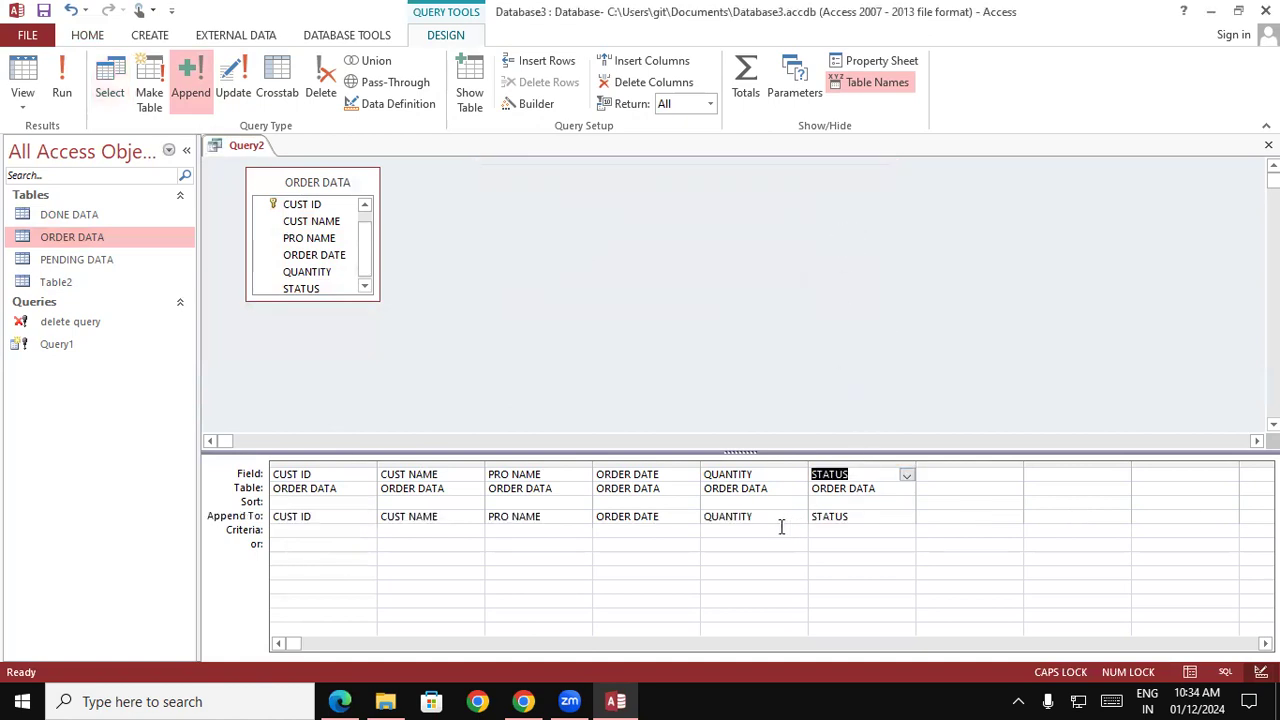
left_click(841, 529)
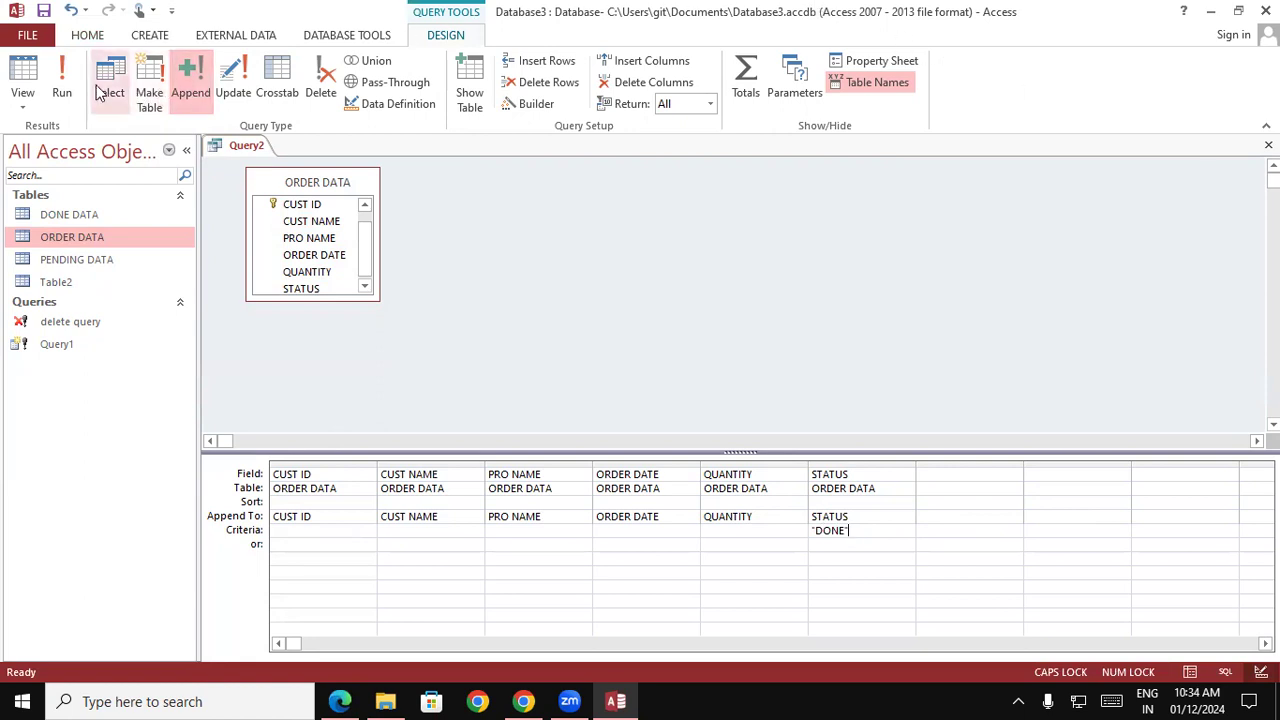
left_click(62, 90)
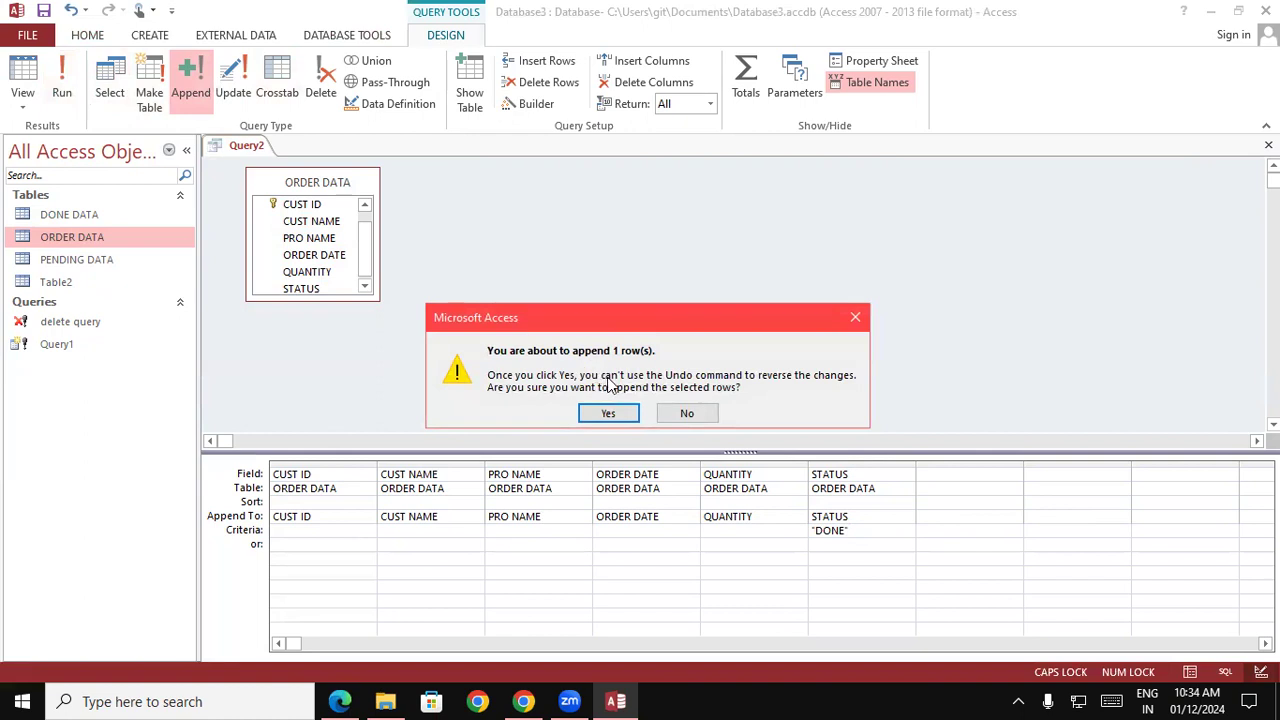
left_click(608, 412)
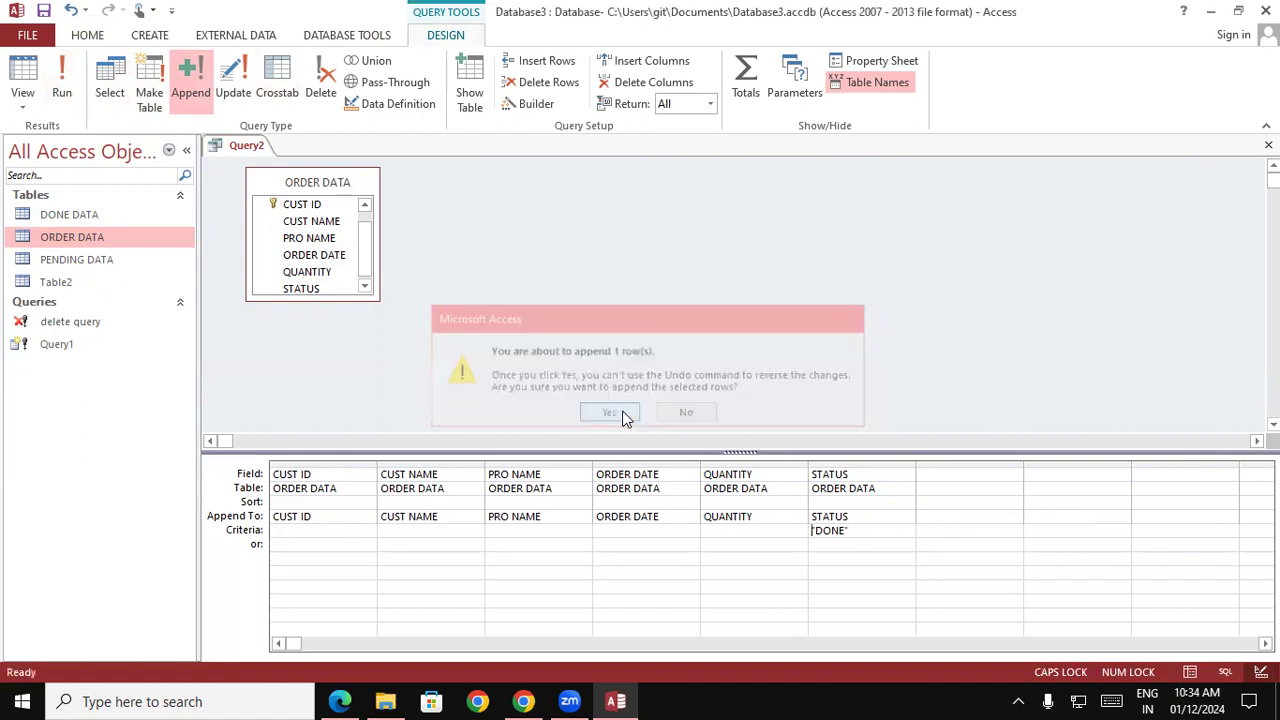
- Open and refresh DONE DATA, then open ORDER DATA to check the appended row
double_click(96, 214)
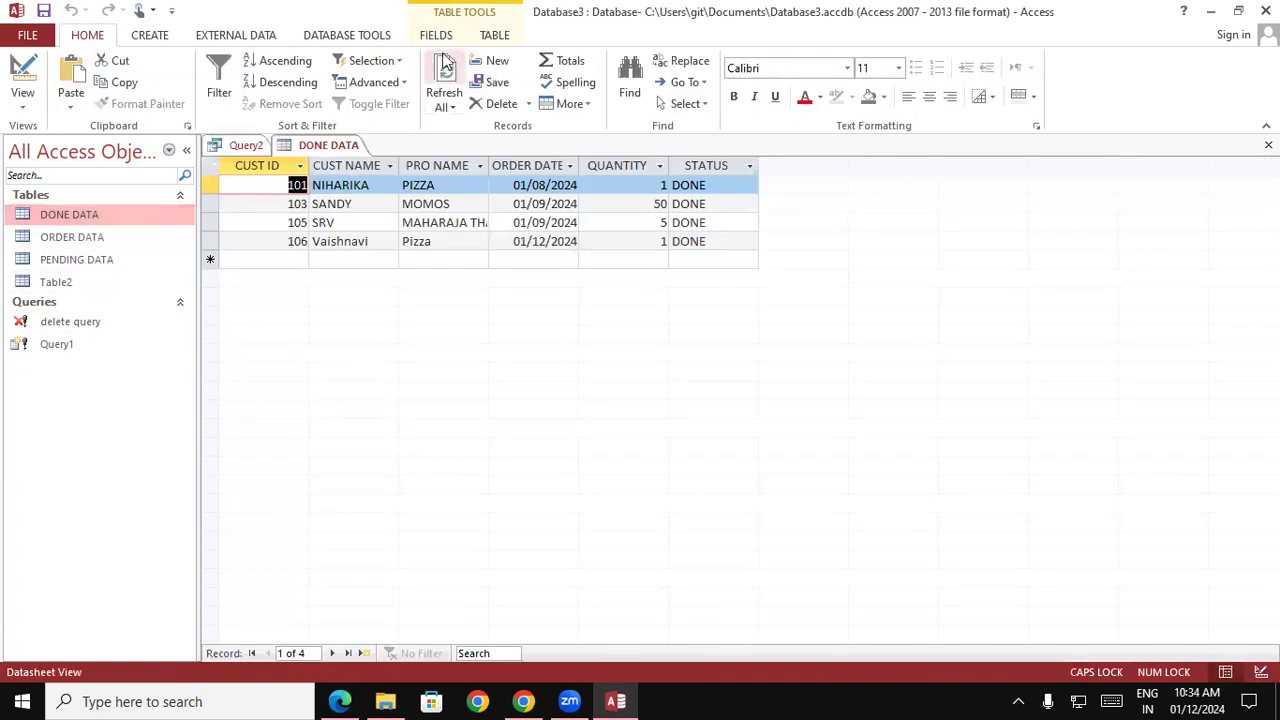
left_click(446, 95)
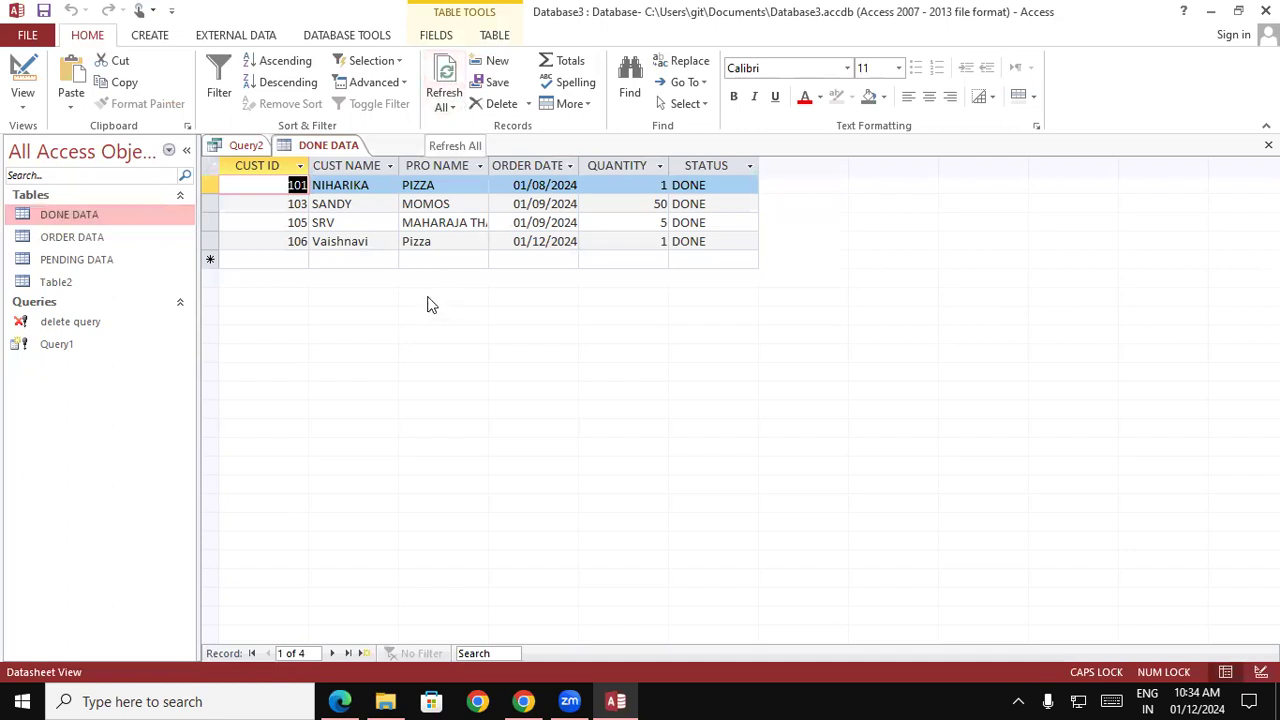
double_click(101, 238)
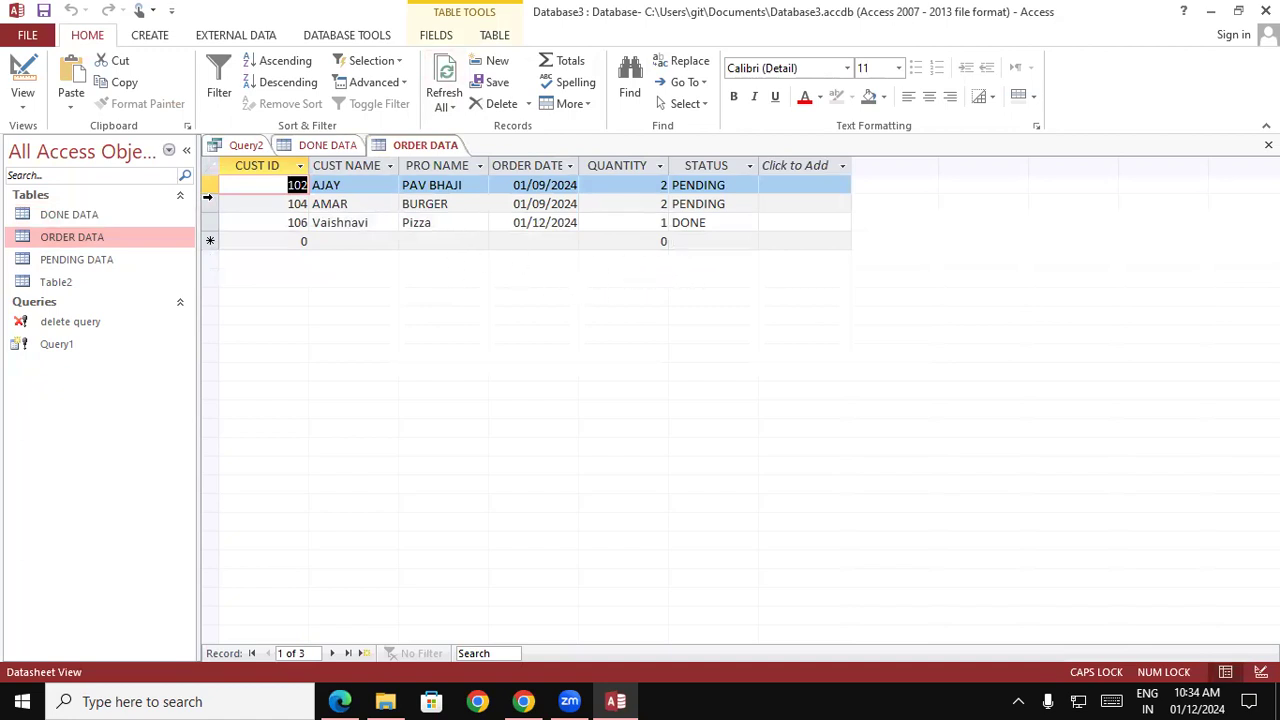
- Save the append query as APPEND and close all open tabs
right_click(240, 145)
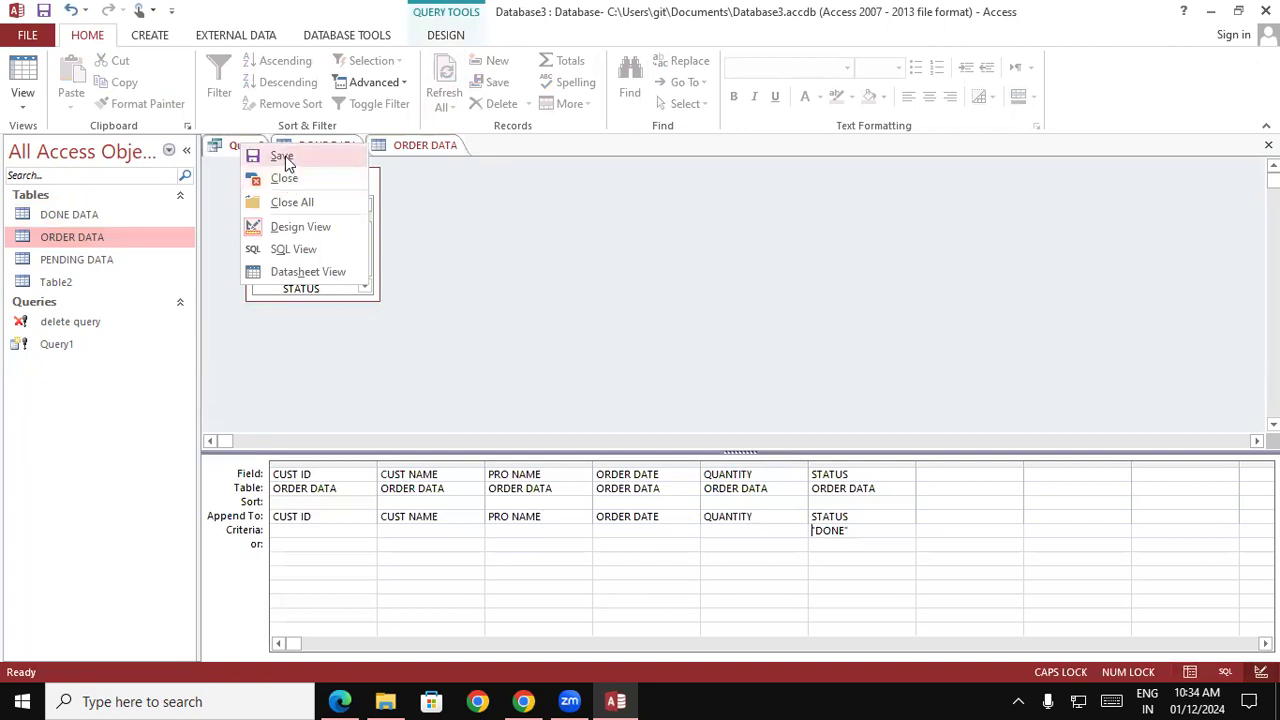
left_click(281, 157)
type("APPEND")
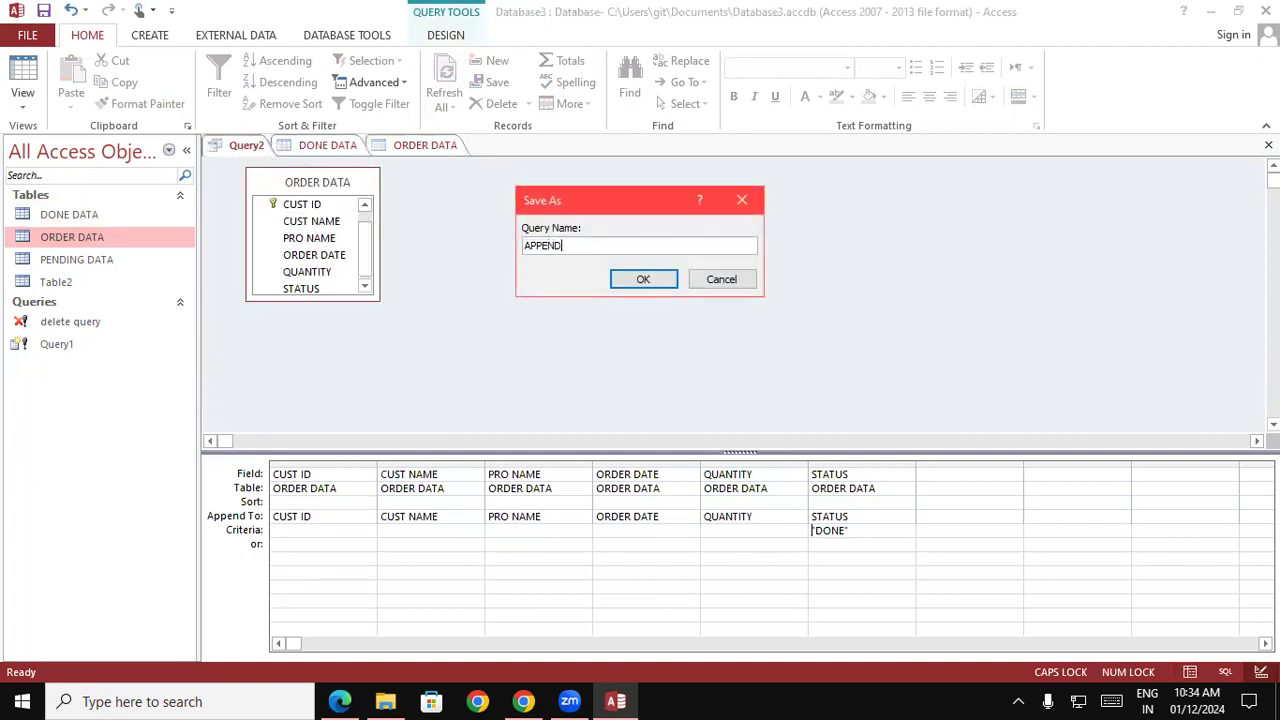
left_click(622, 280)
right_click(255, 145)
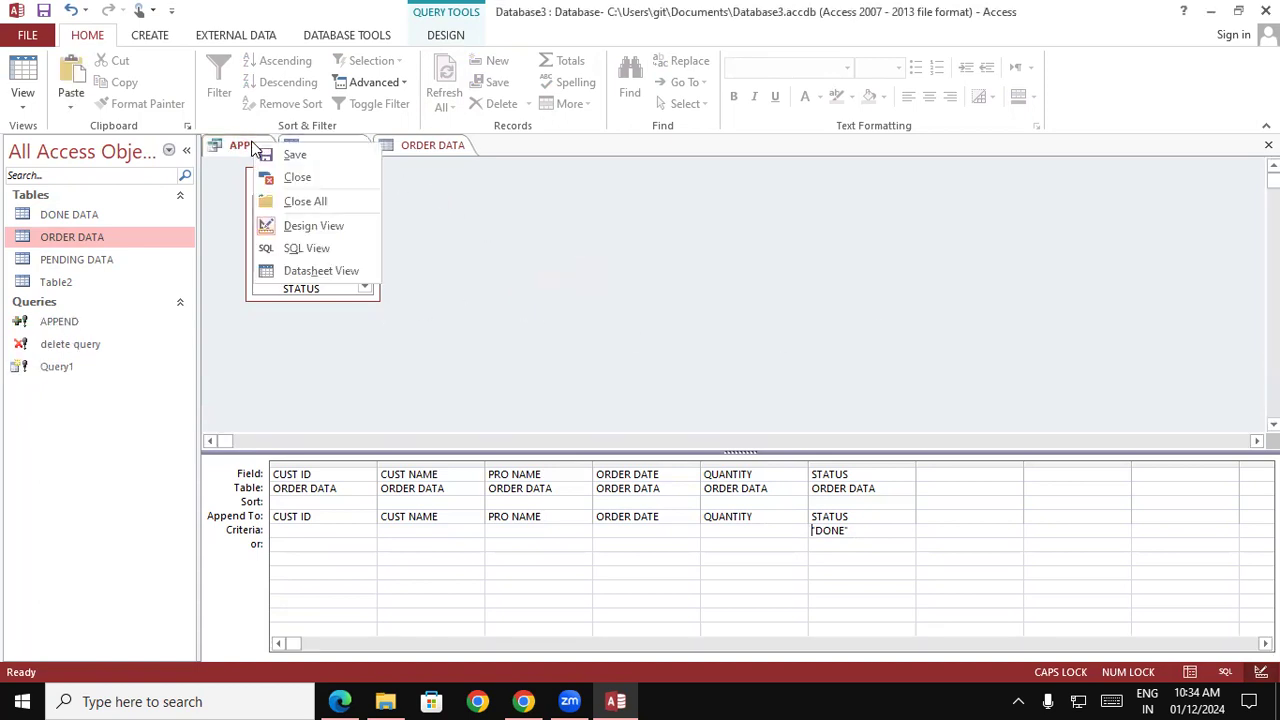
left_click(292, 199)
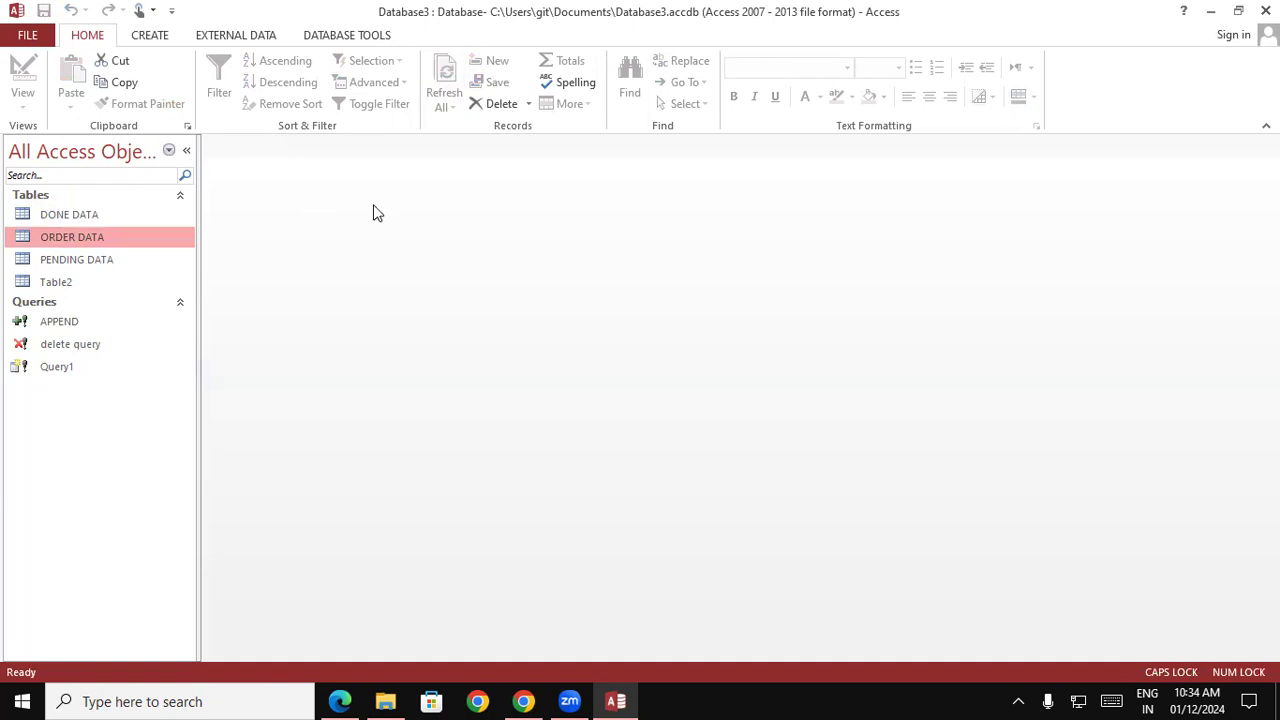
- Review the four DONE DATA records, close that table, and reopen ORDER DATA
double_click(81, 218)
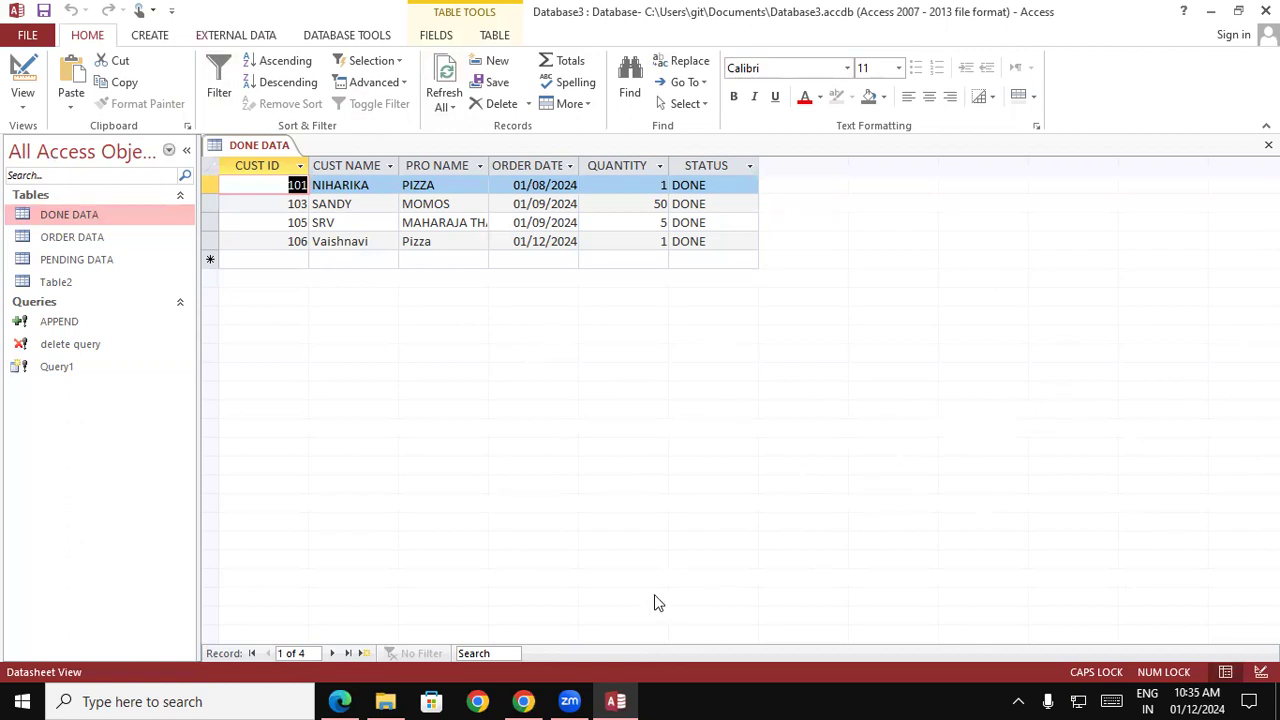
right_click(257, 152)
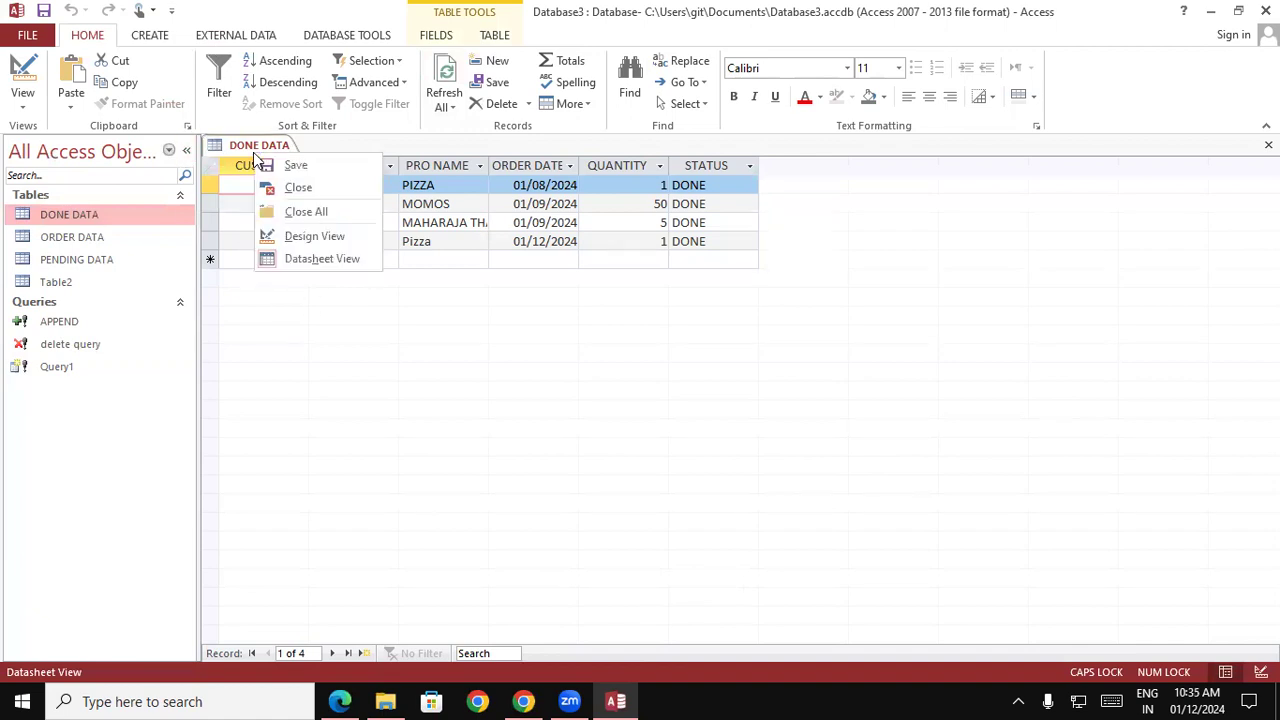
left_click(285, 186)
double_click(60, 238)
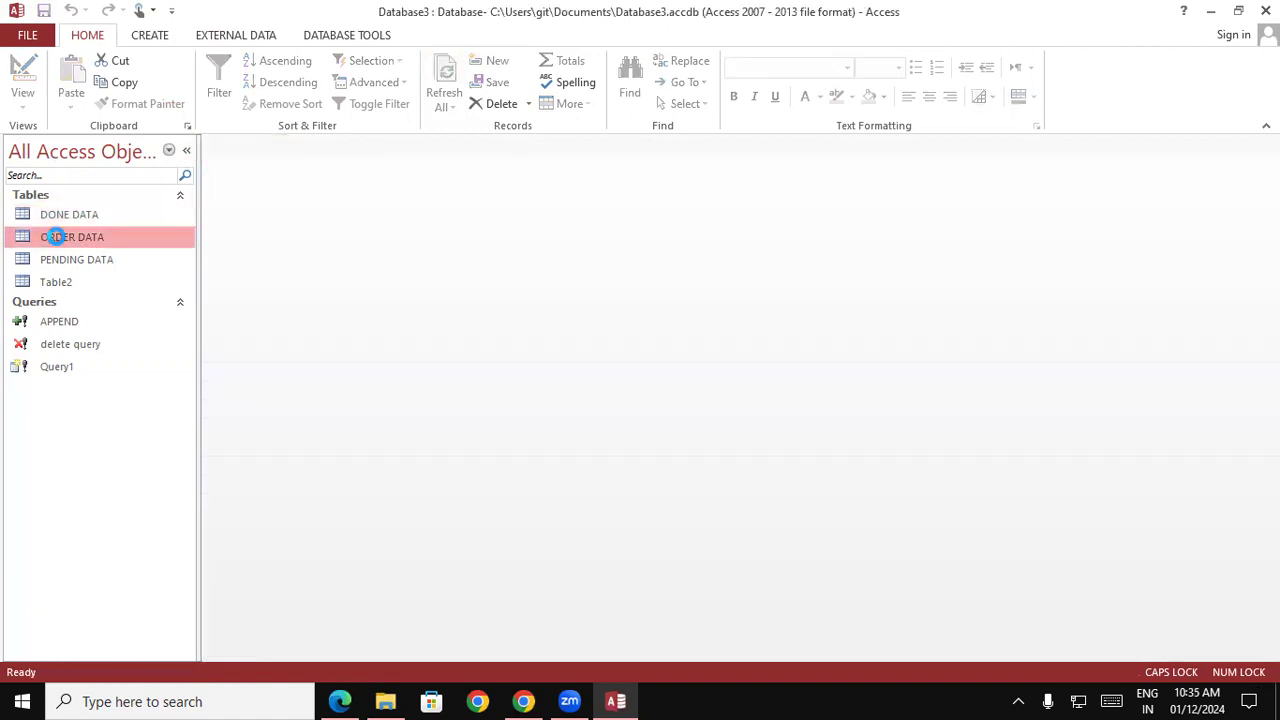
right_click(222, 146)
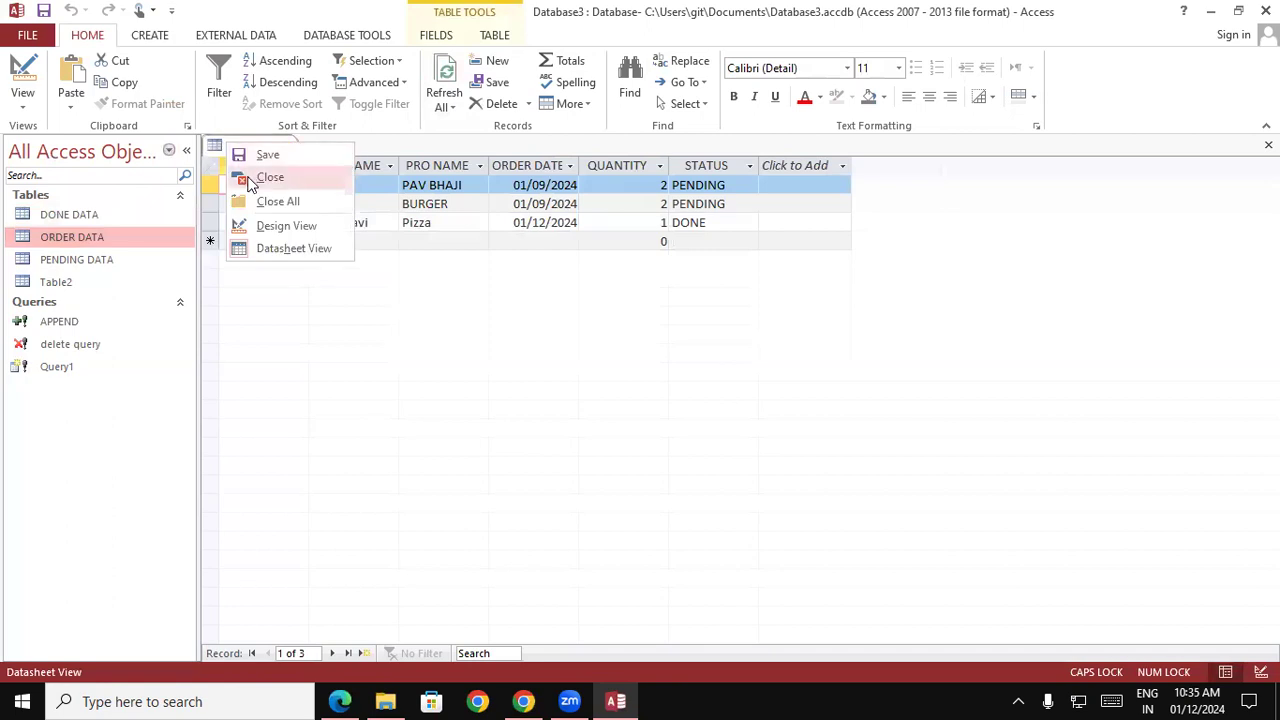
- Close ORDER DATA and create a new table saved as Table1 in design view
left_click(268, 177)
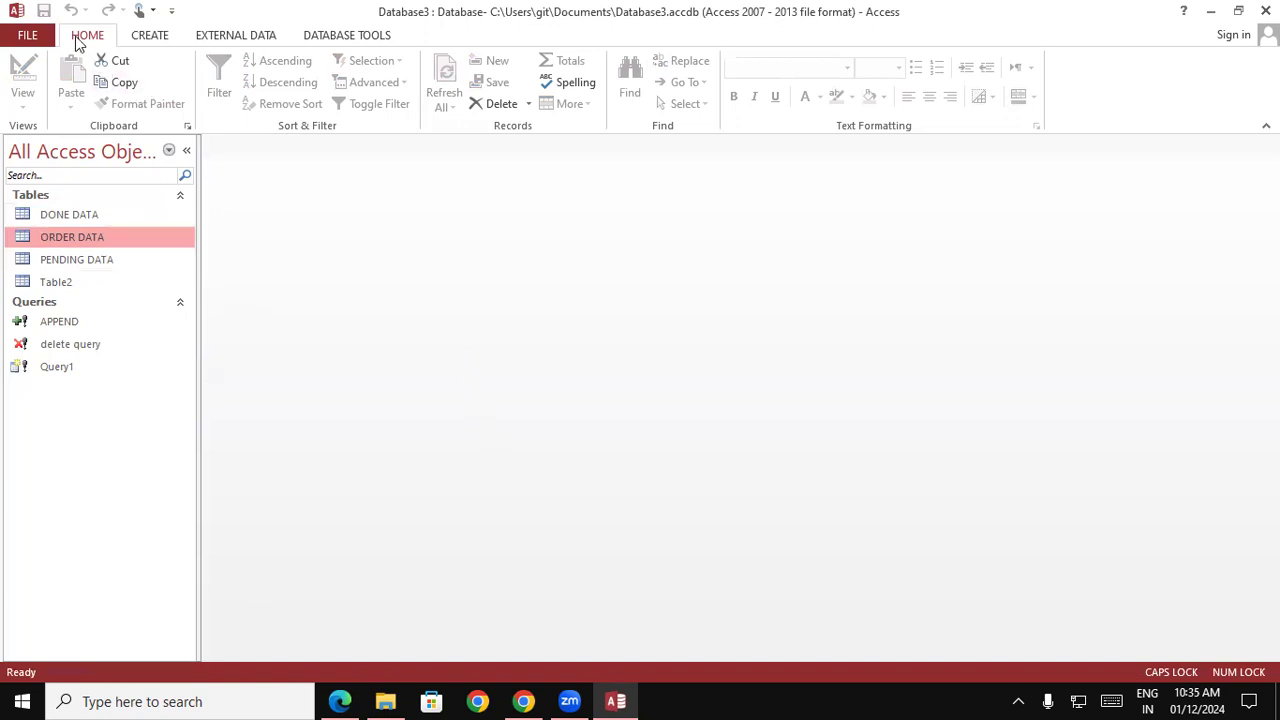
left_click(148, 43)
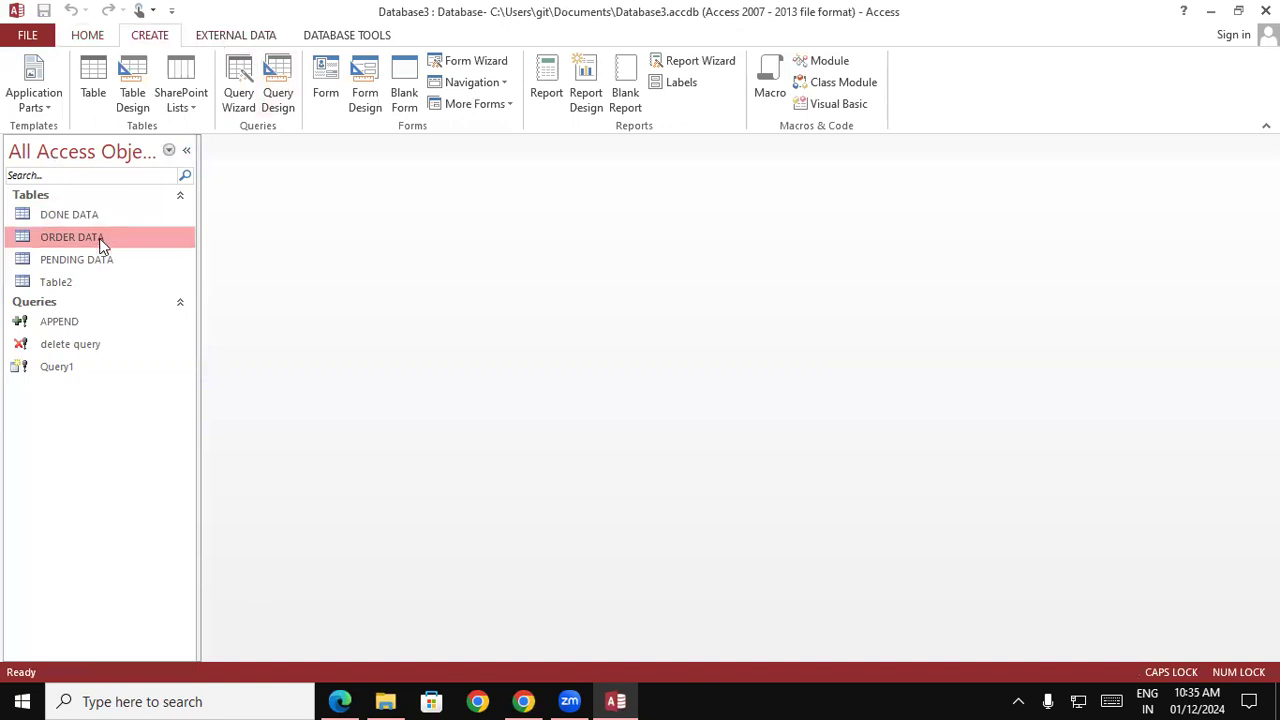
left_click(100, 80)
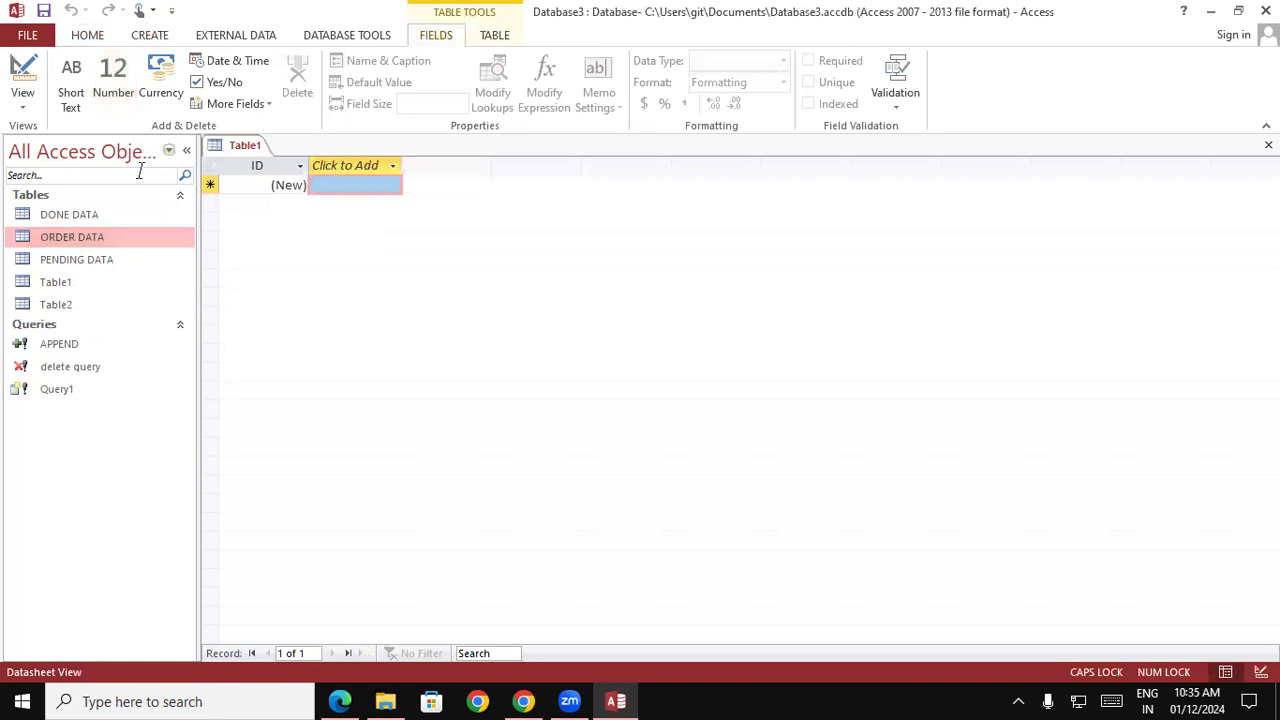
left_click(22, 102)
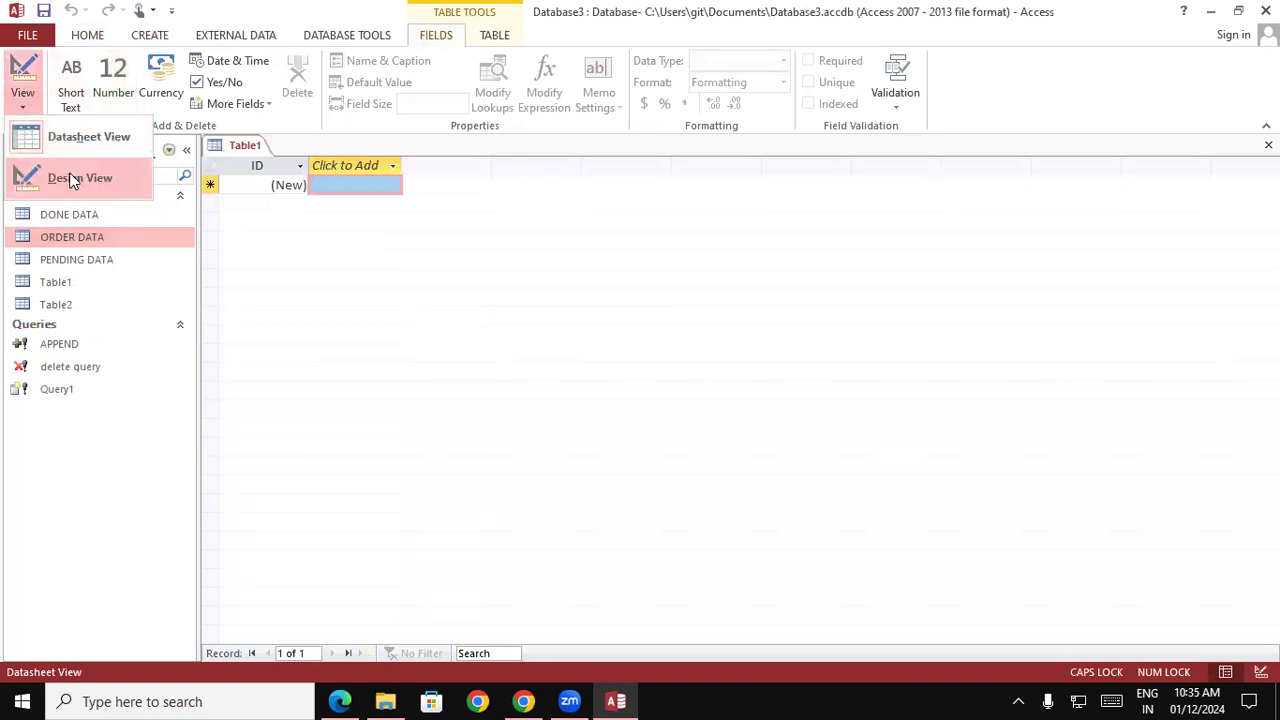
left_click(52, 177)
left_click(645, 279)
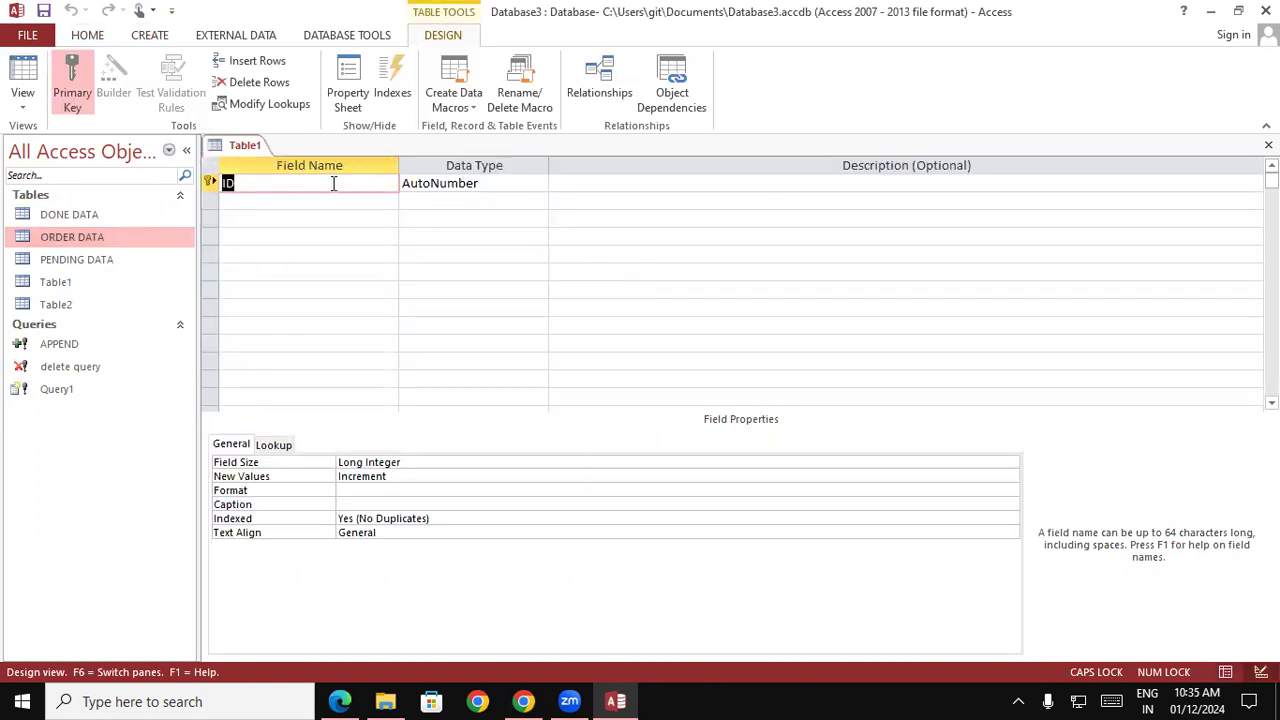
- Define ROLL as Number, and STD NAME and ADDRESS as Short Text fields
type("ROLL")
key("Tab")
type("N")
key("Tab")
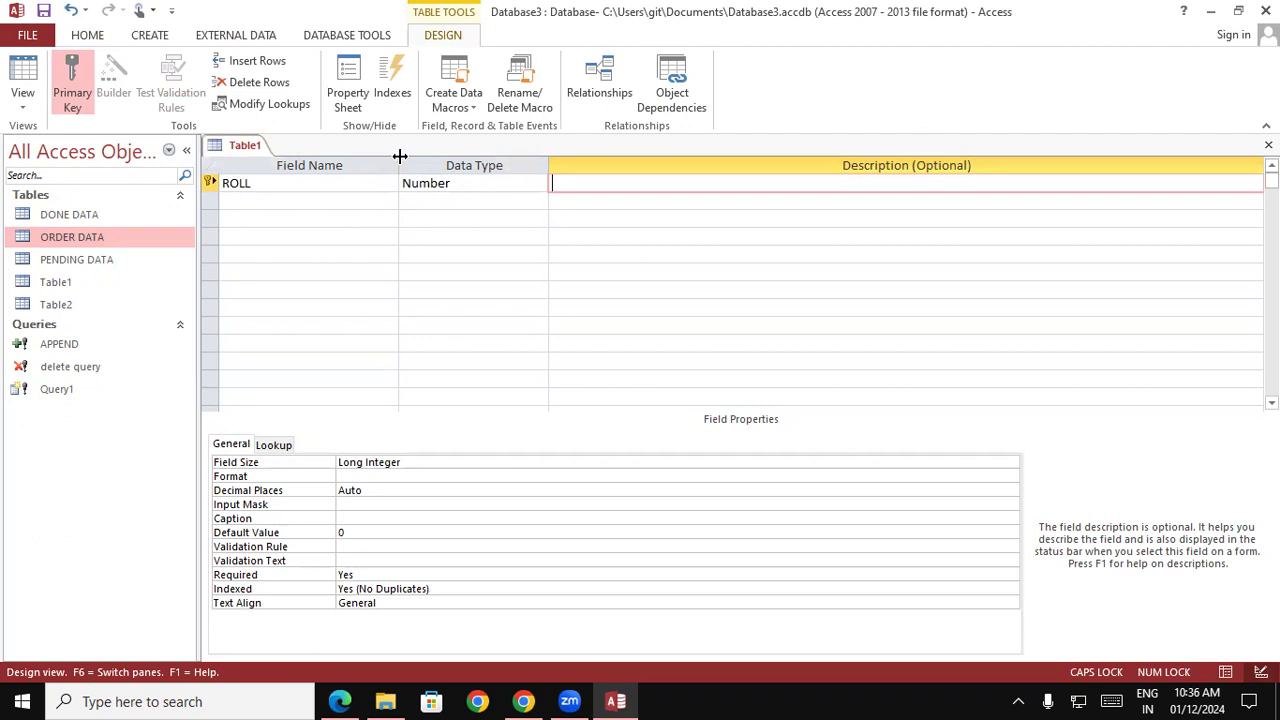
key("Return")
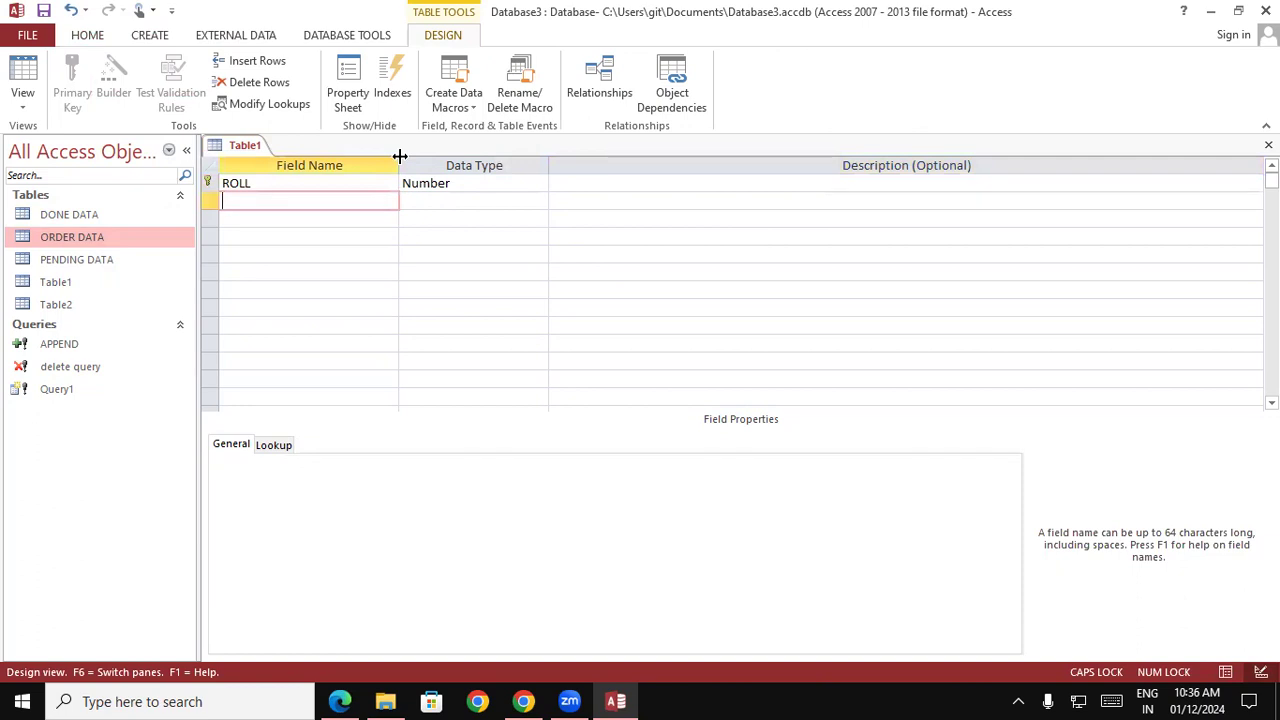
type("STD NAME")
key("Return")
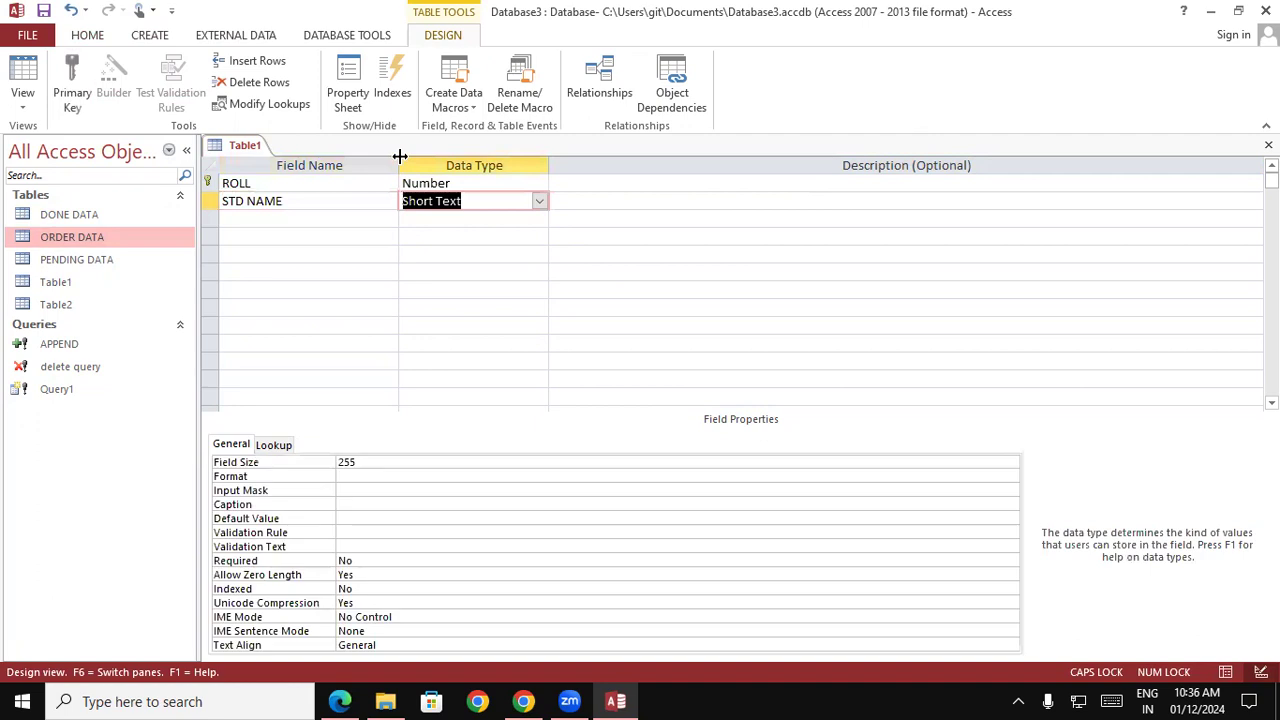
key("Return")
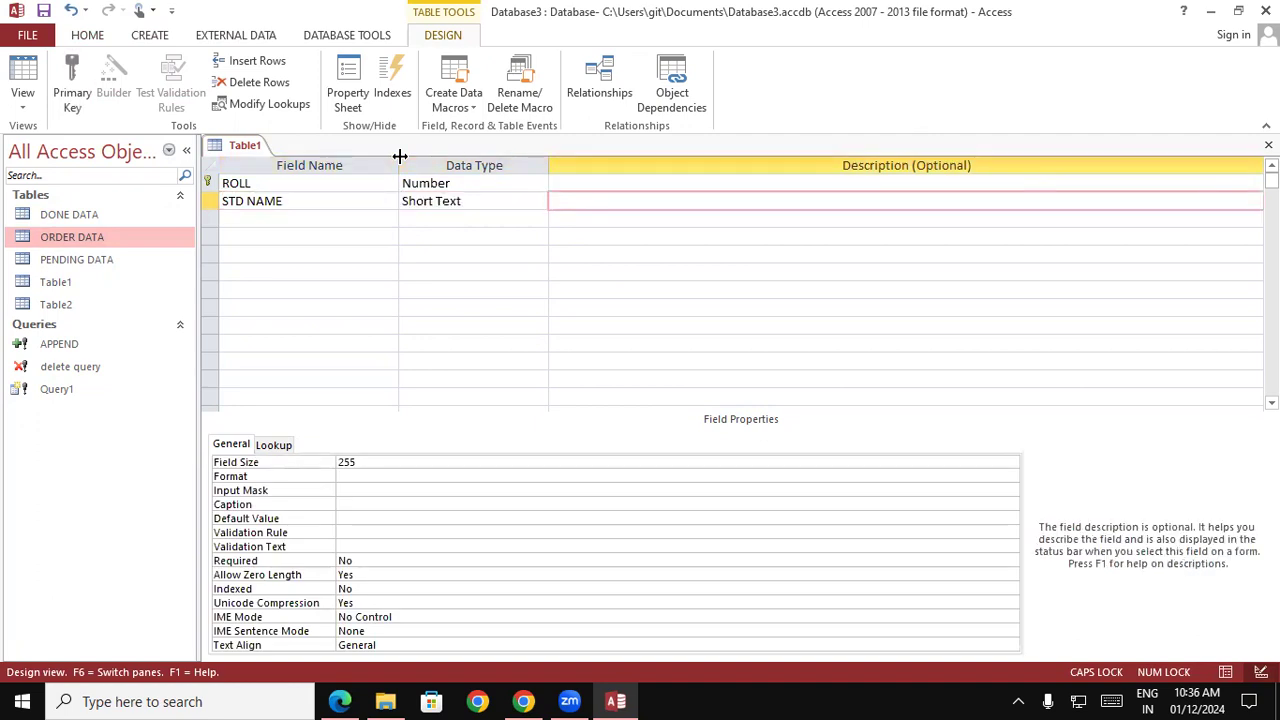
key("Return")
type("ADDRESS")
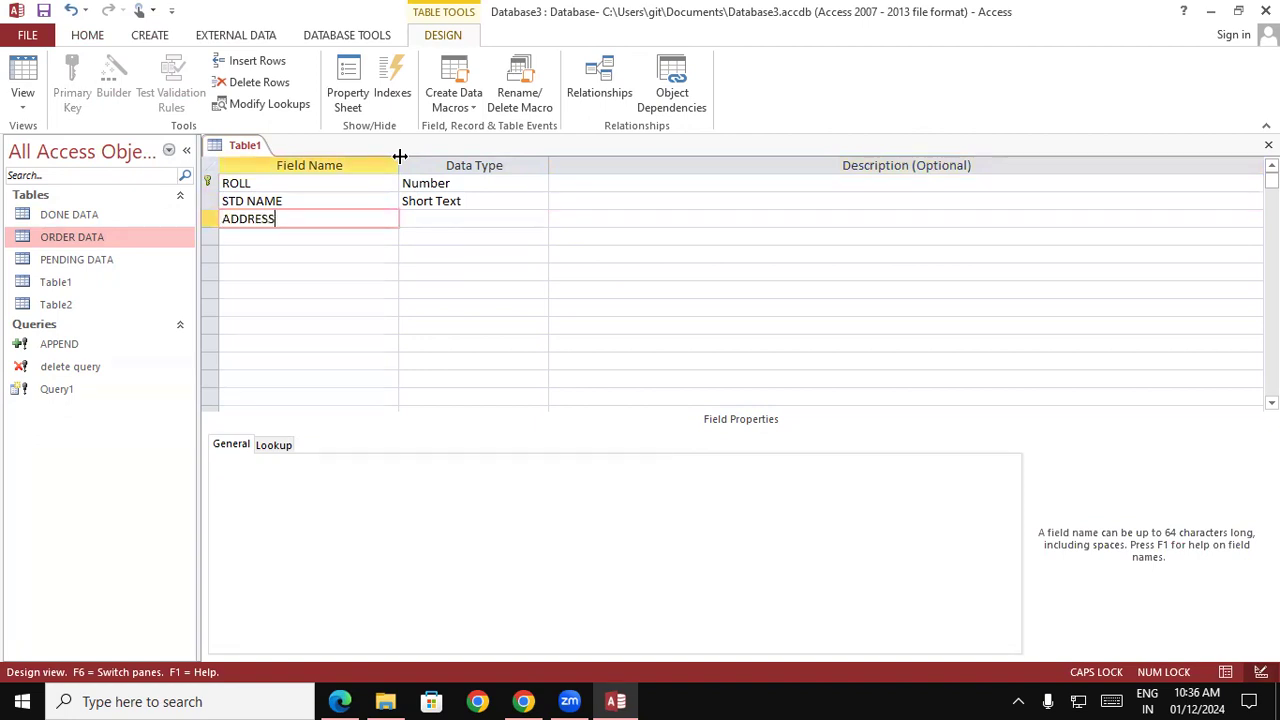
key("Return")
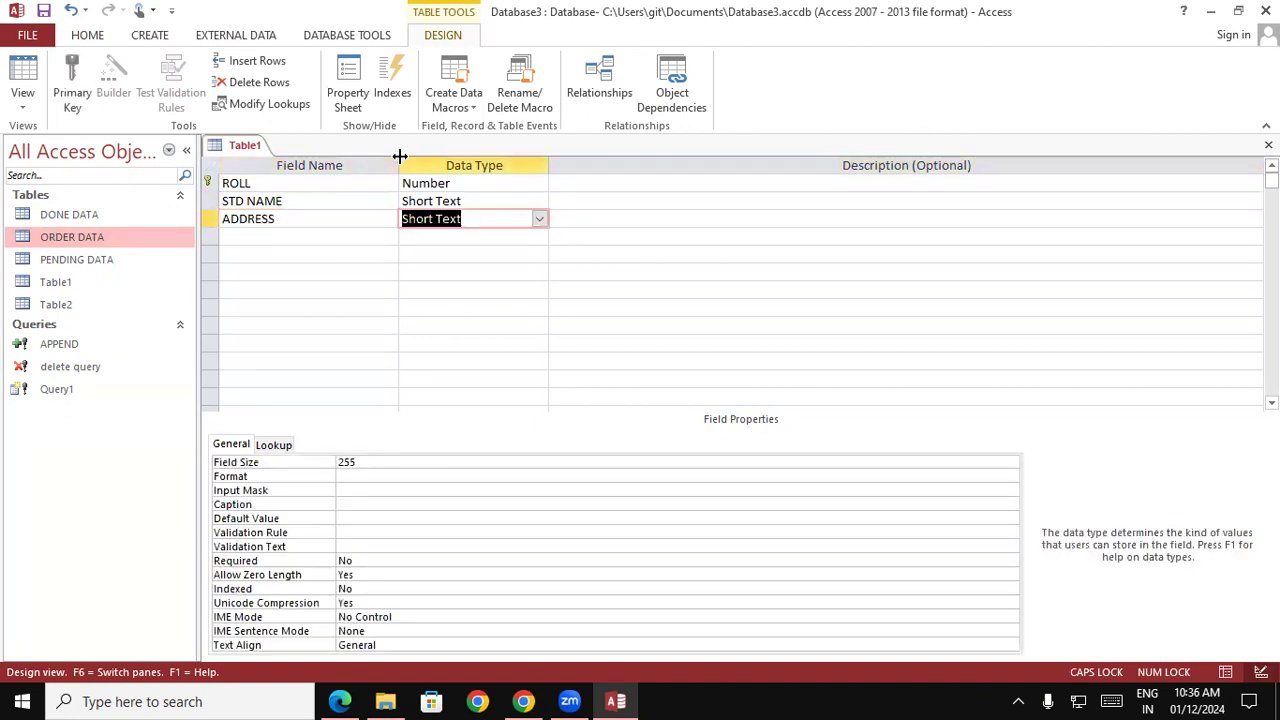
key("Return")
key("Return")
- Add COURSE as Short Text and FEE with Number data type
type("COUR")
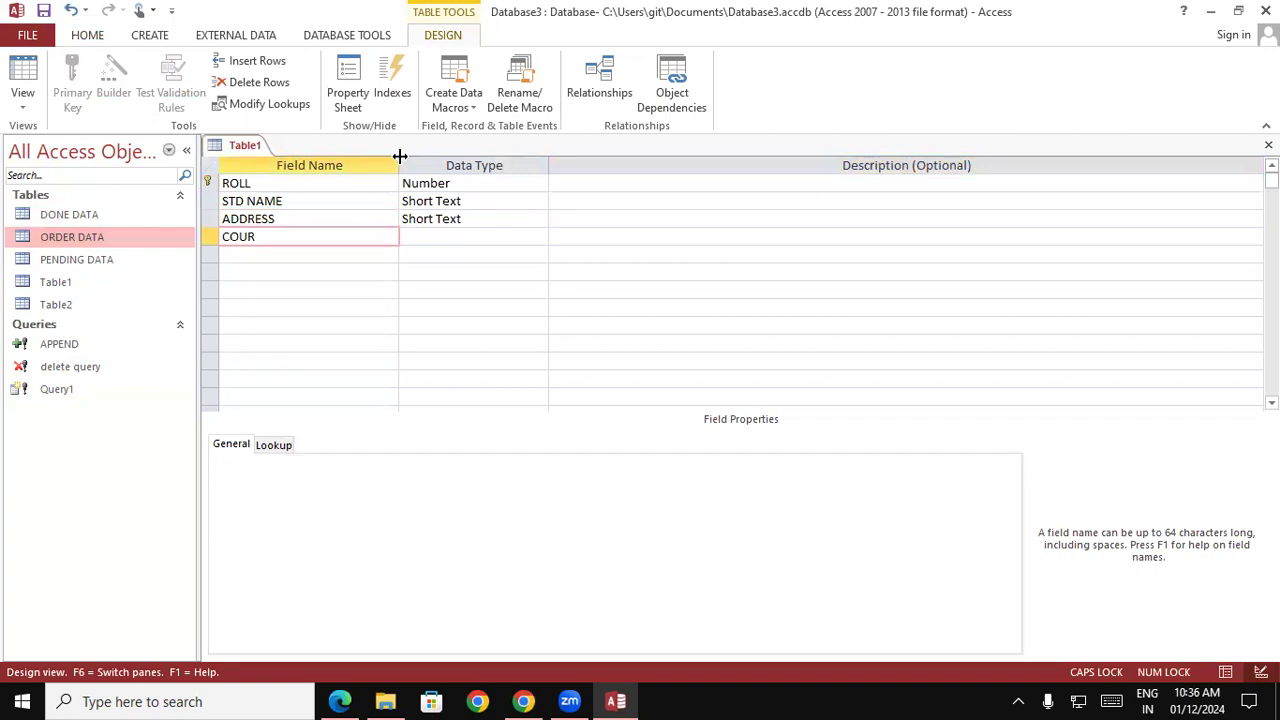
type("SE")
key("Return")
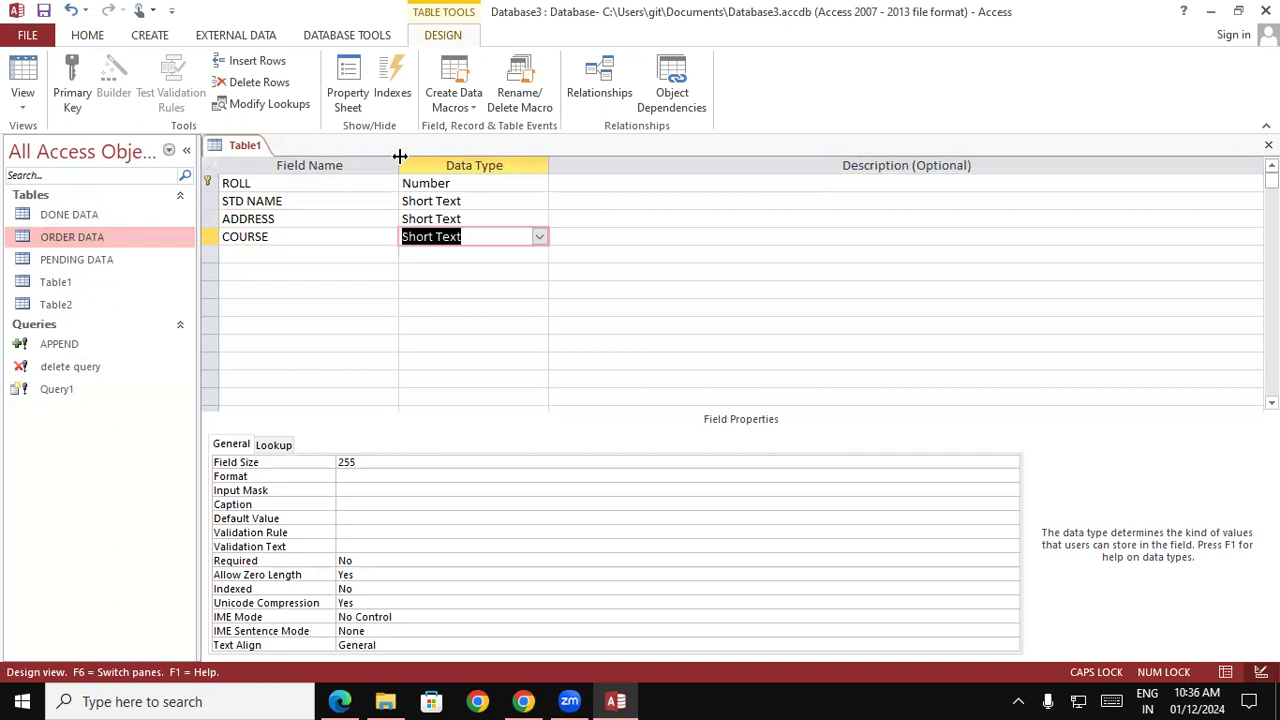
key("Return")
key("Return")
type("FEE")
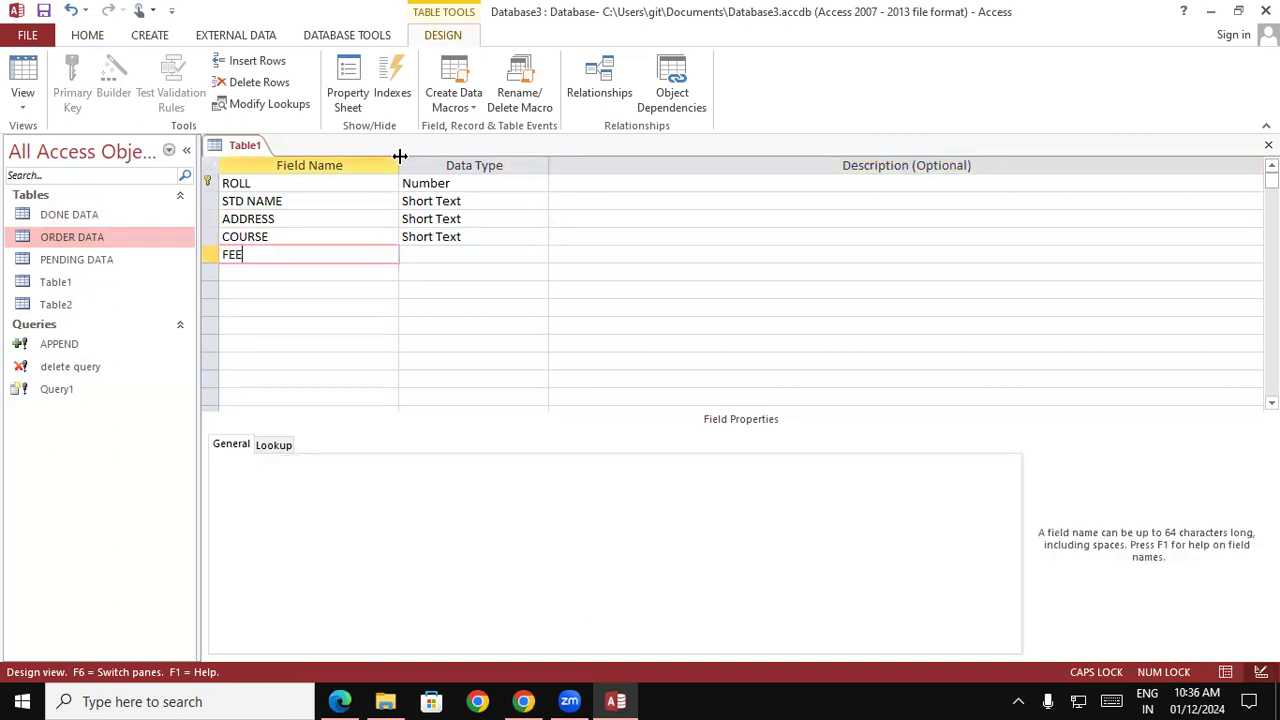
key("Return")
type("Number")
key("Return")
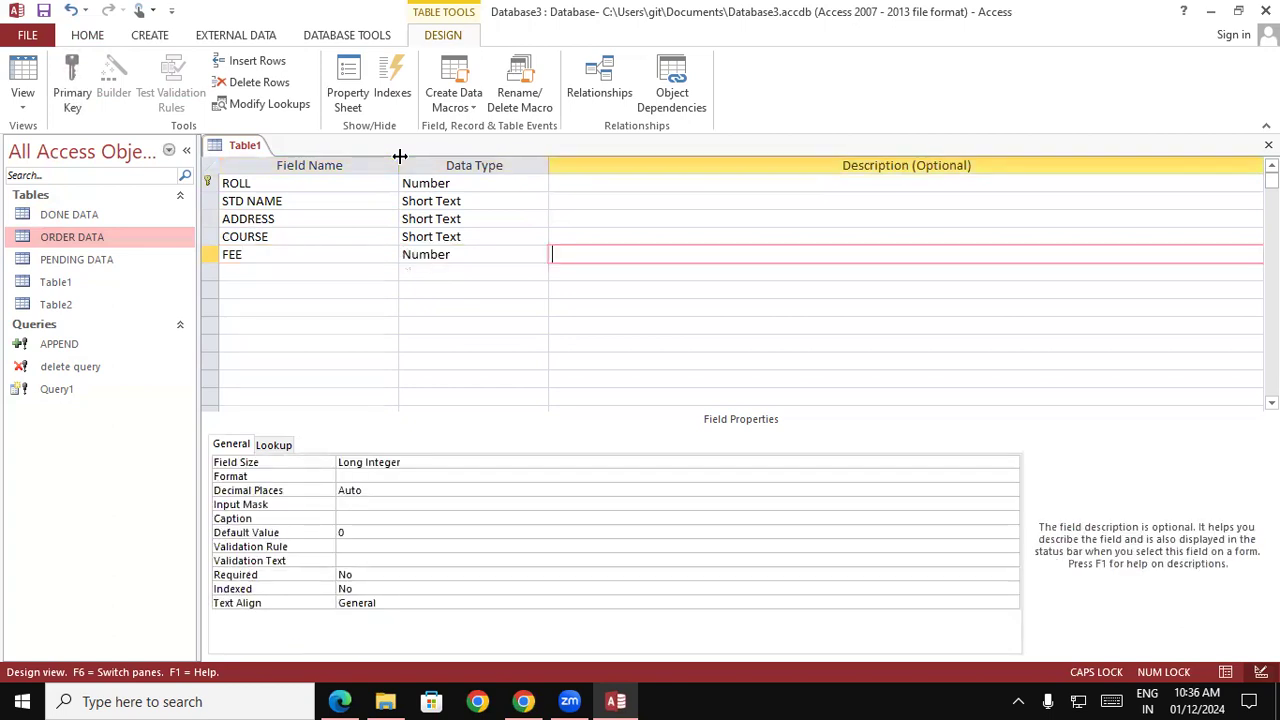
- Save Table1's design, then view Table2's records and close it
right_click(246, 147)
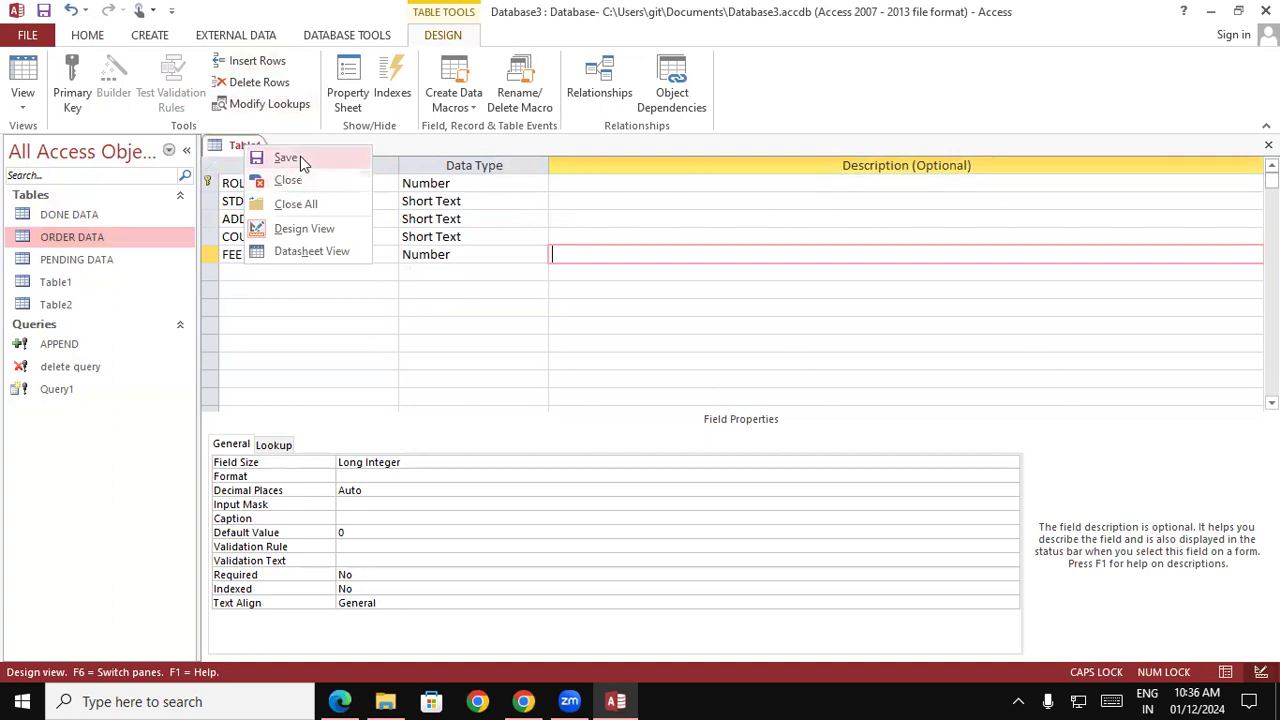
left_click(295, 157)
double_click(57, 303)
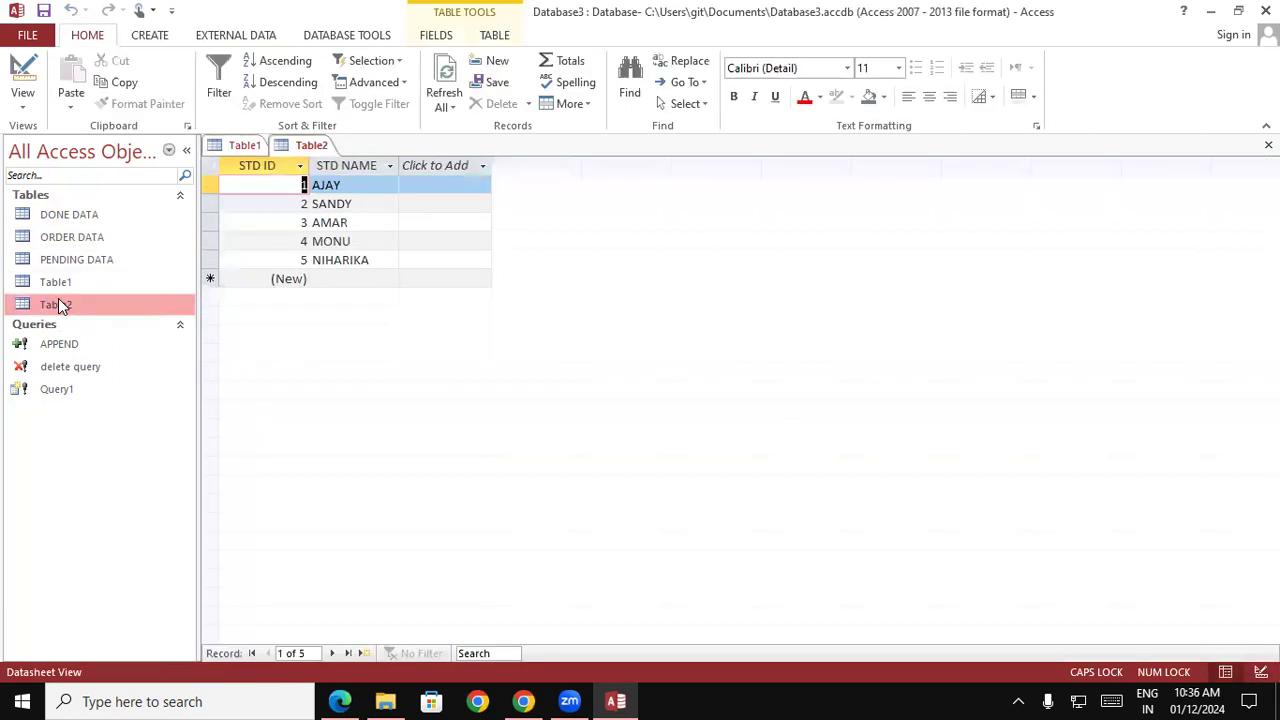
right_click(327, 147)
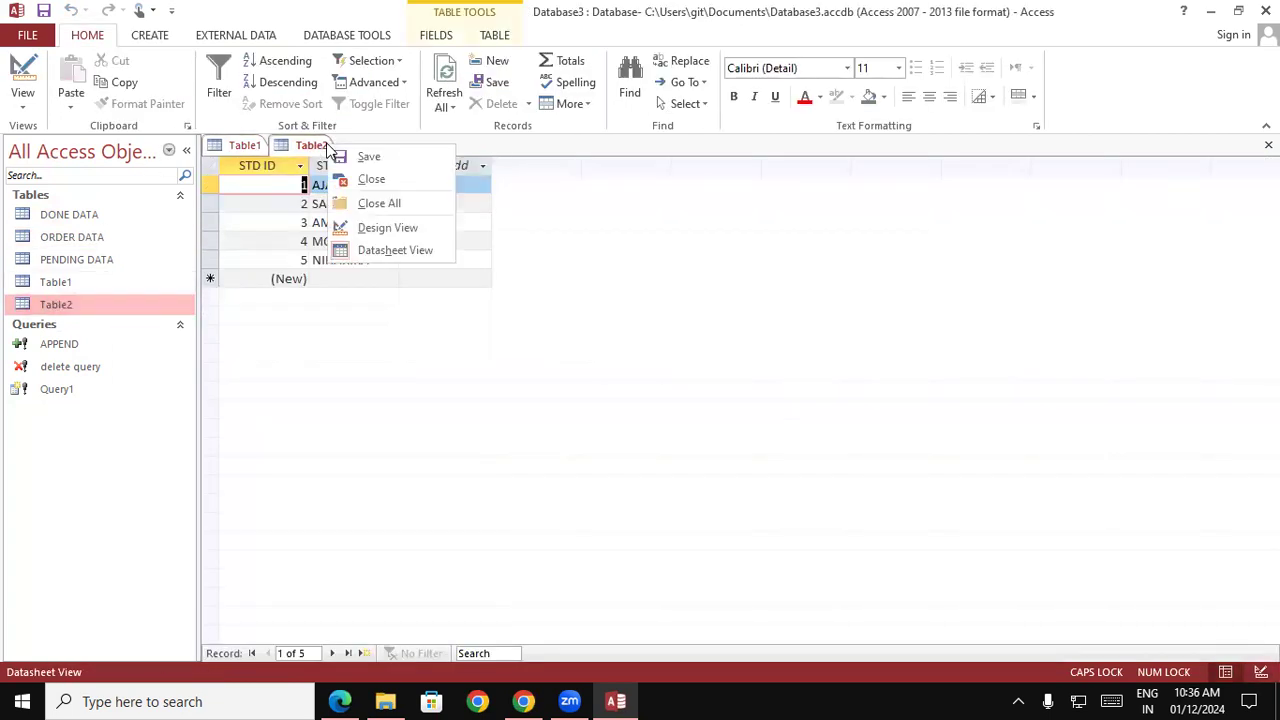
left_click(368, 180)
- Delete Table2 from the database and save Table1's design again
right_click(102, 311)
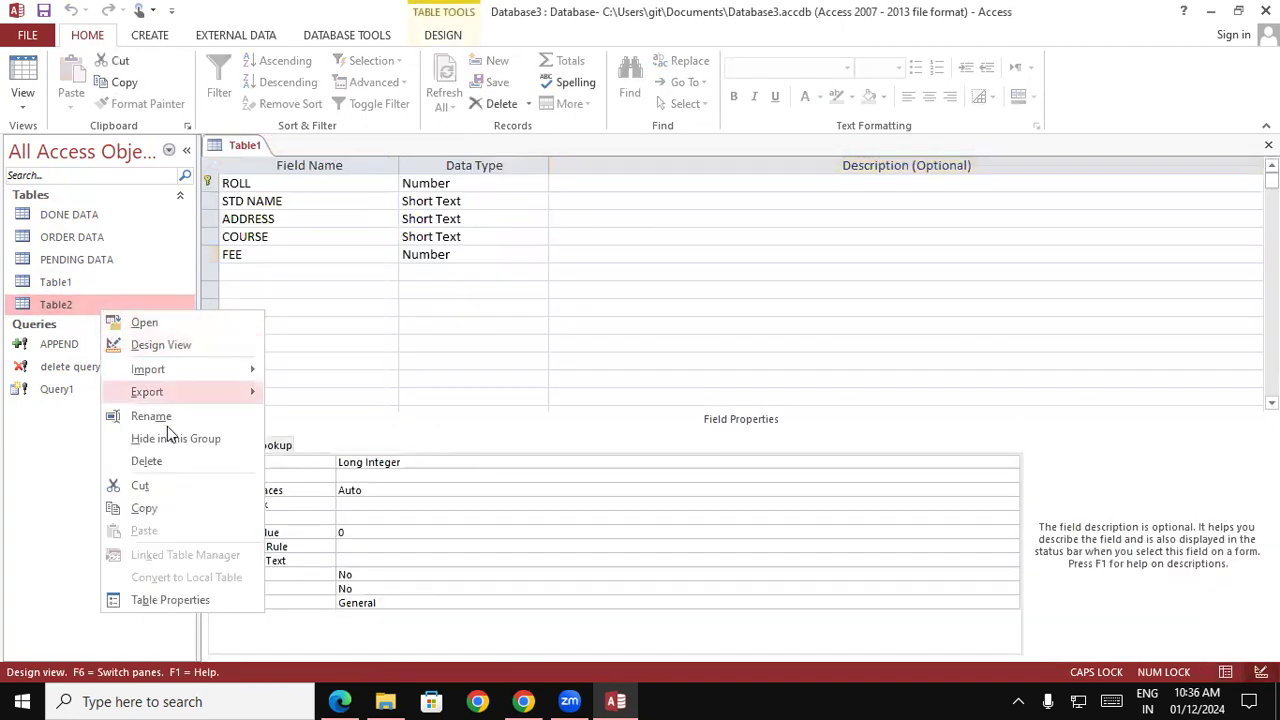
left_click(148, 461)
left_click(584, 406)
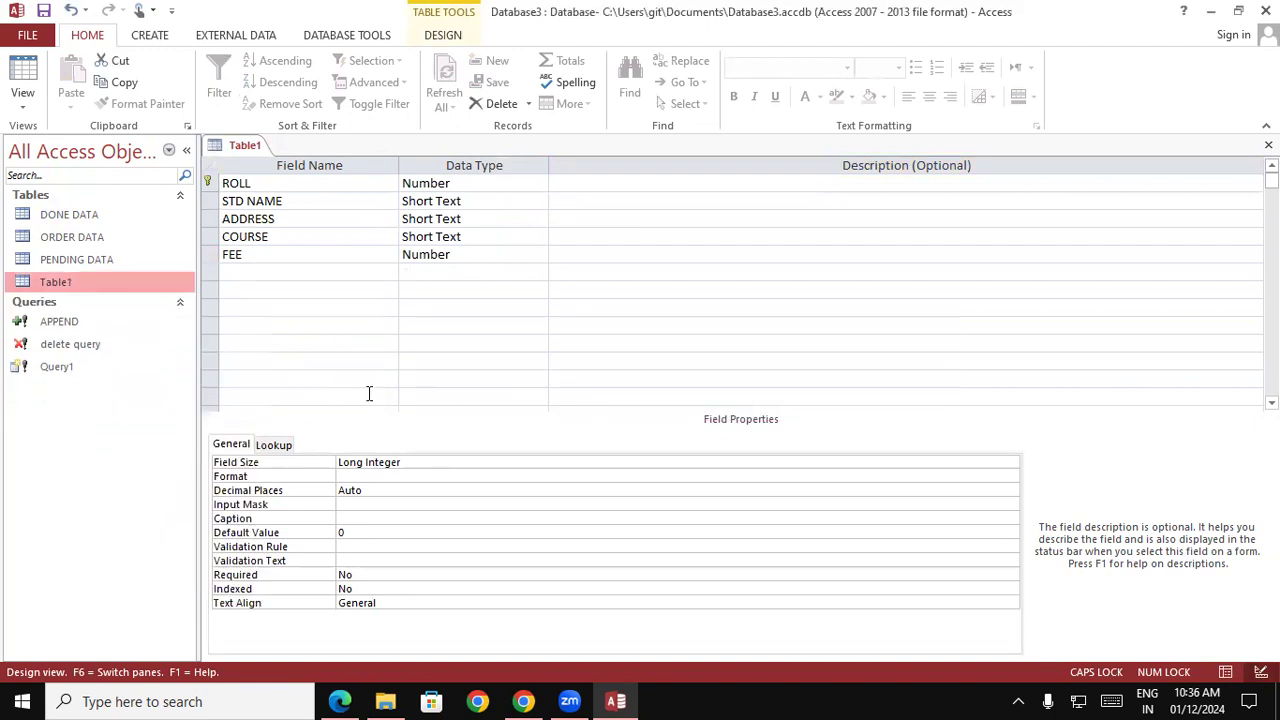
right_click(240, 160)
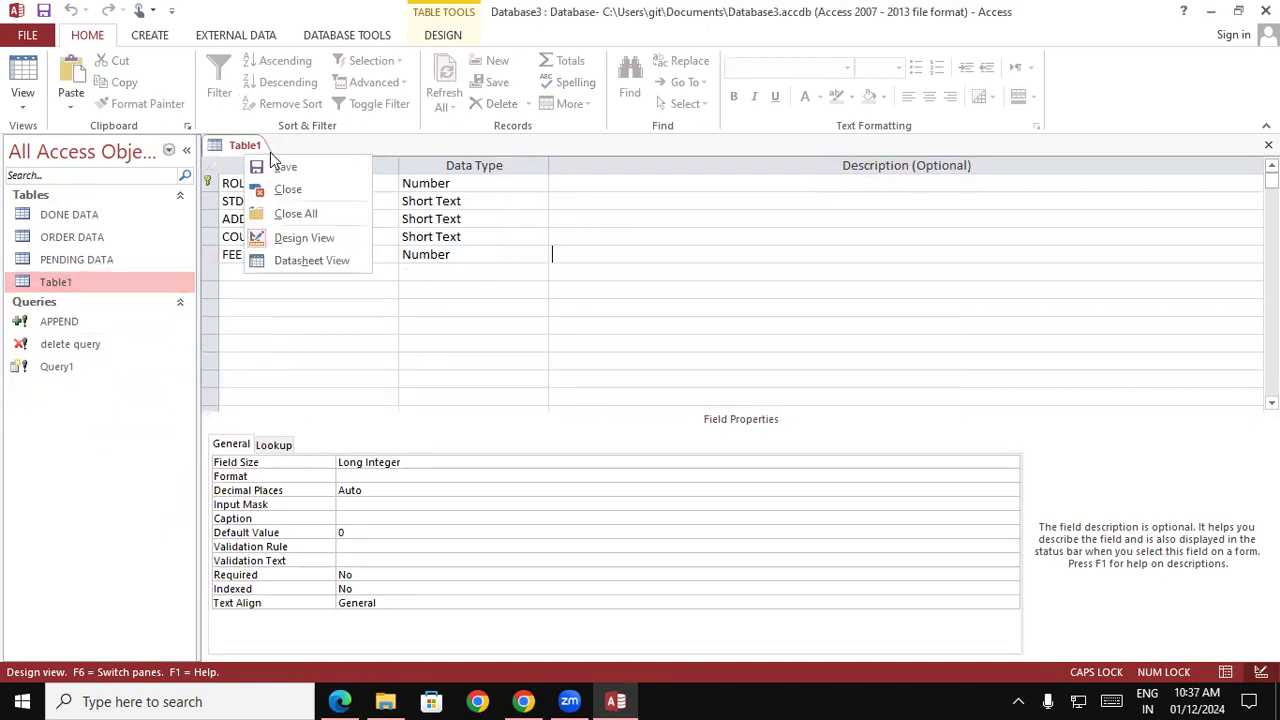
left_click(275, 165)
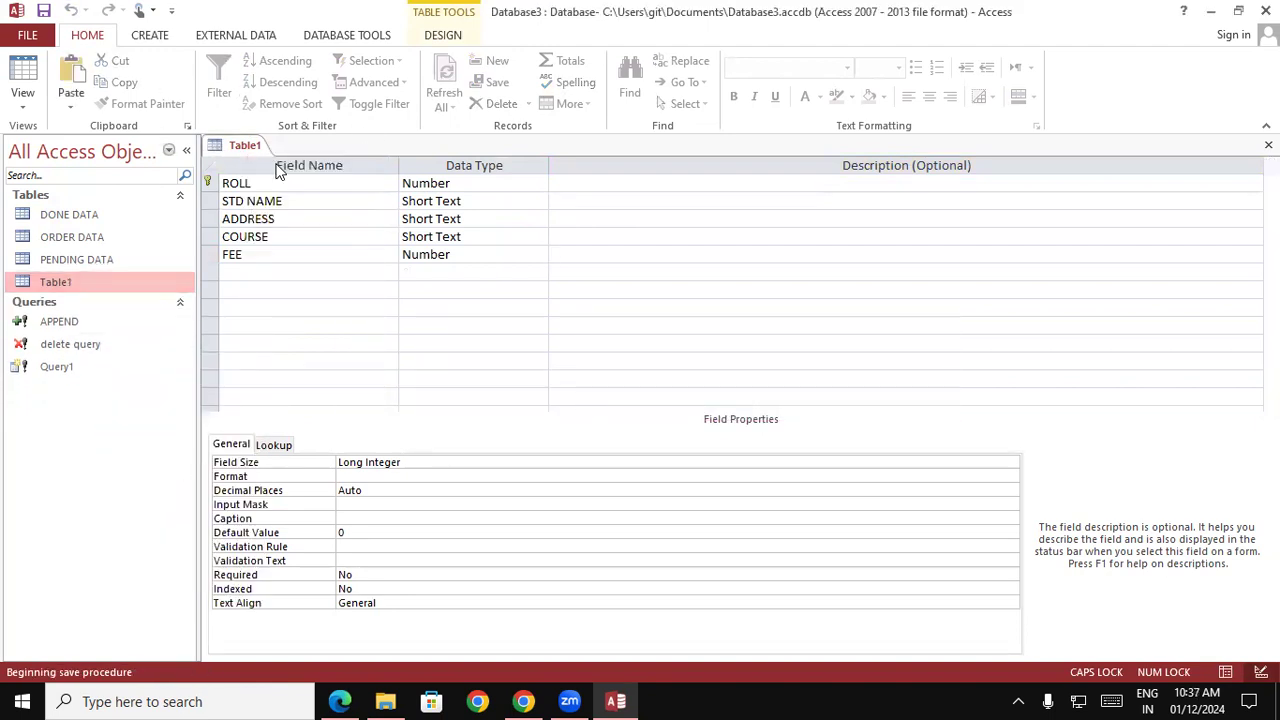
- Create a new blank table saved as Table2 in design view
left_click(150, 36)
left_click(93, 72)
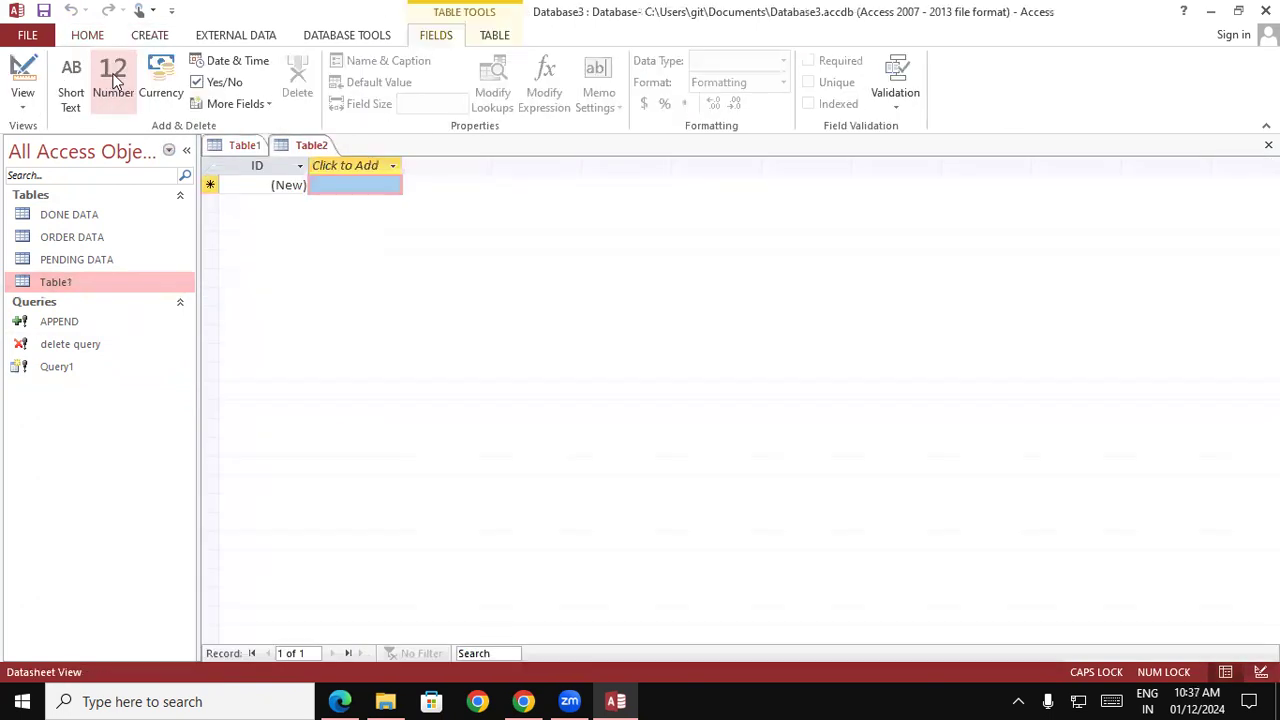
left_click(22, 100)
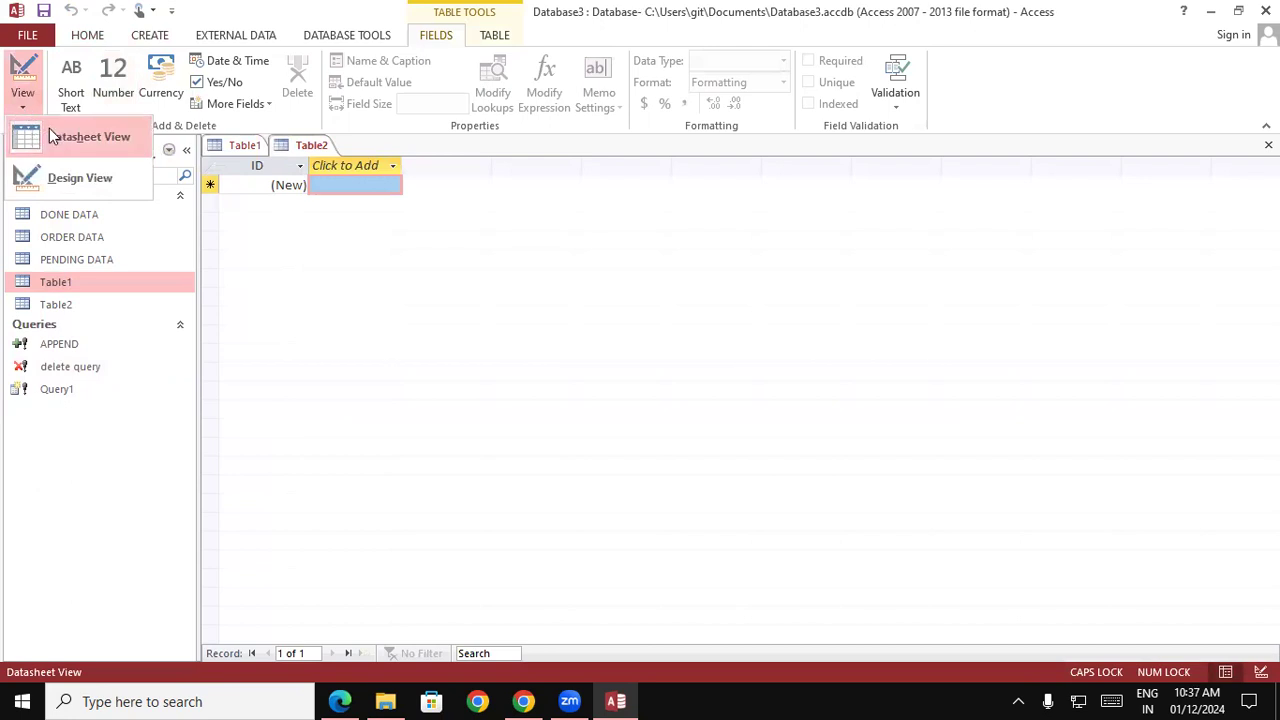
left_click(77, 176)
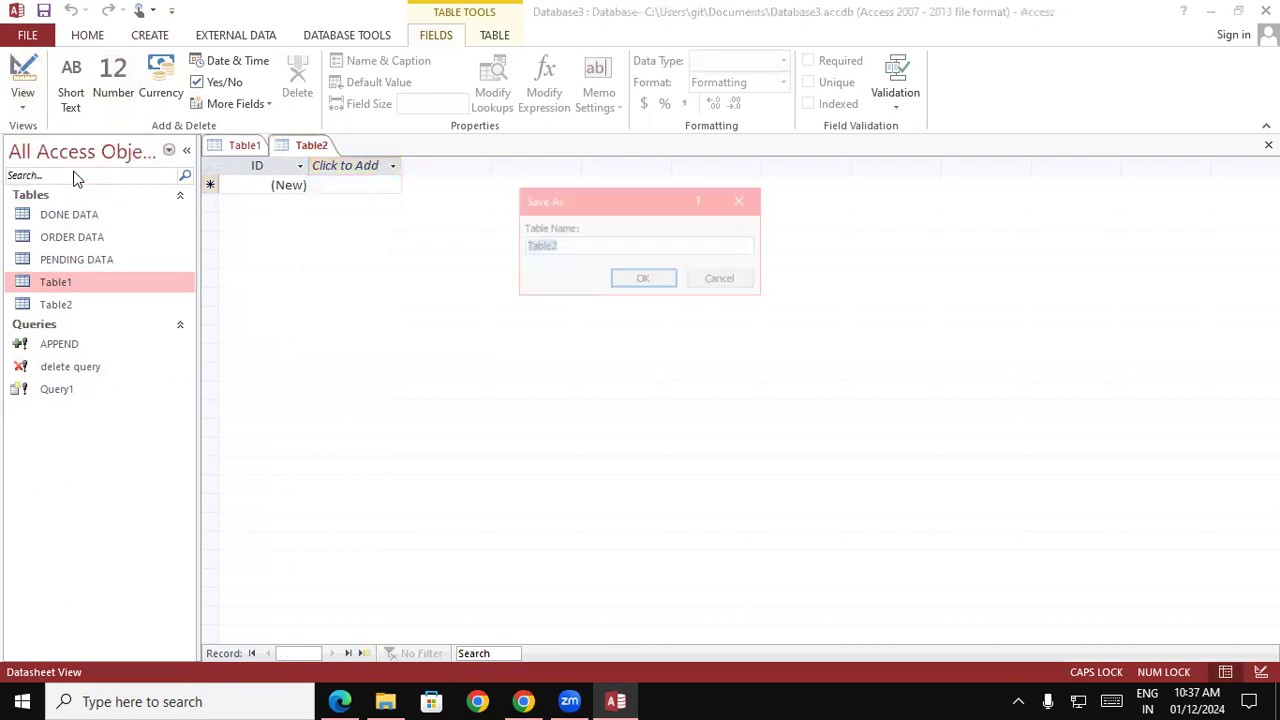
left_click(645, 281)
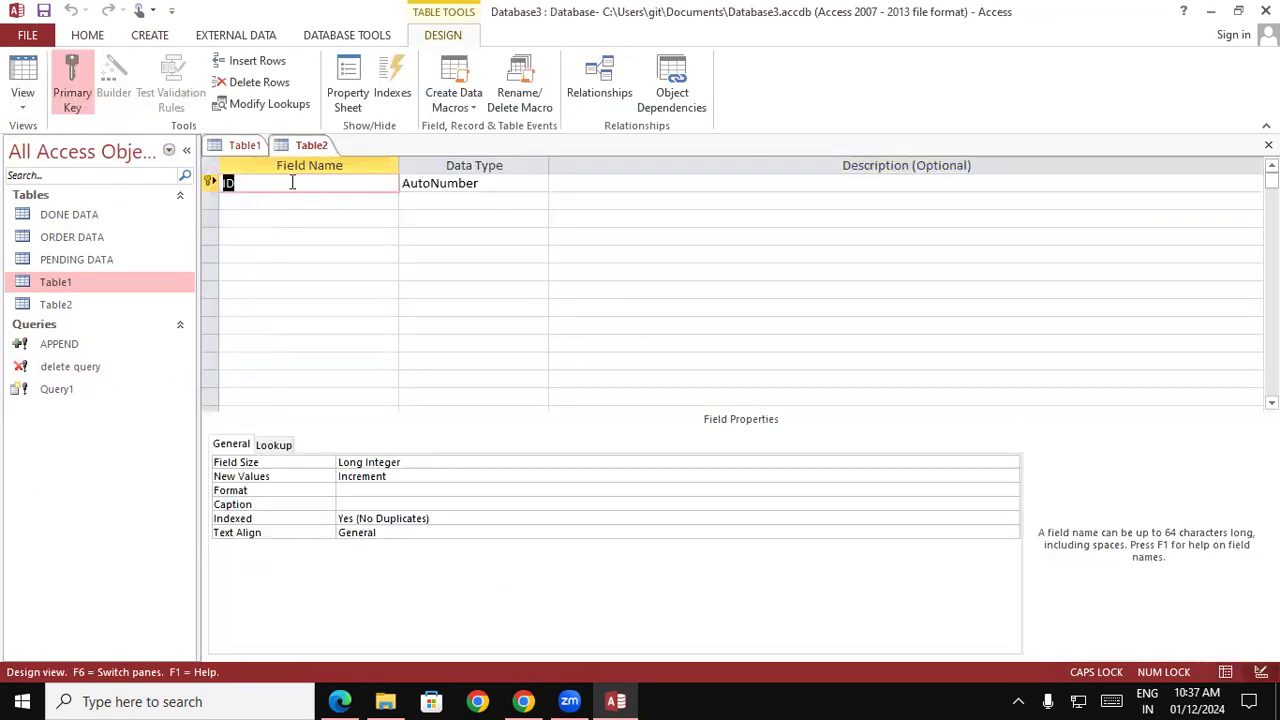
- Add ROLL as a Number field followed by STD NAME
type("ROLL")
key("Tab")
type("N")
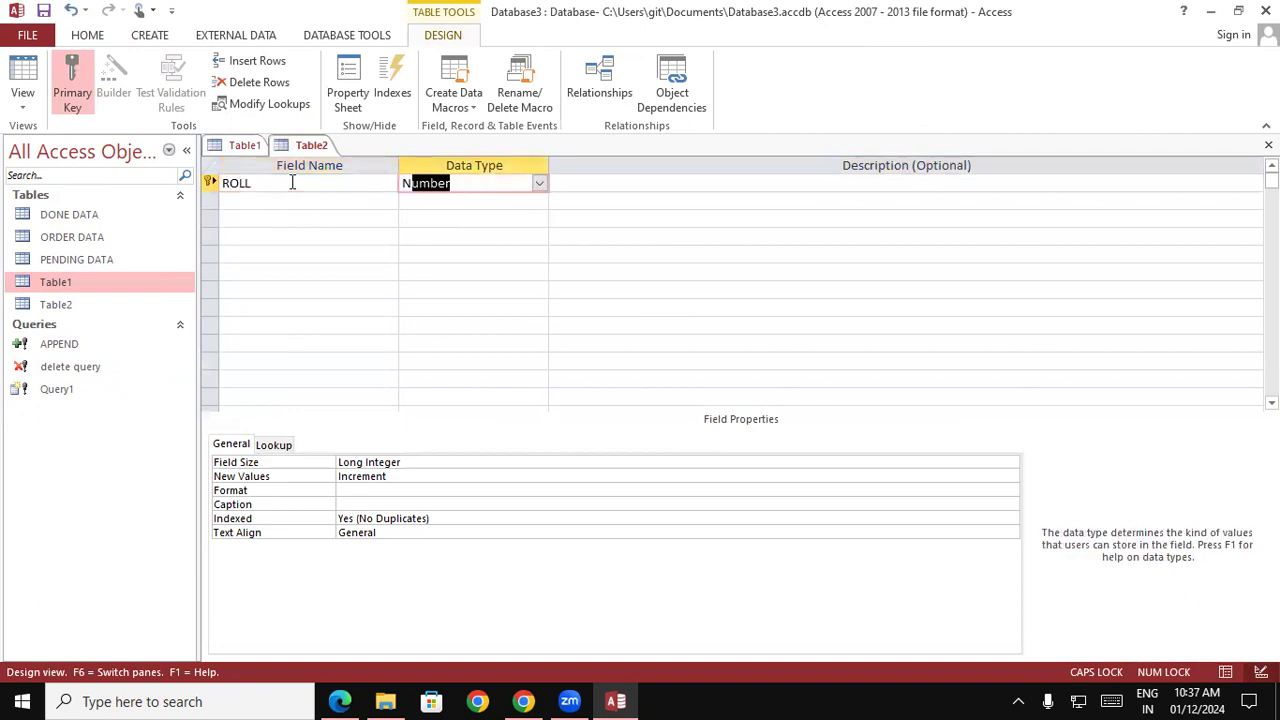
key("Tab")
key("Tab")
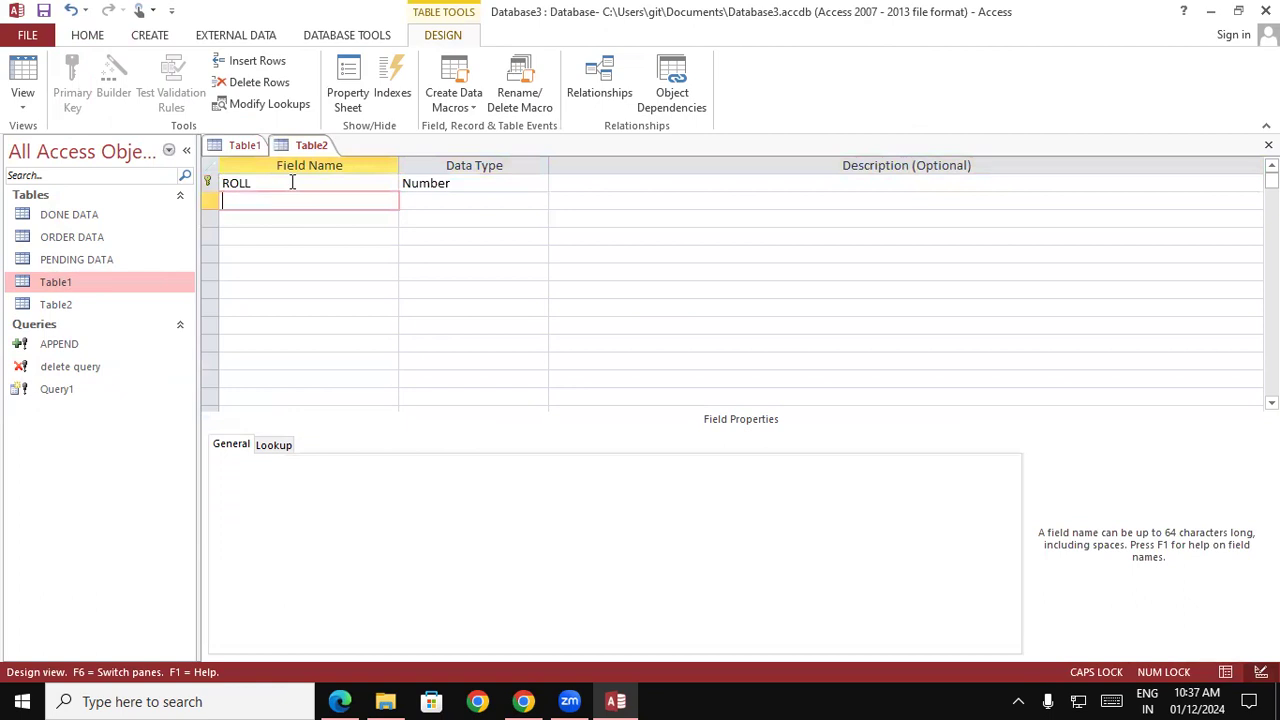
type("STD NAME")
key("Tab")
key("Tab")
key("Tab")
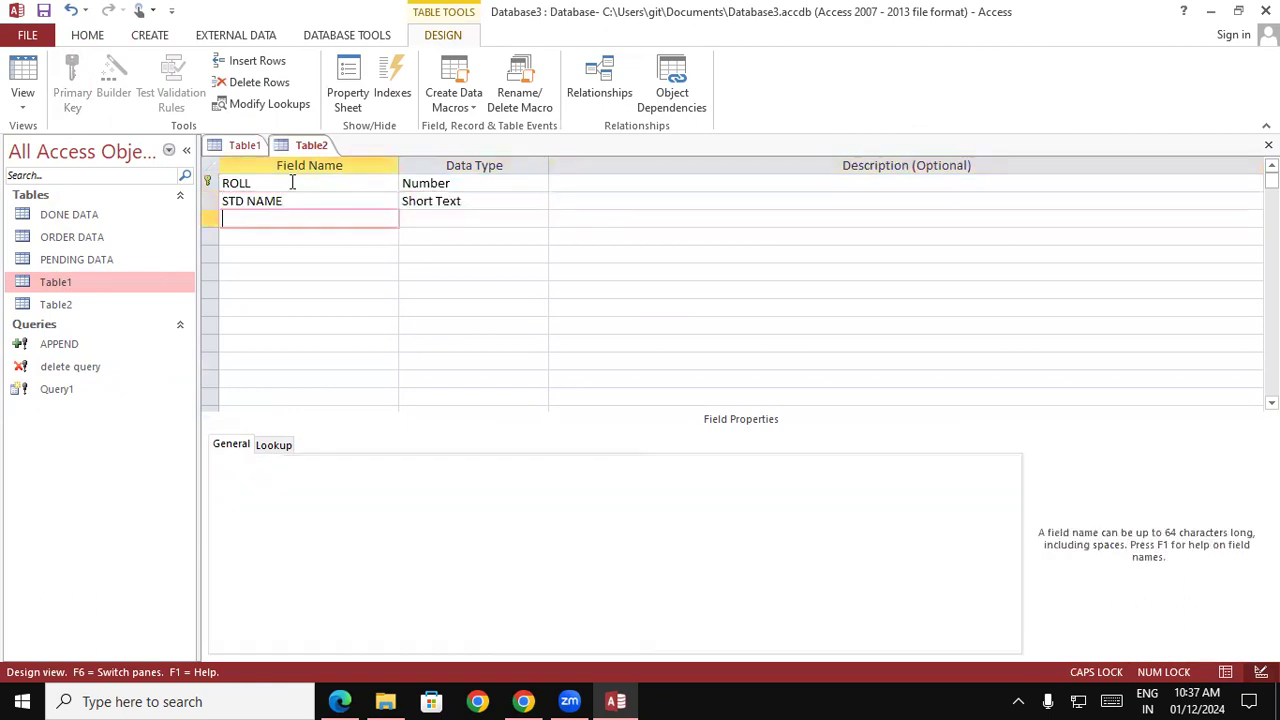
- Add ADDRESS, COURSE and FEE fields, giving FEE the Number type
type("ADDRESS")
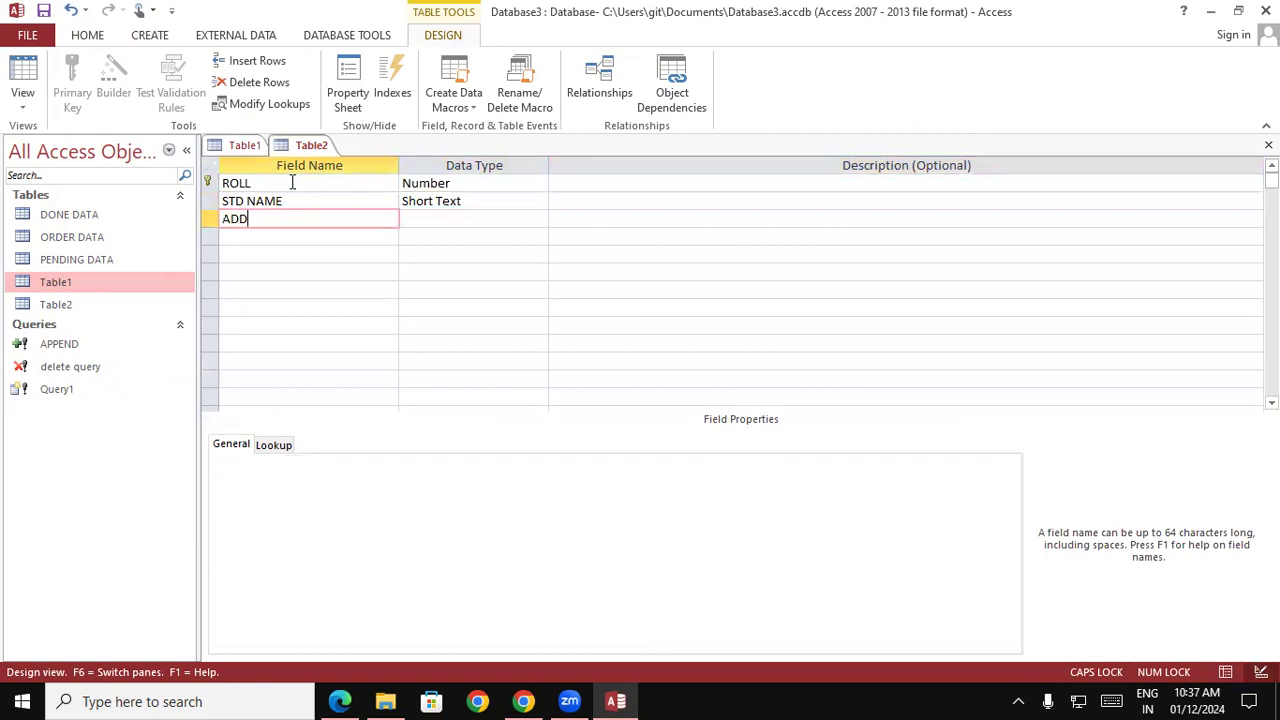
key("Tab")
key("Tab")
key("Tab")
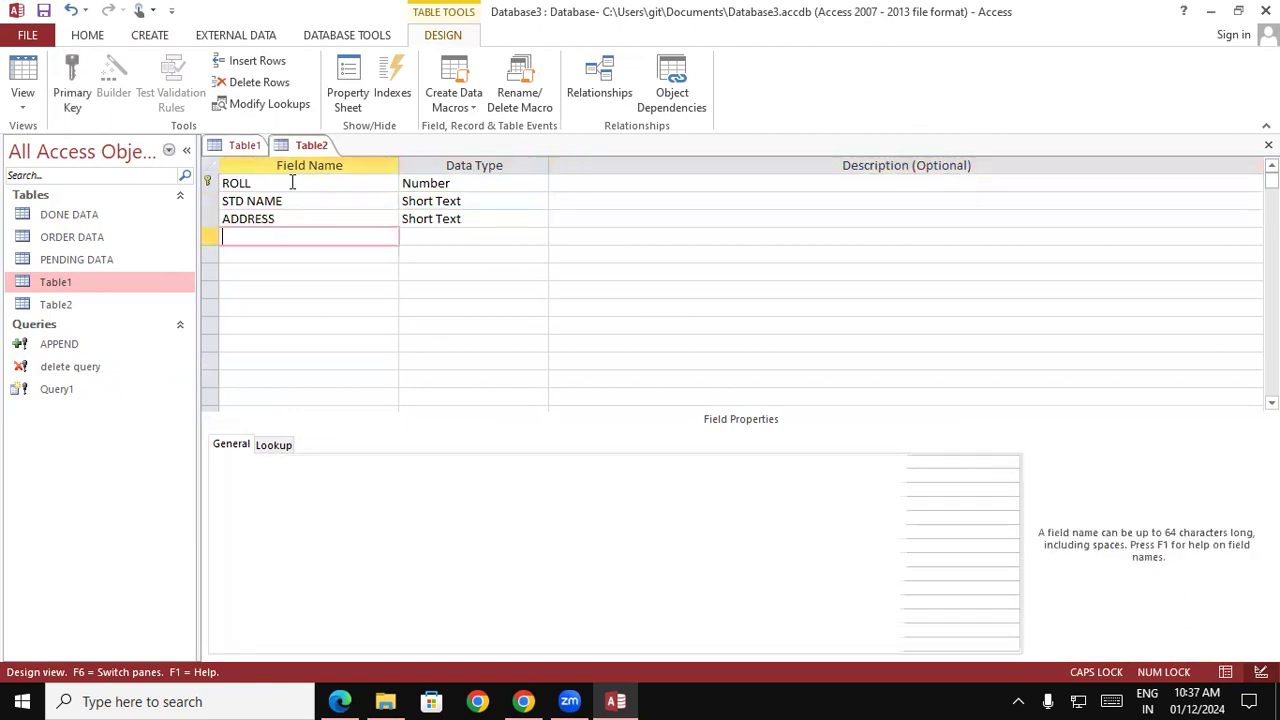
type("COURSE")
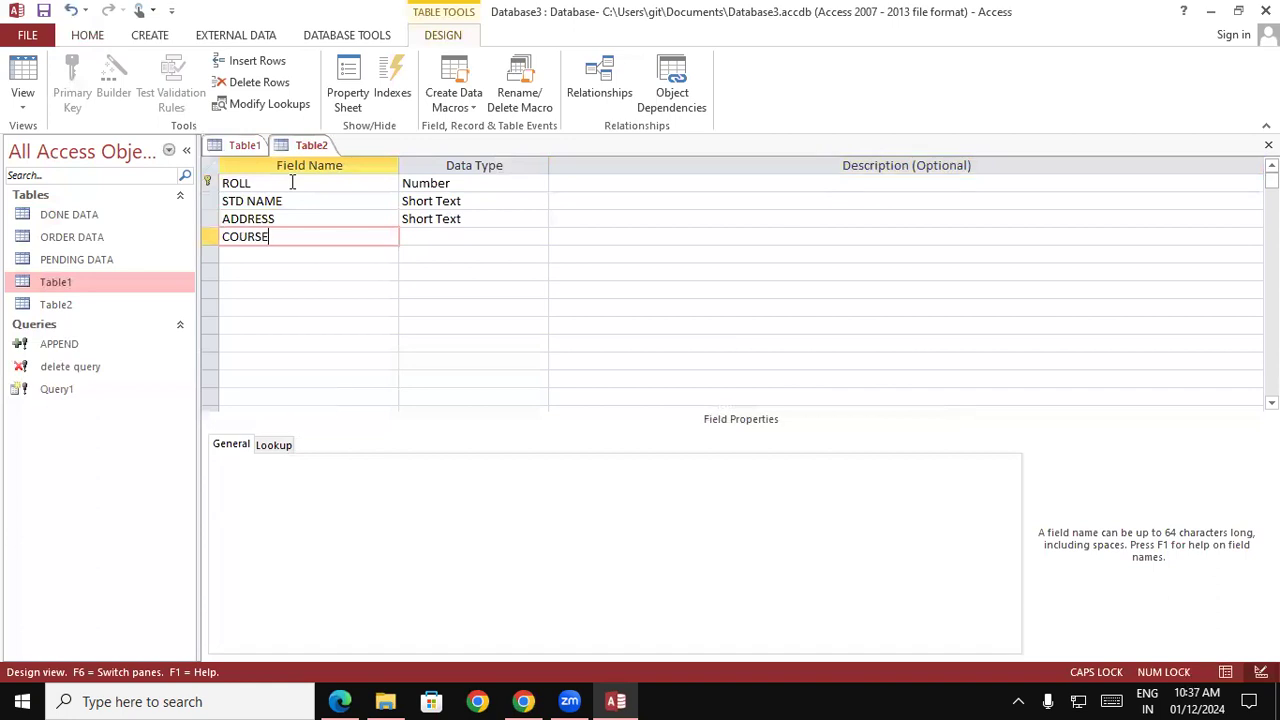
key("Tab")
key("Tab")
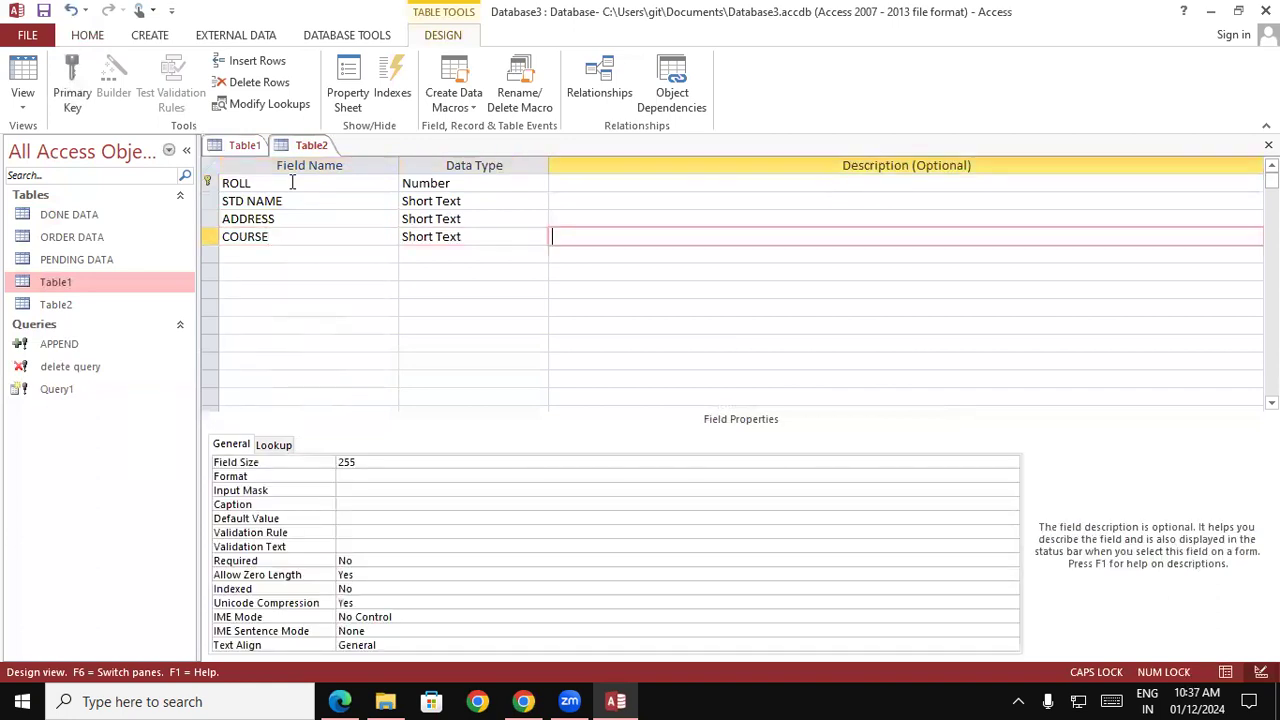
key("Tab")
type("FEE")
key("Tab")
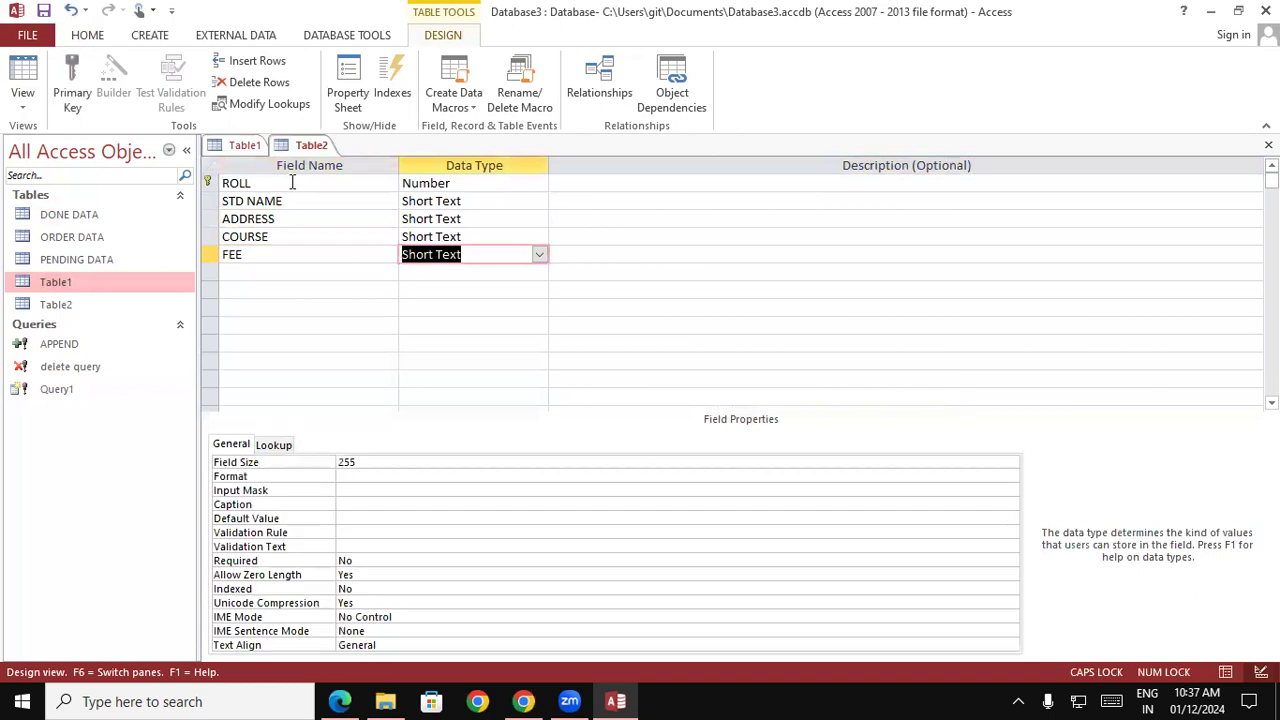
type("n")
key("Tab")
- Close the Table2 and Table1 design tabs
right_click(318, 146)
left_click(347, 183)
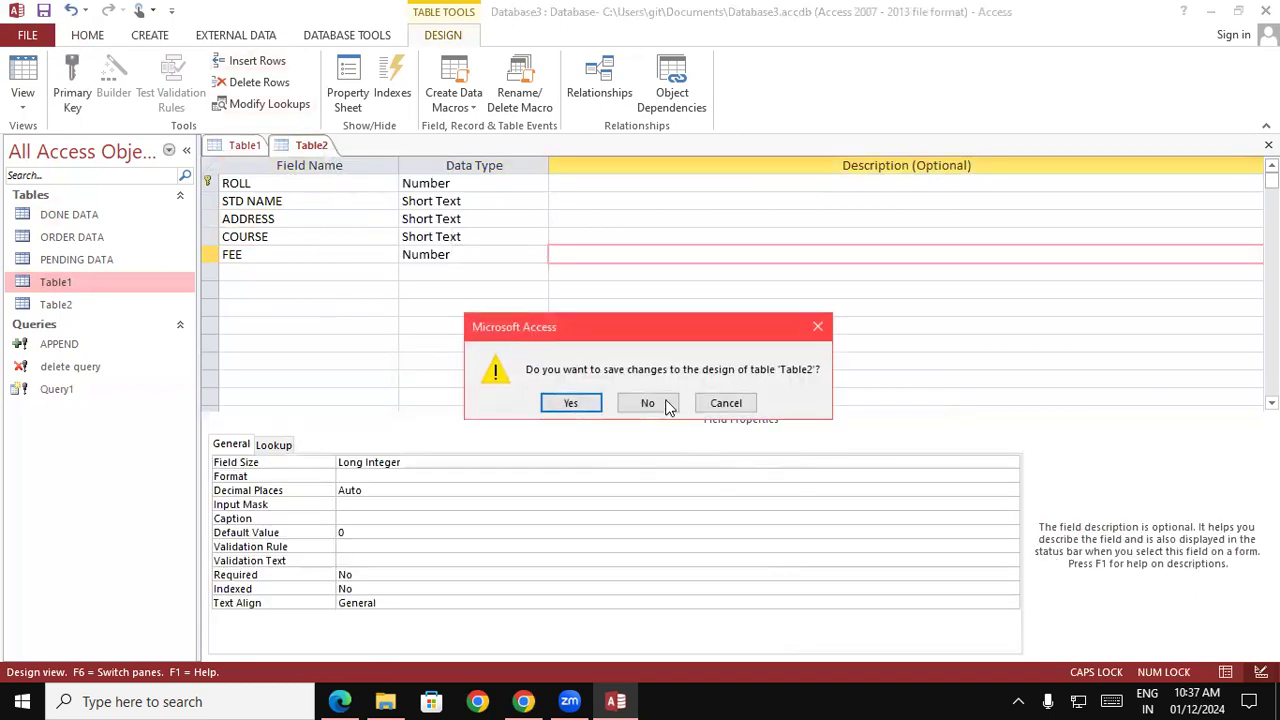
left_click(817, 326)
right_click(328, 141)
left_click(329, 149)
right_click(320, 148)
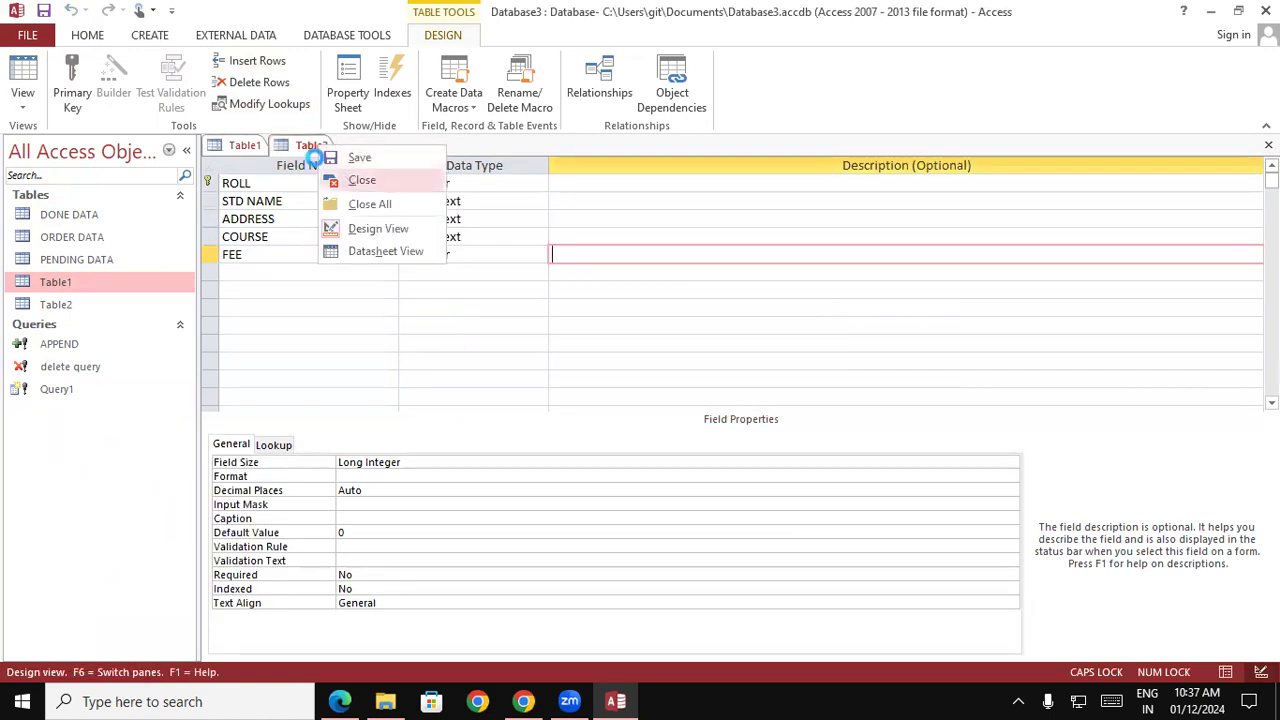
left_click(330, 180)
right_click(255, 148)
left_click(292, 182)
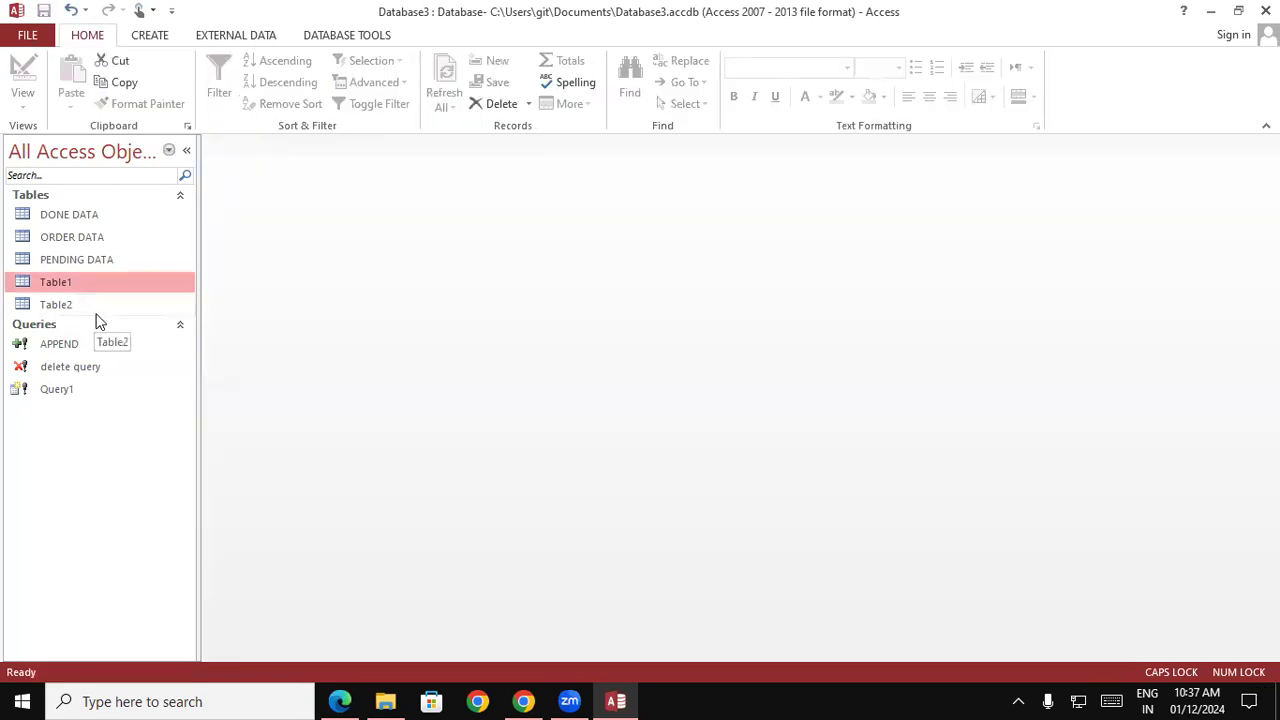
- Open Table1 and enter record 101 with the student's name, PDR, ADCA and fee 15000
double_click(77, 281)
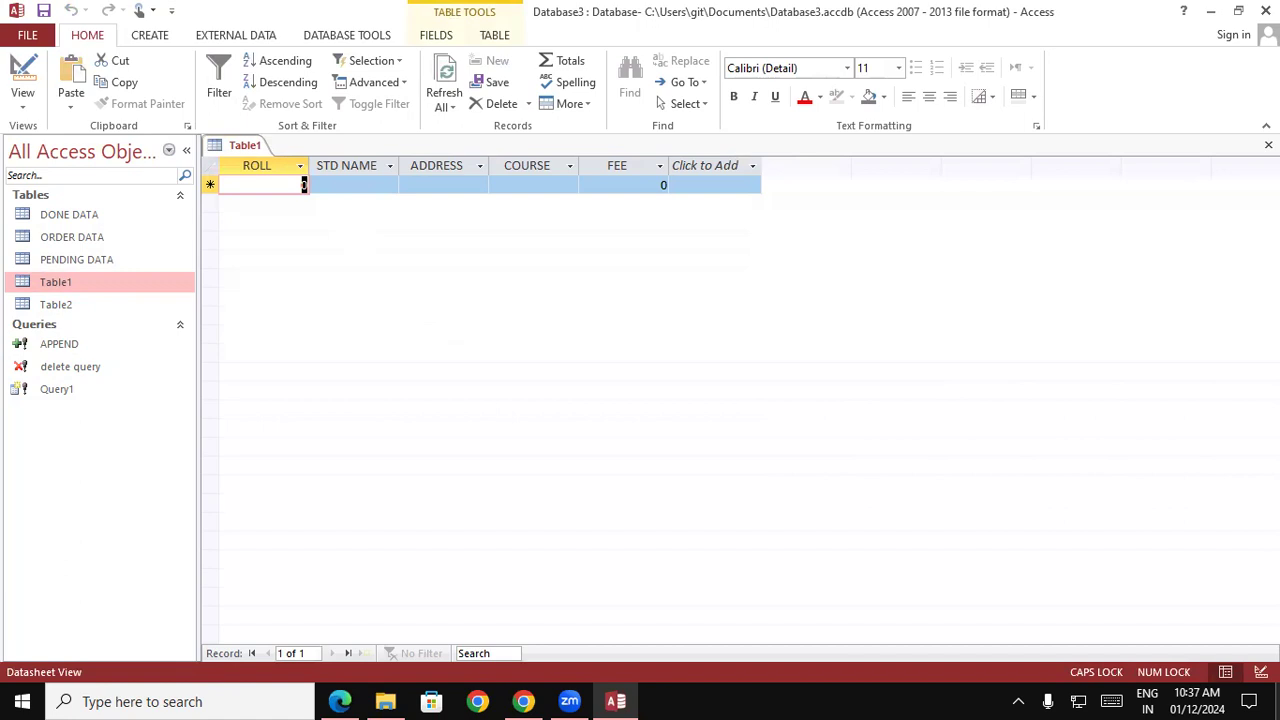
type("101")
key("Tab")
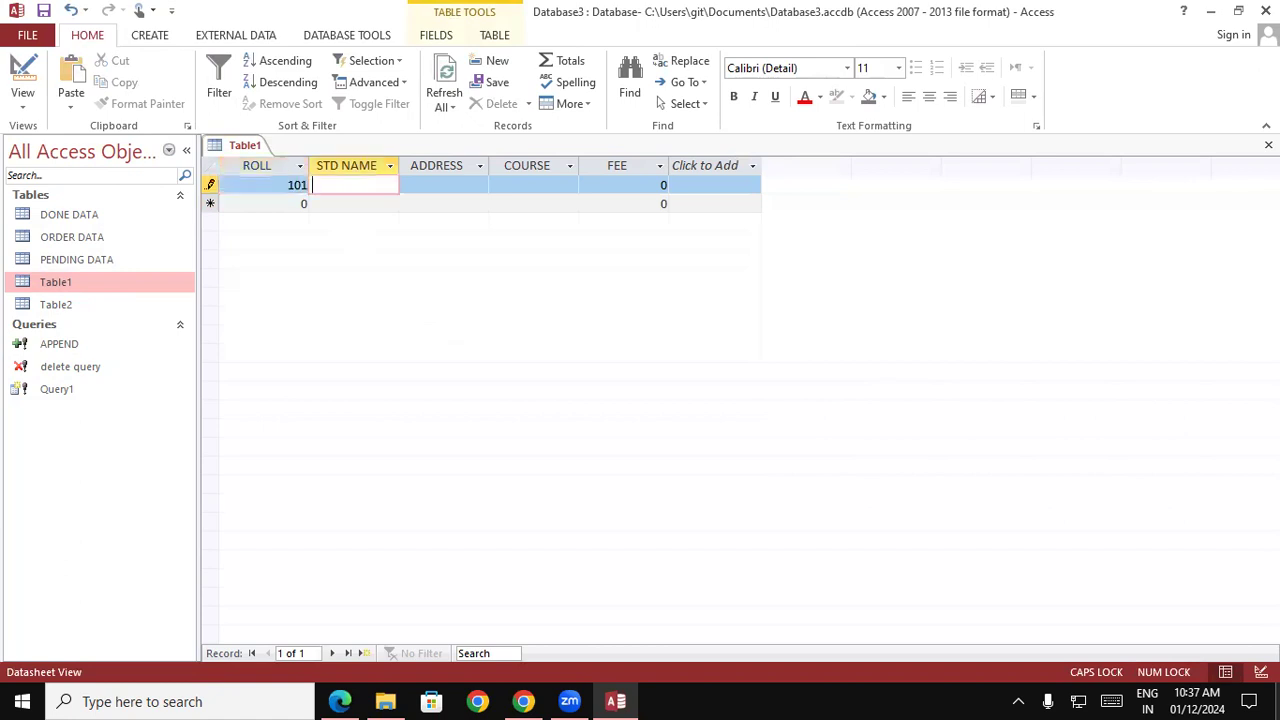
type("NIHARIKA")
key("Tab")
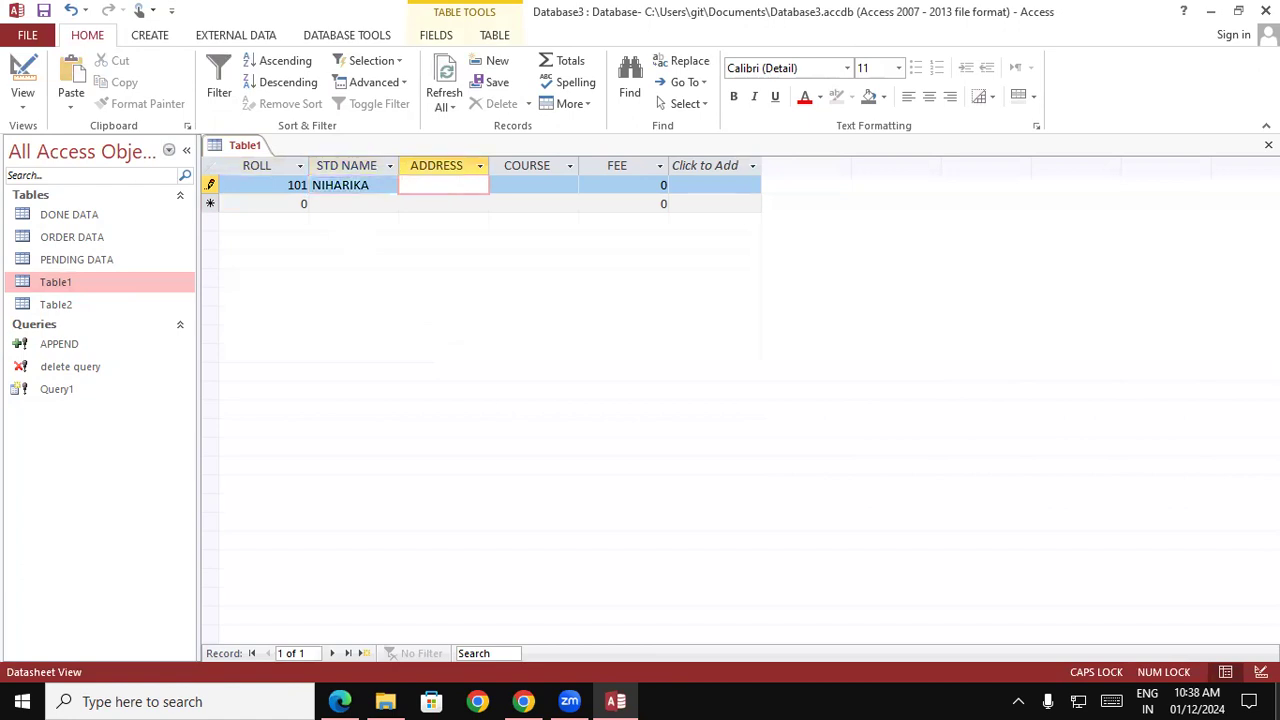
type("PDR")
key("Tab")
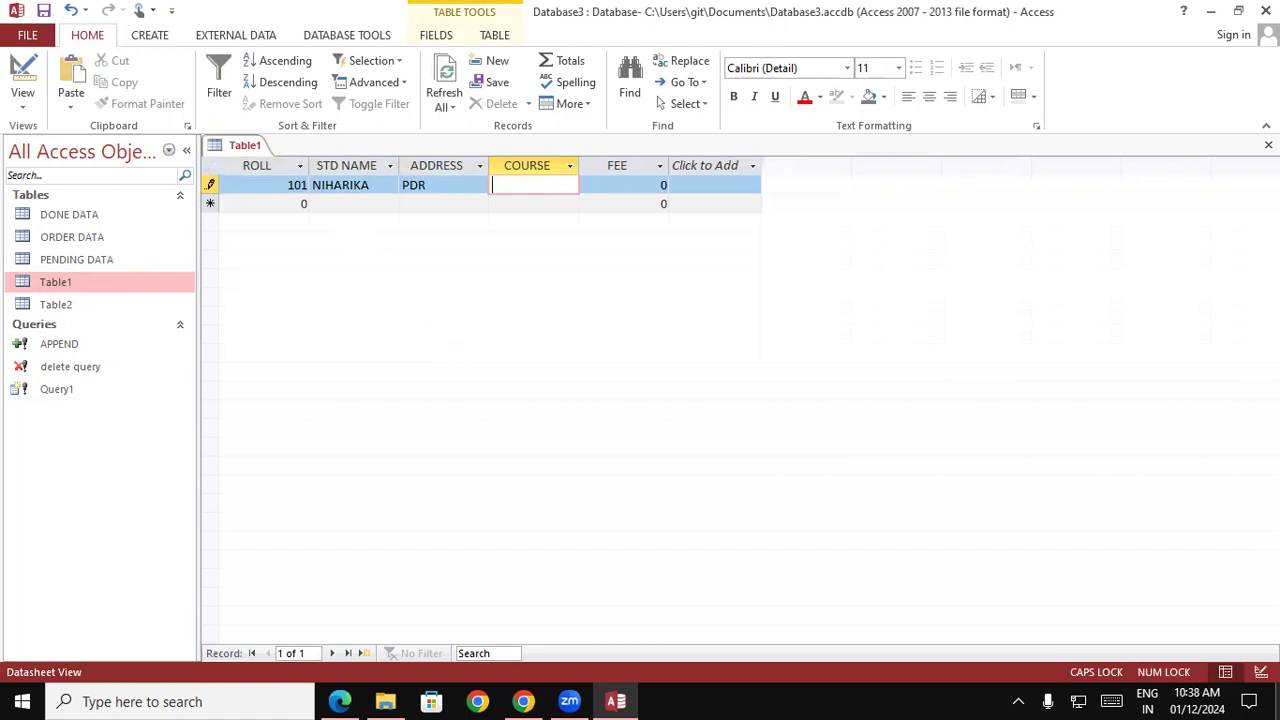
type("ADCA")
key("Tab")
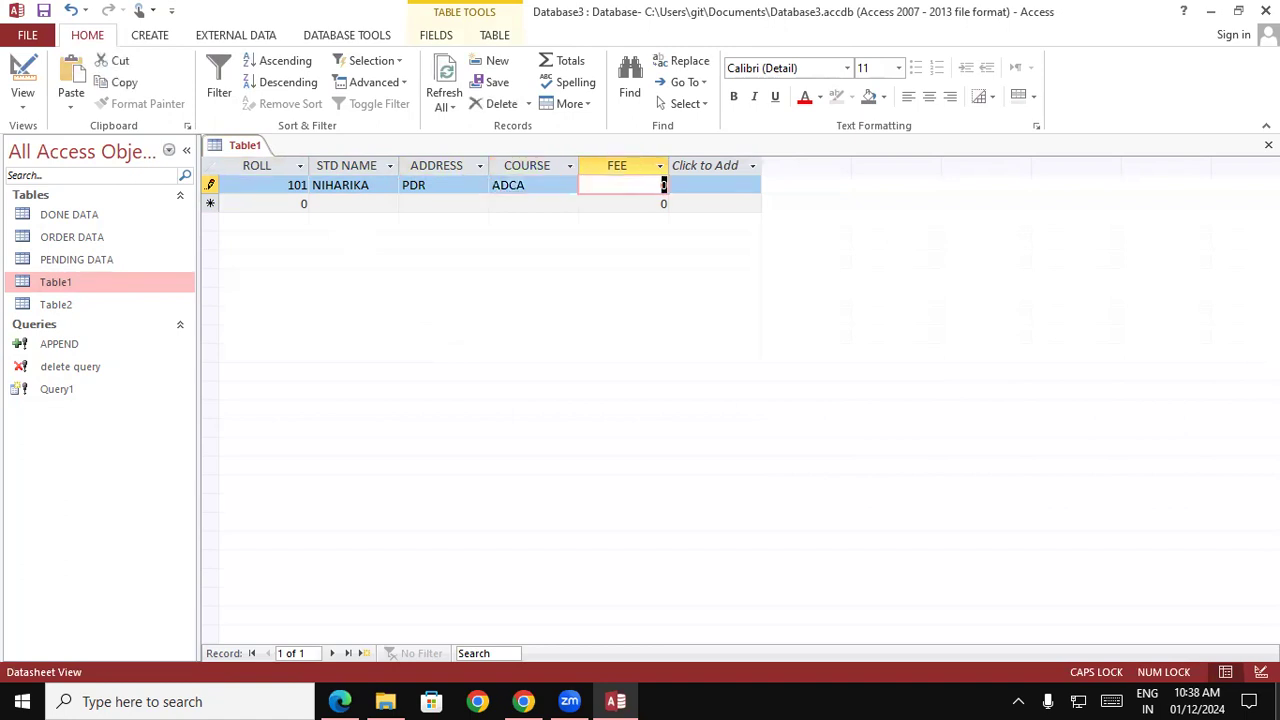
type("15000")
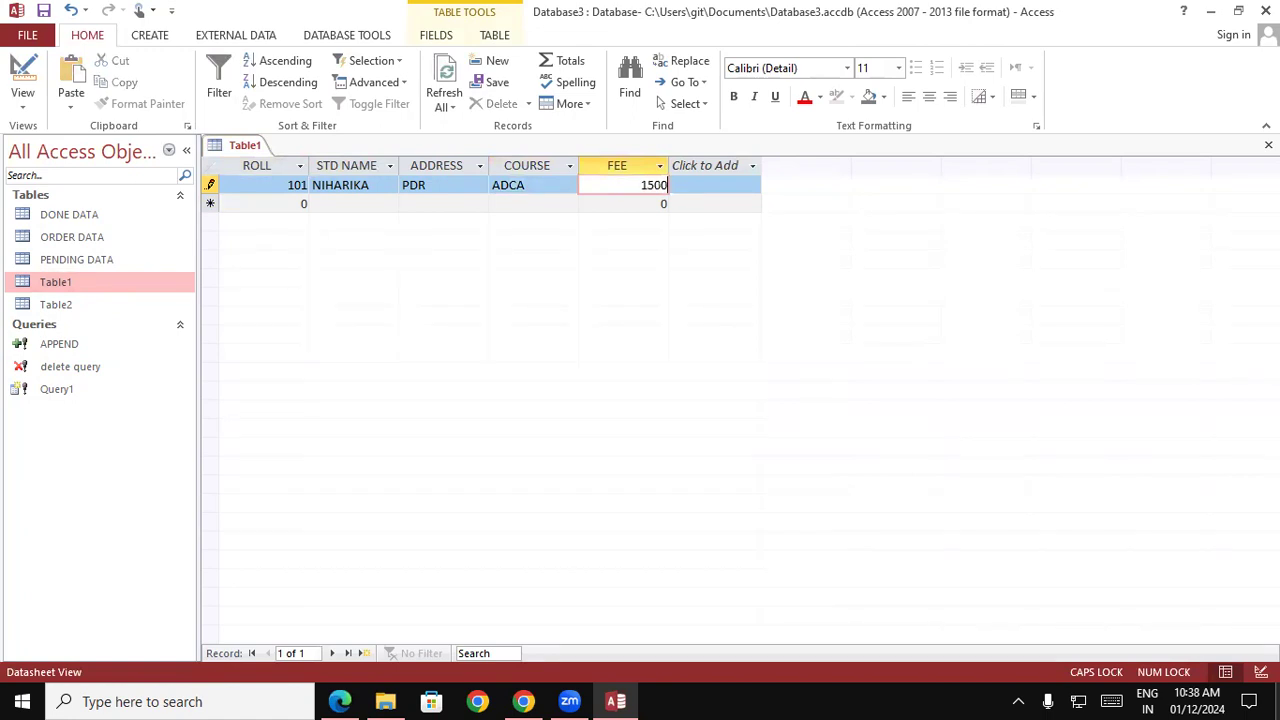
key("Tab")
- Enter record 102 with the student's name, address DHRM, course ADFA and fee 15000
type("102")
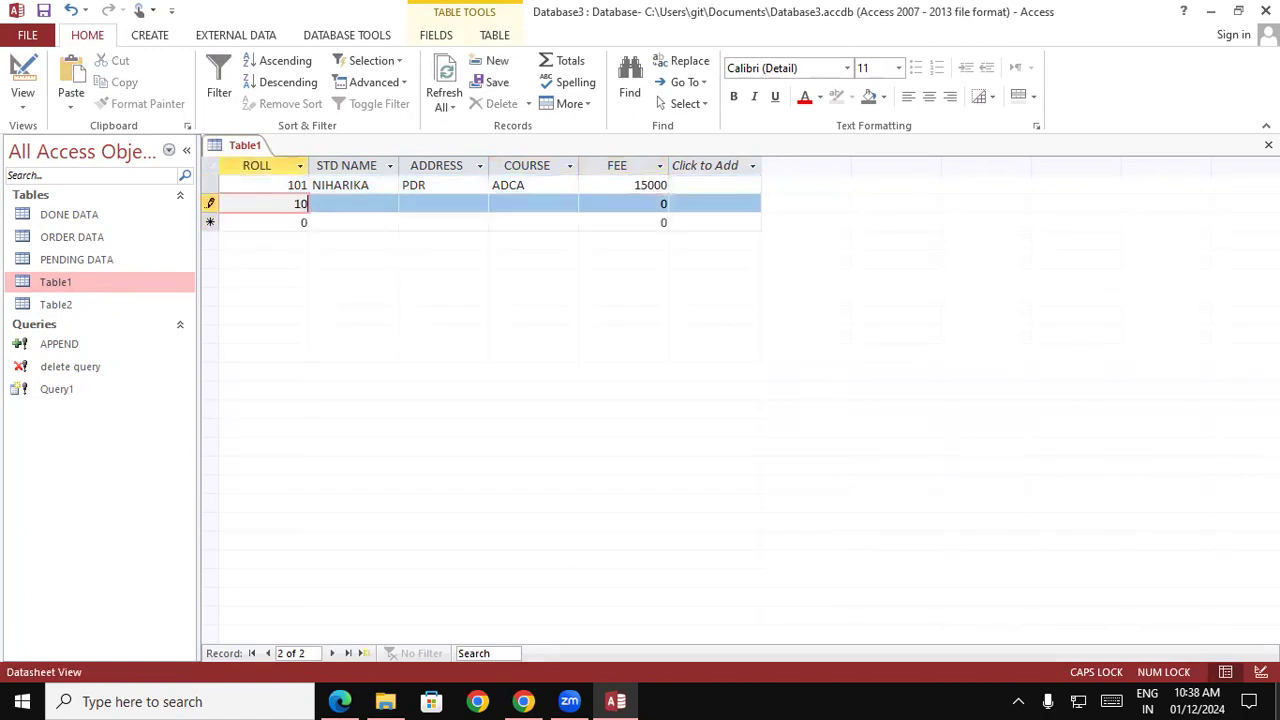
key("Tab")
type("VA")
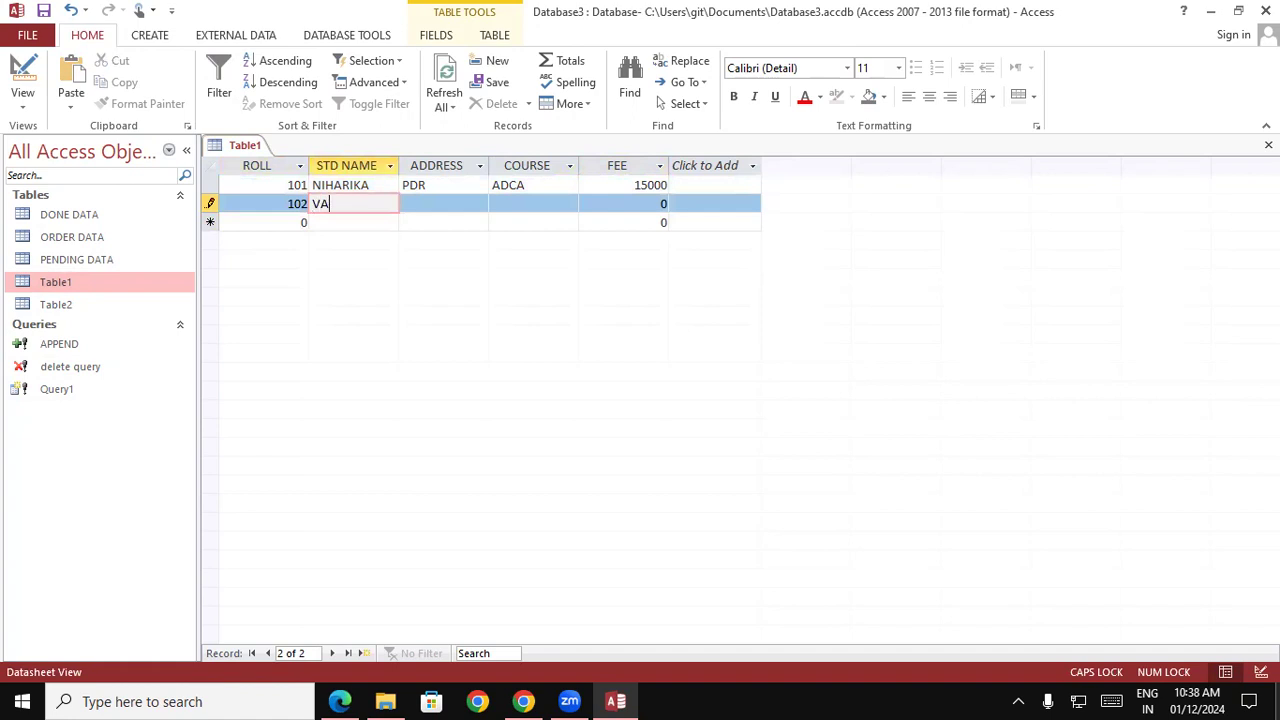
type("ISHNAVI")
key("Tab")
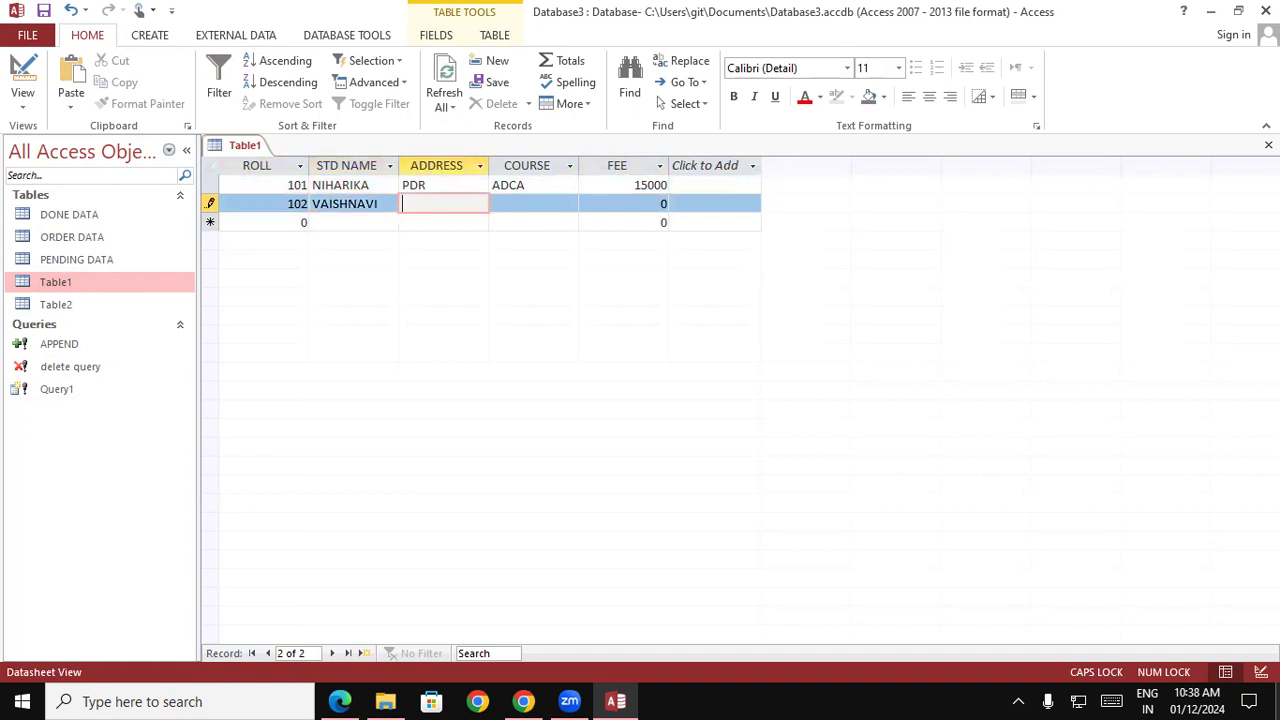
type("P")
key("BackSpace")
type("DHRM")
key("Tab")
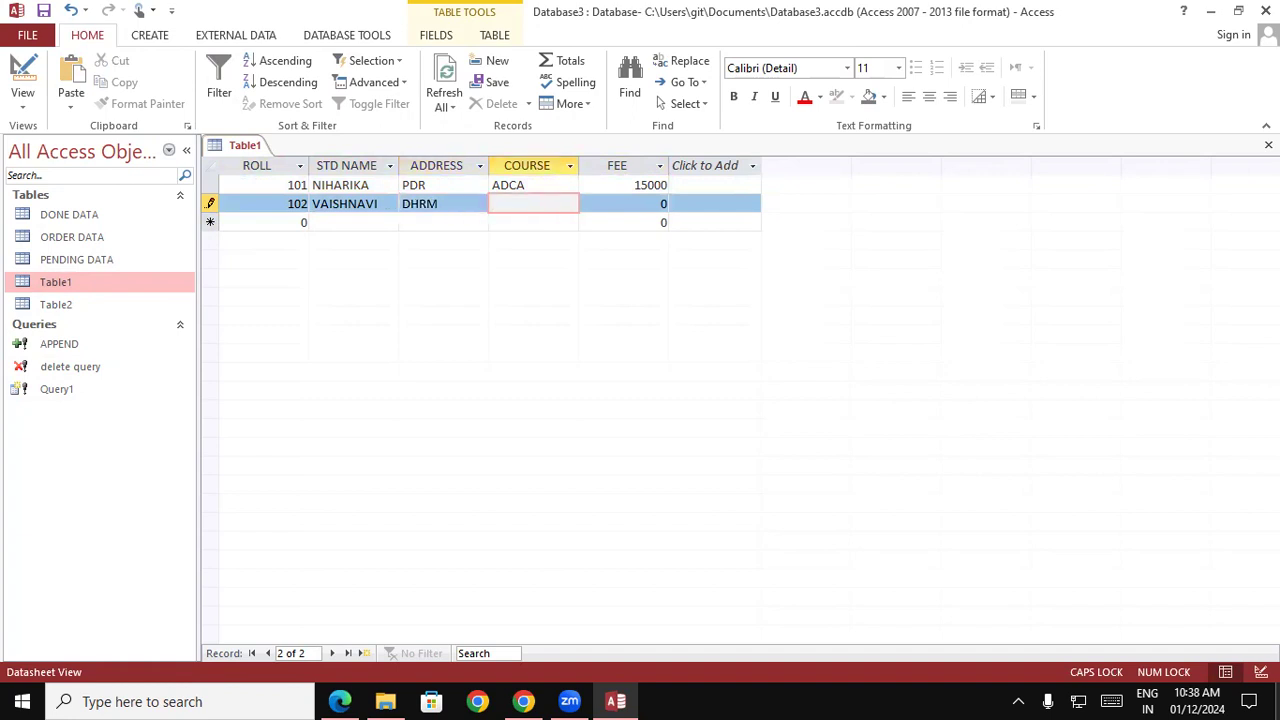
type("ADFA")
key("Tab")
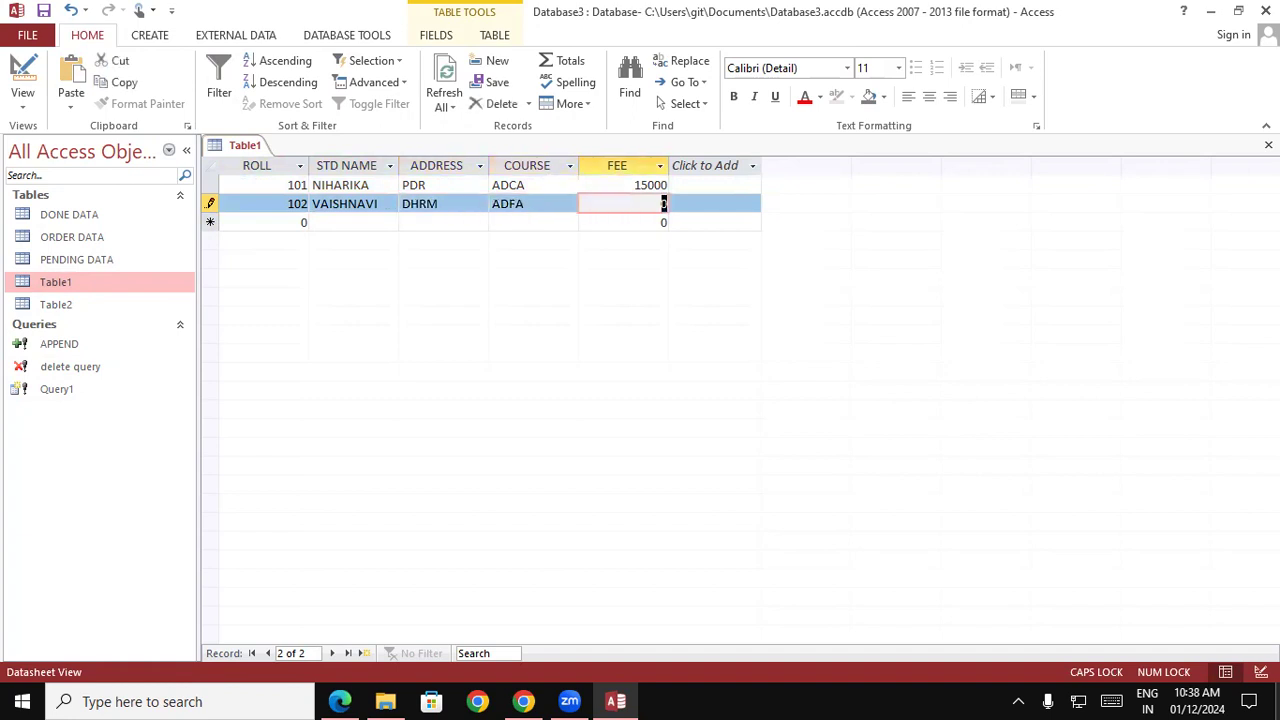
type("1500")
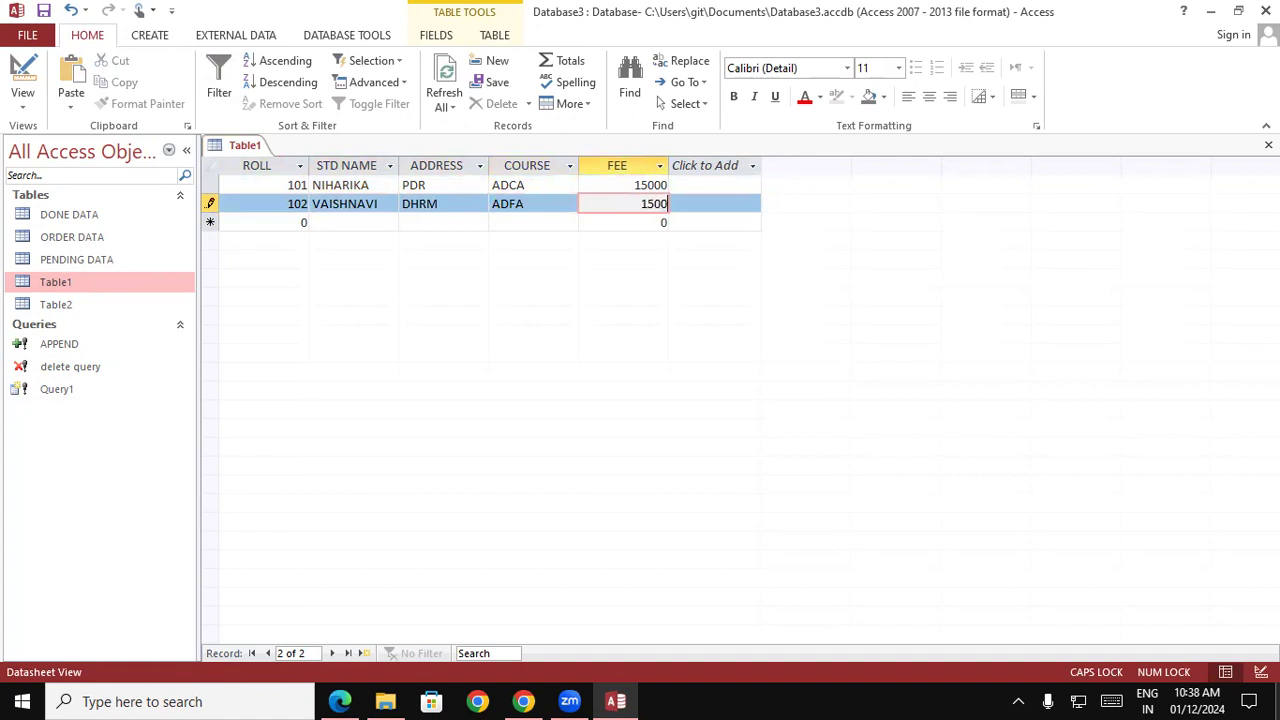
type("0")
key("Tab")
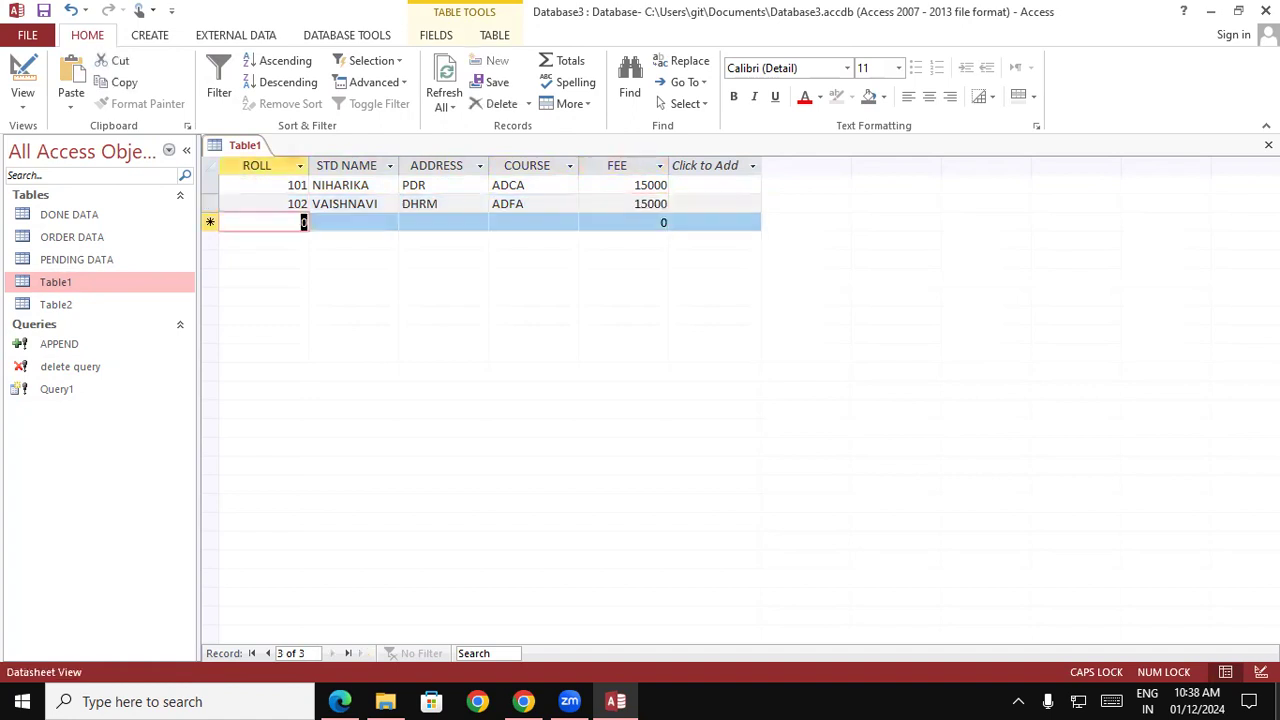
- Enter roll 103 with VSN, ADCA and 15000, trimming an extra letter from the student's name
type("103")
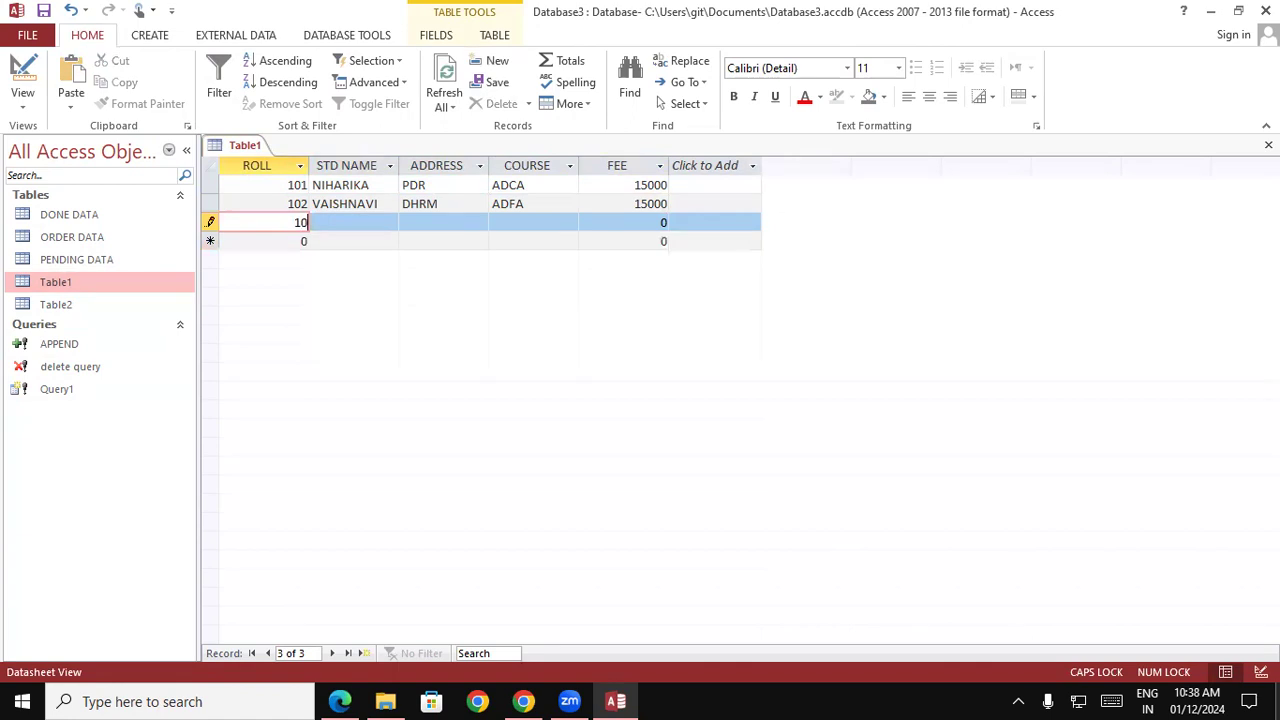
key("Tab")
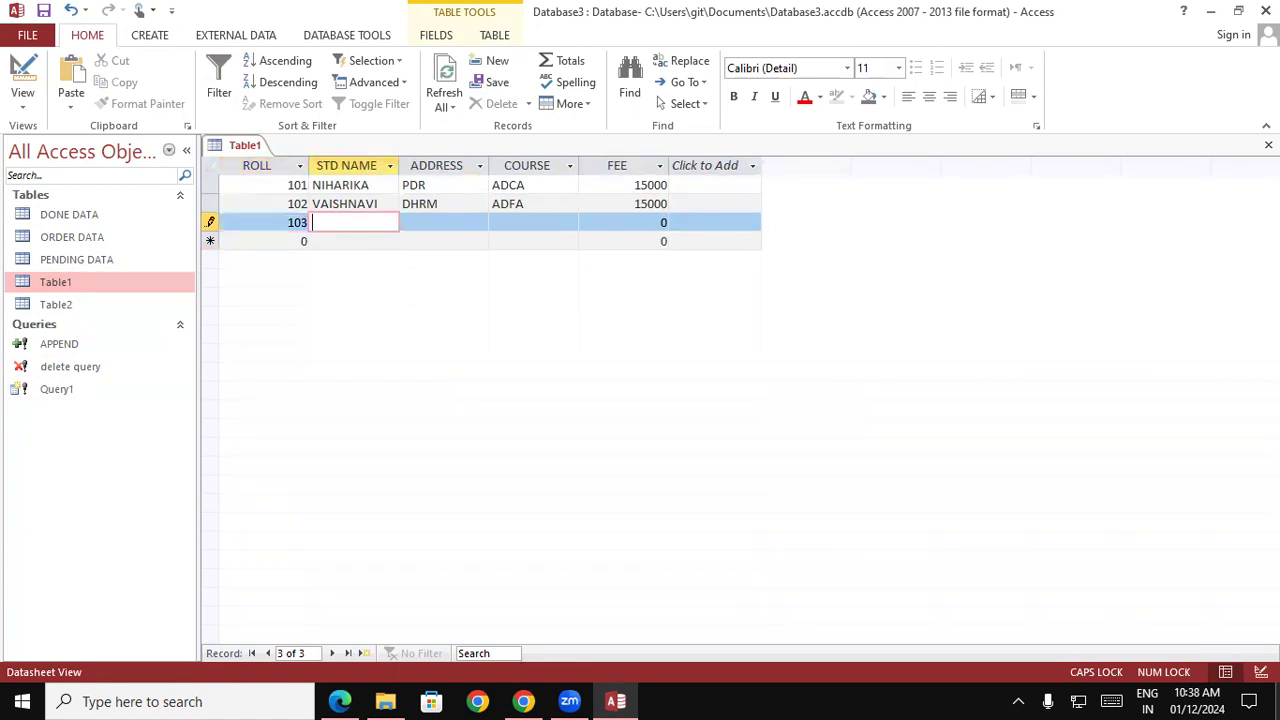
type("ARCHANAN")
key("Tab")
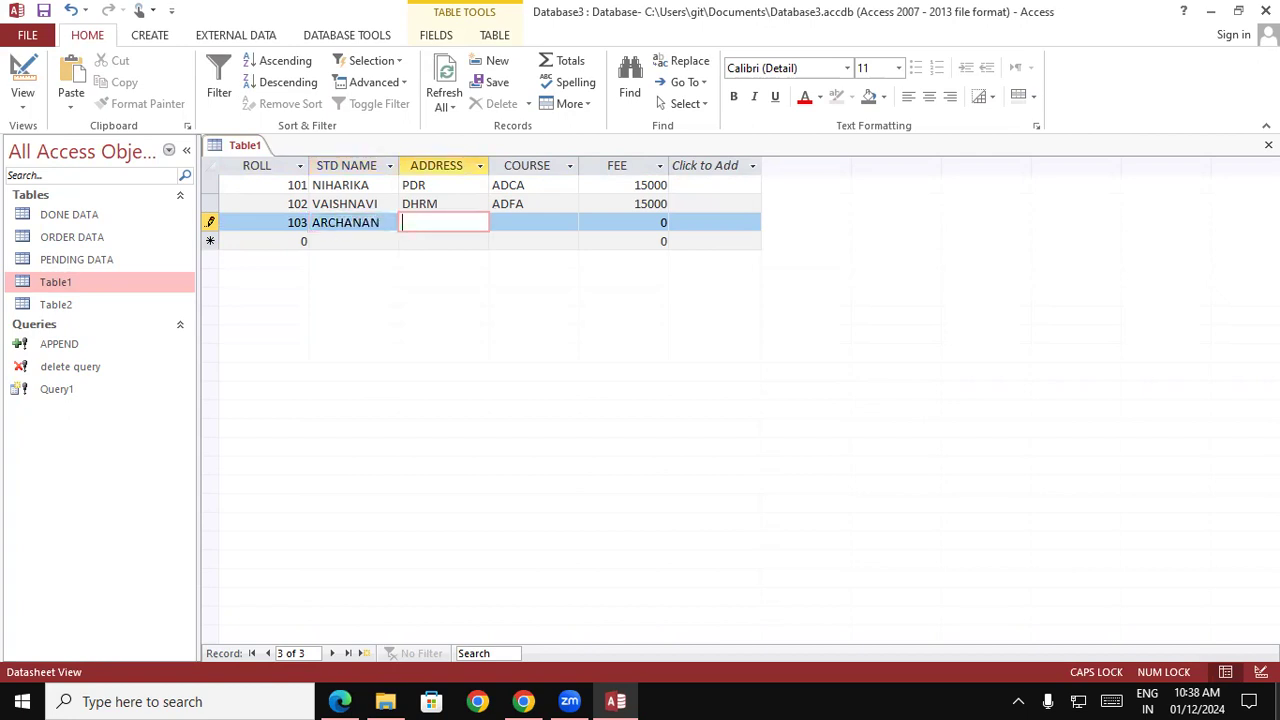
left_click(387, 222)
key("BackSpace")
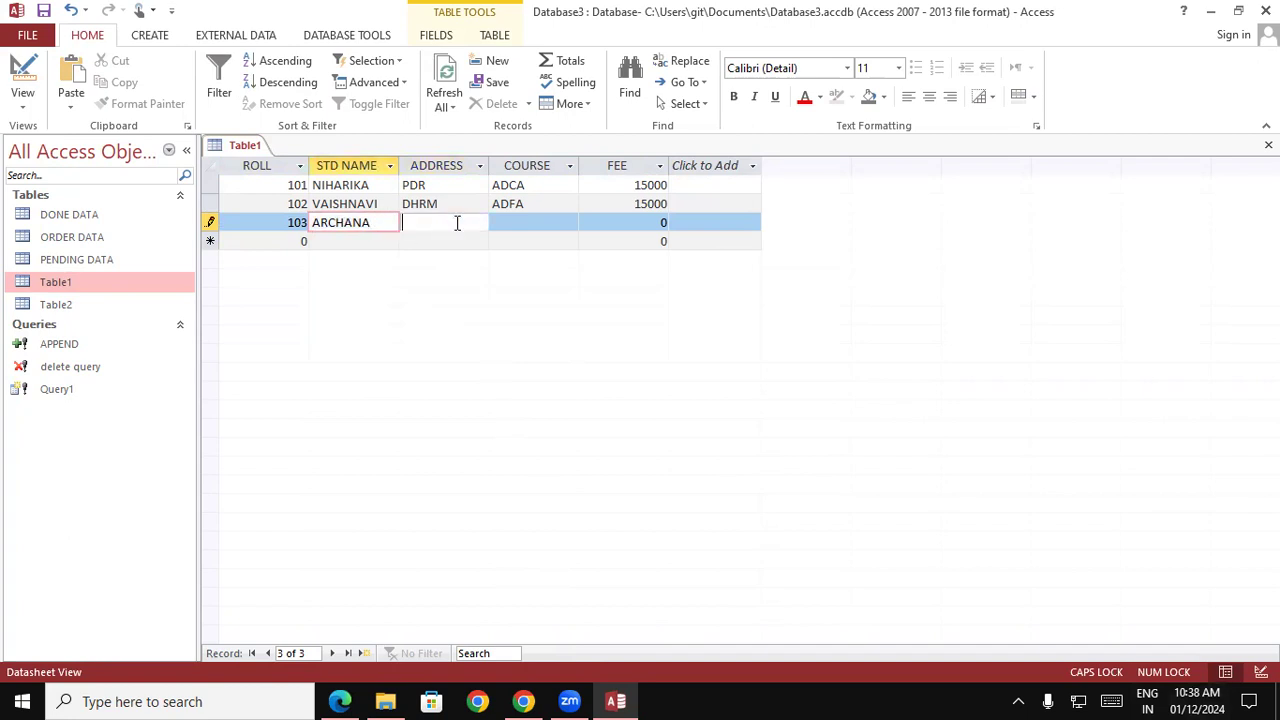
left_click(457, 222)
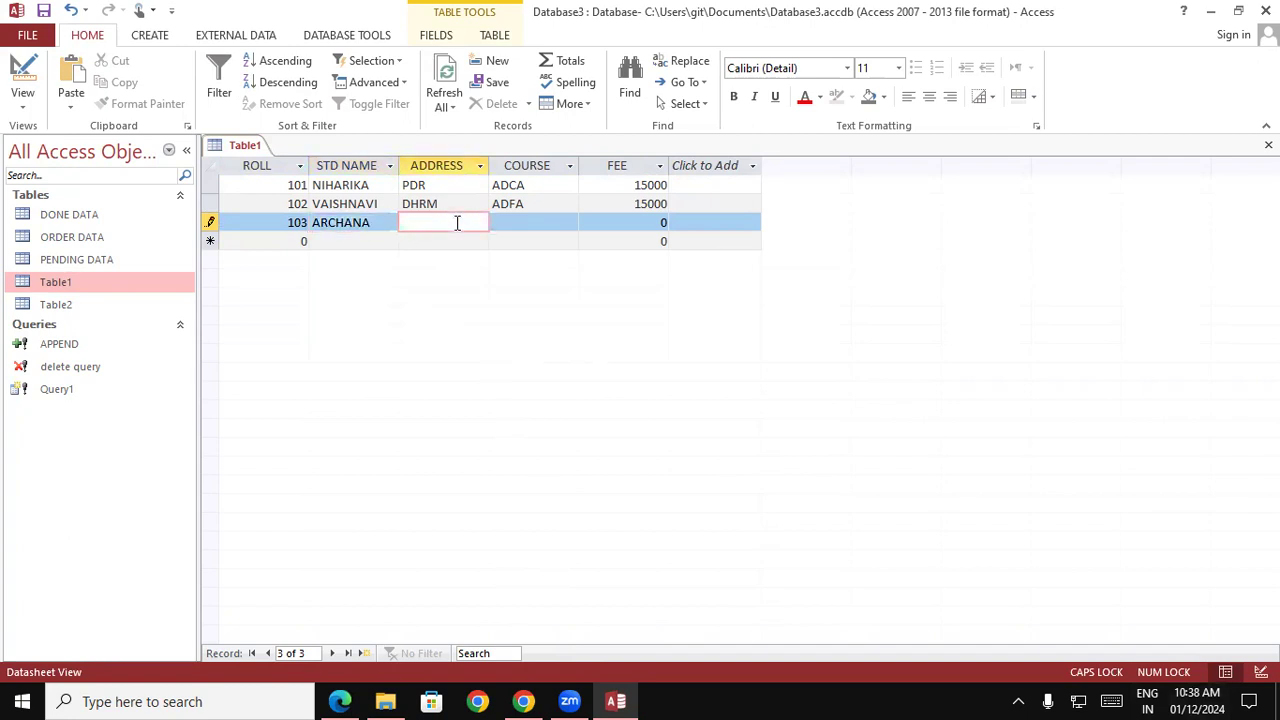
type("VSN")
key("Tab")
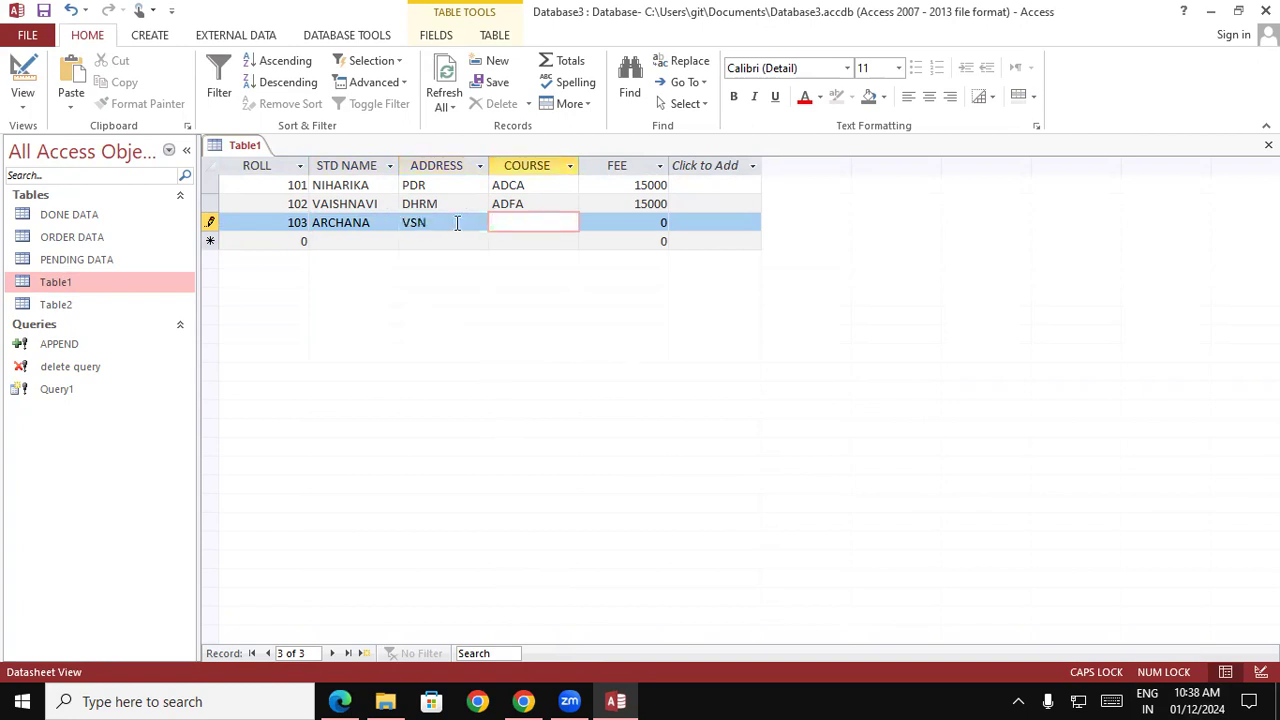
type("ADCA")
key("Tab")
type("15000")
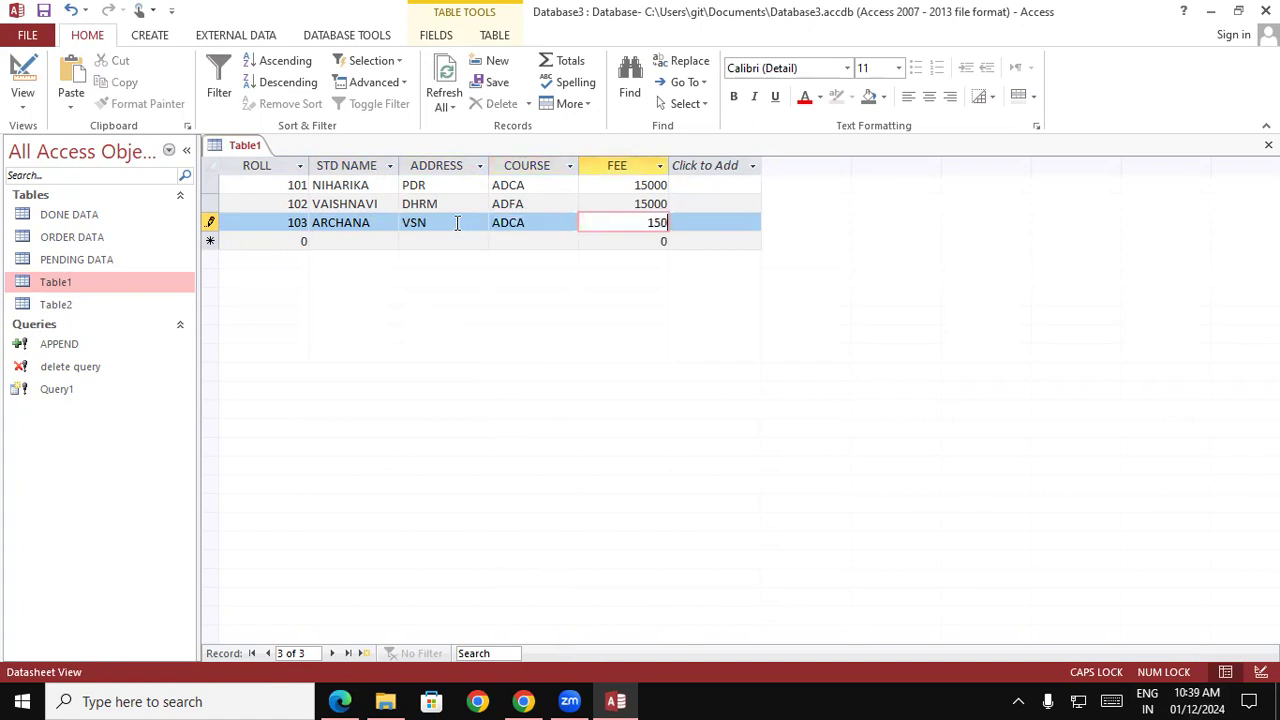
key("Tab")
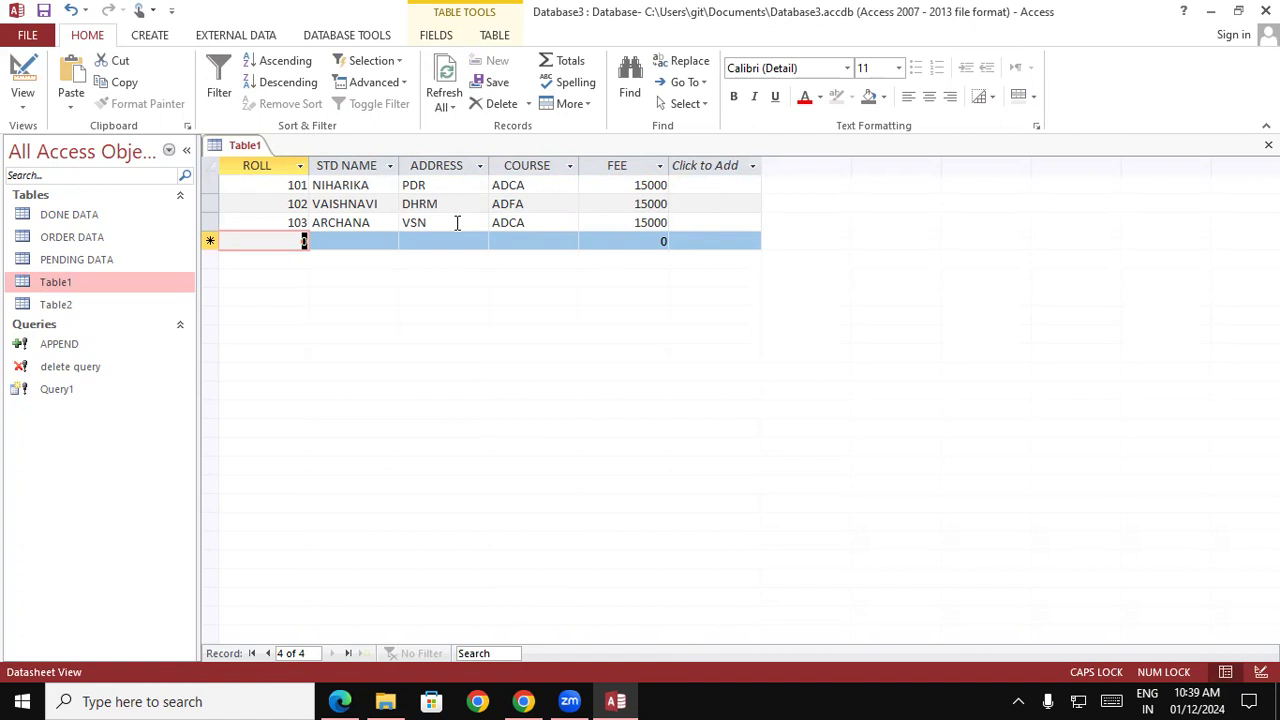
- Enter roll 104 with the student's name, address PDR, course DCA and fee 13500
type("104")
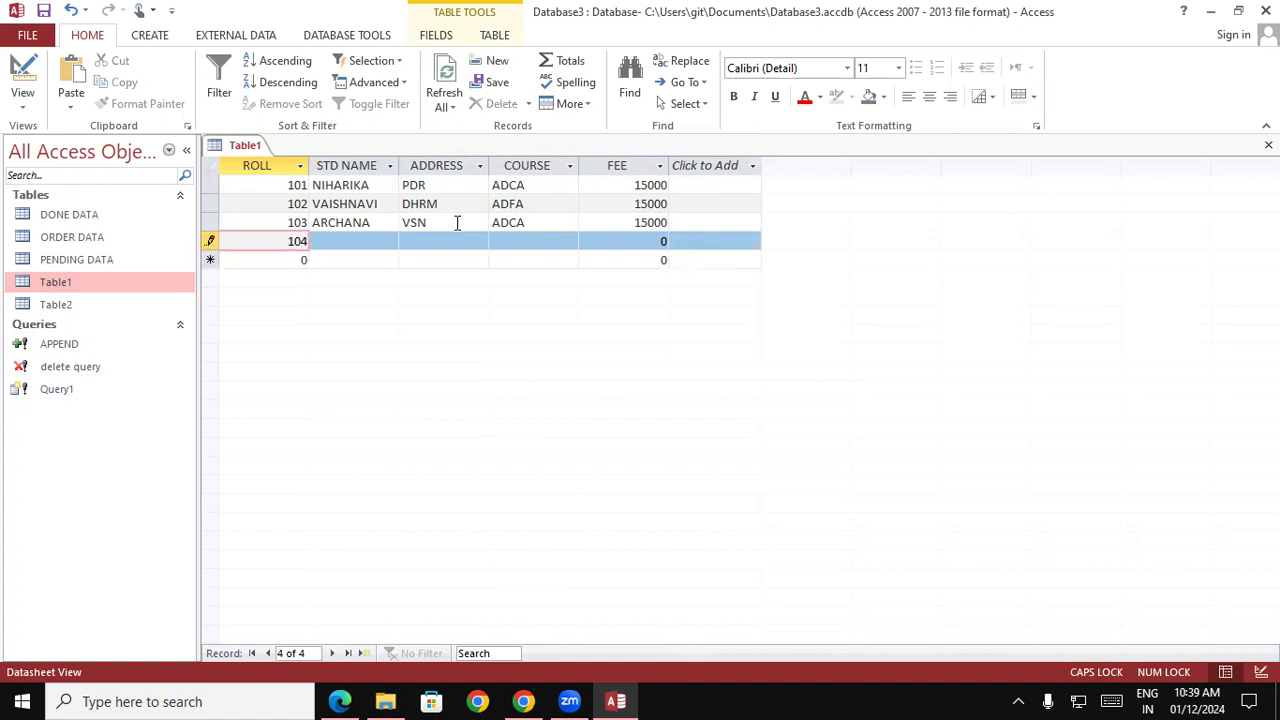
key("Tab")
type("KAR")
type("TIK")
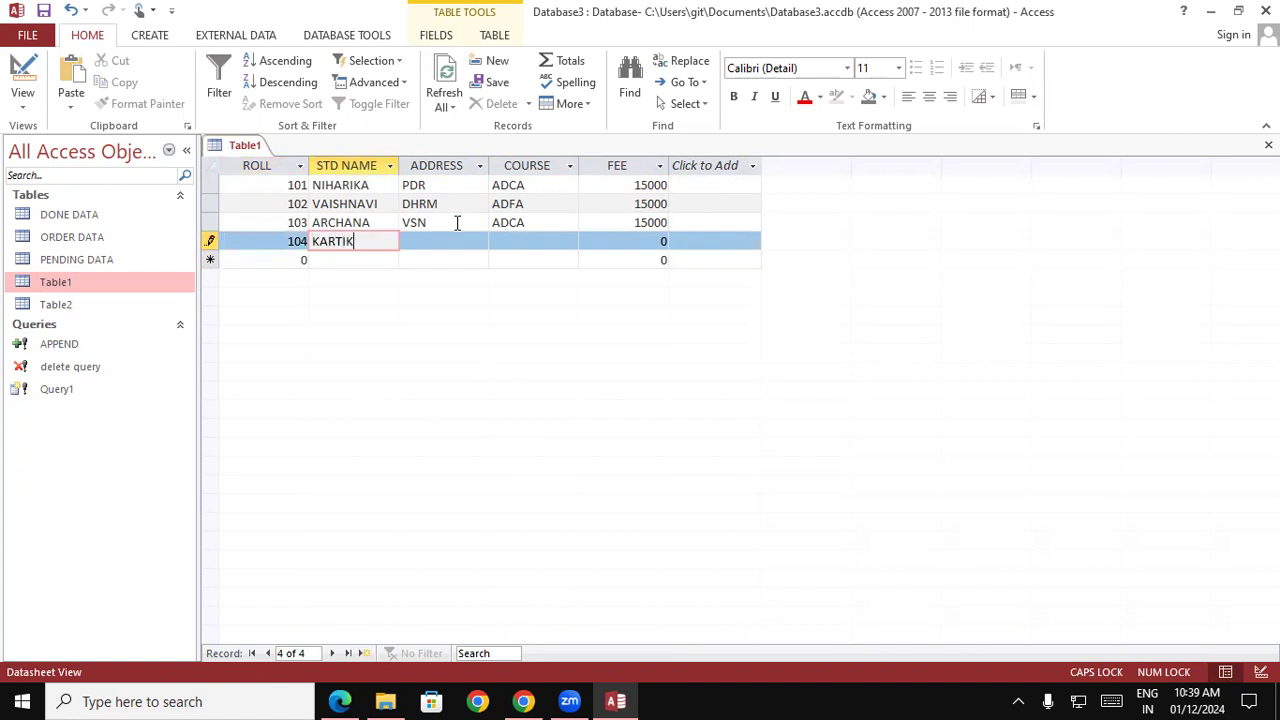
key("Tab")
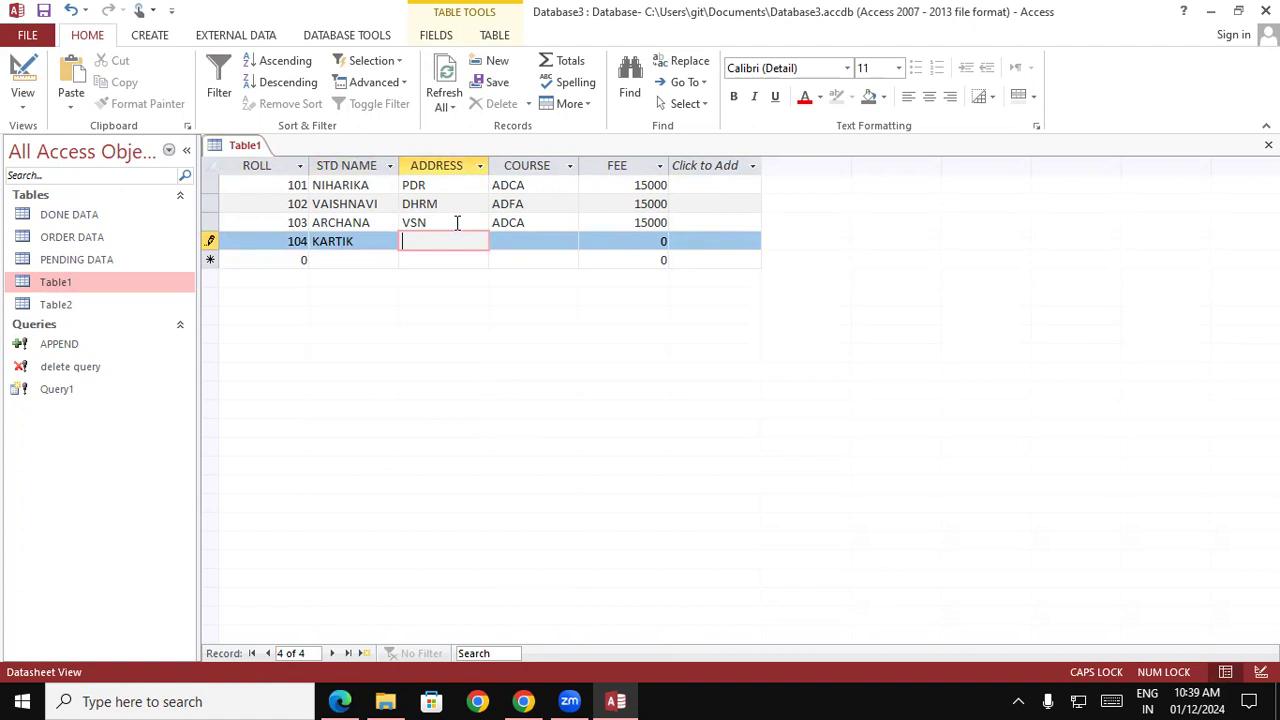
type("PDR")
key("Tab")
type("DCA")
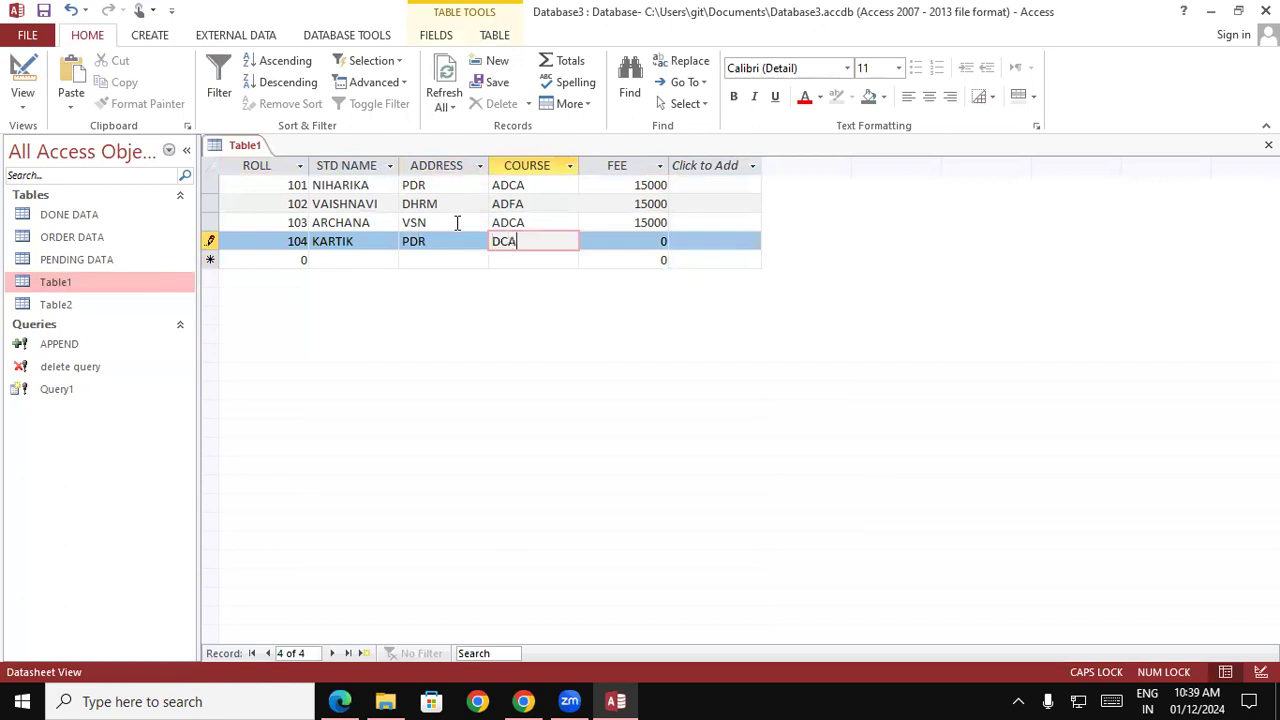
key("Tab")
type("13500")
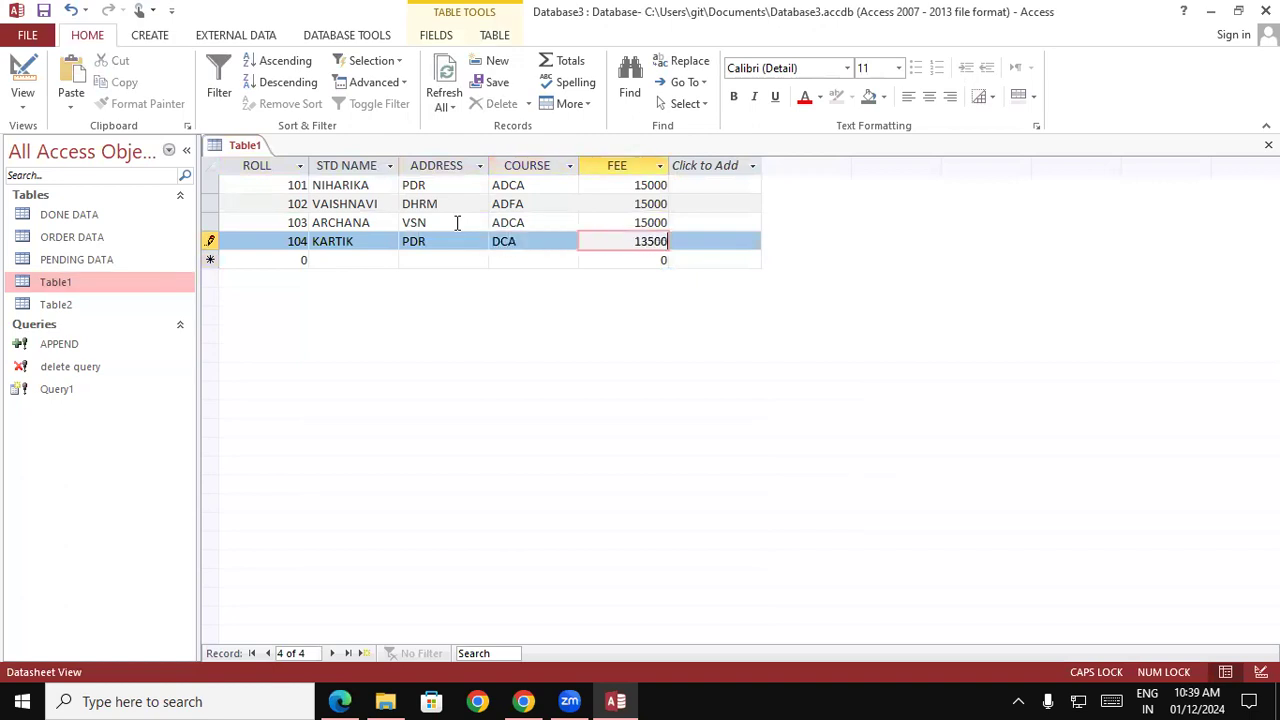
key("Tab")
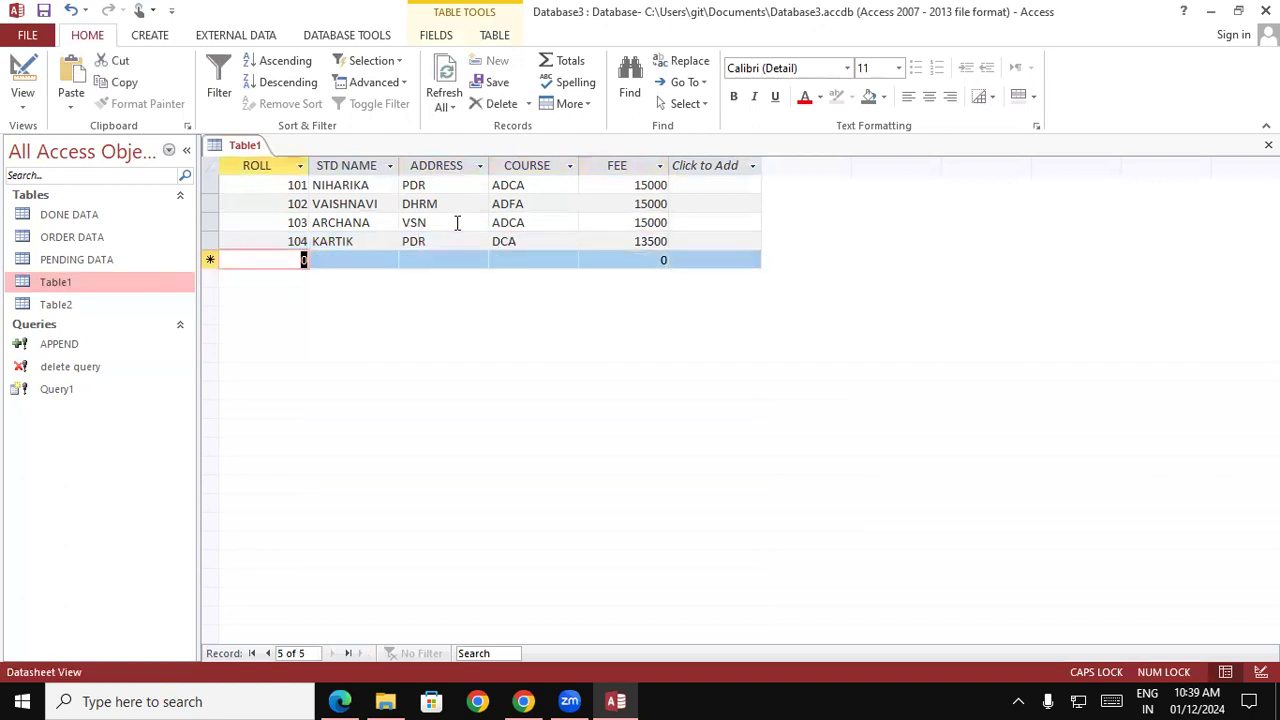
right_click(246, 147)
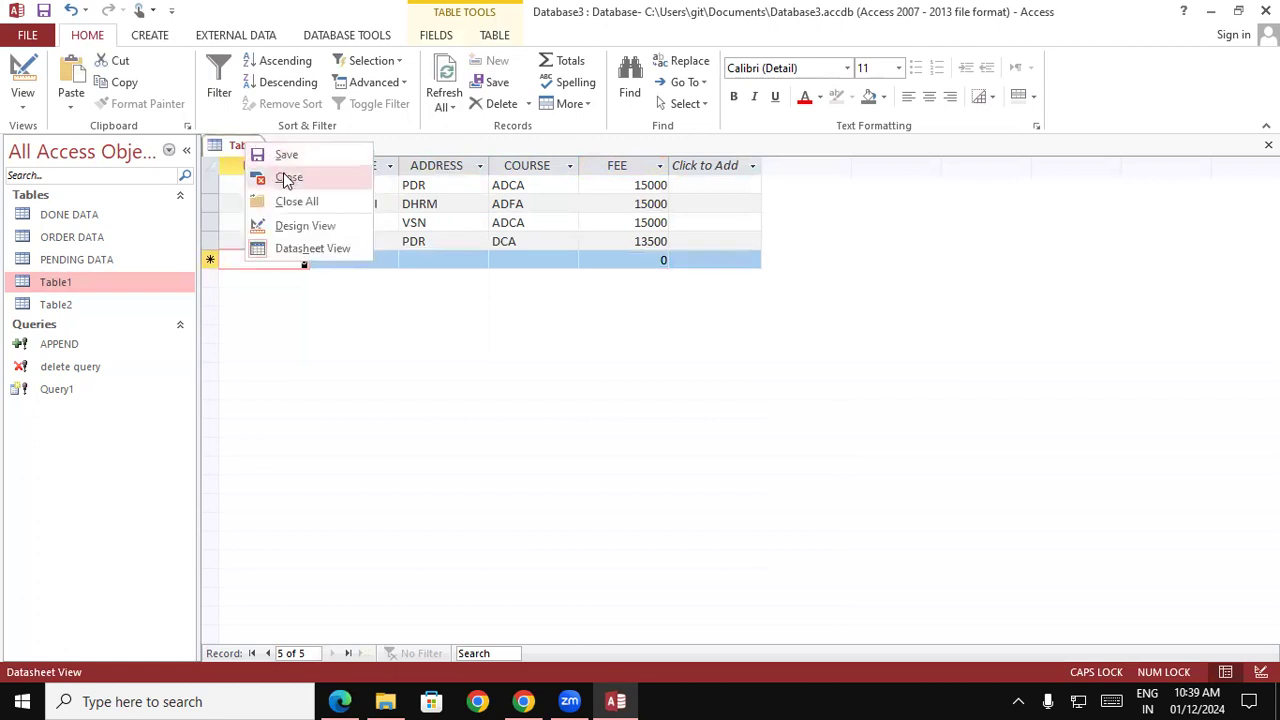
- Save Table1, open Table2 and enter roll 105 with PDR, ADCA and fee 15000
left_click(283, 157)
double_click(106, 305)
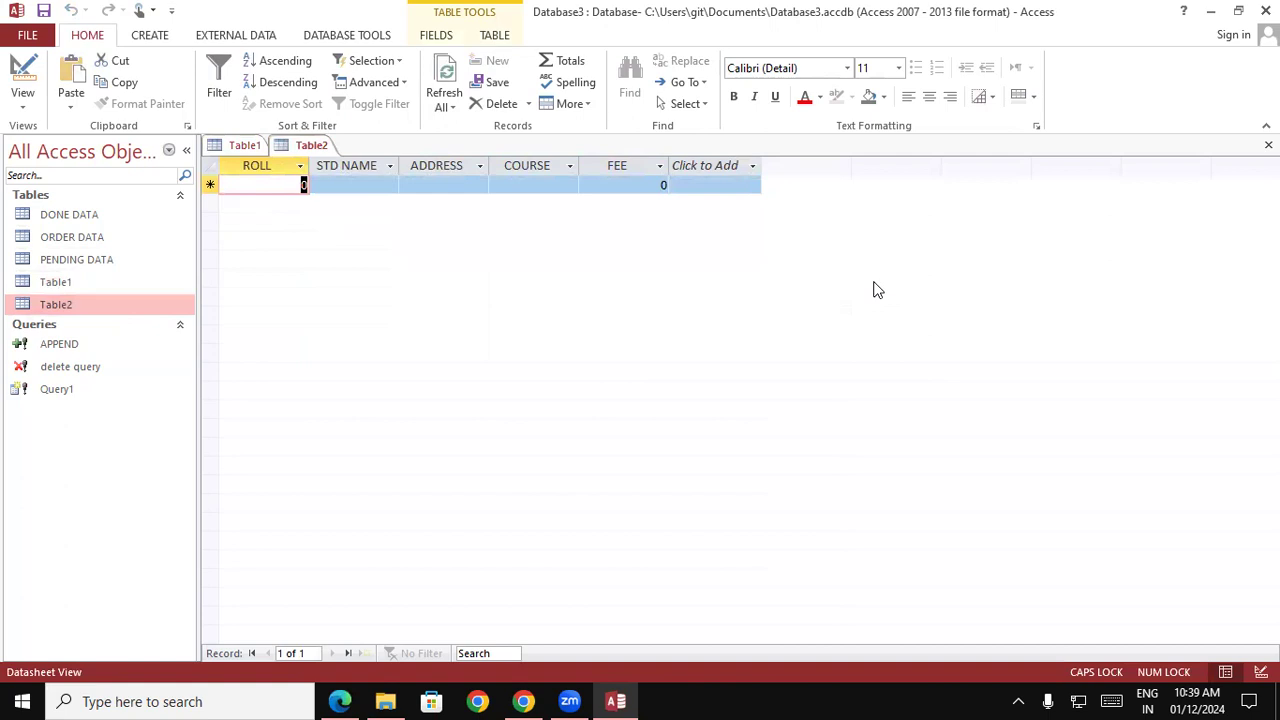
type("105")
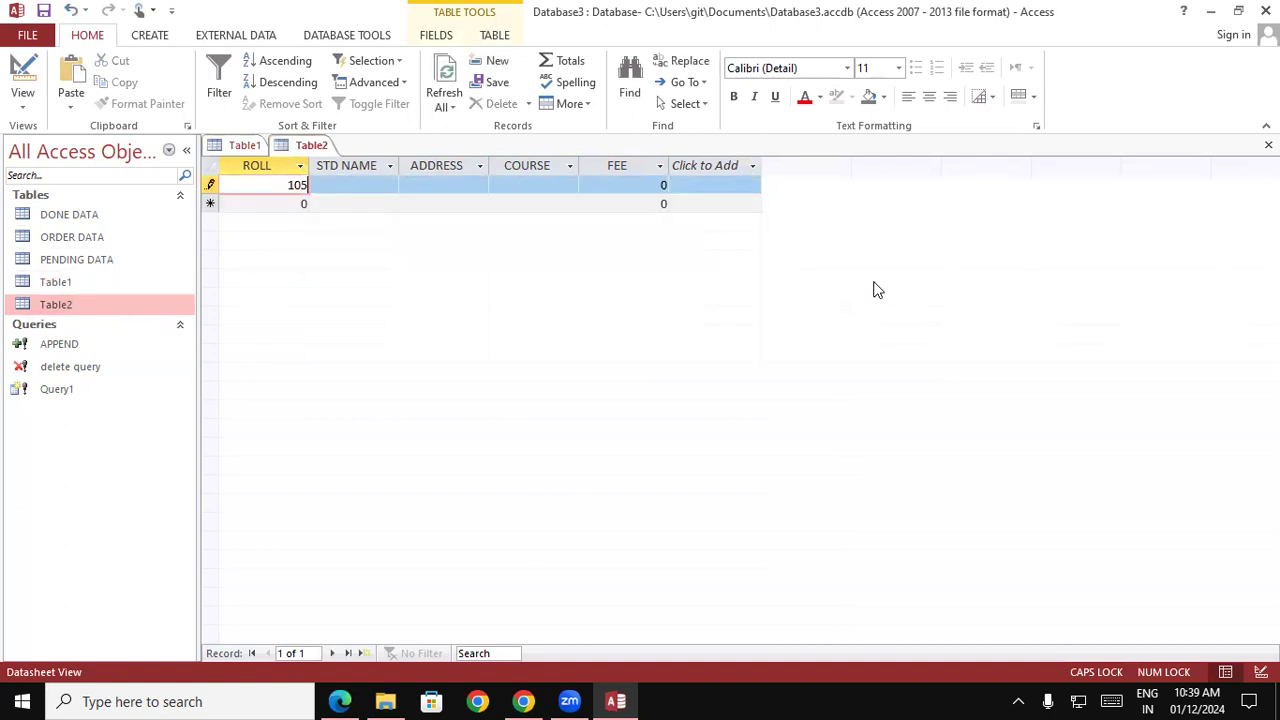
key("Tab")
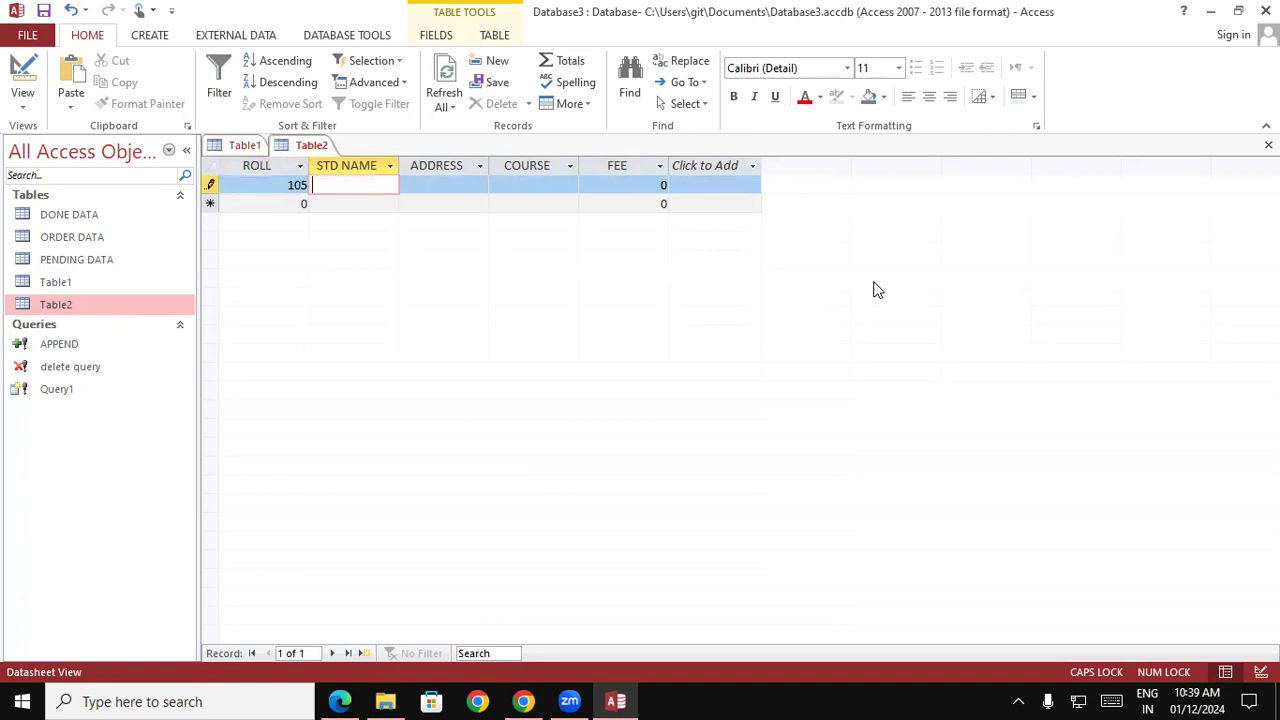
type("SANDY")
key("Tab")
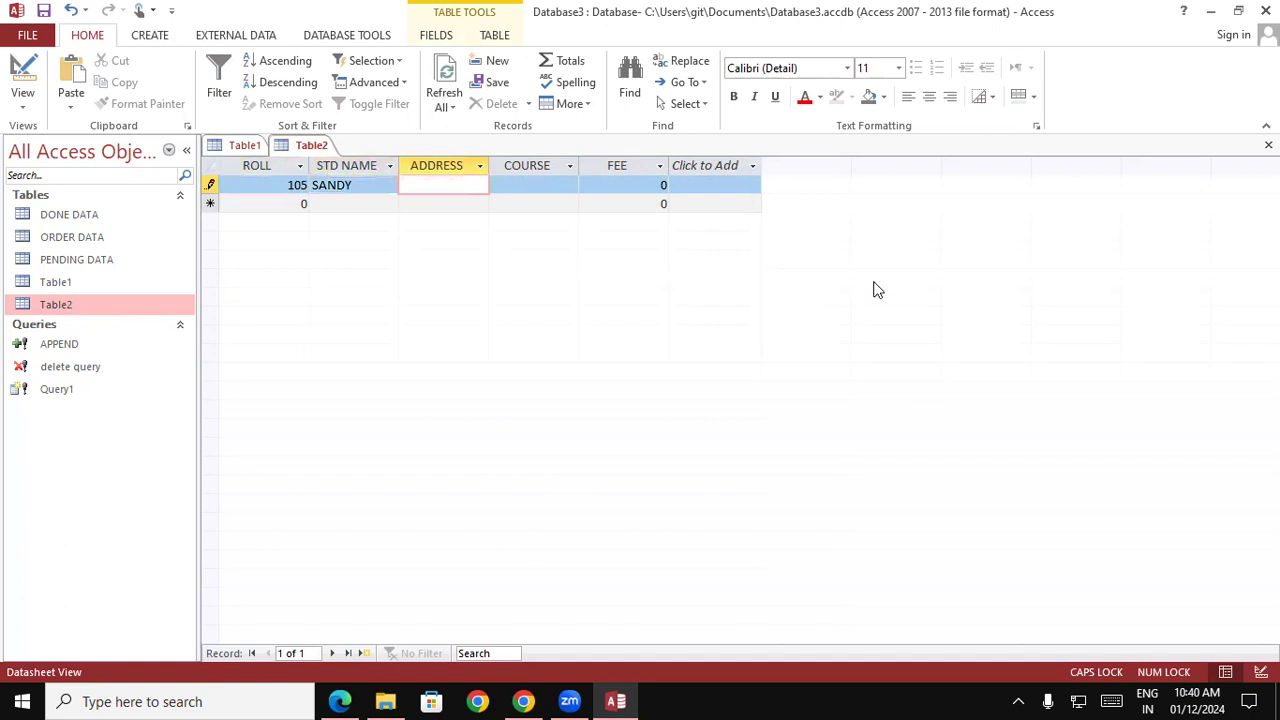
type("PDR")
key("Tab")
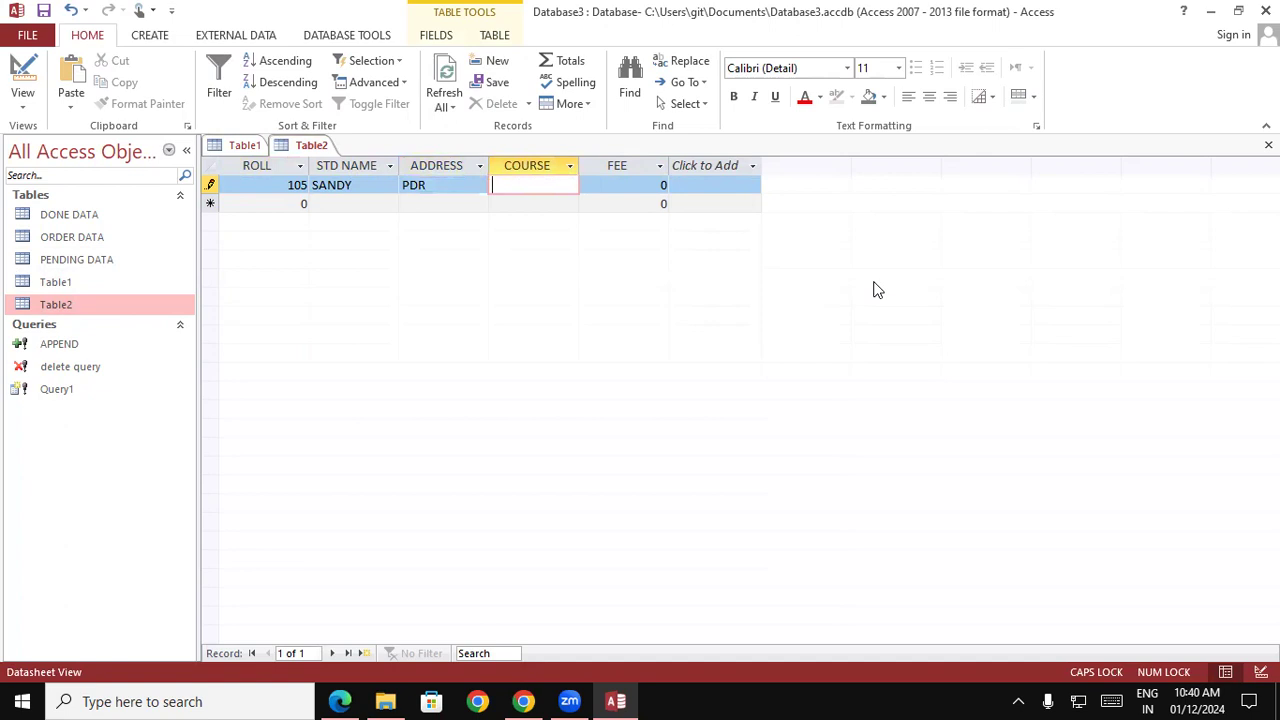
type("ADCA")
key("Tab")
type("15000")
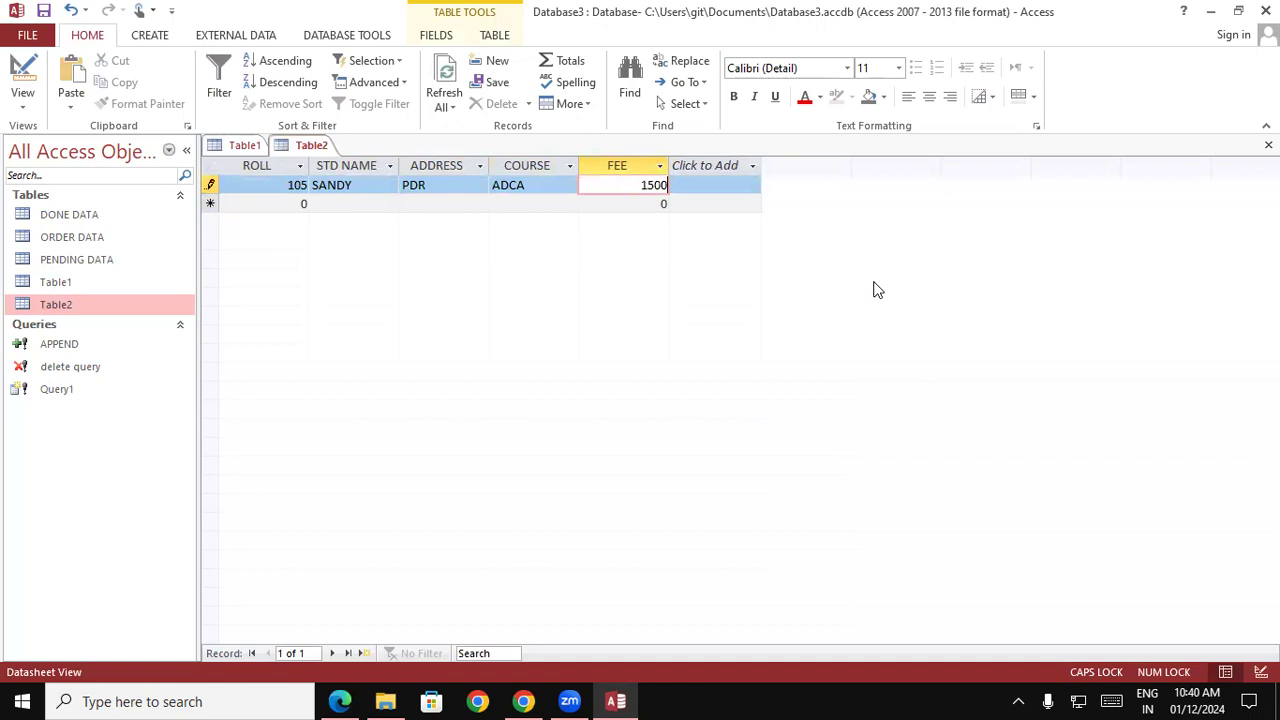
key("Tab")
- Enter roll 106 in Table2 with address PDR, course ADCA and fee 15000
type("106")
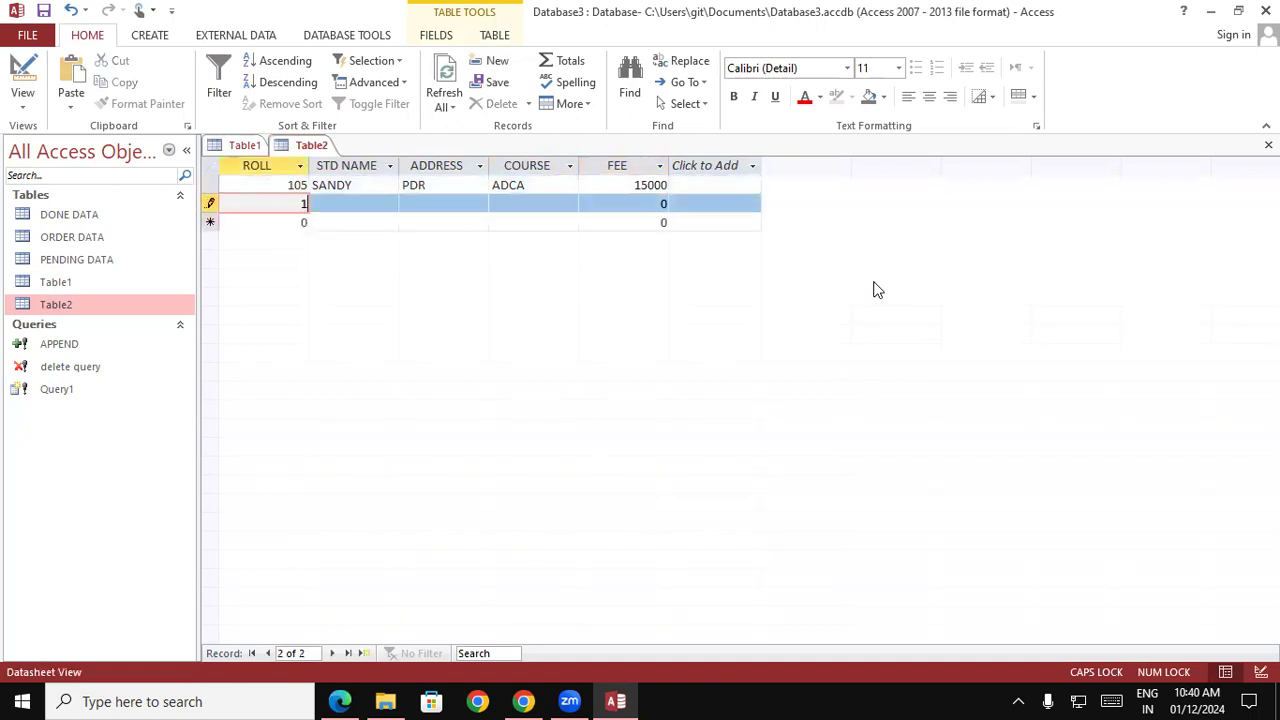
key("Tab")
type("AJAY")
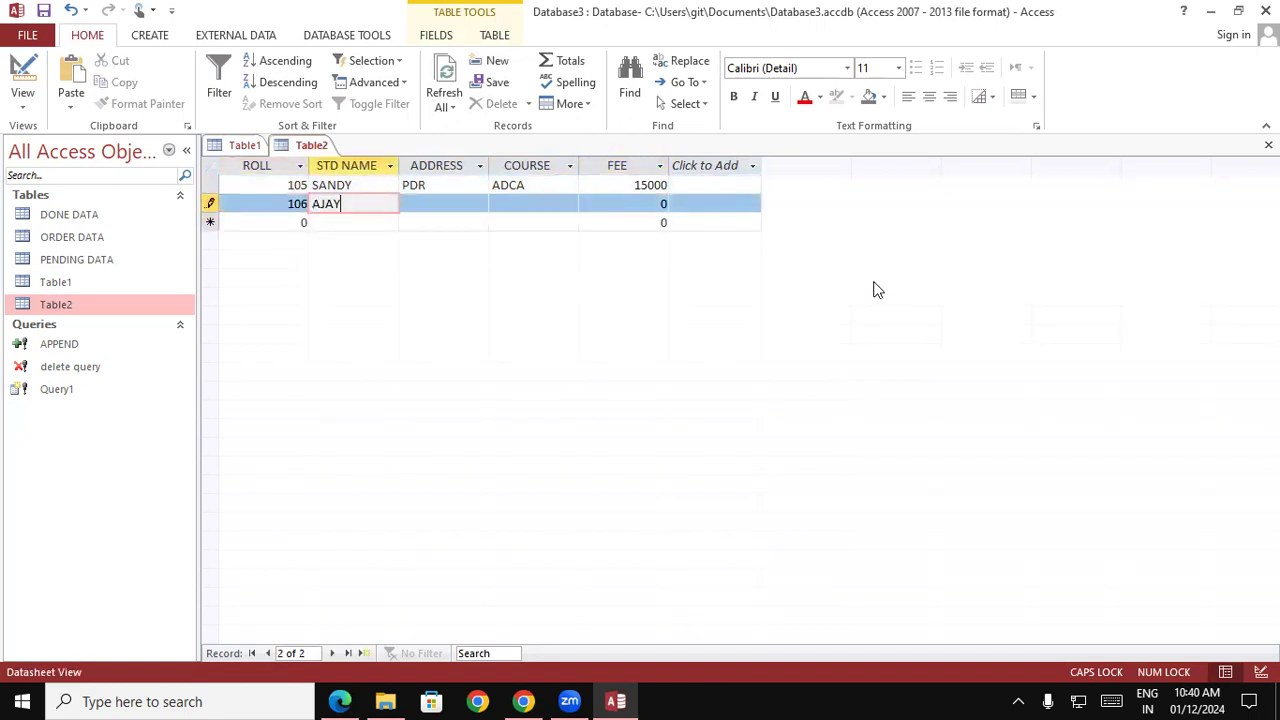
key("Tab")
type("PDR")
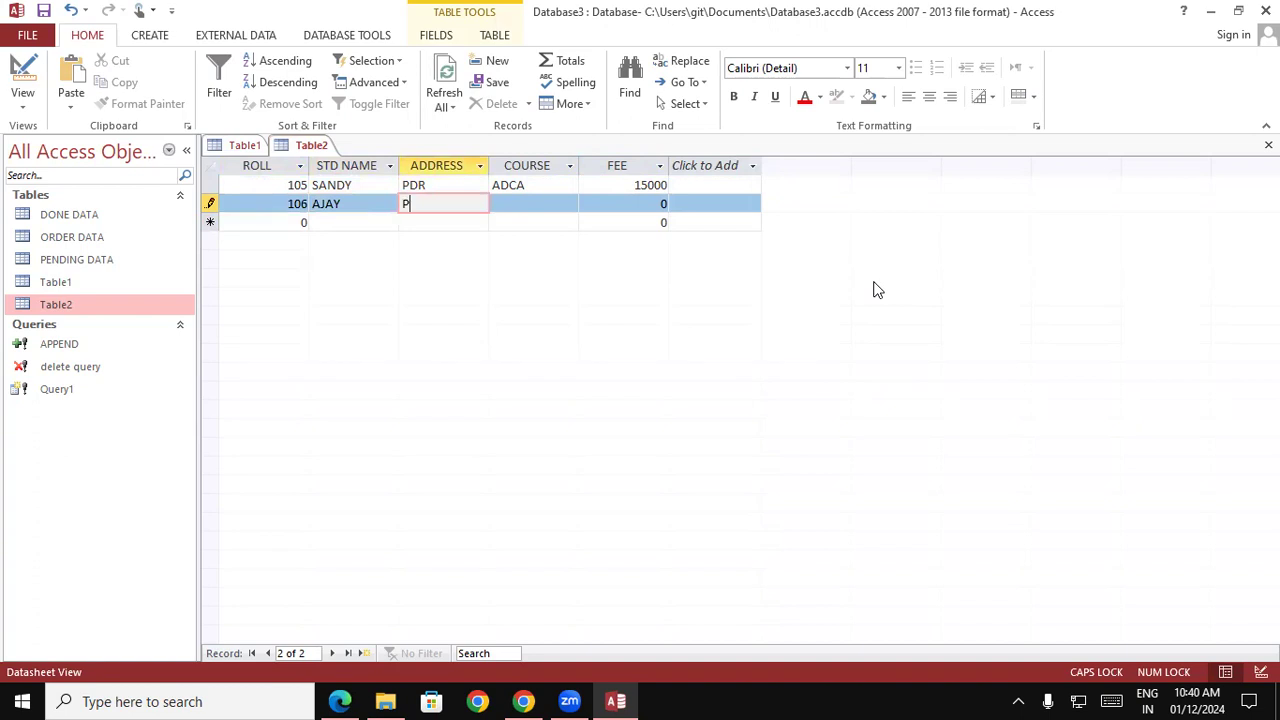
key("Tab")
type("ADCA")
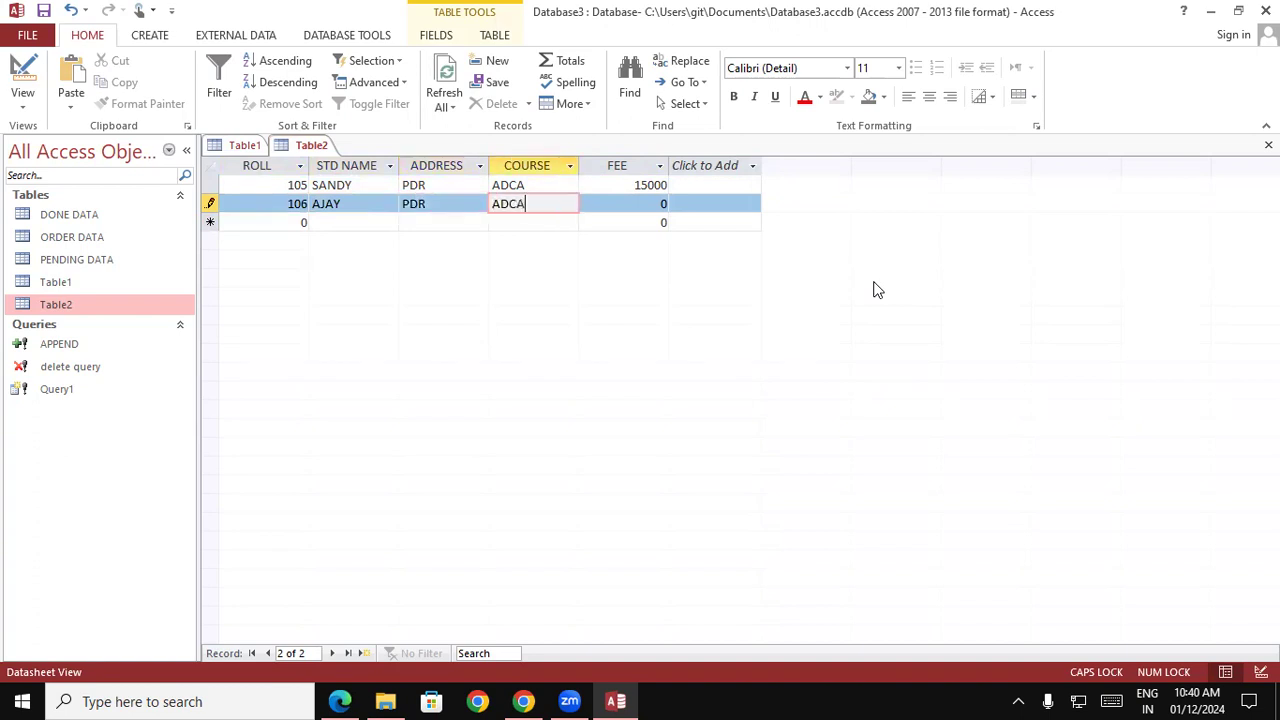
key("Tab")
type("1")
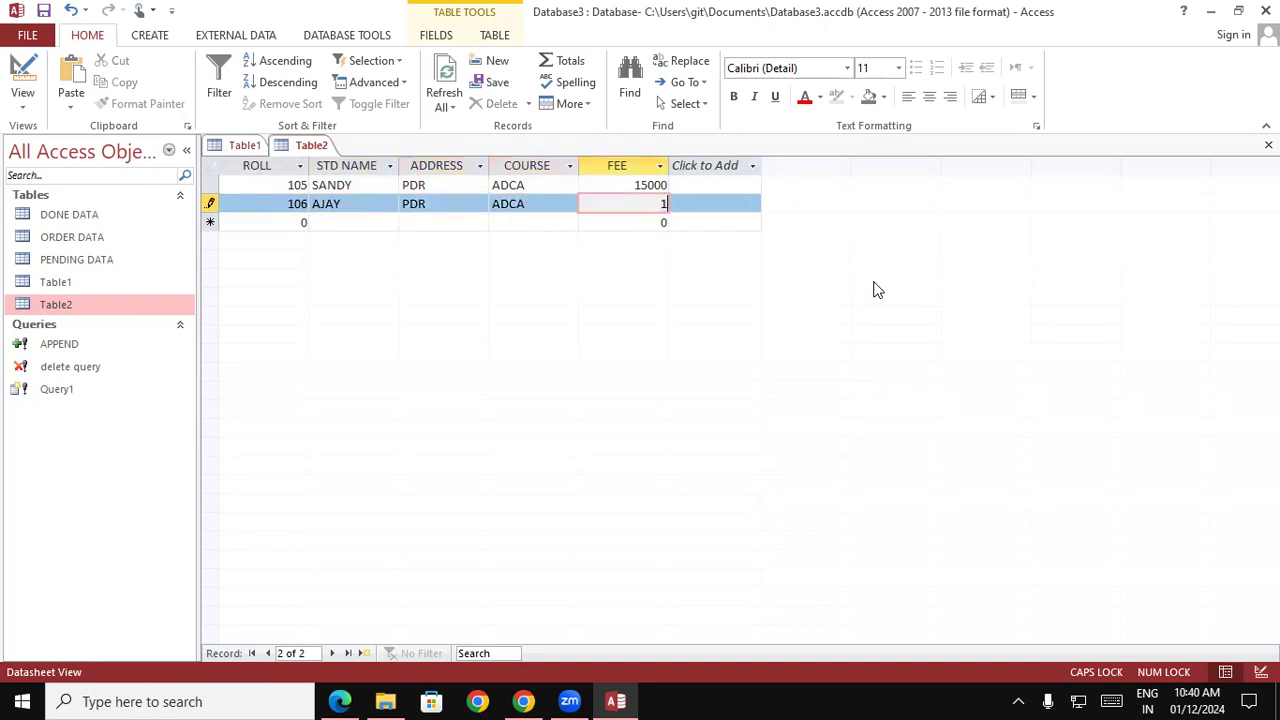
type("5000")
key("Tab")
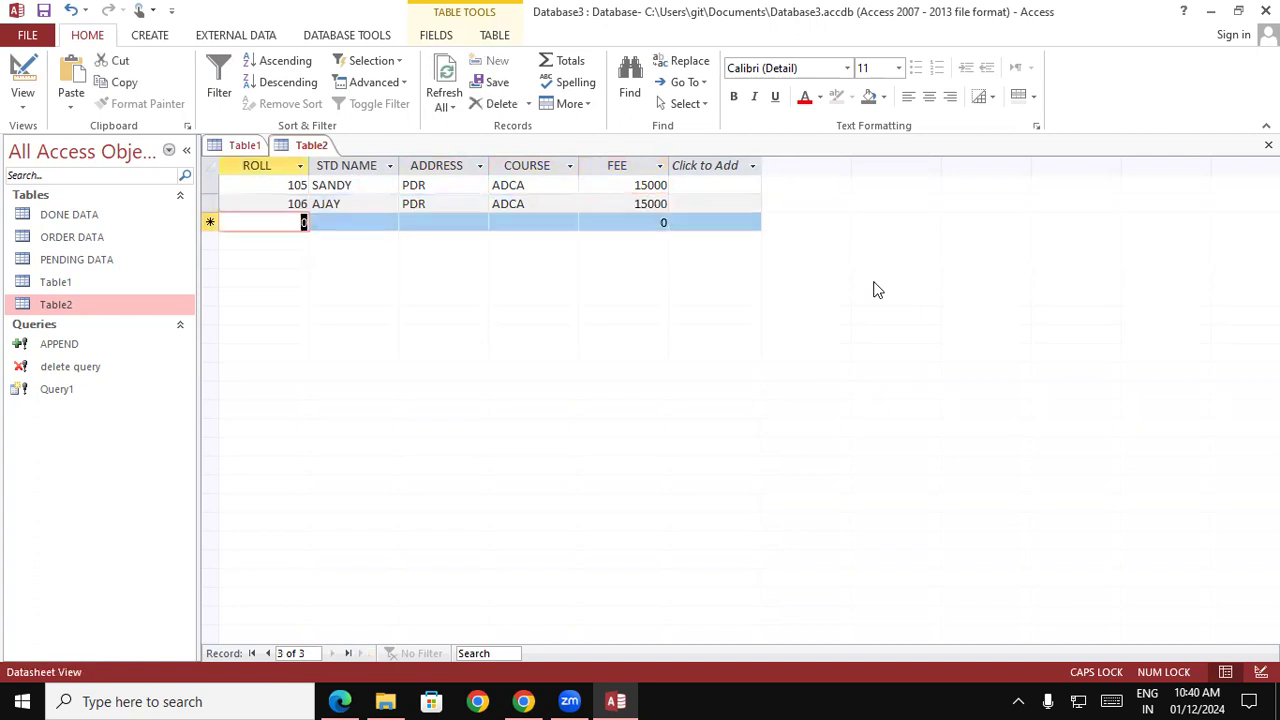
- Enter roll 107 with address BIHAR, course ADCA and fee 15000
type("107")
key("Tab")
type("AMAR")
key("Tab")
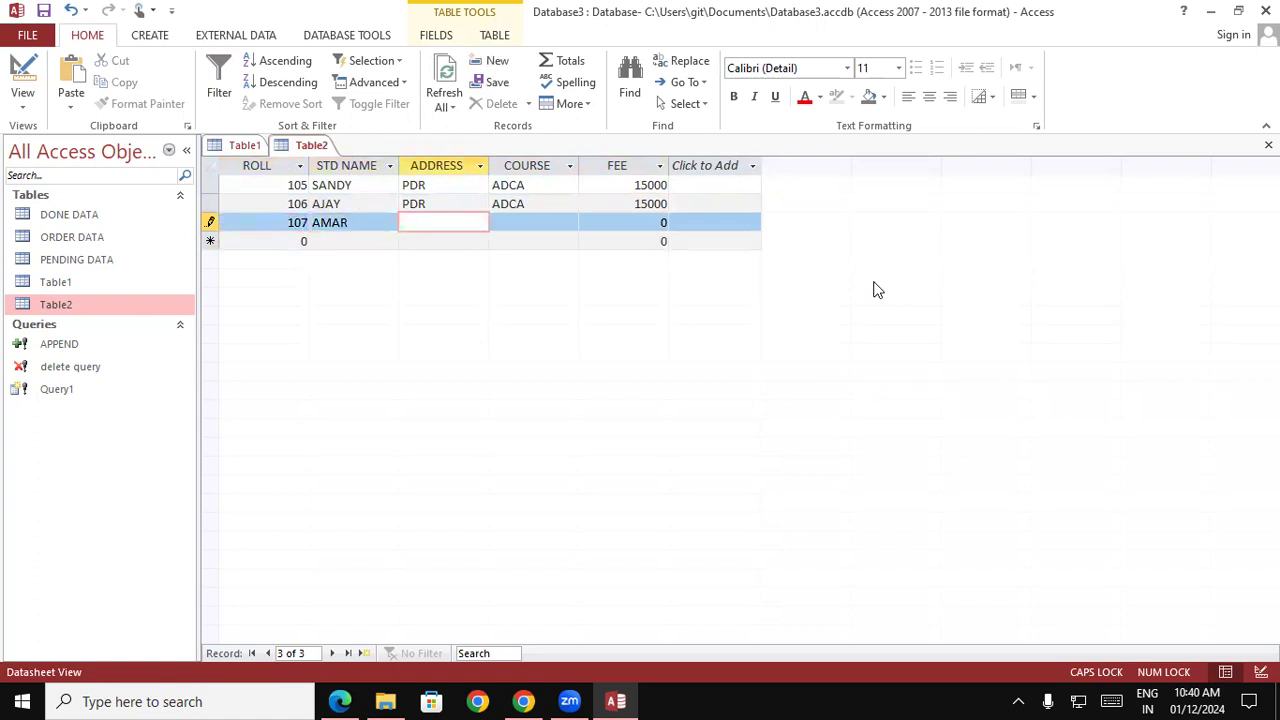
type("BIHAR")
key("Tab")
type("ADCA")
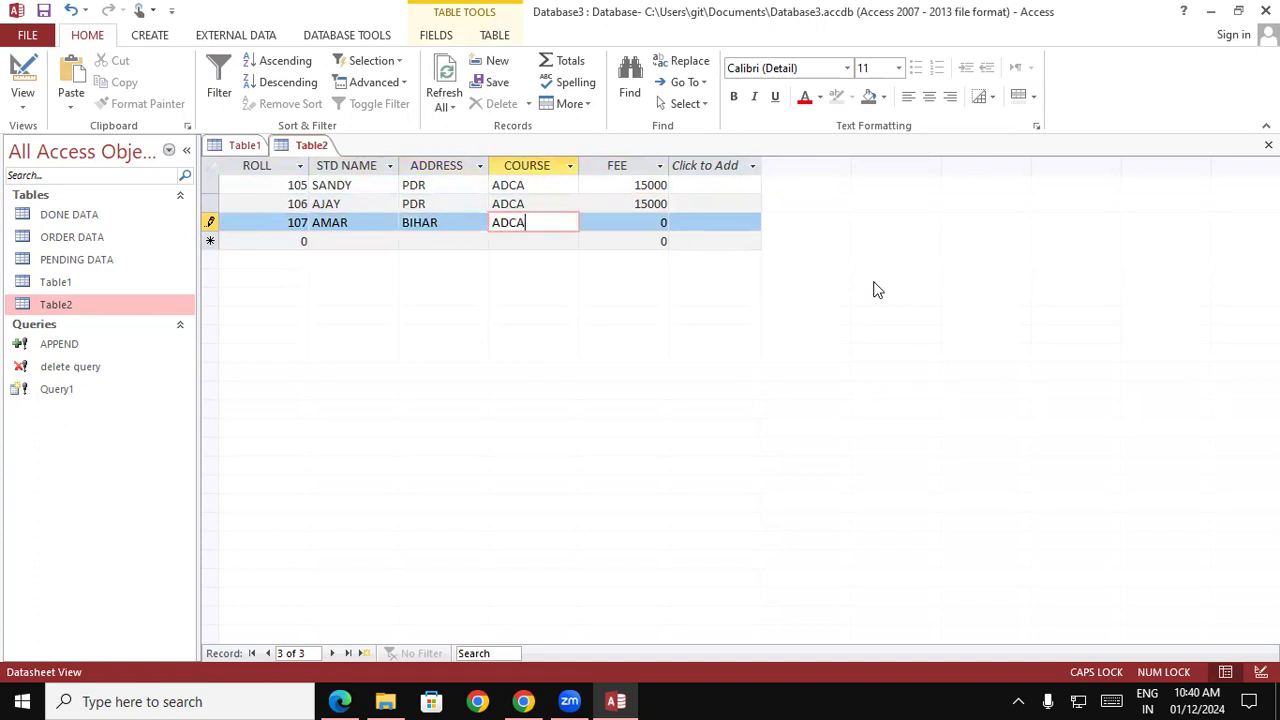
key("Tab")
type("15000")
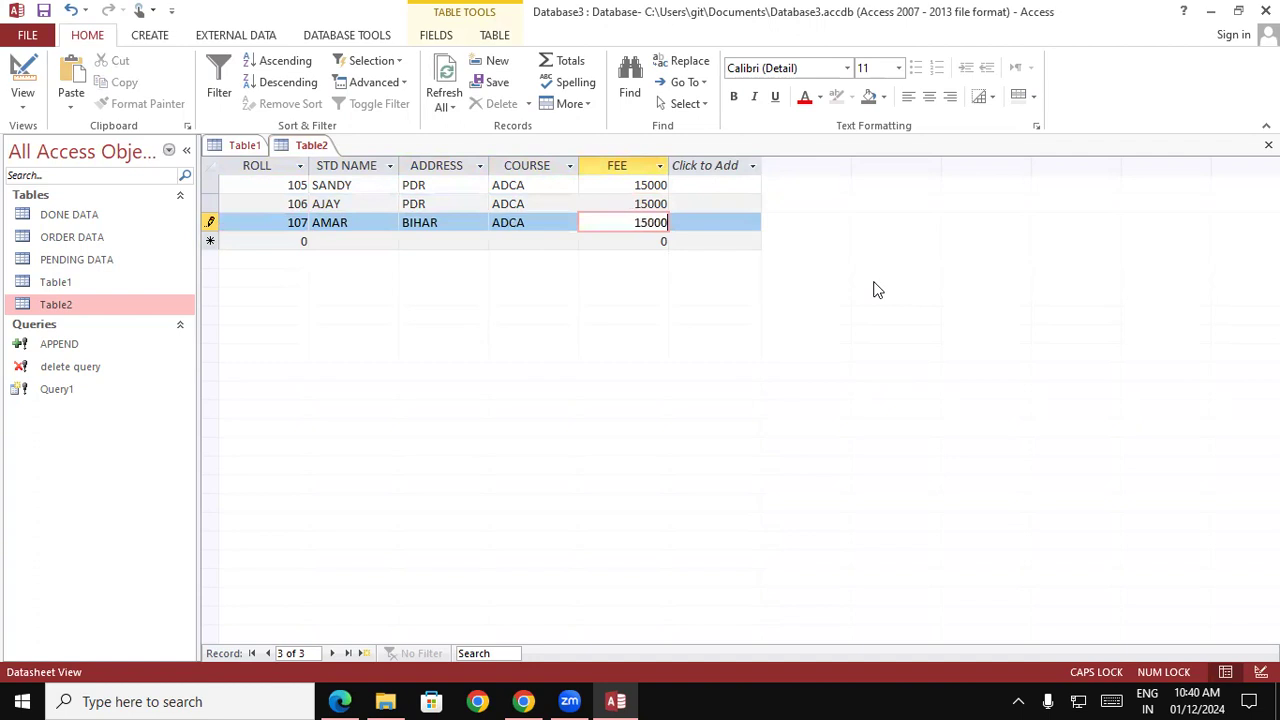
key("Tab")
- Enter roll 108 with address NRG, course DCA and fee 13500
type("108")
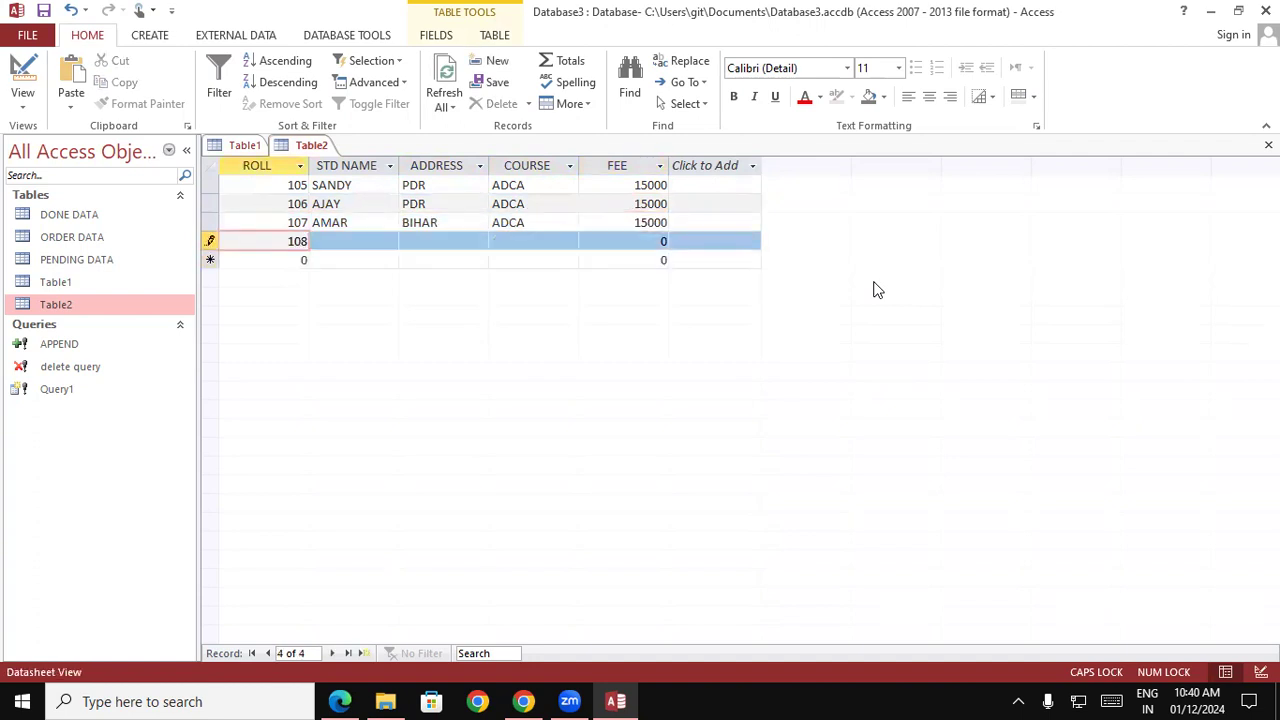
key("Tab")
type("MONU")
key("Tab")
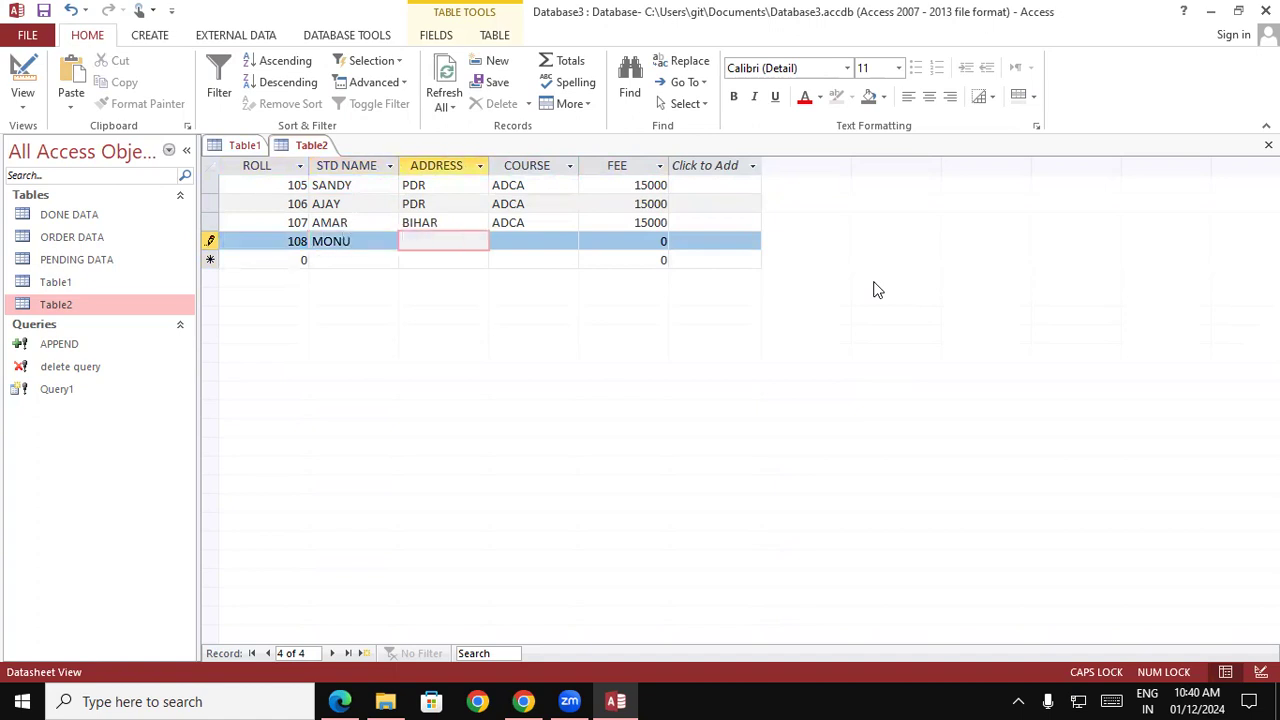
type("NRG")
key("Tab")
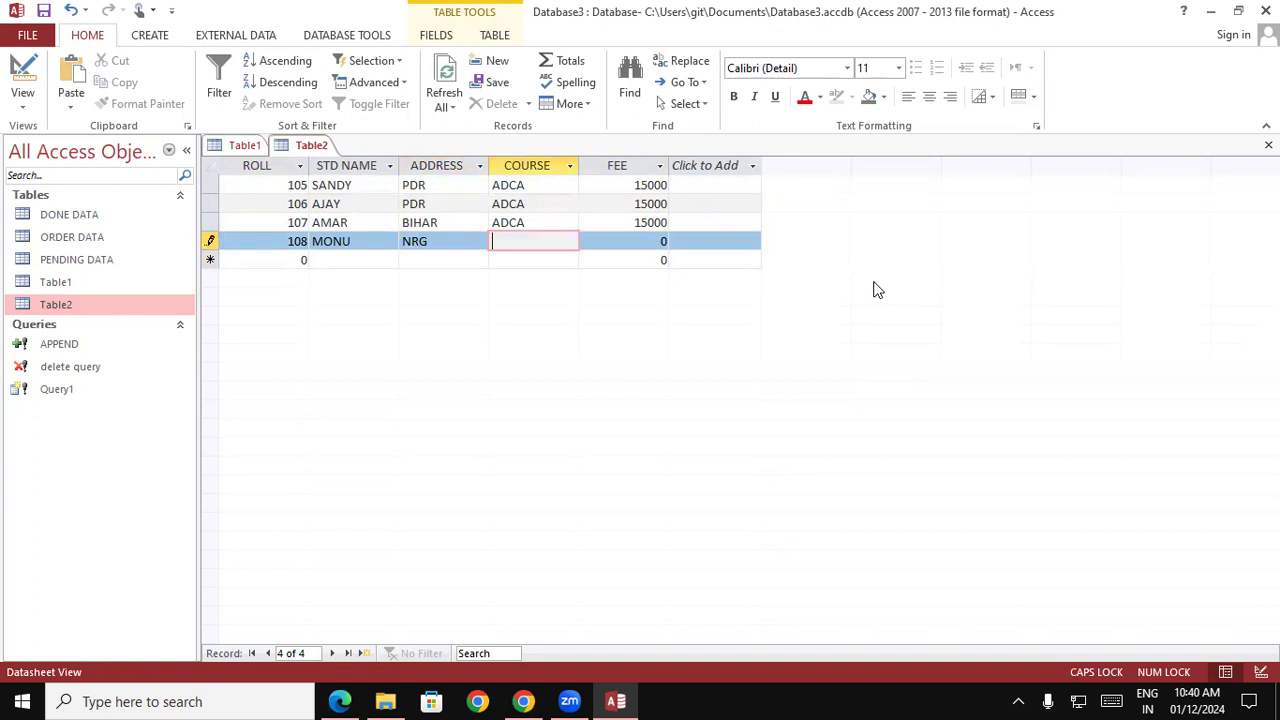
type("DCA")
key("Tab")
type("13500")
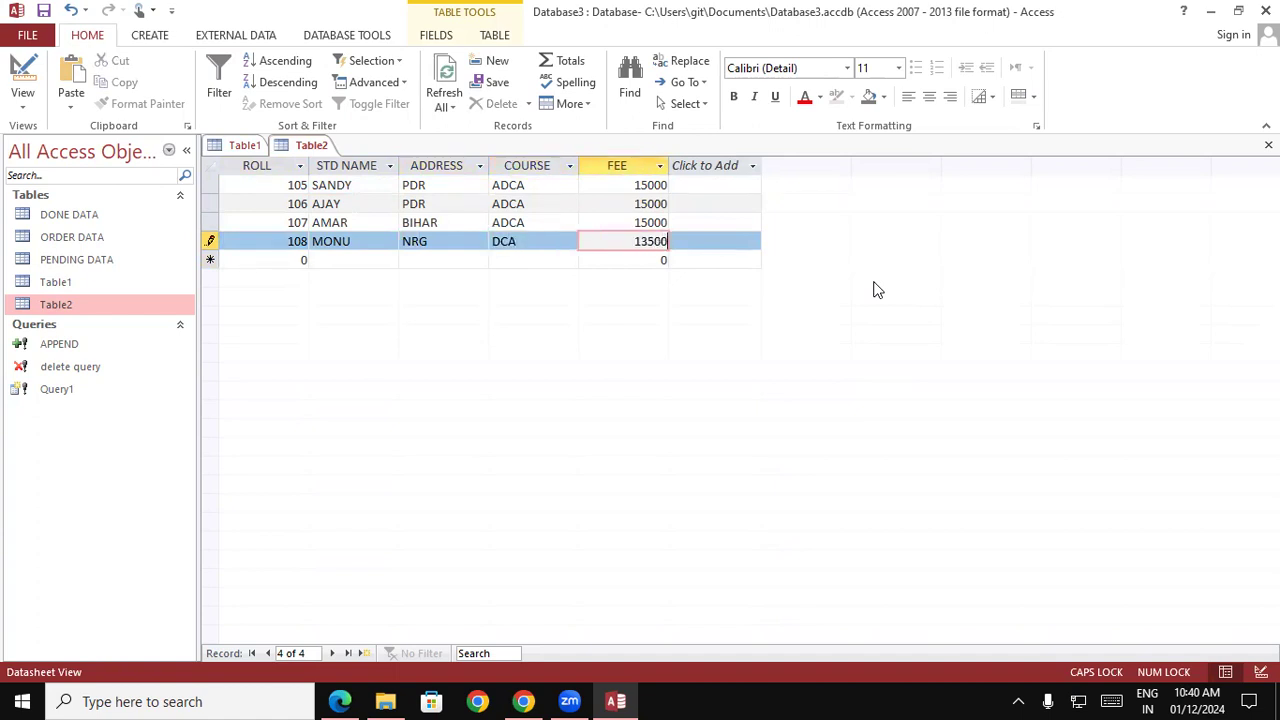
- Save Table2, then save and close Table1
right_click(309, 147)
left_click(348, 154)
right_click(250, 147)
left_click(248, 146)
right_click(250, 147)
left_click(285, 157)
right_click(250, 147)
left_click(288, 178)
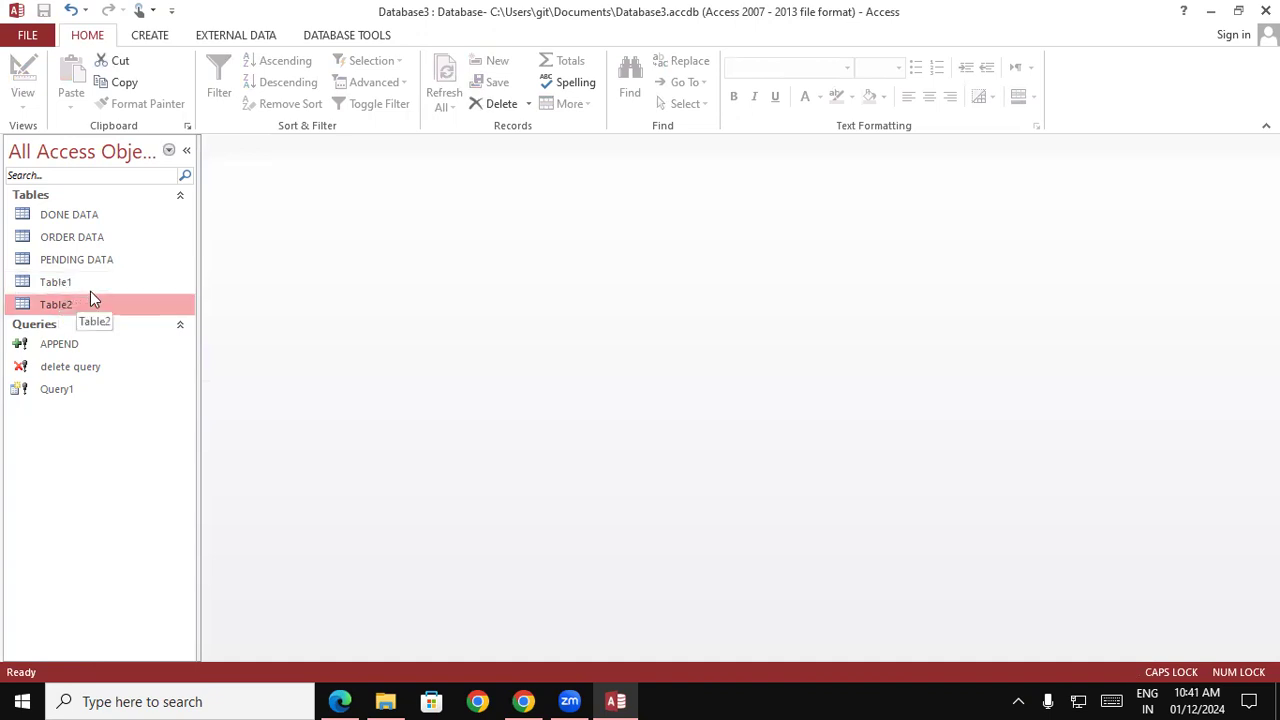
- Start a new query design with Table2 as its source and select all its fields
left_click(138, 35)
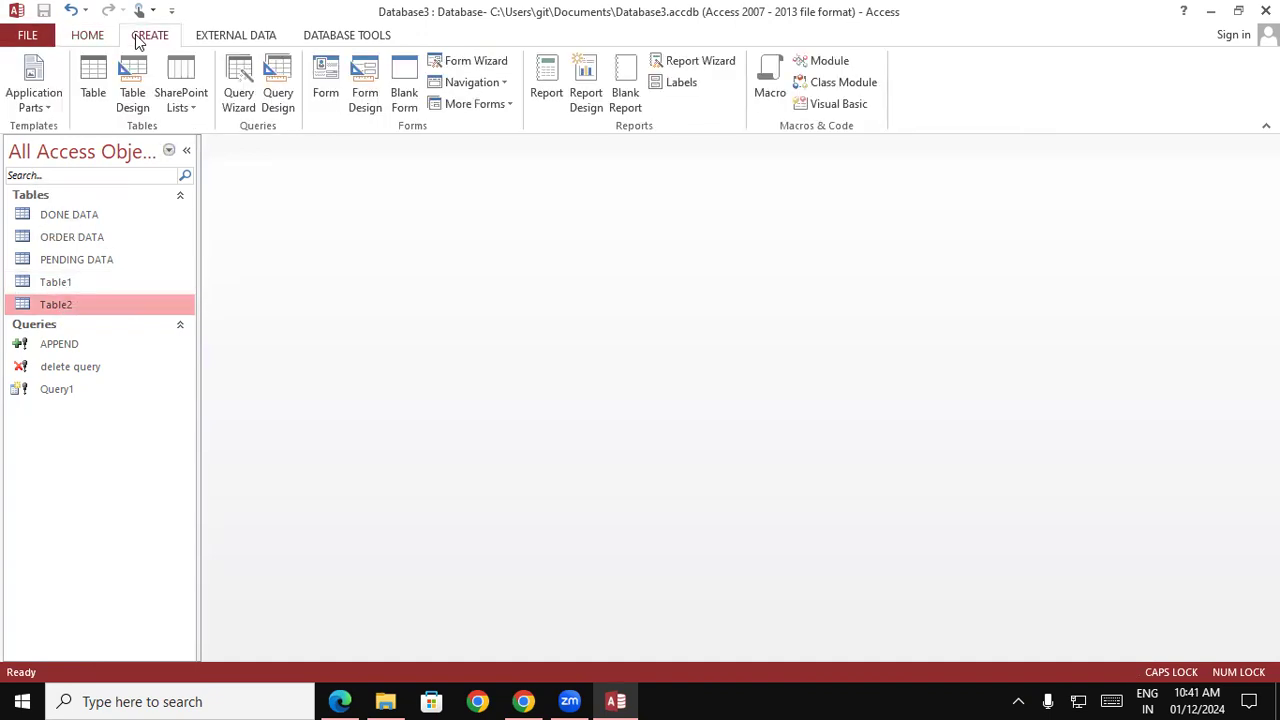
left_click(272, 93)
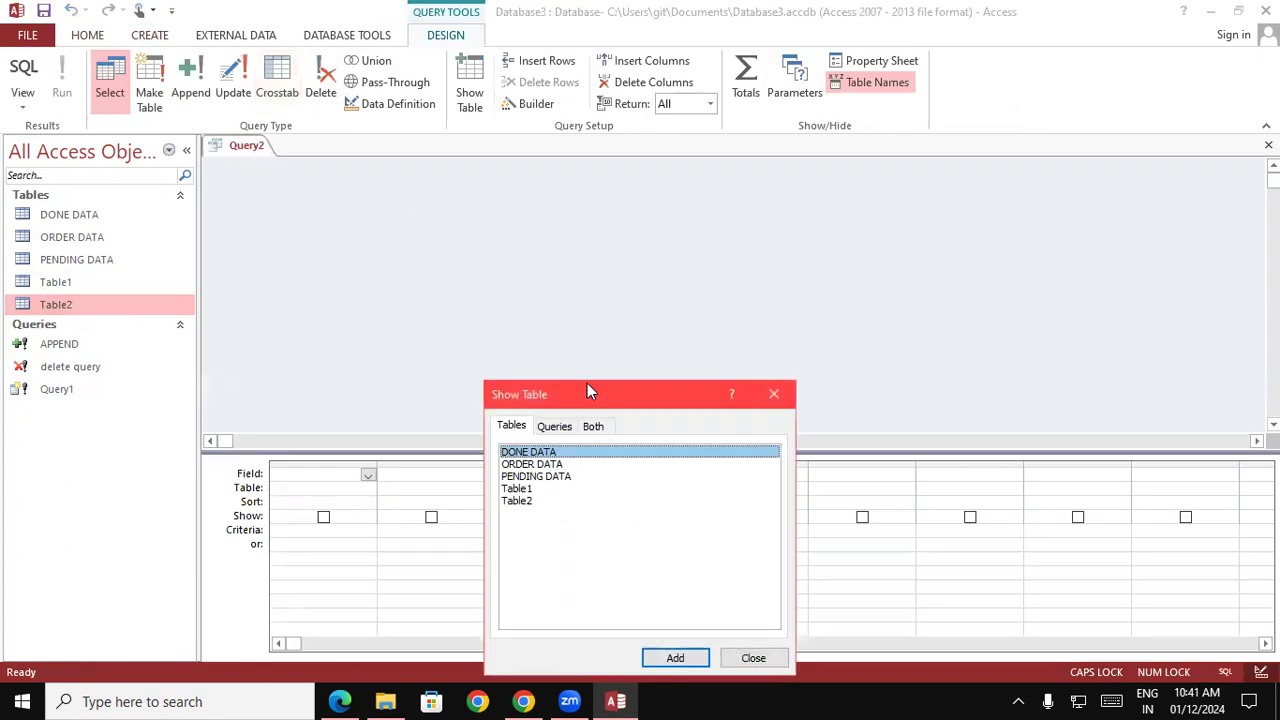
left_click_drag(587, 389, 652, 191)
left_click(590, 304)
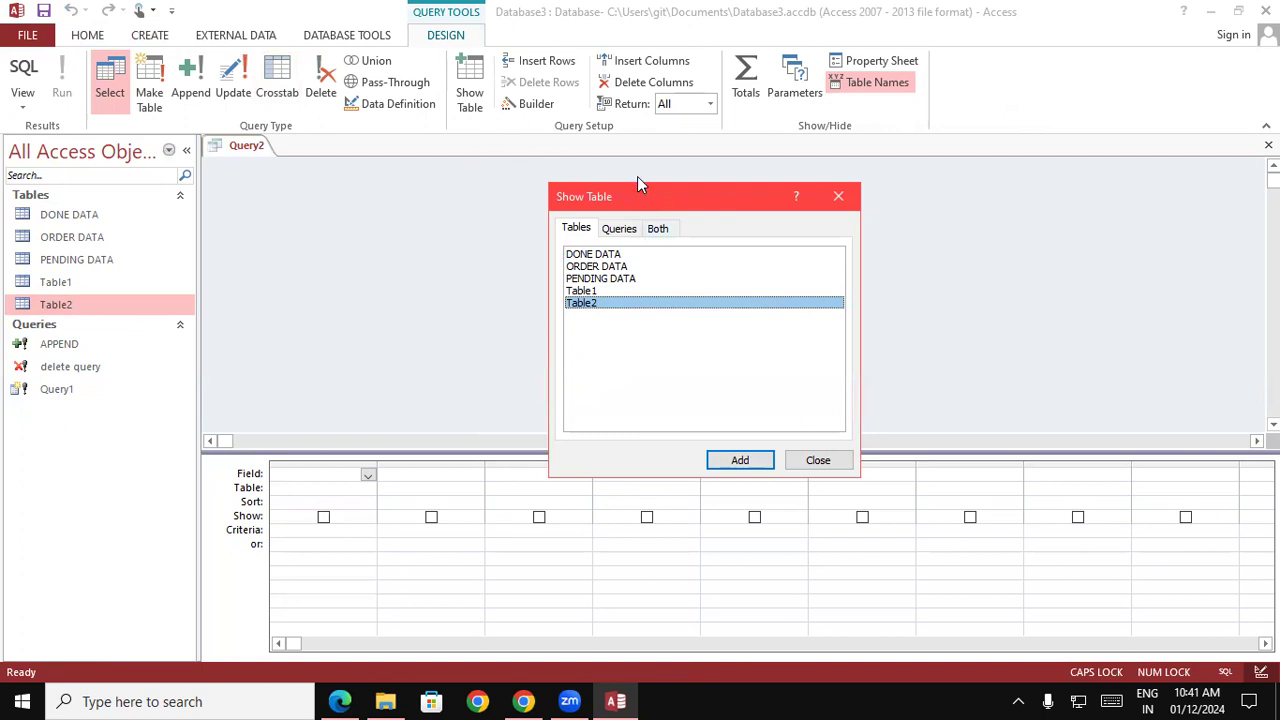
left_click(738, 460)
left_click(818, 460)
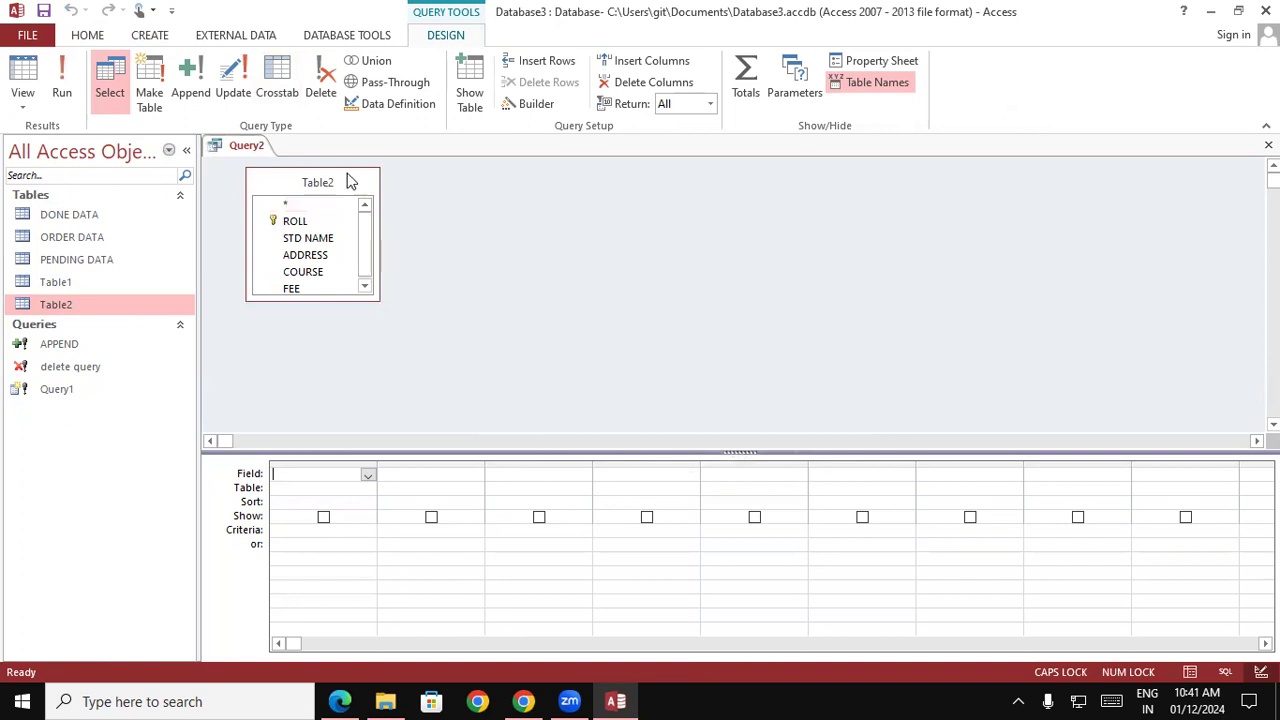
double_click(348, 181)
- Put all Table2 fields in the query grid and make it an append query into Table1
left_click_drag(329, 223, 318, 473)
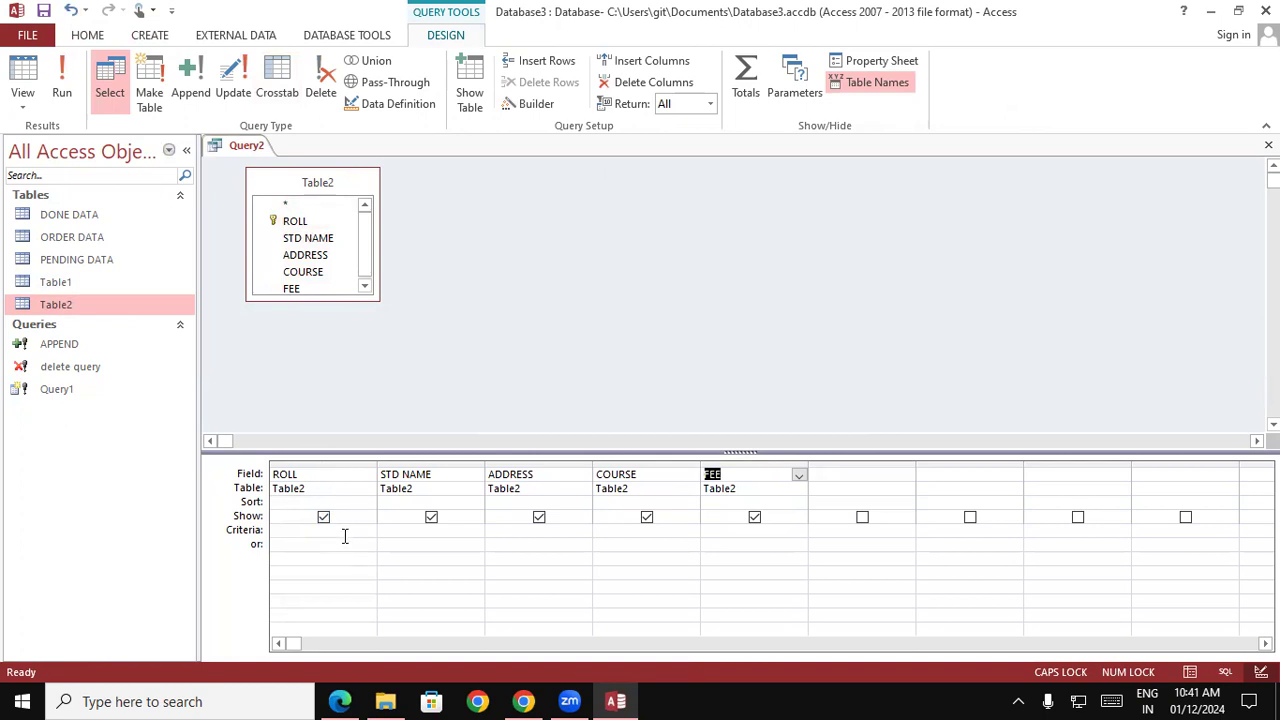
left_click(193, 76)
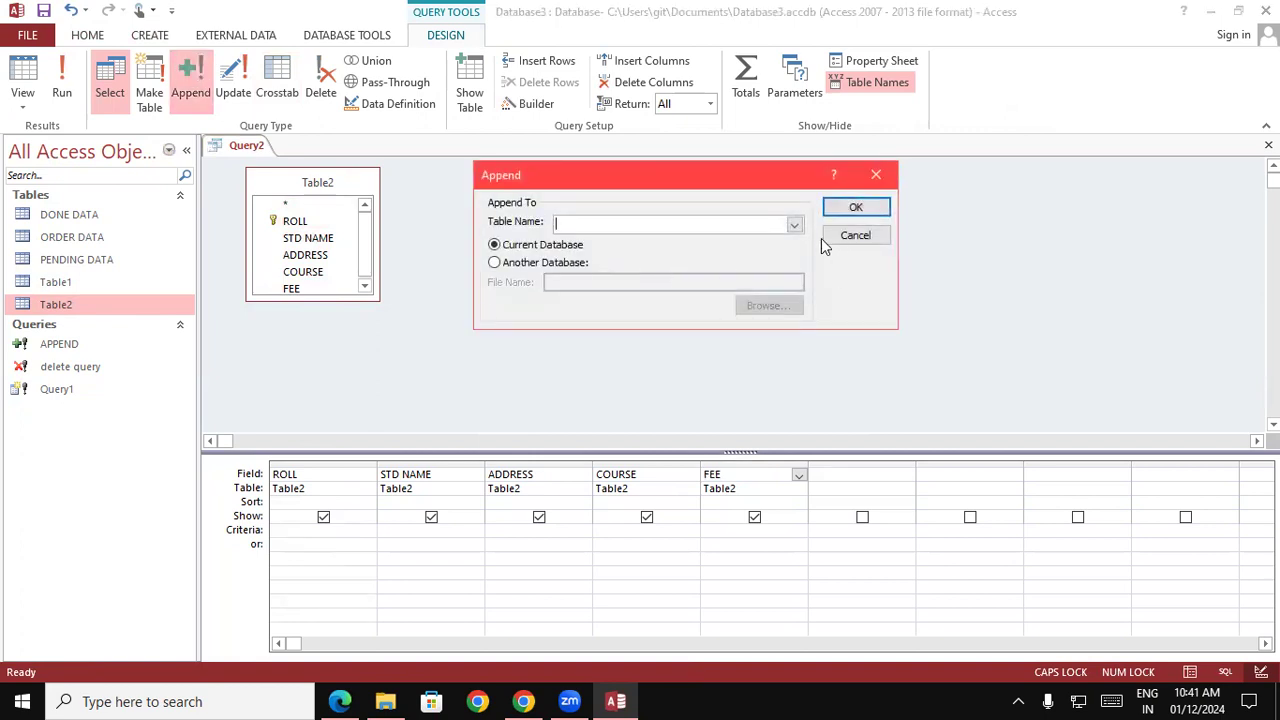
left_click(794, 224)
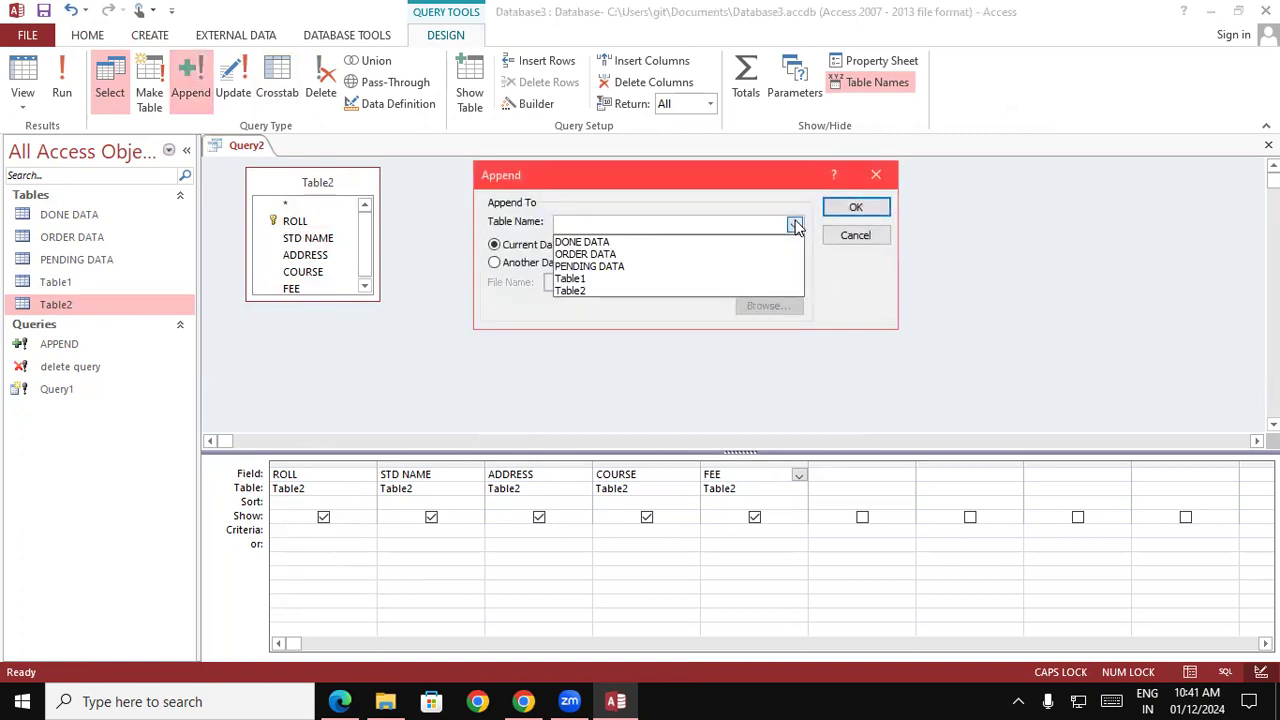
left_click(656, 277)
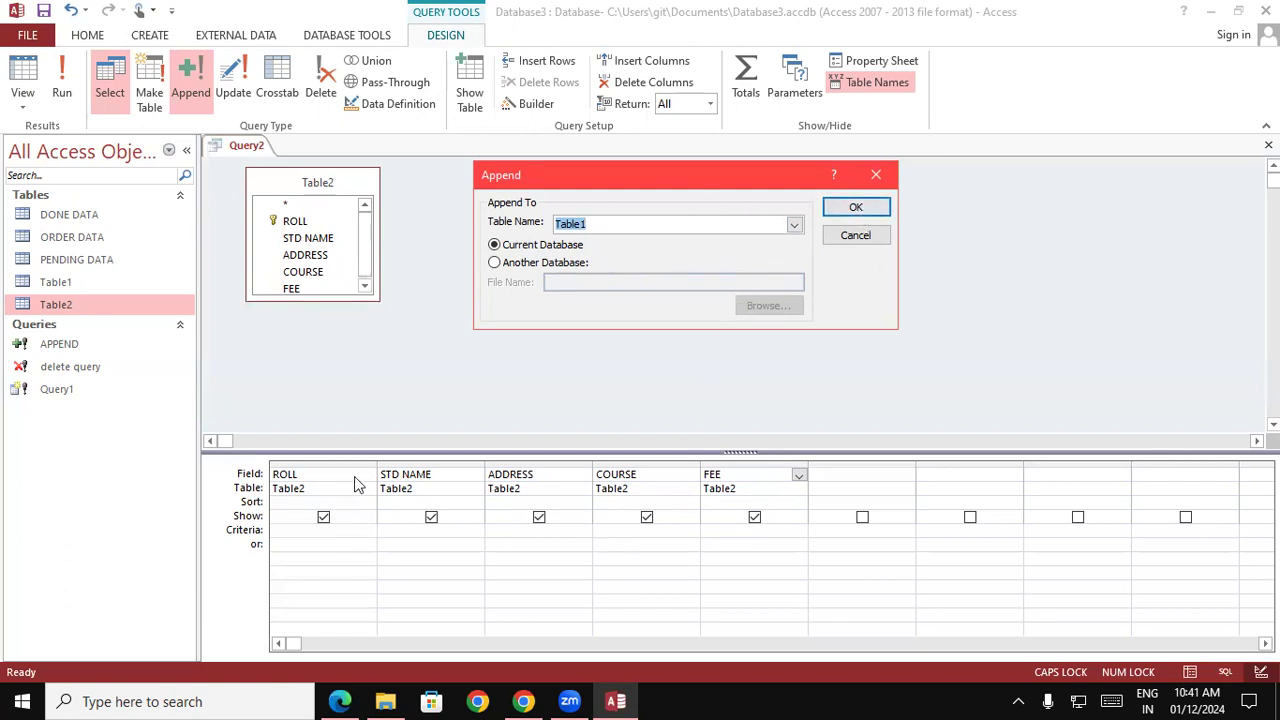
left_click(876, 207)
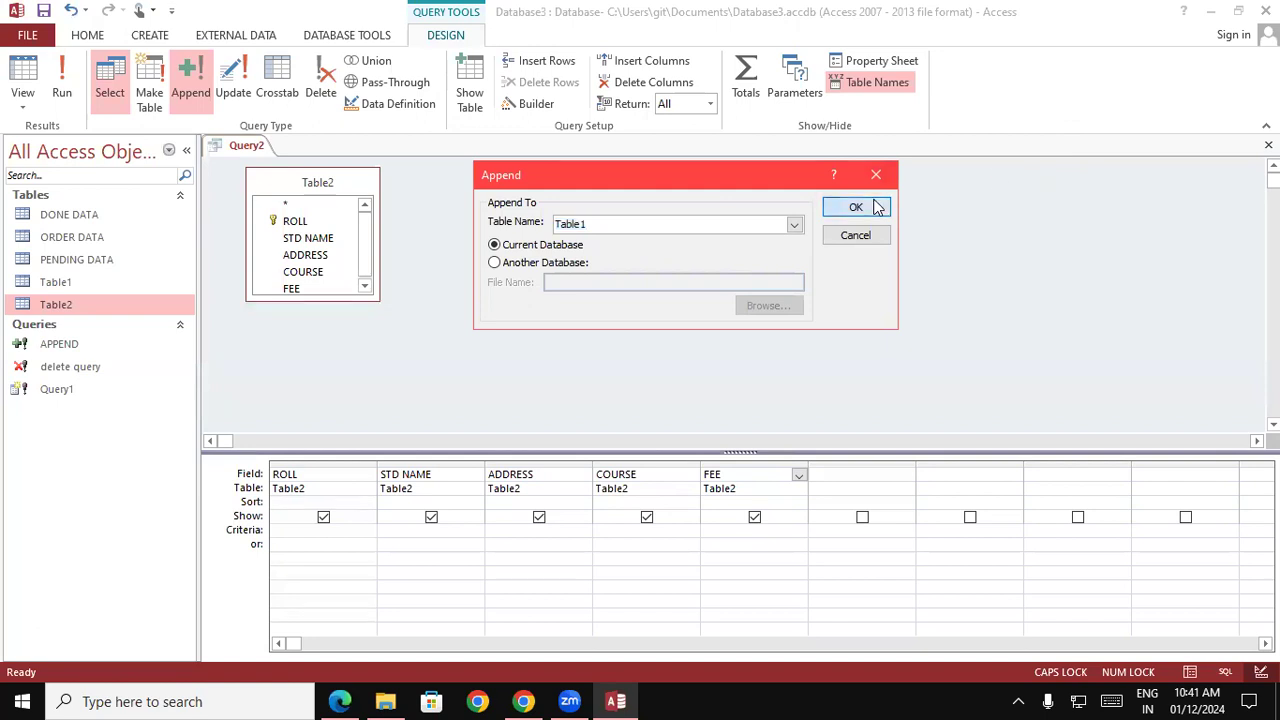
- Run the append query to add 4 rows, then open Table2 and Table1 to check records 101–108
left_click(62, 76)
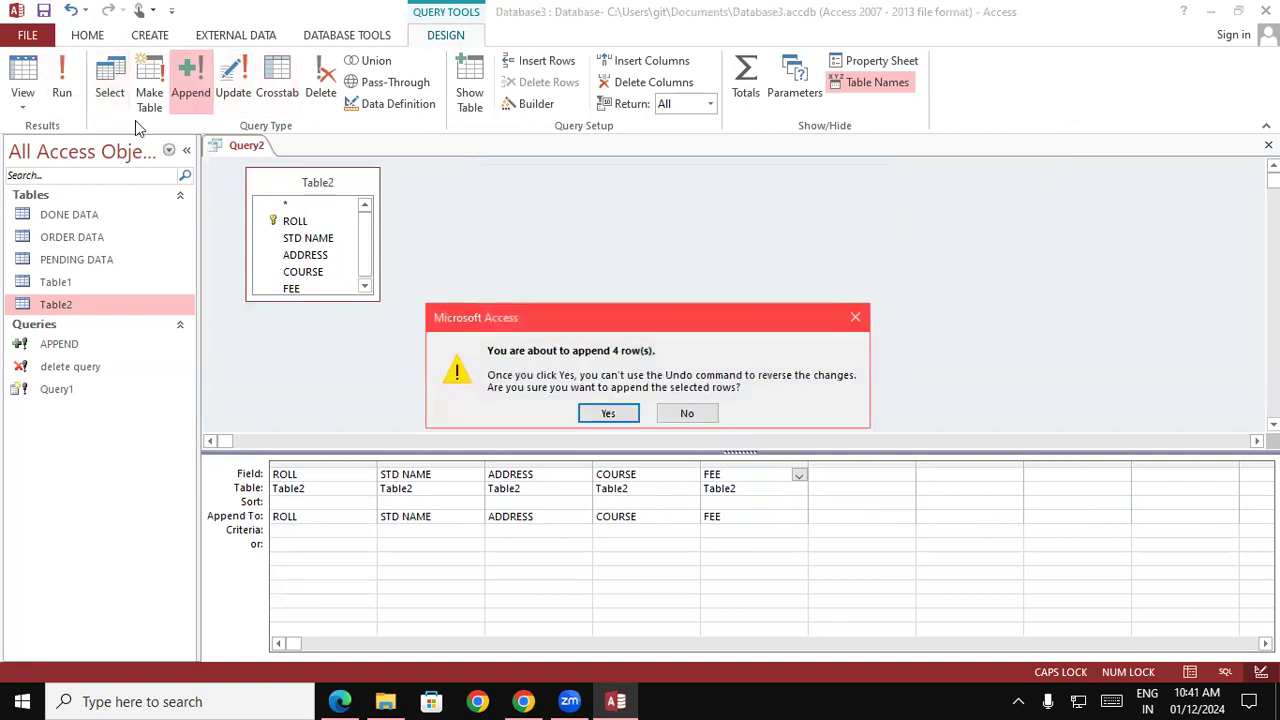
left_click(601, 413)
left_click(101, 280)
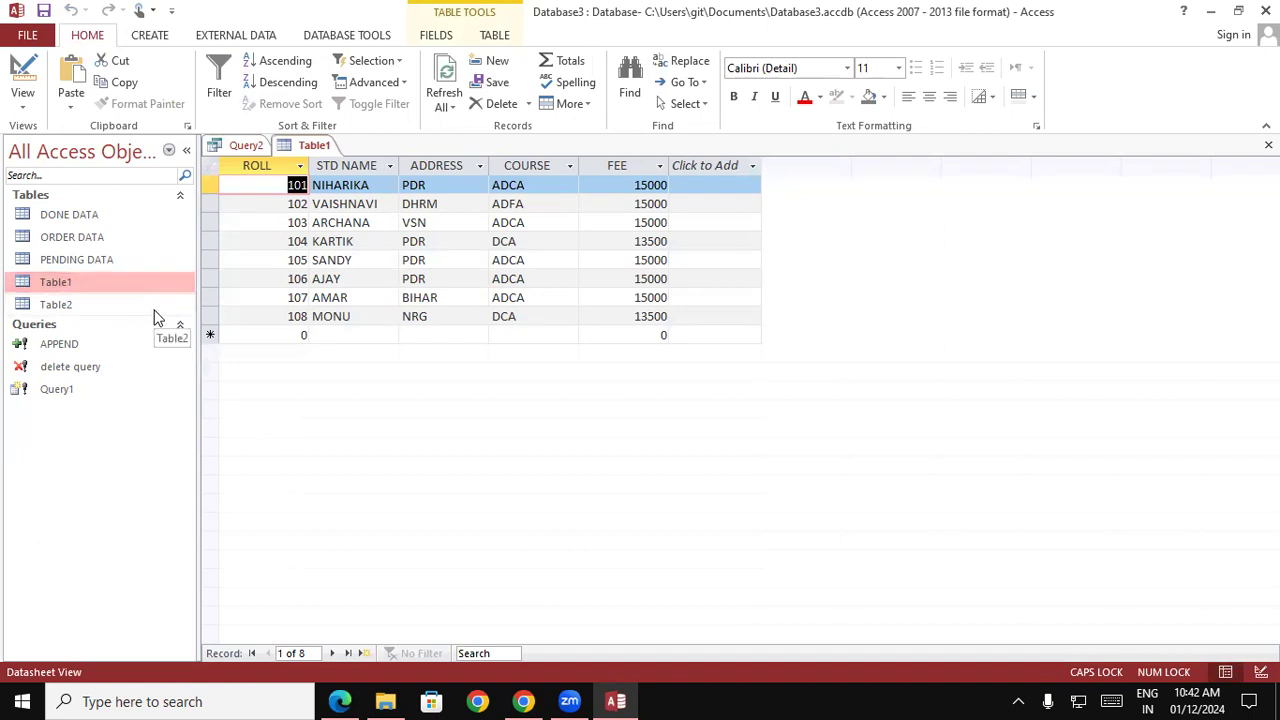
left_click(100, 306)
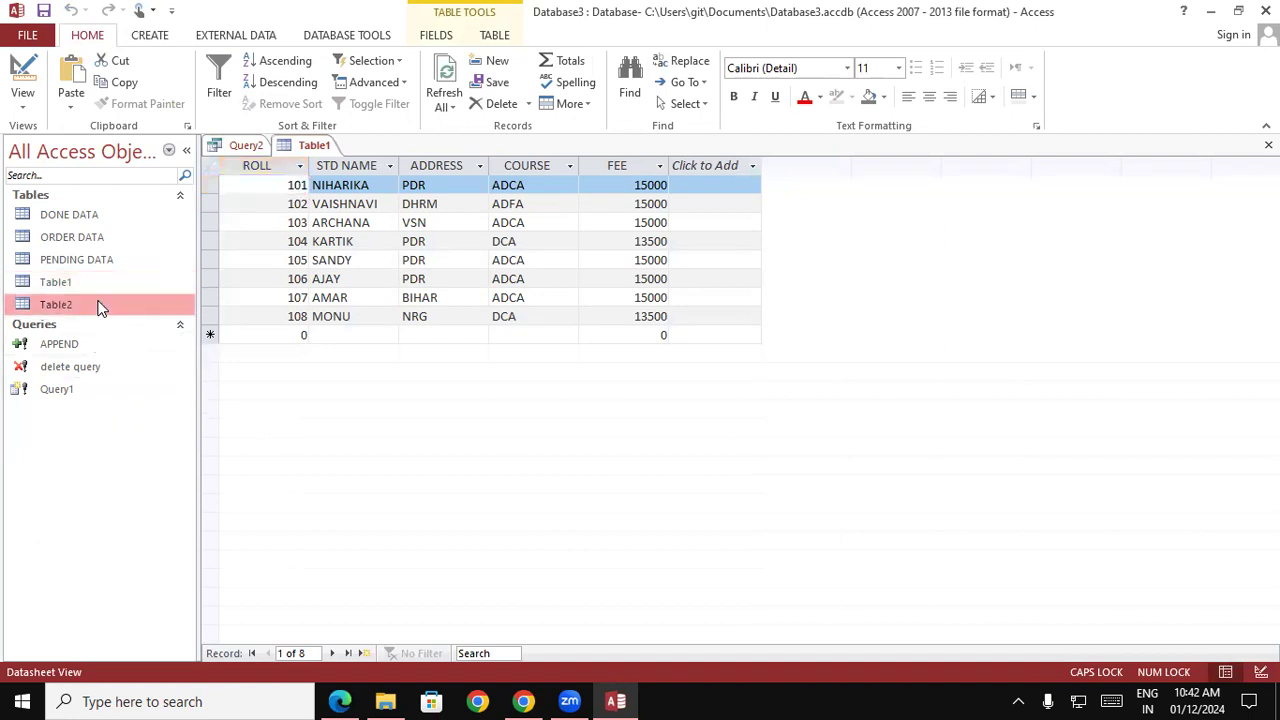
double_click(100, 307)
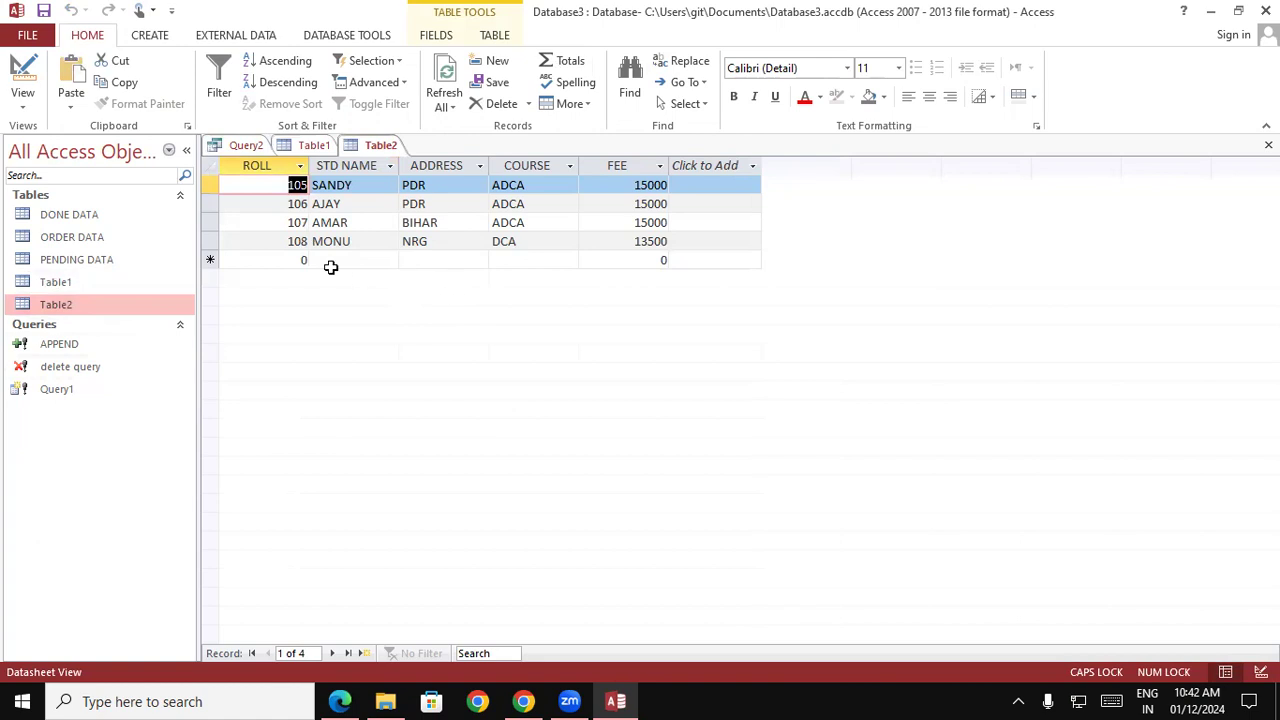
double_click(118, 281)
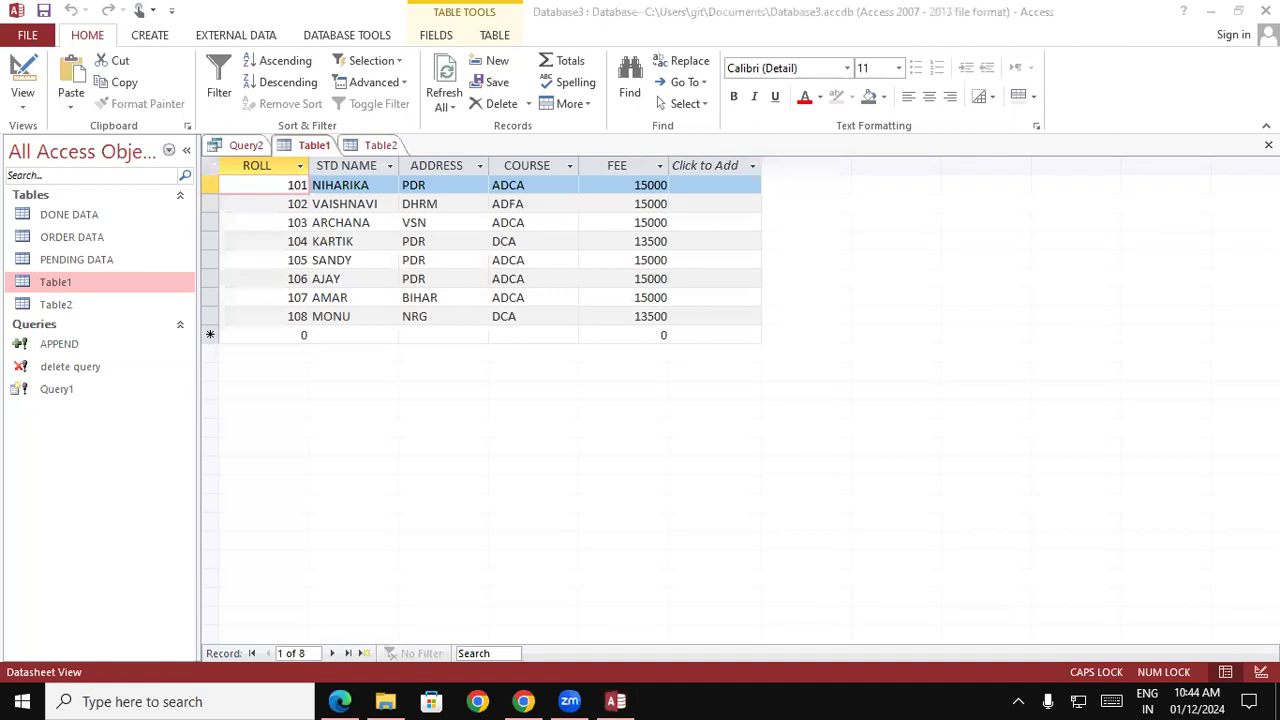
- Handwrite 'Create Two Table with same header' in red below the datasheet
mouse_move(266, 358)
left_mouse_down()
mouse_move(289, 383)
mouse_move(299, 373)
mouse_move(359, 393)
left_mouse_up()
mouse_move(350, 373)
left_mouse_down()
mouse_move(395, 385)
mouse_move(478, 347)
left_mouse_up()
mouse_move(446, 356)
left_mouse_down()
mouse_move(446, 390)
mouse_move(493, 361)
left_mouse_up()
mouse_move(510, 363)
left_mouse_down()
mouse_move(519, 382)
mouse_move(507, 363)
left_mouse_up()
mouse_move(568, 346)
left_mouse_down()
mouse_move(609, 346)
mouse_move(570, 388)
mouse_move(626, 350)
mouse_move(627, 377)
mouse_move(653, 386)
left_mouse_up()
mouse_move(664, 373)
left_mouse_down()
mouse_move(681, 367)
mouse_move(685, 383)
left_mouse_up()
mouse_move(741, 353)
left_mouse_down()
mouse_move(787, 371)
mouse_move(795, 355)
left_mouse_up()
mouse_move(811, 356)
left_mouse_down()
mouse_move(812, 382)
mouse_move(831, 383)
mouse_move(828, 356)
left_mouse_up()
mouse_move(847, 334)
left_mouse_down()
mouse_move(846, 380)
mouse_move(875, 381)
left_mouse_up()
mouse_move(934, 350)
left_mouse_down()
mouse_move(905, 385)
mouse_move(942, 360)
mouse_move(966, 382)
mouse_move(1050, 376)
left_mouse_up()
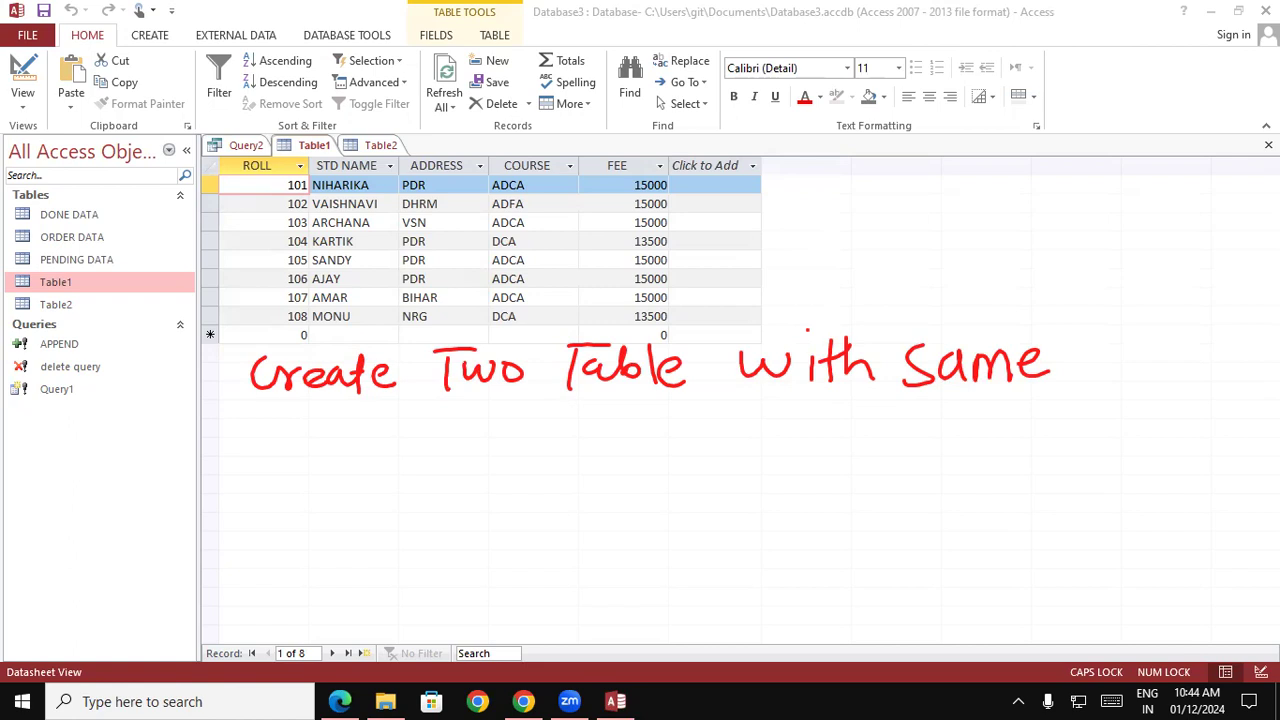
left_click_drag(1079, 310, 1101, 373)
mouse_move(1108, 360)
left_mouse_down()
mouse_move(1192, 356)
mouse_move(1232, 327)
left_mouse_up()
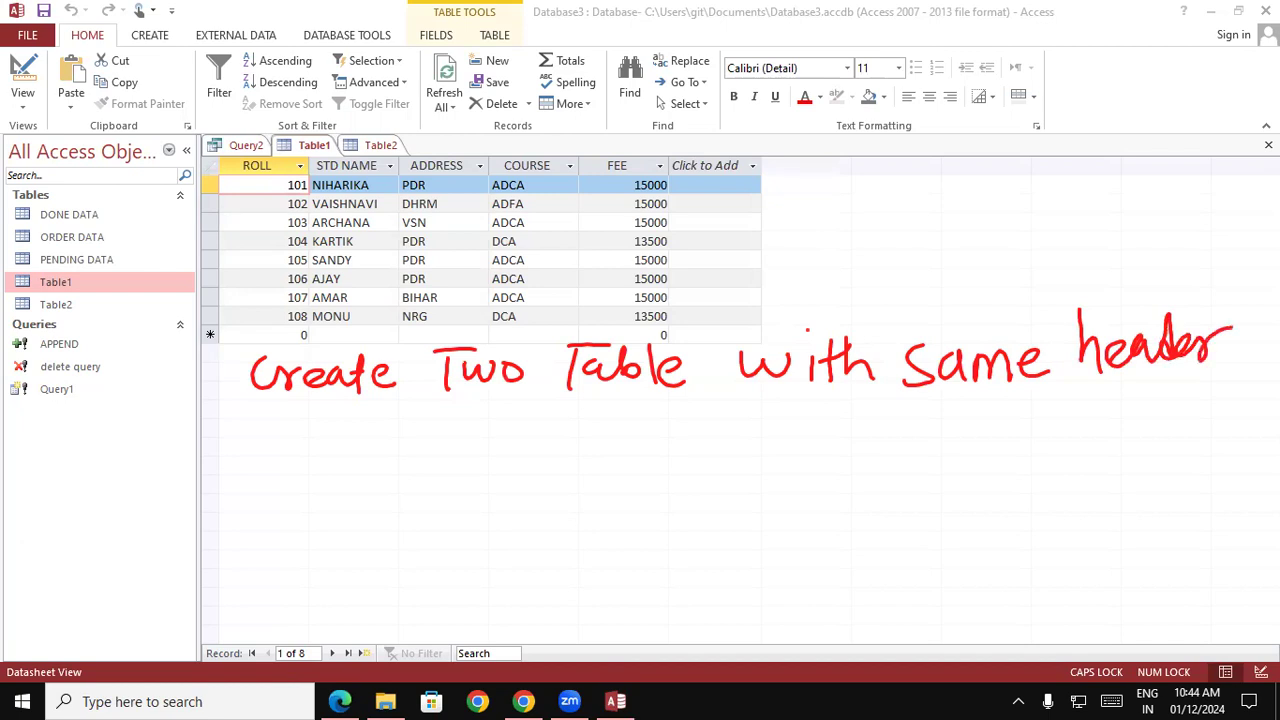
- Write the record numbers '1,2,3,4 / 5,6,7,8' on the next line
mouse_move(236, 403)
left_mouse_down()
mouse_move(230, 447)
mouse_move(278, 434)
mouse_move(238, 456)
left_mouse_up()
mouse_move(290, 430)
left_mouse_down()
mouse_move(284, 450)
mouse_move(322, 440)
mouse_move(316, 464)
left_mouse_up()
mouse_move(359, 414)
left_mouse_down()
mouse_move(358, 460)
mouse_move(398, 424)
mouse_move(402, 495)
left_mouse_up()
mouse_move(474, 412)
left_mouse_down()
mouse_move(464, 442)
mouse_move(496, 410)
left_mouse_up()
left_click_drag(508, 442, 498, 466)
mouse_move(550, 408)
left_mouse_down()
mouse_move(534, 434)
mouse_move(558, 462)
left_mouse_up()
left_click(584, 408)
left_click_drag(590, 418, 616, 464)
mouse_move(674, 414)
left_mouse_down()
mouse_move(662, 444)
mouse_move(668, 412)
left_mouse_up()
- Write 'Create > query design > select table 2' on the following line
mouse_move(254, 496)
left_mouse_down()
mouse_move(240, 530)
mouse_move(262, 537)
left_mouse_up()
mouse_move(268, 535)
left_mouse_down()
mouse_move(284, 508)
mouse_move(310, 536)
mouse_move(360, 540)
mouse_move(372, 514)
left_mouse_up()
mouse_move(372, 524)
left_mouse_down()
mouse_move(392, 514)
mouse_move(440, 548)
left_mouse_up()
left_click_drag(516, 514, 516, 572)
mouse_move(522, 514)
left_mouse_down()
mouse_move(526, 528)
mouse_move(542, 516)
left_mouse_up()
left_click_drag(536, 530, 566, 538)
mouse_move(568, 536)
left_mouse_down()
mouse_move(606, 516)
mouse_move(578, 574)
left_mouse_up()
left_click_drag(634, 520, 642, 500)
mouse_move(642, 500)
left_mouse_down()
mouse_move(646, 538)
mouse_move(712, 518)
mouse_move(700, 558)
left_mouse_up()
mouse_move(710, 528)
left_mouse_down()
mouse_move(726, 514)
mouse_move(762, 540)
left_mouse_up()
left_click_drag(826, 498, 818, 534)
mouse_move(826, 514)
left_mouse_down()
mouse_move(852, 520)
mouse_move(866, 478)
mouse_move(900, 514)
left_mouse_up()
mouse_move(916, 474)
left_mouse_down()
mouse_move(922, 512)
mouse_move(946, 476)
mouse_move(976, 516)
left_mouse_up()
mouse_move(956, 498)
left_mouse_down()
mouse_move(1020, 478)
mouse_move(1020, 504)
mouse_move(1110, 498)
mouse_move(1122, 520)
left_mouse_up()
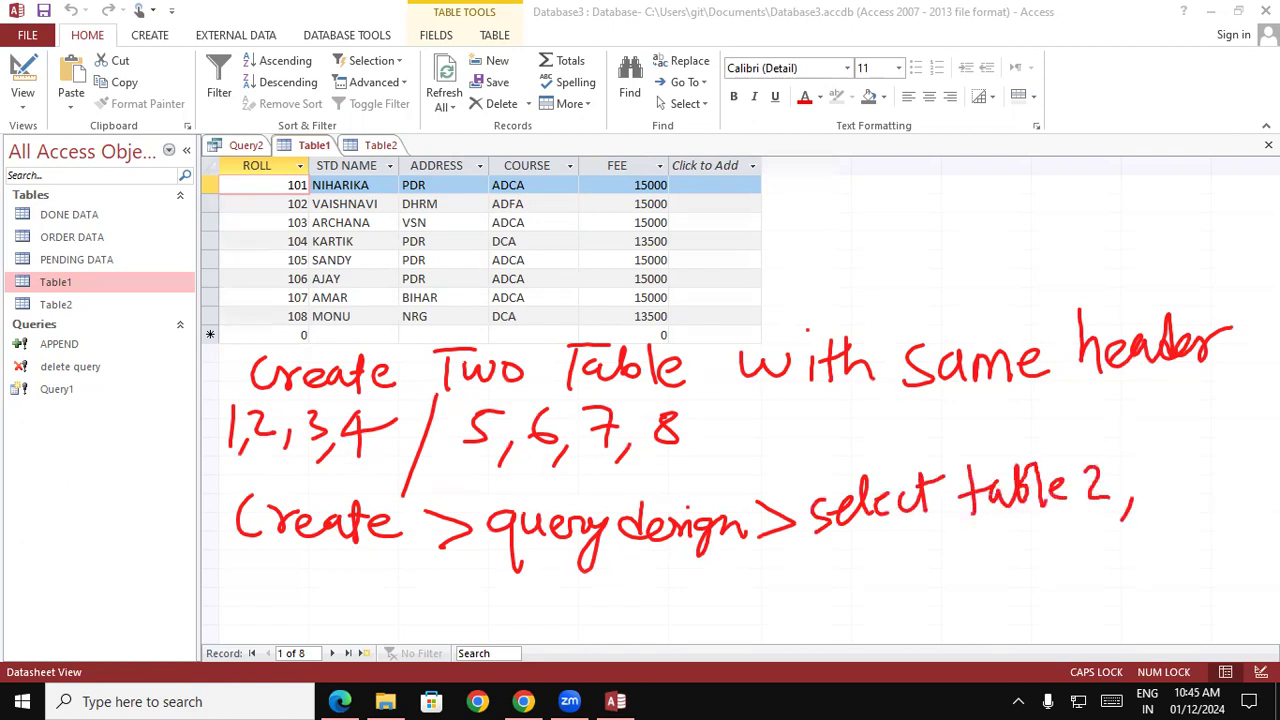
- Add '> drag & drop In field section' after 'table 2'
mouse_move(1120, 472)
left_mouse_down()
mouse_move(1142, 490)
mouse_move(1124, 520)
left_mouse_up()
mouse_move(1170, 458)
left_mouse_down()
mouse_move(1162, 484)
mouse_move(1176, 494)
left_mouse_up()
mouse_move(1180, 478)
left_mouse_down()
mouse_move(1238, 496)
mouse_move(1258, 486)
left_mouse_up()
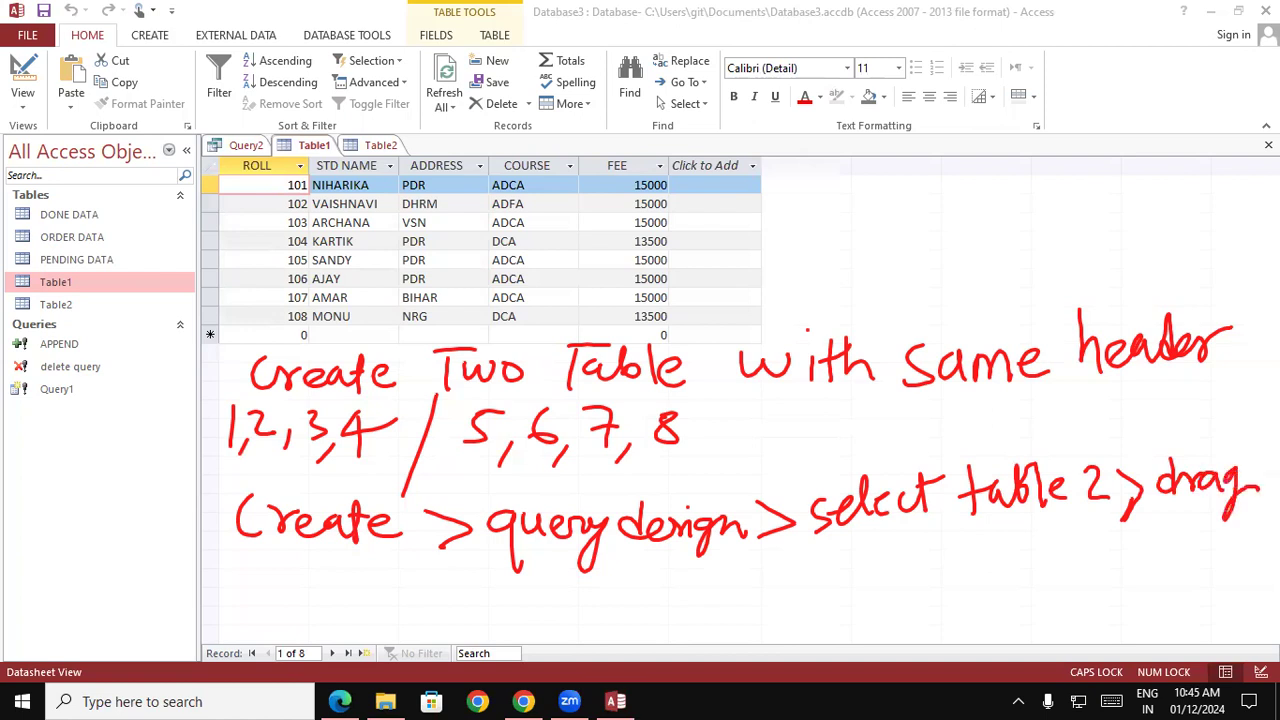
mouse_move(260, 566)
left_mouse_down()
mouse_move(248, 586)
mouse_move(264, 638)
left_mouse_up()
mouse_move(294, 568)
left_mouse_down()
mouse_move(298, 606)
mouse_move(330, 584)
mouse_move(344, 628)
left_mouse_up()
mouse_move(344, 590)
left_mouse_down()
mouse_move(360, 586)
mouse_move(342, 598)
left_mouse_up()
left_click_drag(390, 582, 390, 590)
left_click_drag(391, 594, 400, 581)
mouse_move(386, 606)
left_mouse_down()
mouse_move(424, 608)
mouse_move(440, 630)
mouse_move(454, 596)
left_mouse_up()
mouse_move(456, 598)
left_mouse_down()
mouse_move(457, 612)
mouse_move(478, 590)
mouse_move(476, 610)
left_mouse_up()
mouse_move(486, 580)
left_mouse_down()
mouse_move(486, 612)
mouse_move(566, 614)
left_mouse_up()
mouse_move(576, 586)
left_mouse_down()
mouse_move(578, 618)
mouse_move(592, 596)
left_mouse_up()
mouse_move(588, 596)
left_mouse_down()
mouse_move(588, 616)
mouse_move(612, 600)
left_mouse_up()
left_click_drag(618, 596, 648, 630)
- Continue the note with '> Click on Append > Sel 1st table'
mouse_move(712, 580)
left_mouse_down()
mouse_move(704, 614)
mouse_move(802, 608)
left_mouse_up()
left_click_drag(822, 584, 834, 604)
mouse_move(834, 592)
left_mouse_down()
mouse_move(852, 584)
mouse_move(862, 604)
left_mouse_up()
mouse_move(882, 572)
left_mouse_down()
mouse_move(876, 604)
mouse_move(904, 598)
left_mouse_up()
left_click_drag(880, 586, 910, 574)
mouse_move(908, 592)
left_mouse_down()
mouse_move(910, 622)
mouse_move(924, 590)
left_mouse_up()
left_click_drag(930, 574, 930, 618)
left_click_drag(930, 576, 990, 600)
left_click_drag(1008, 552, 1008, 594)
mouse_move(1018, 556)
left_mouse_down()
mouse_move(1030, 566)
mouse_move(1024, 608)
left_mouse_up()
left_click_drag(1070, 560, 1058, 602)
mouse_move(1074, 584)
left_mouse_down()
mouse_move(1086, 570)
mouse_move(1094, 590)
left_mouse_up()
mouse_move(1102, 550)
left_mouse_down()
mouse_move(1100, 592)
mouse_move(1124, 594)
left_mouse_up()
mouse_move(1142, 554)
left_mouse_down()
mouse_move(1144, 596)
mouse_move(1148, 550)
mouse_move(1160, 588)
mouse_move(1162, 568)
mouse_move(1202, 550)
left_mouse_up()
left_click_drag(1216, 542, 1220, 586)
mouse_move(1200, 568)
left_mouse_down()
mouse_move(1240, 554)
mouse_move(1234, 570)
left_mouse_up()
mouse_move(1246, 542)
left_mouse_down()
mouse_move(1240, 582)
mouse_move(1260, 558)
mouse_move(1262, 576)
mouse_move(1278, 572)
left_mouse_up()
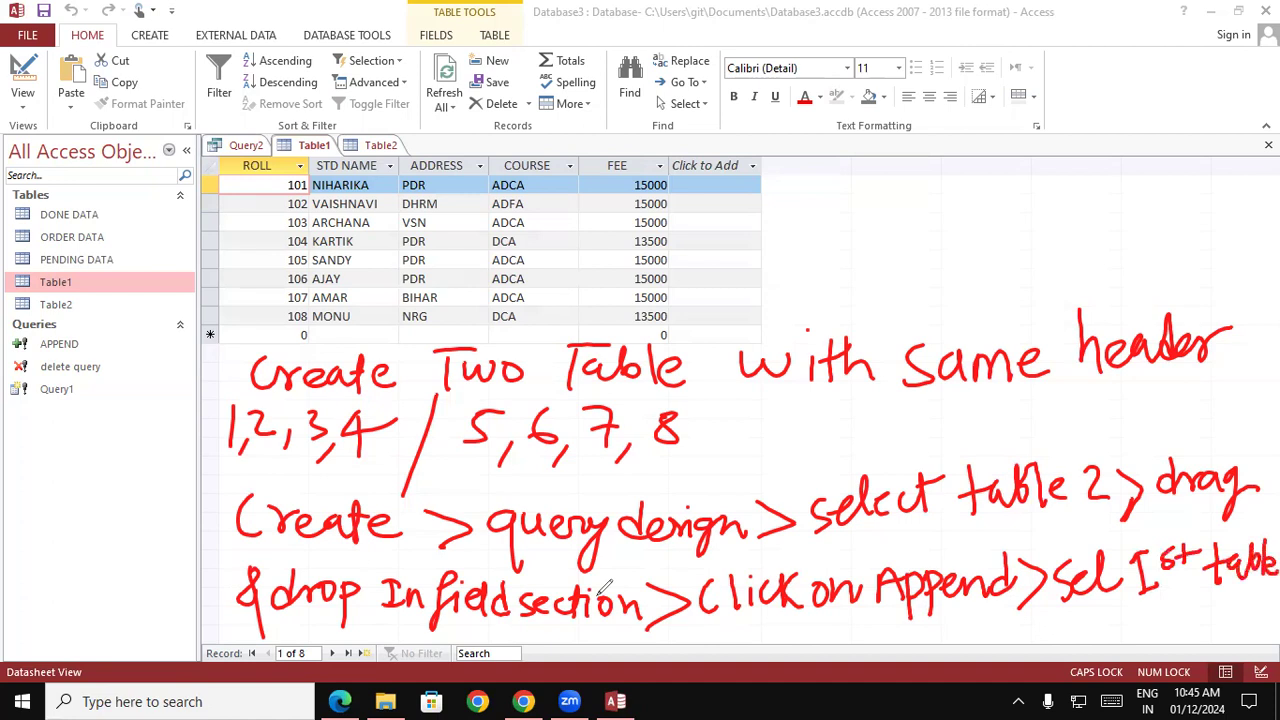
- Write the final line '> Run > yes > Now check 1st table'
mouse_move(482, 628)
left_mouse_down()
mouse_move(490, 648)
mouse_move(538, 658)
mouse_move(640, 652)
mouse_move(684, 630)
mouse_move(688, 668)
mouse_move(726, 632)
left_mouse_up()
mouse_move(750, 645)
left_mouse_down()
mouse_move(739, 652)
mouse_move(868, 640)
mouse_move(874, 656)
mouse_move(926, 660)
left_mouse_up()
mouse_move(936, 620)
left_mouse_down()
mouse_move(934, 640)
mouse_move(958, 658)
mouse_move(990, 625)
mouse_move(996, 660)
left_mouse_up()
left_click_drag(1018, 628, 1024, 660)
mouse_move(878, 642)
left_mouse_down()
mouse_move(894, 626)
mouse_move(924, 634)
mouse_move(934, 618)
left_mouse_up()
mouse_move(1053, 618)
left_mouse_down()
mouse_move(1053, 650)
mouse_move(1068, 618)
left_mouse_up()
left_click_drag(1090, 612, 1080, 630)
left_click_drag(1094, 608, 1098, 632)
left_click_drag(1086, 618, 1104, 616)
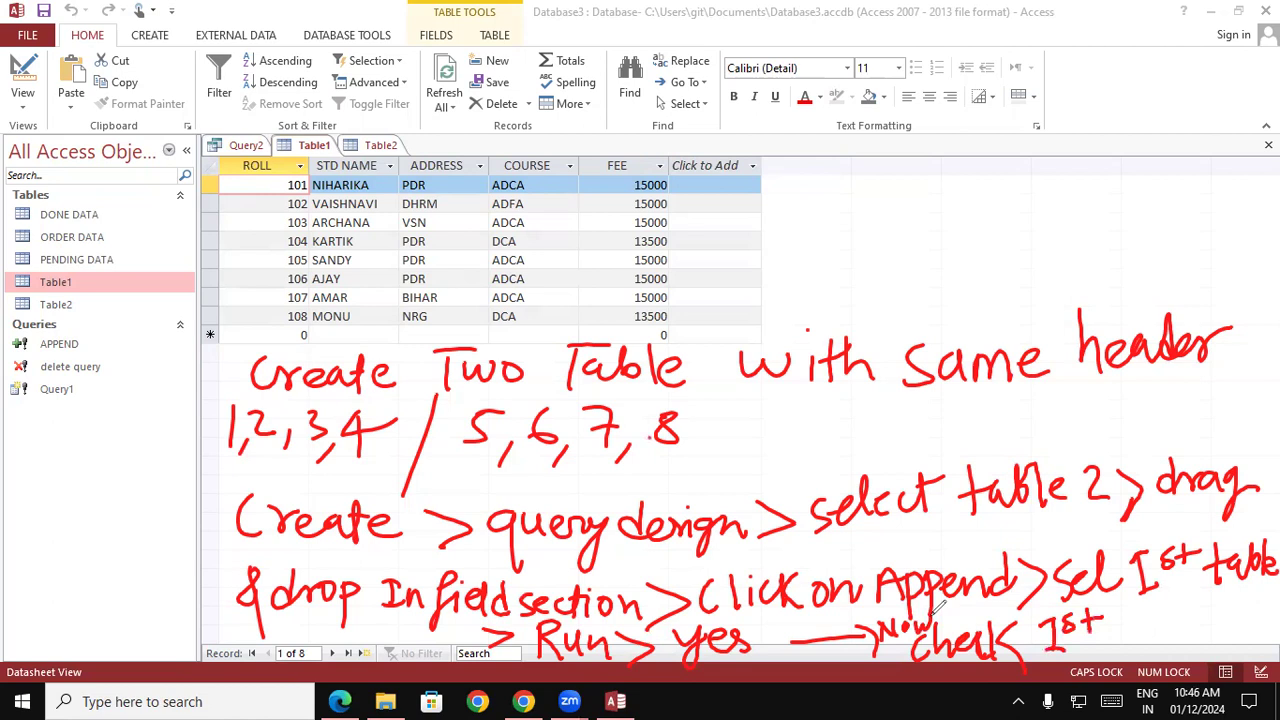
left_click_drag(1126, 608, 1126, 652)
mouse_move(1114, 630)
left_mouse_down()
mouse_move(1162, 640)
mouse_move(1182, 628)
left_mouse_up()
left_click_drag(1192, 604, 1192, 646)
left_click_drag(1202, 626, 1222, 634)
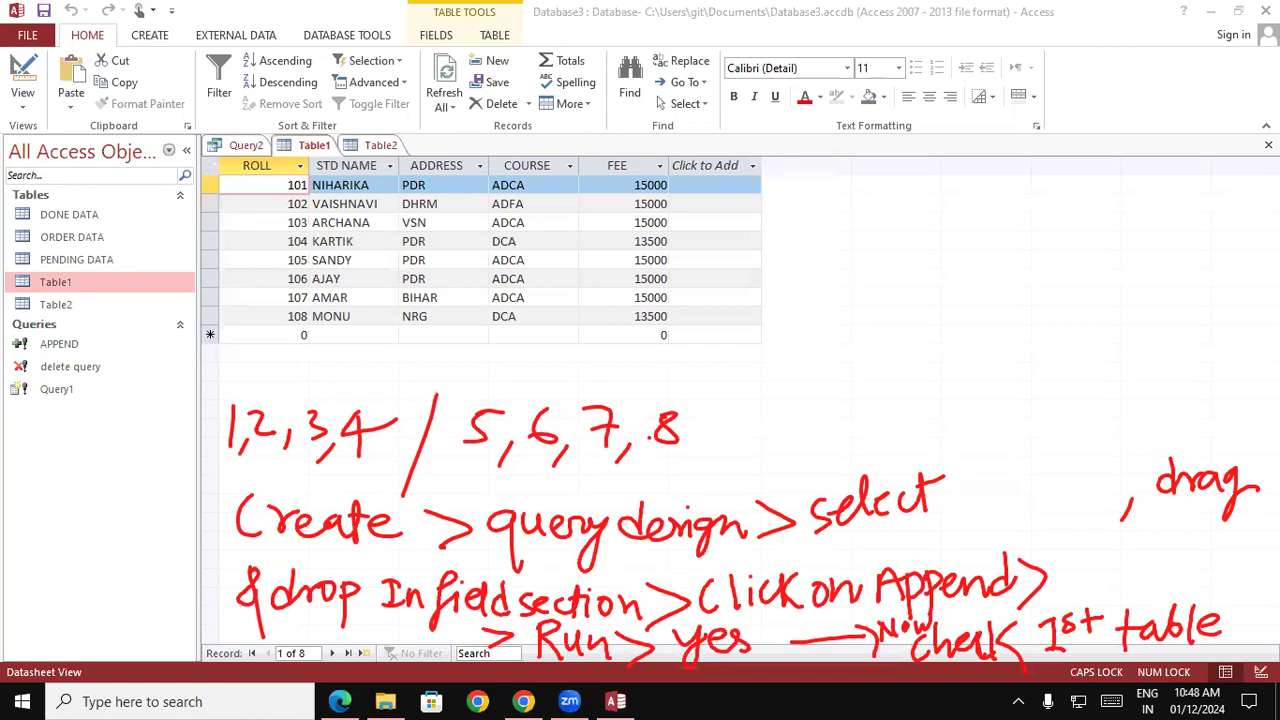
- Strike through the 1-8 number list and write 'order data' after 'select'
left_click_drag(248, 428, 684, 431)
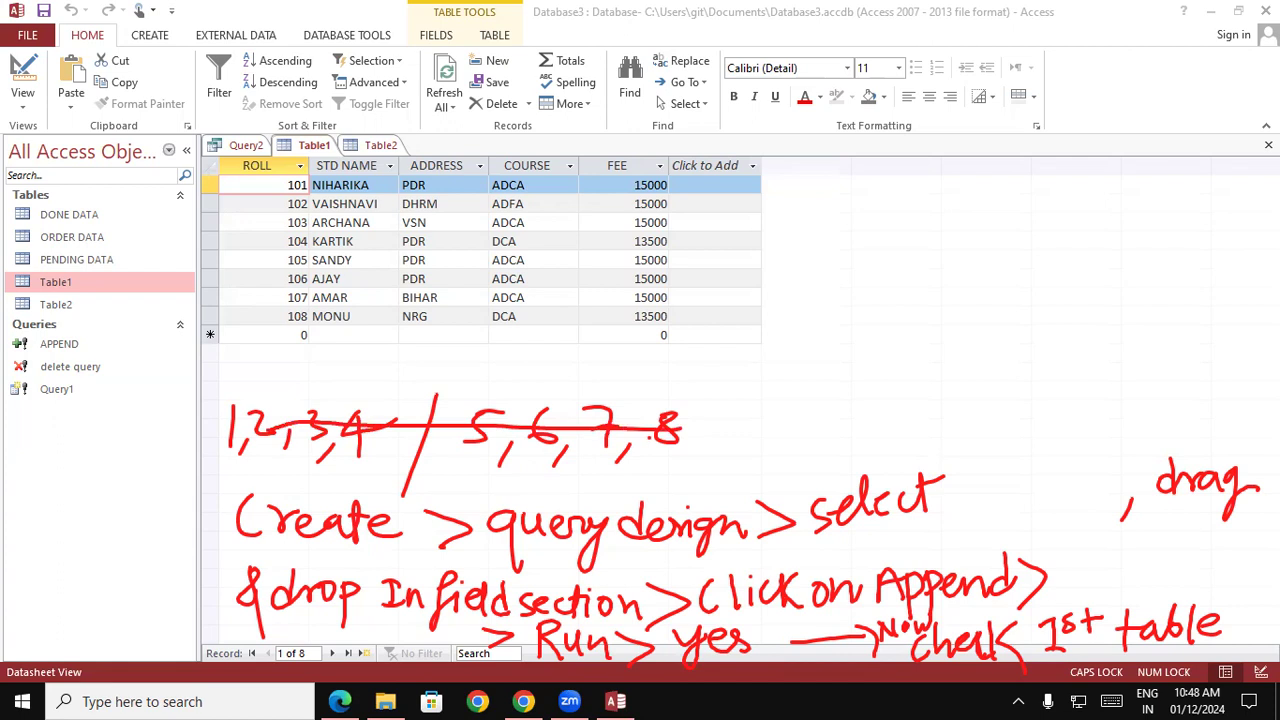
mouse_move(968, 474)
left_mouse_down()
mouse_move(1020, 432)
mouse_move(1048, 380)
mouse_move(1054, 398)
mouse_move(1090, 368)
mouse_move(1098, 378)
left_mouse_up()
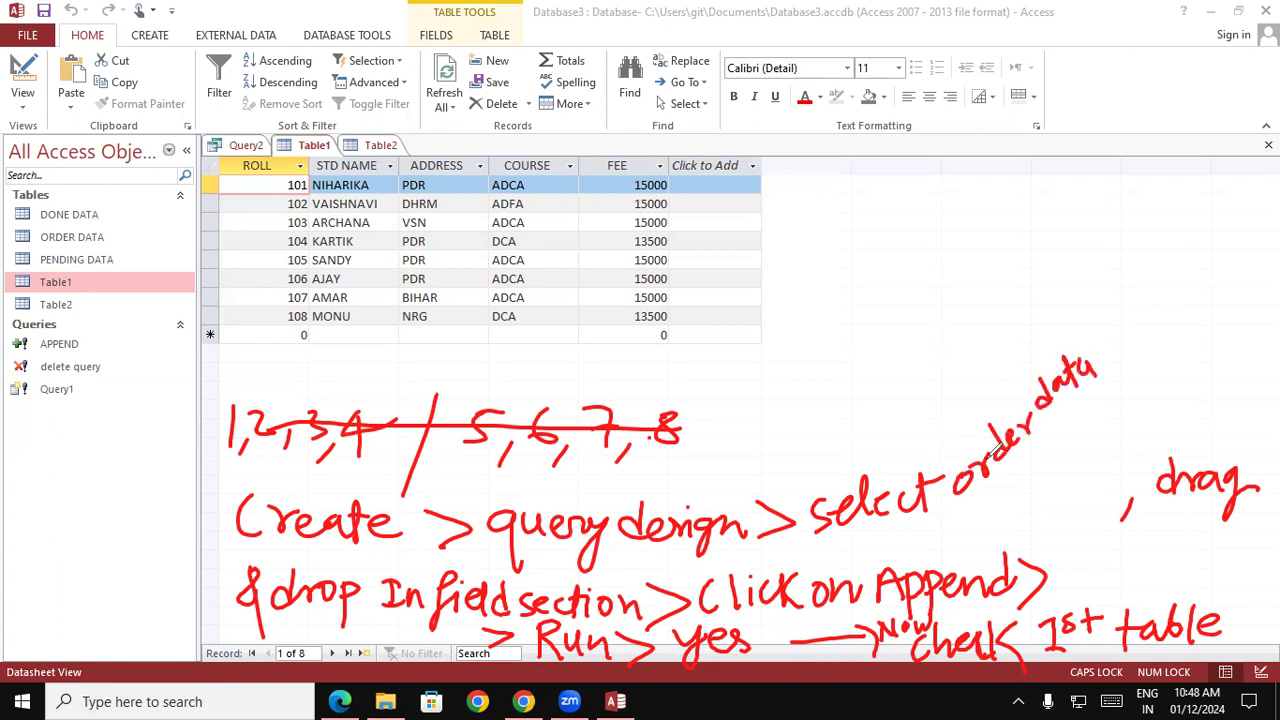
left_click_drag(1086, 462, 1096, 536)
- Write 'In status section "DONE"', strike out '1st table', and erase 'click on Append'
mouse_move(1057, 553)
left_mouse_down()
mouse_move(1059, 570)
mouse_move(1064, 547)
mouse_move(1099, 575)
left_mouse_up()
left_click_drag(1116, 549, 1105, 577)
left_click_drag(1125, 541, 1128, 575)
mouse_move(1119, 559)
left_mouse_down()
mouse_move(1156, 566)
mouse_move(1155, 546)
left_mouse_up()
mouse_move(1157, 542)
left_mouse_down()
mouse_move(1169, 554)
mouse_move(1230, 550)
left_mouse_up()
mouse_move(1242, 520)
left_mouse_down()
mouse_move(1242, 548)
mouse_move(1246, 530)
left_mouse_up()
mouse_move(1246, 528)
left_mouse_down()
mouse_move(1253, 542)
mouse_move(1277, 538)
left_mouse_up()
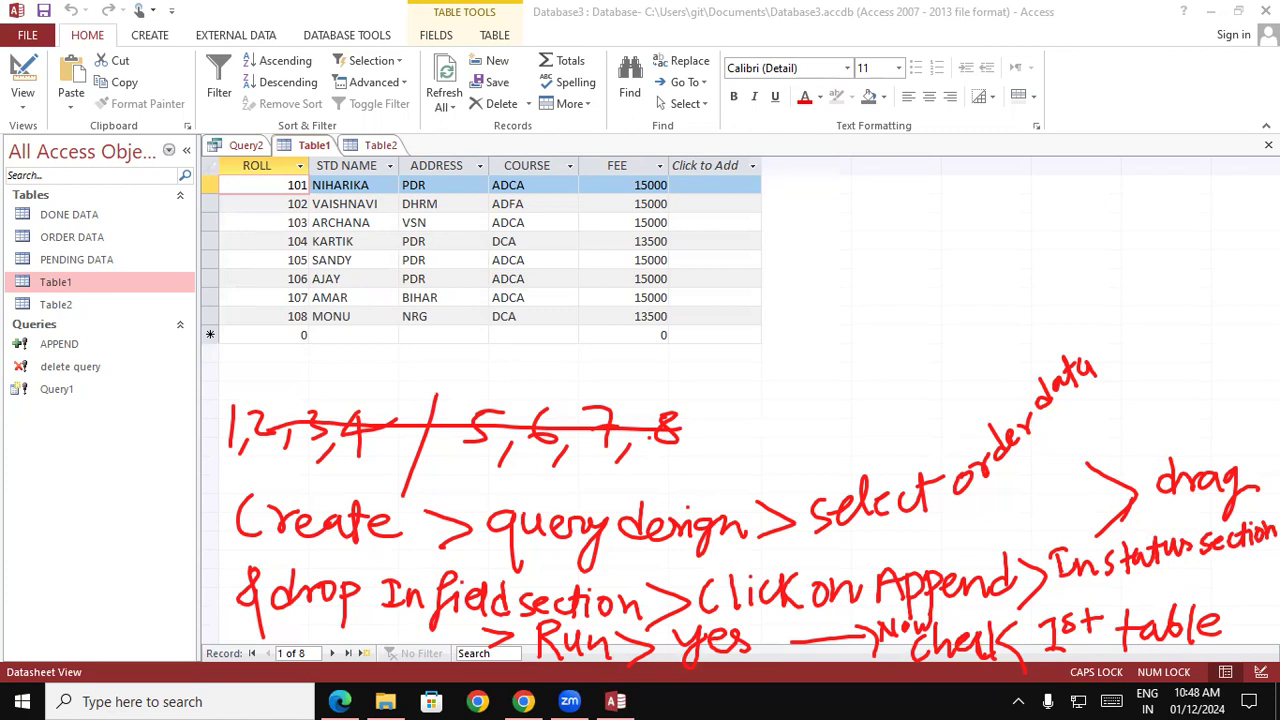
mouse_move(1115, 577)
left_mouse_down()
mouse_move(1126, 594)
mouse_move(1216, 586)
left_mouse_up()
left_click(1187, 583)
left_click_drag(1222, 562, 1231, 570)
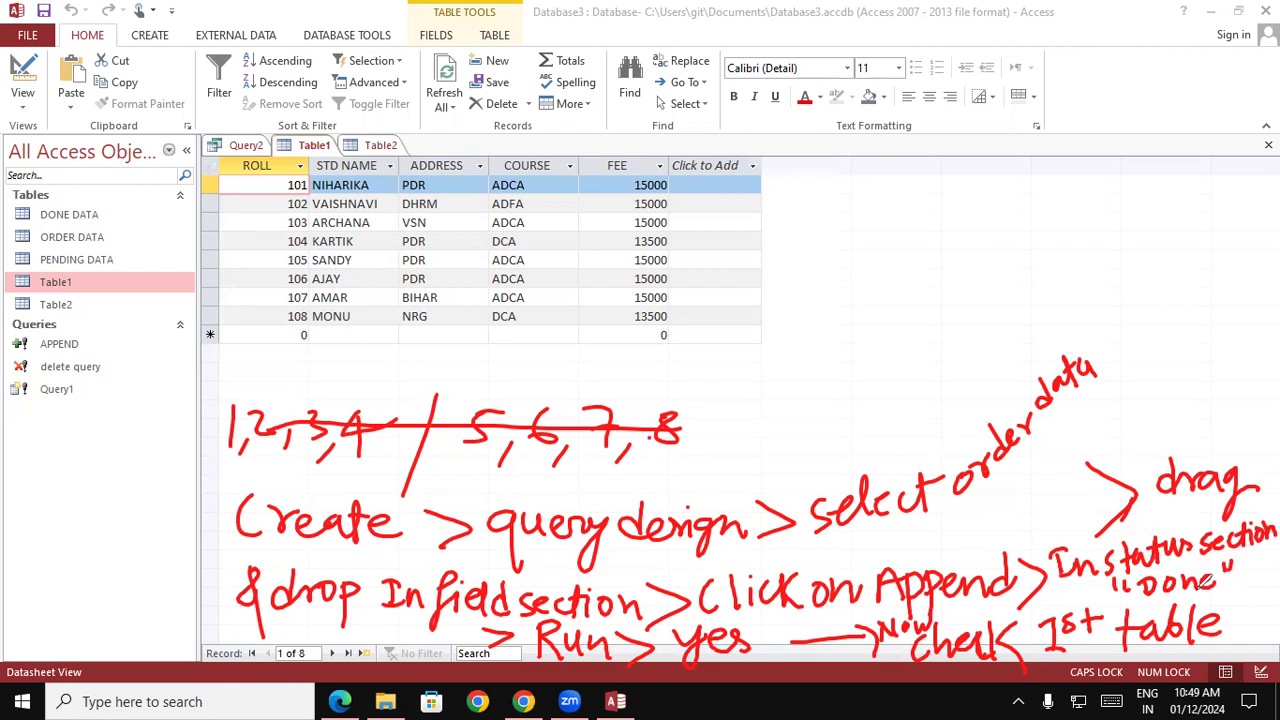
left_click_drag(1030, 632, 1240, 624)
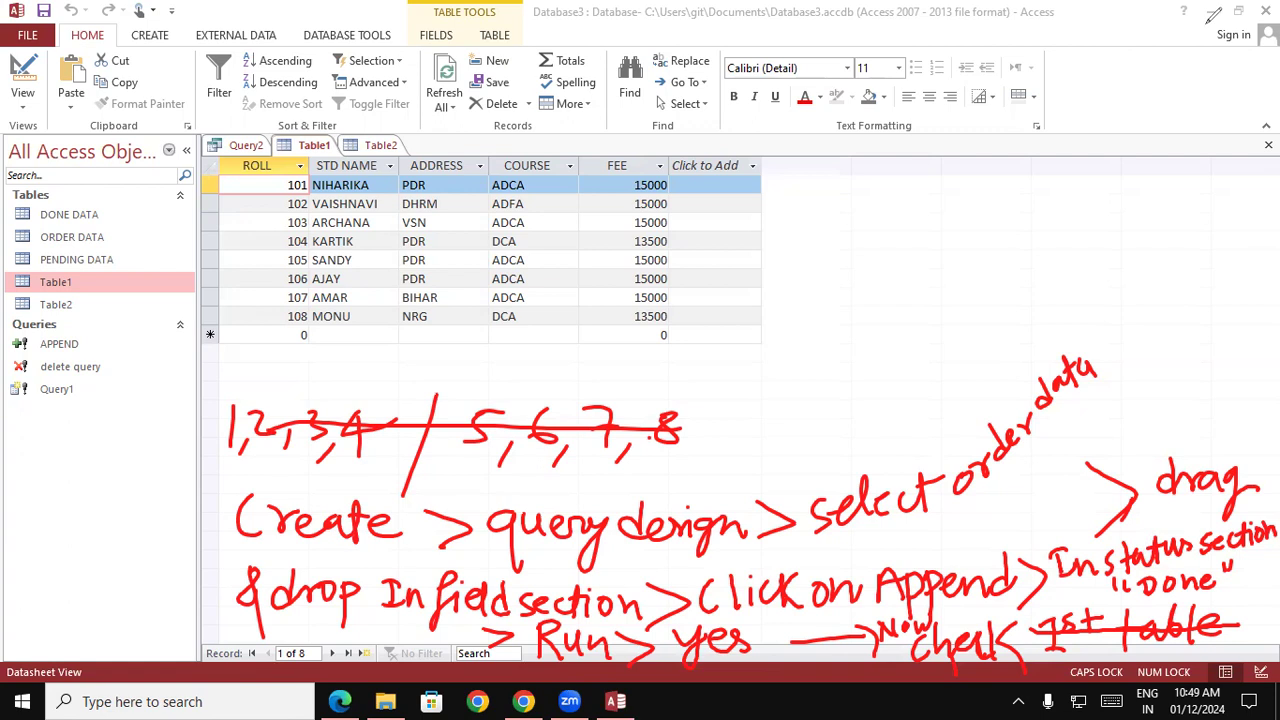
mouse_move(703, 596)
left_mouse_down()
mouse_move(1010, 582)
mouse_move(1060, 563)
left_mouse_up()
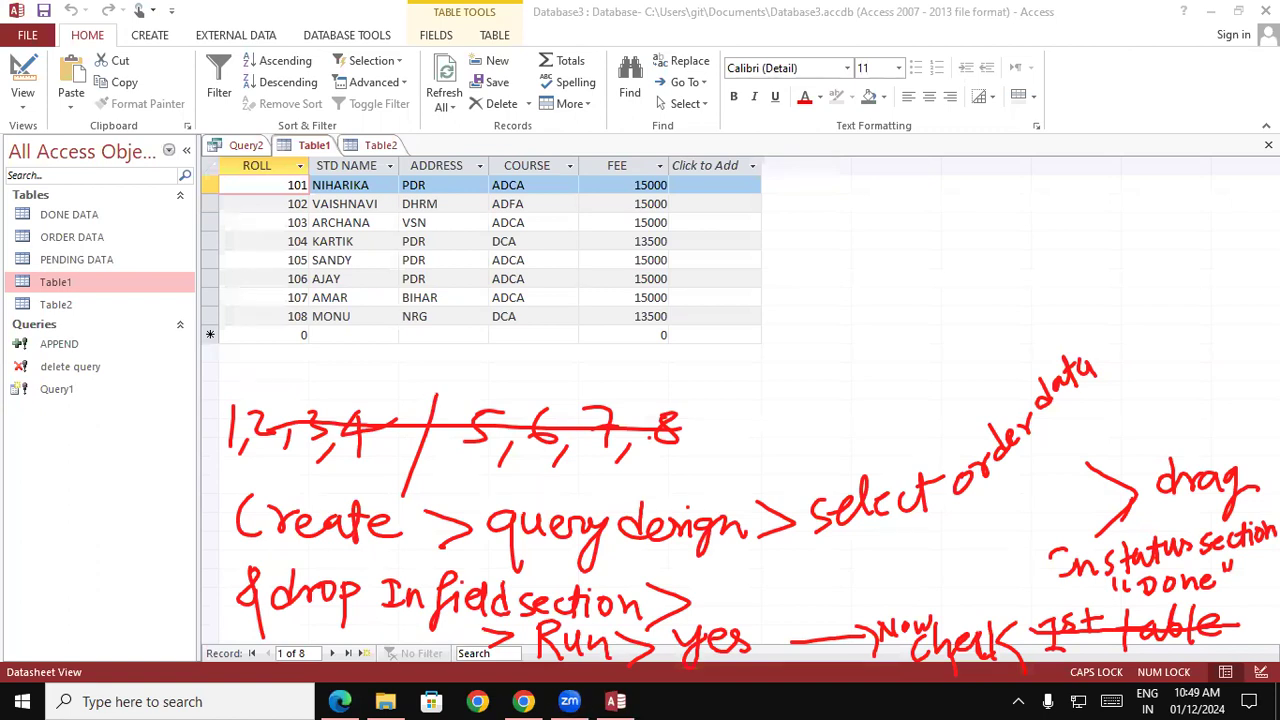
- Draw an arrow up and write 'Click on Append > select done data table' above the records
mouse_move(1234, 590)
left_mouse_down()
mouse_move(1262, 522)
mouse_move(1130, 285)
mouse_move(1032, 258)
mouse_move(1052, 294)
left_mouse_up()
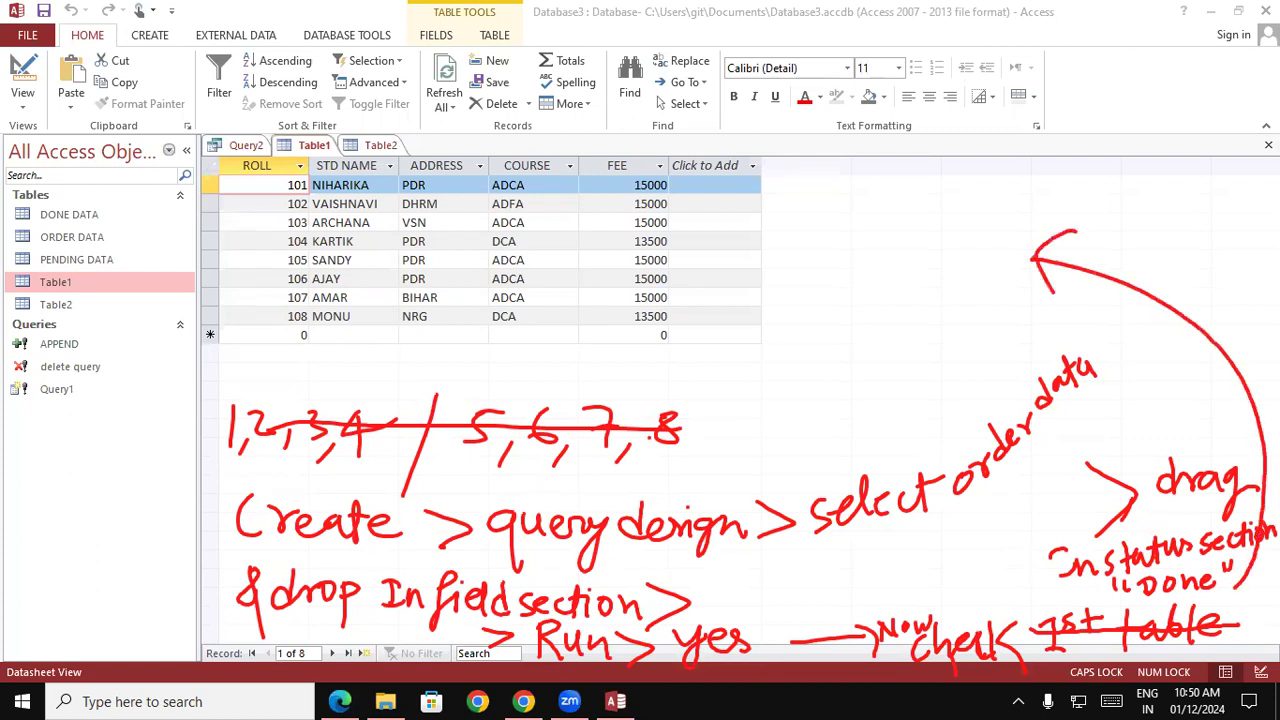
mouse_move(538, 226)
left_mouse_down()
mouse_move(522, 258)
mouse_move(548, 262)
left_mouse_up()
left_click_drag(558, 213, 566, 262)
left_click(574, 230)
mouse_move(575, 242)
left_mouse_down()
mouse_move(578, 262)
mouse_move(612, 256)
left_mouse_up()
left_click_drag(624, 210, 620, 252)
mouse_move(636, 226)
left_mouse_down()
mouse_move(632, 254)
mouse_move(670, 232)
mouse_move(694, 242)
left_mouse_up()
mouse_move(712, 210)
left_mouse_down()
mouse_move(716, 236)
mouse_move(762, 242)
mouse_move(784, 210)
mouse_move(898, 218)
mouse_move(976, 166)
mouse_move(998, 188)
mouse_move(1020, 176)
mouse_move(1032, 204)
mouse_move(1118, 180)
mouse_move(1206, 192)
mouse_move(1176, 206)
mouse_move(1210, 176)
mouse_move(1222, 200)
mouse_move(1246, 180)
mouse_move(1253, 200)
left_mouse_up()
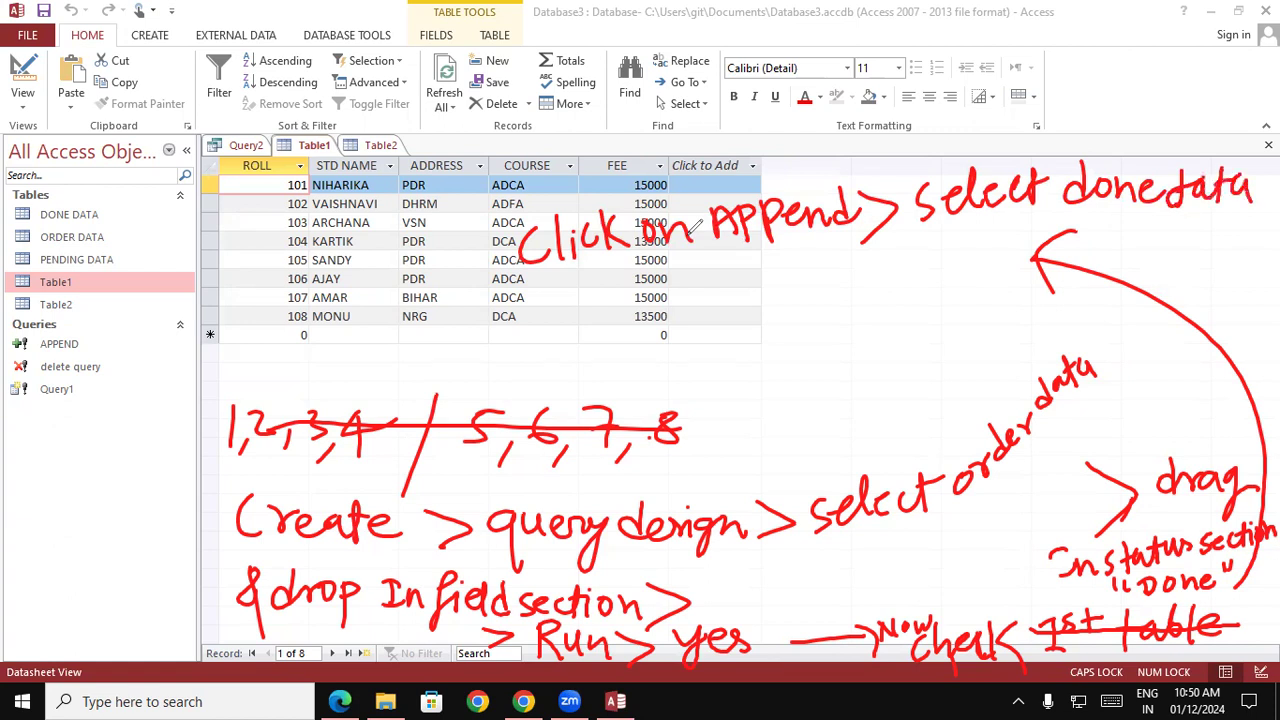
mouse_move(590, 264)
left_mouse_down()
mouse_move(614, 304)
mouse_move(622, 280)
mouse_move(650, 290)
mouse_move(704, 274)
mouse_move(706, 298)
left_mouse_up()
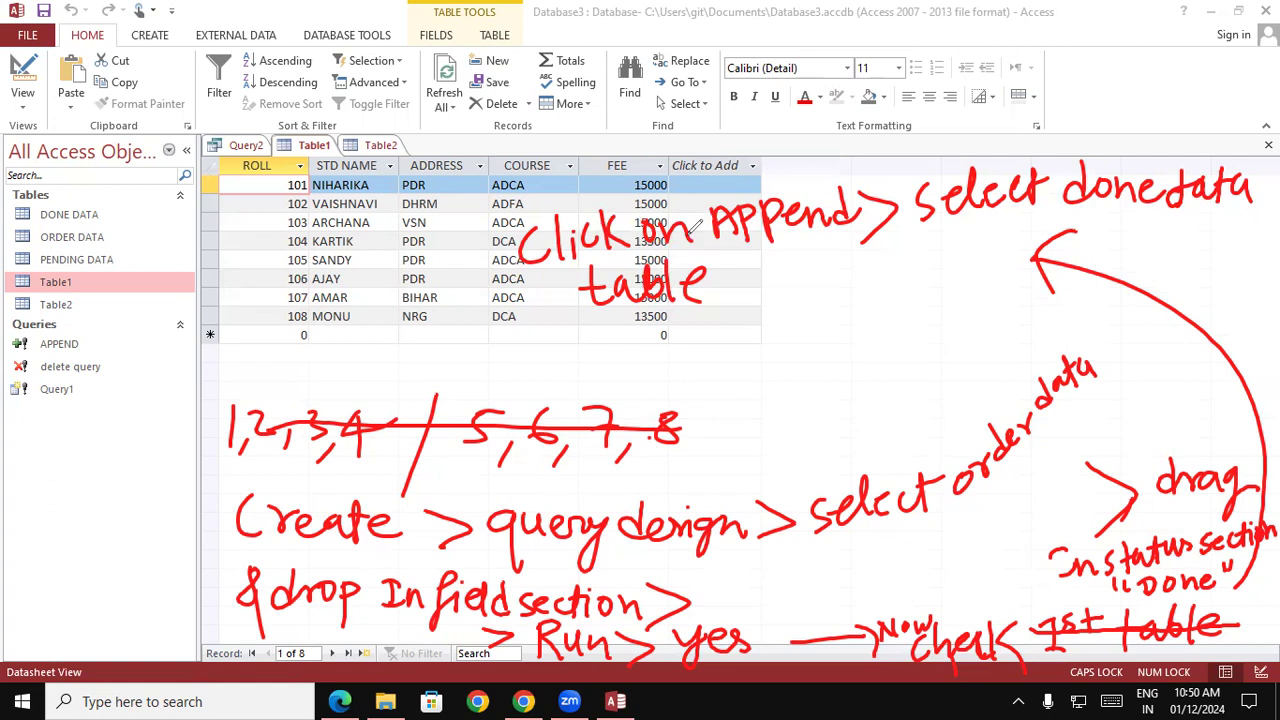
- Write 'Done data table' after 'check' and erase the struck-out '1st table'
mouse_move(1056, 662)
left_mouse_down()
mouse_move(1060, 687)
mouse_move(1085, 666)
mouse_move(1116, 688)
mouse_move(1170, 686)
left_mouse_up()
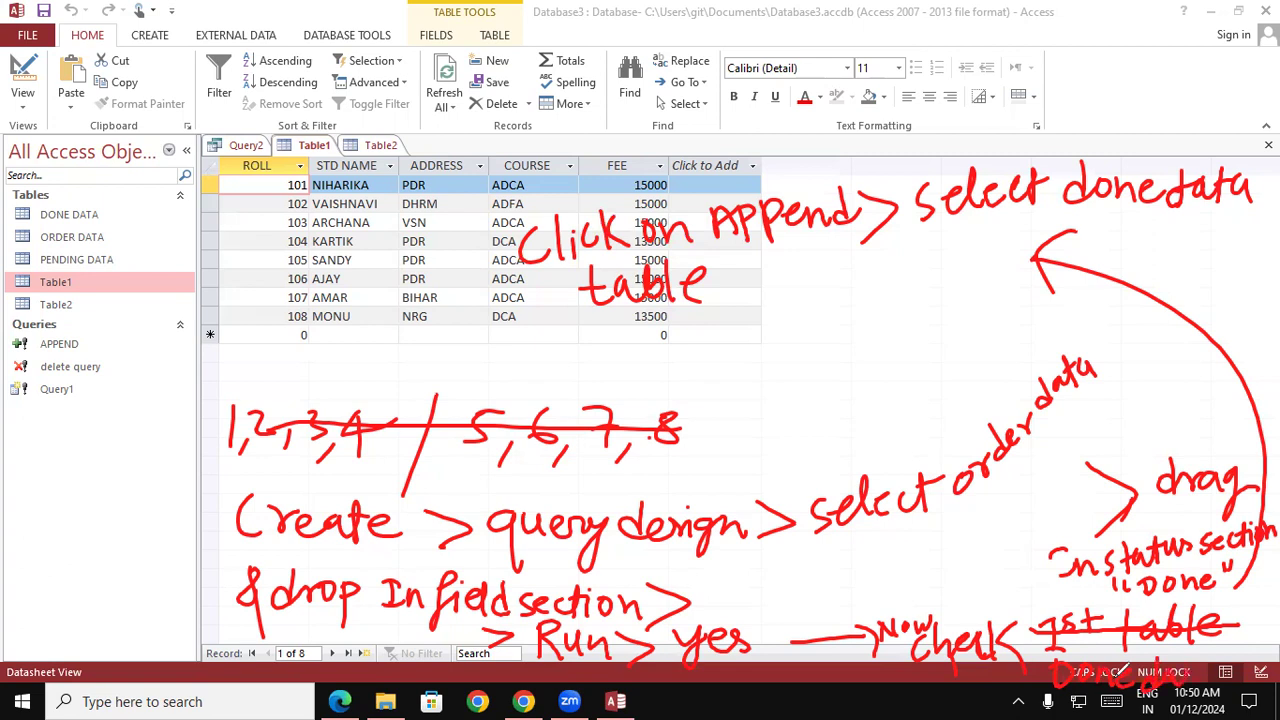
mouse_move(1228, 644)
left_mouse_down()
mouse_move(1226, 664)
mouse_move(1248, 662)
left_mouse_up()
left_click_drag(1250, 652, 1259, 652)
mouse_move(1266, 628)
left_mouse_down()
mouse_move(1264, 656)
mouse_move(1276, 636)
left_mouse_up()
left_click_drag(1270, 640, 1279, 650)
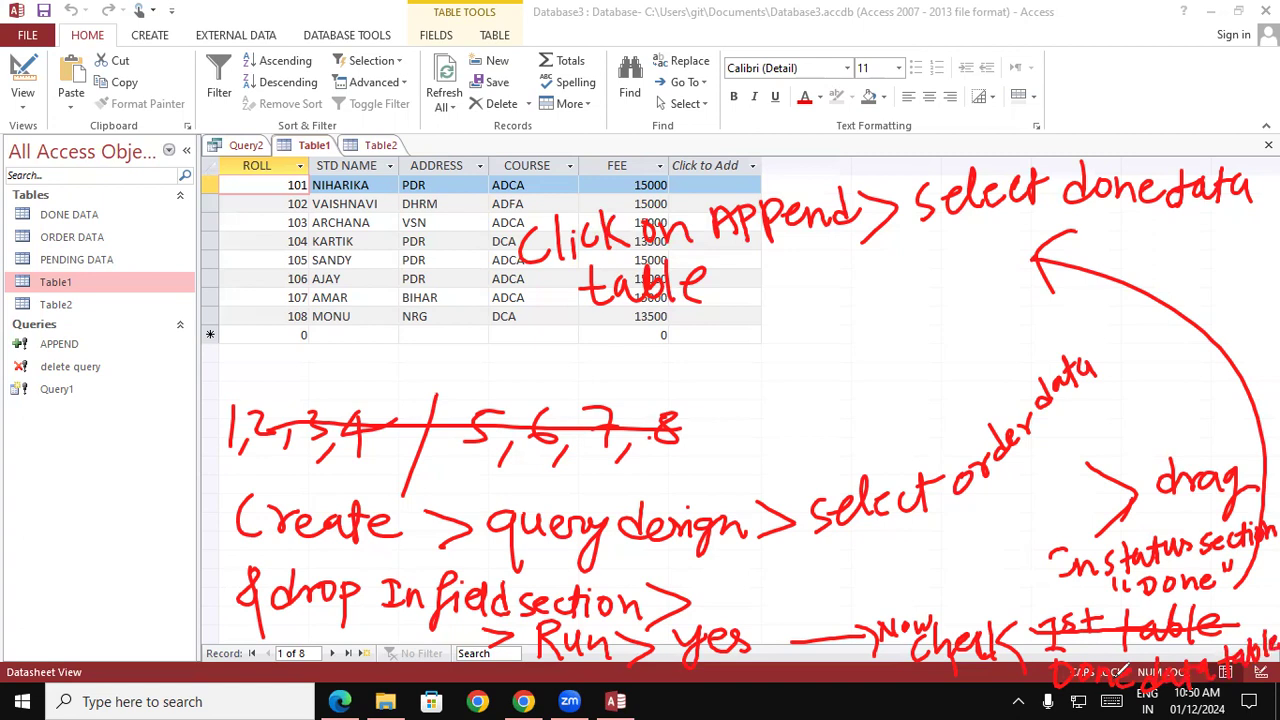
left_click_drag(1045, 630, 1212, 628)
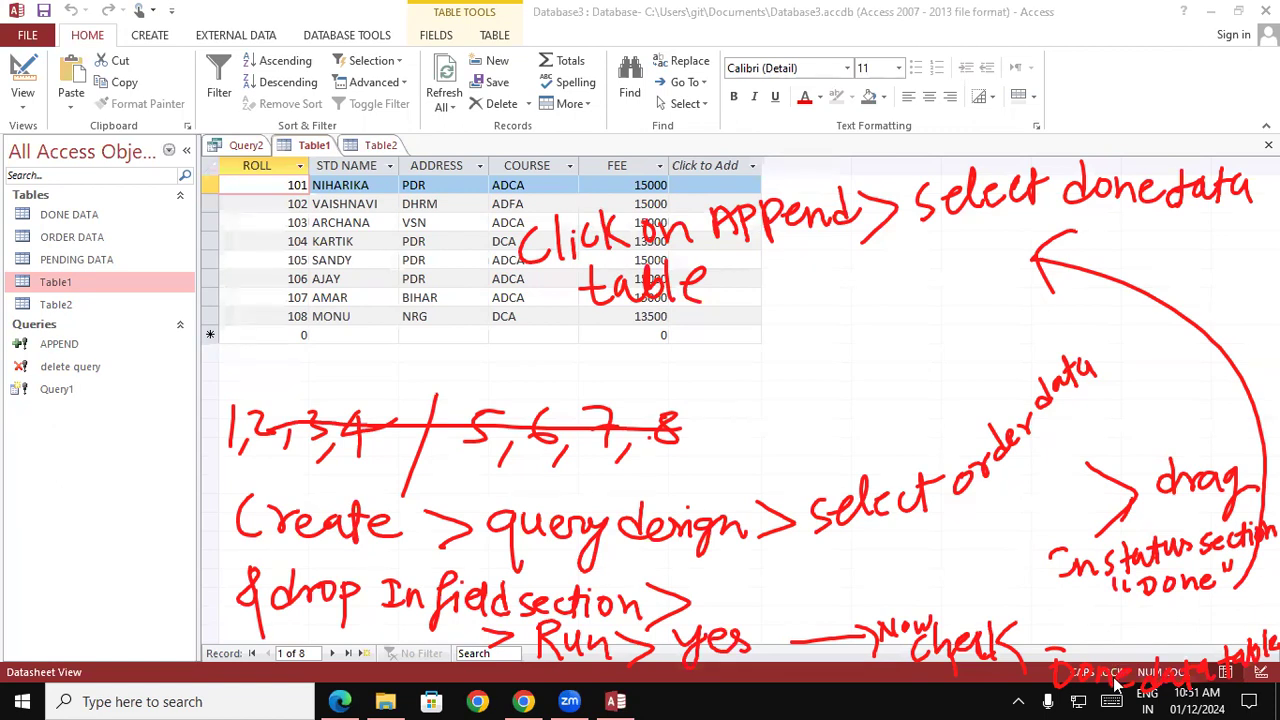
- Draw a red arrow from 'drop In field section' to the 'In status section "DONE"' note
mouse_move(715, 587)
left_mouse_down()
mouse_move(1004, 569)
mouse_move(1029, 580)
mouse_move(1020, 589)
left_mouse_up()
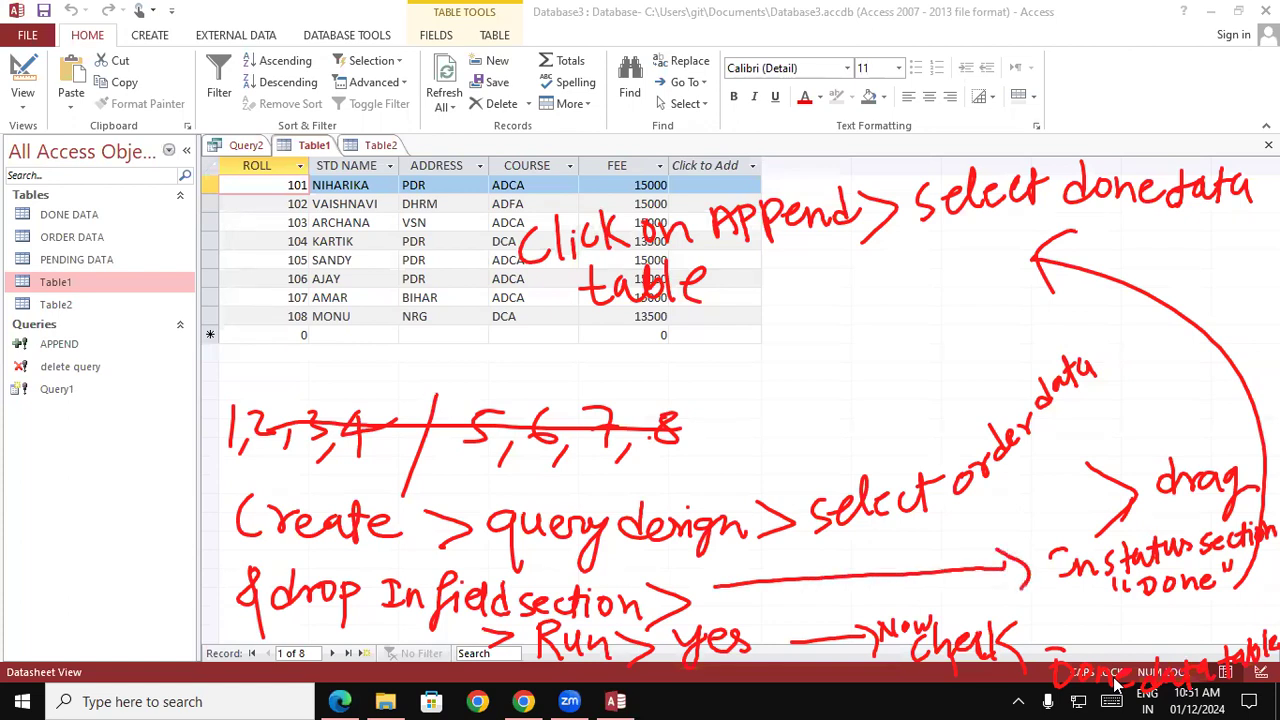